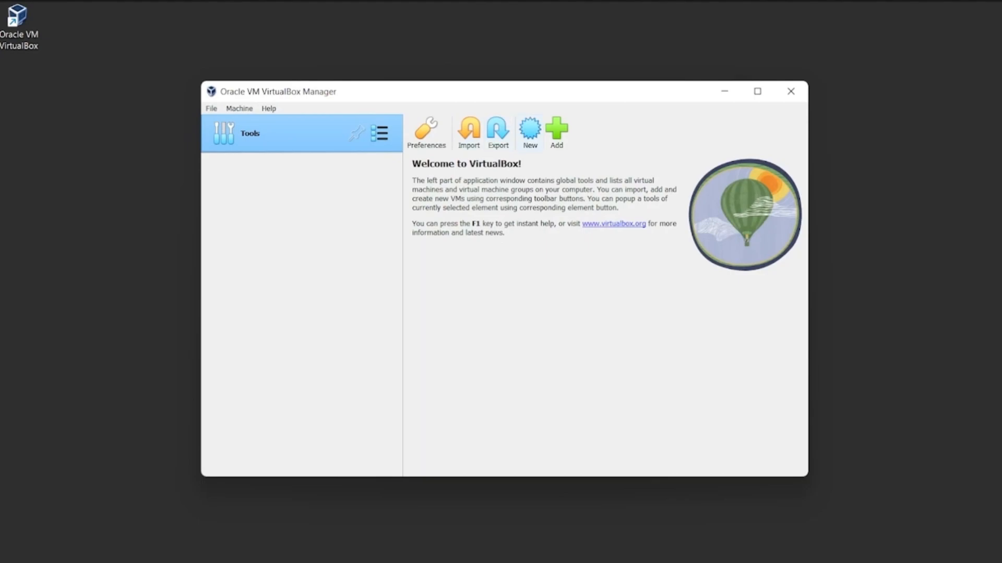
Start creating a new virtual machine and name it "Windows server 2012 R2".
left_click(531, 131)
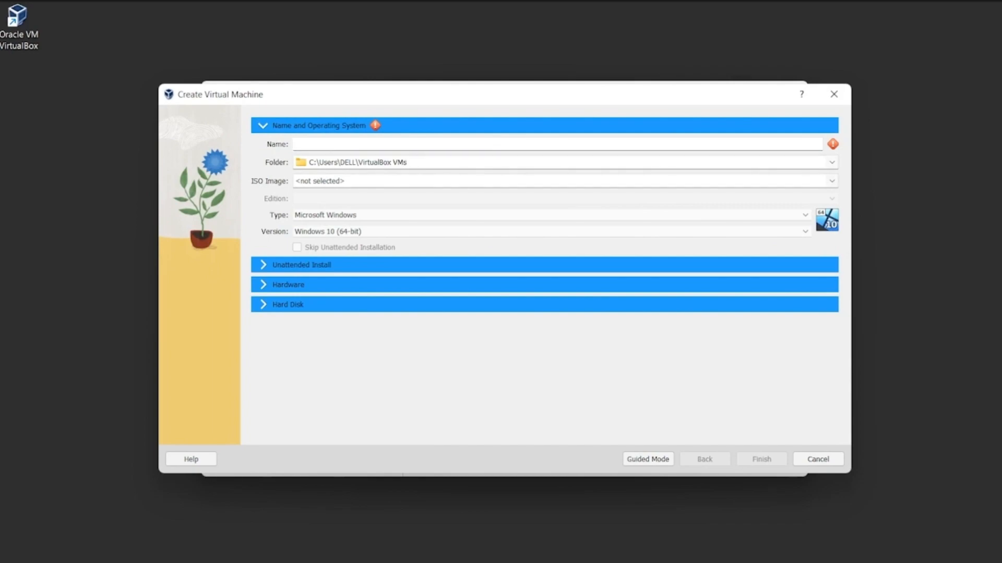
type("W")
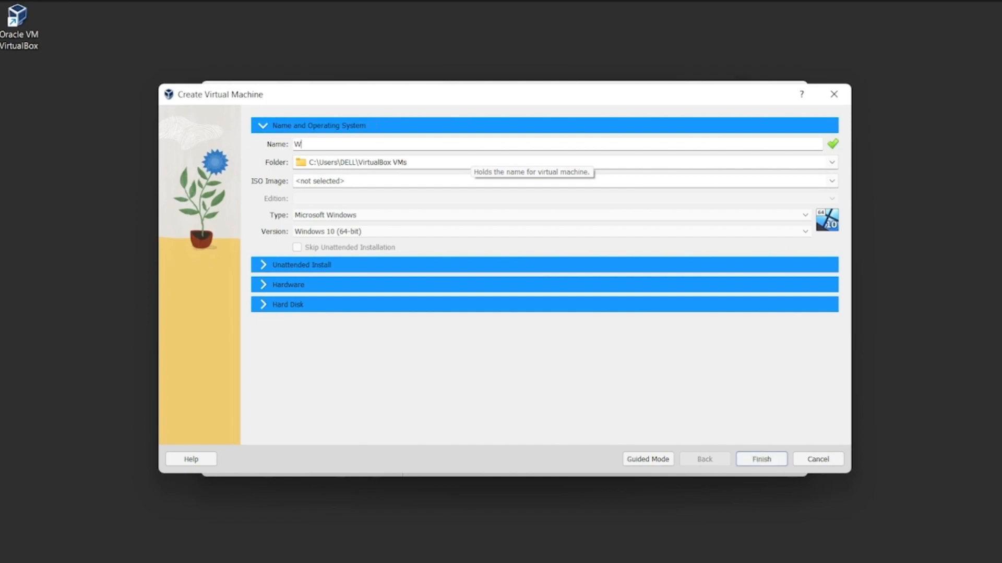
type("ind")
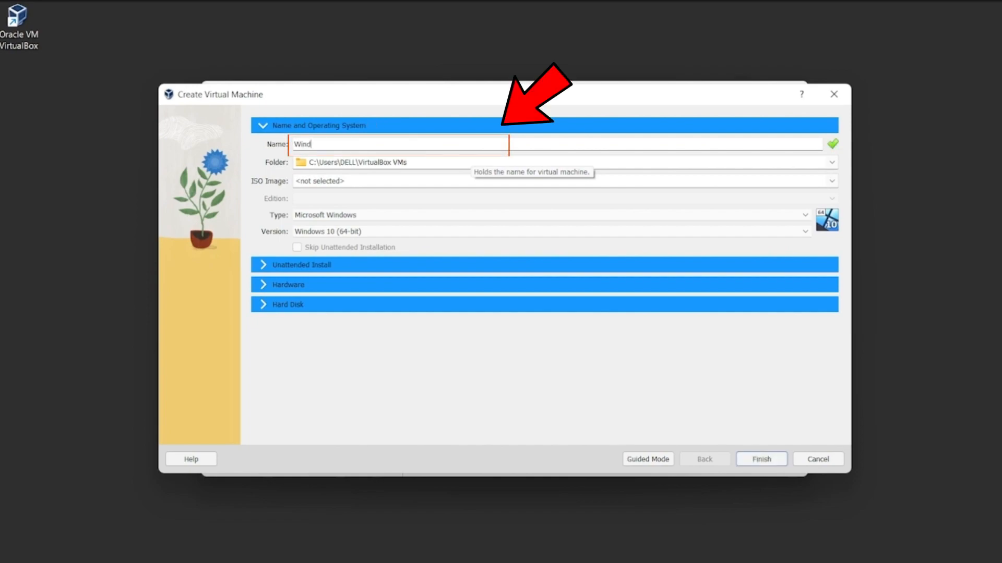
type("ows server 2012")
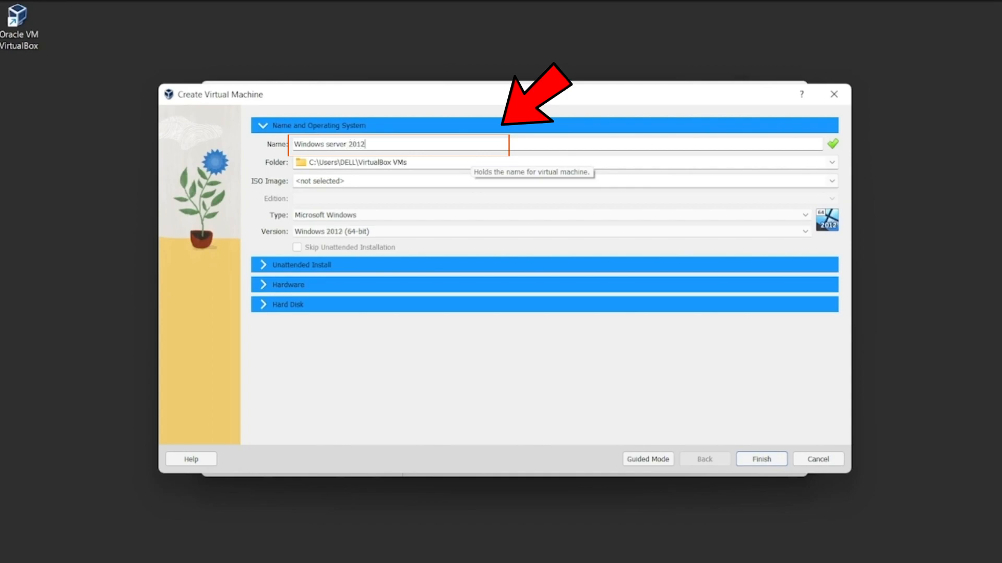
key("Caps_Lock")
type("R2")
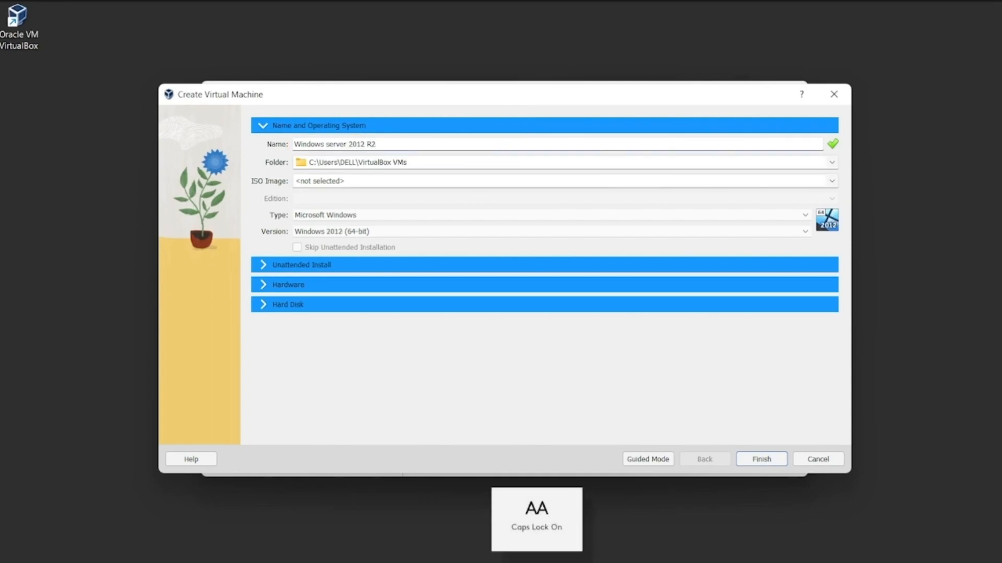
Check the available storage folder choices for the new virtual machine.
left_click(394, 162)
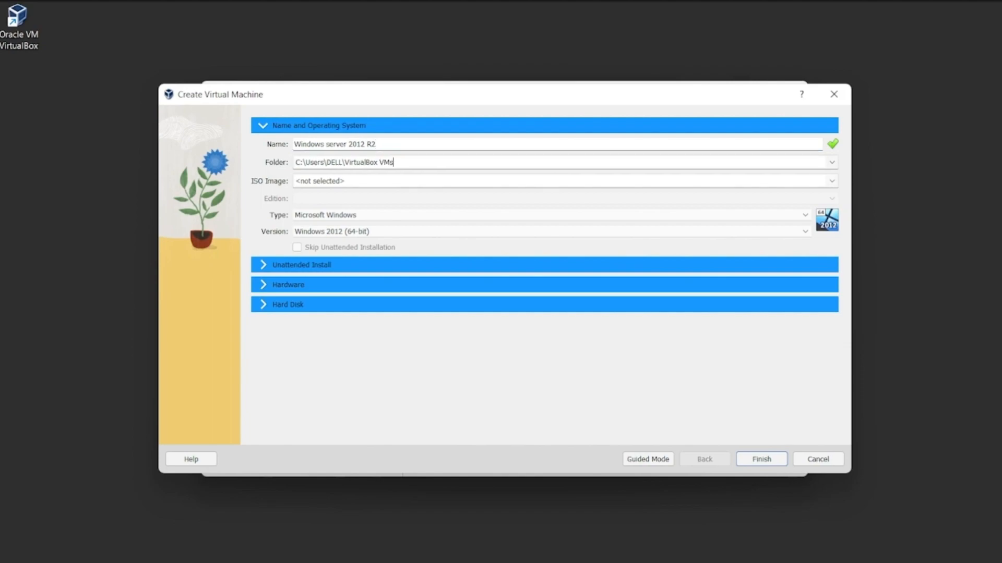
left_click(832, 162)
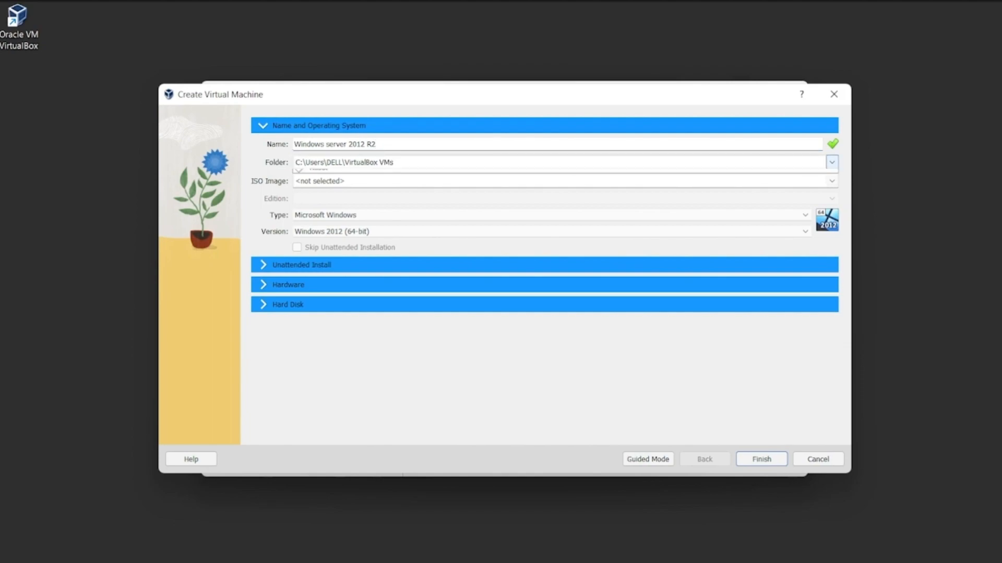
left_click(832, 163)
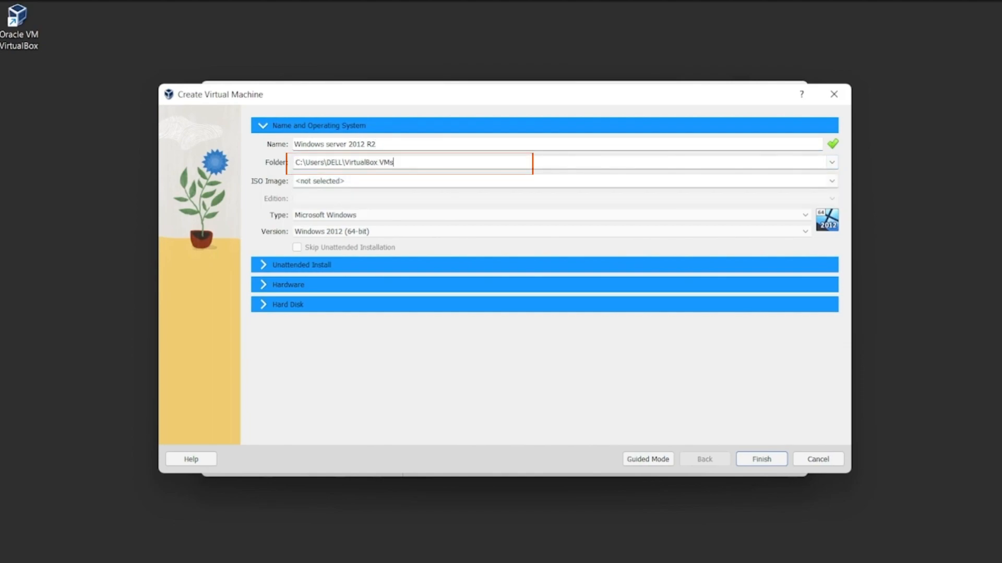
left_click(832, 163)
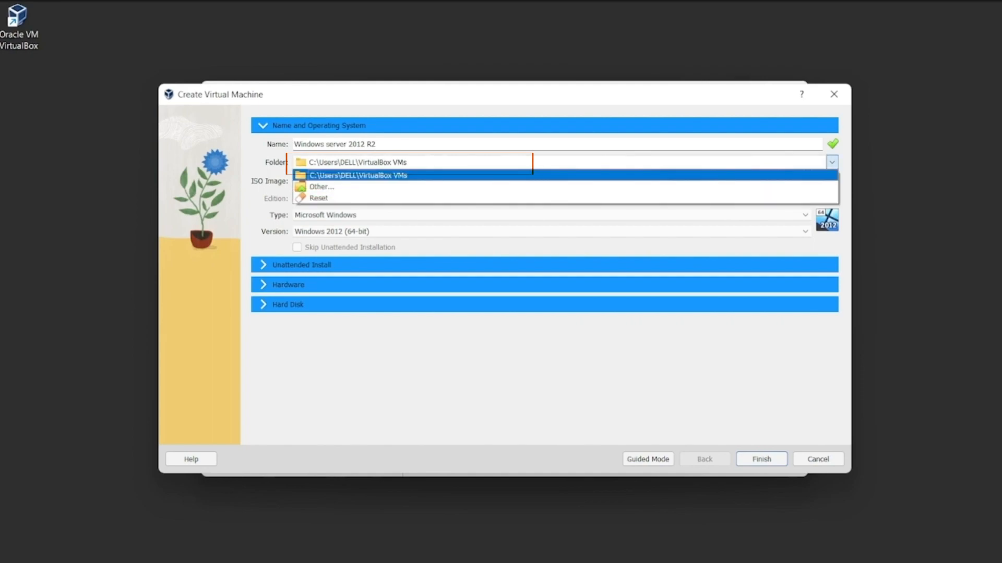
left_click(832, 163)
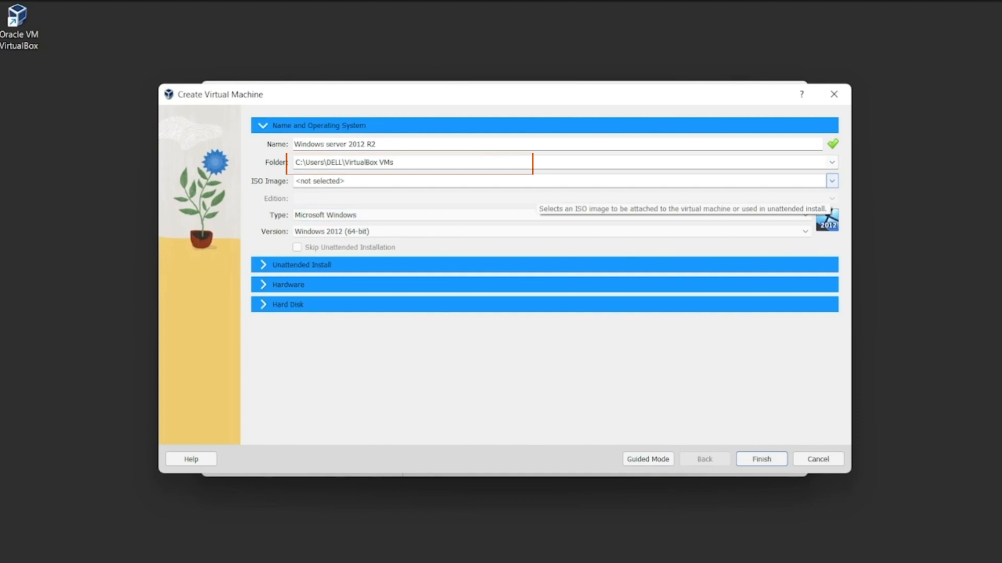
Choose the 9600.17050.WINBLUE_REFRESH server evaluation ISO from the iso files folder as the machine's installation image.
left_click(831, 181)
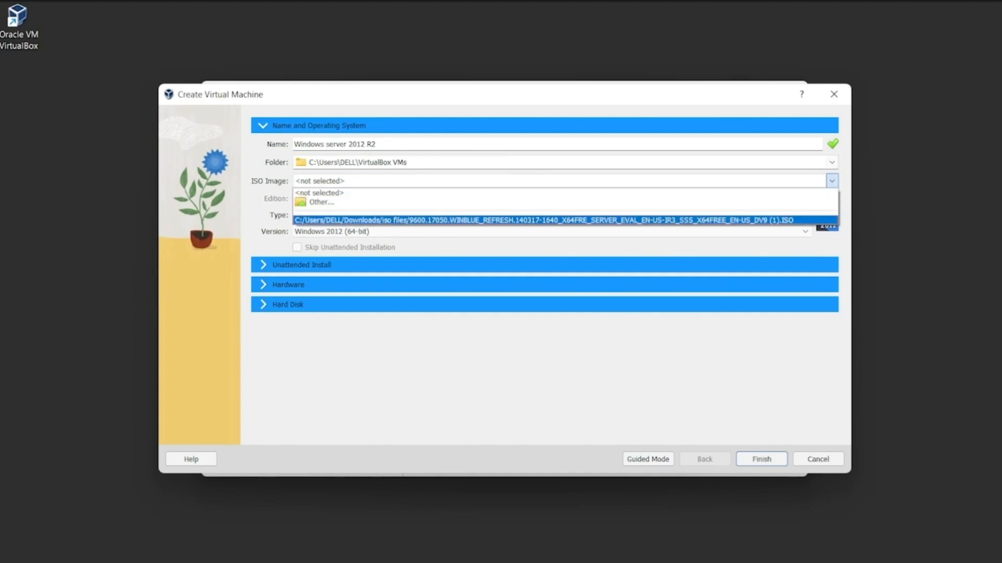
left_click(321, 202)
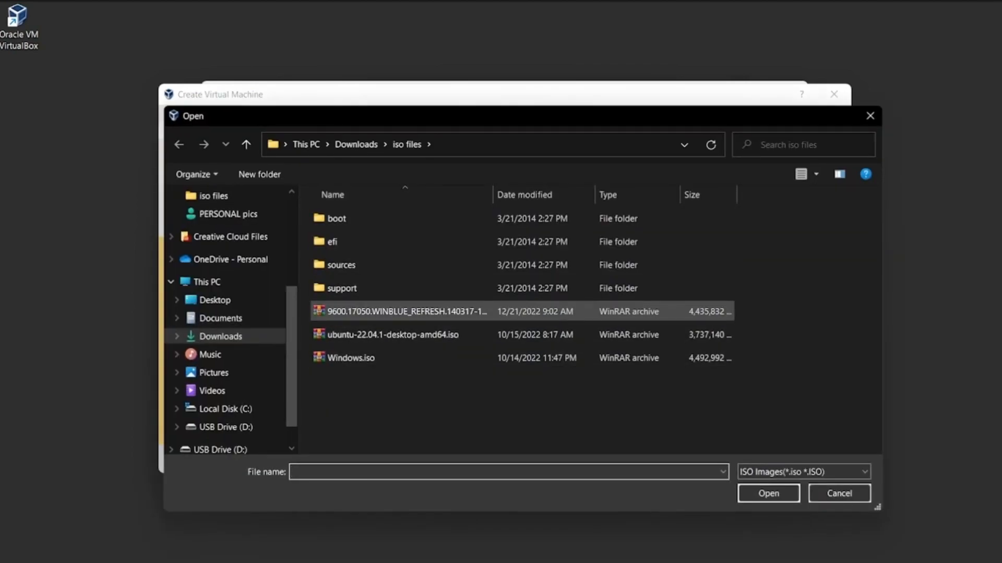
left_click(407, 311)
left_click(407, 311)
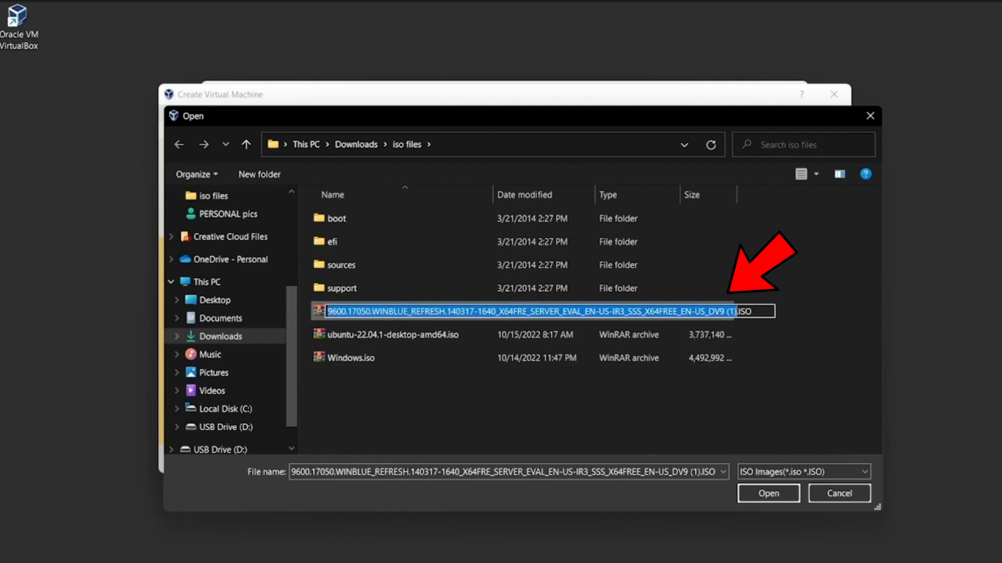
left_click(769, 494)
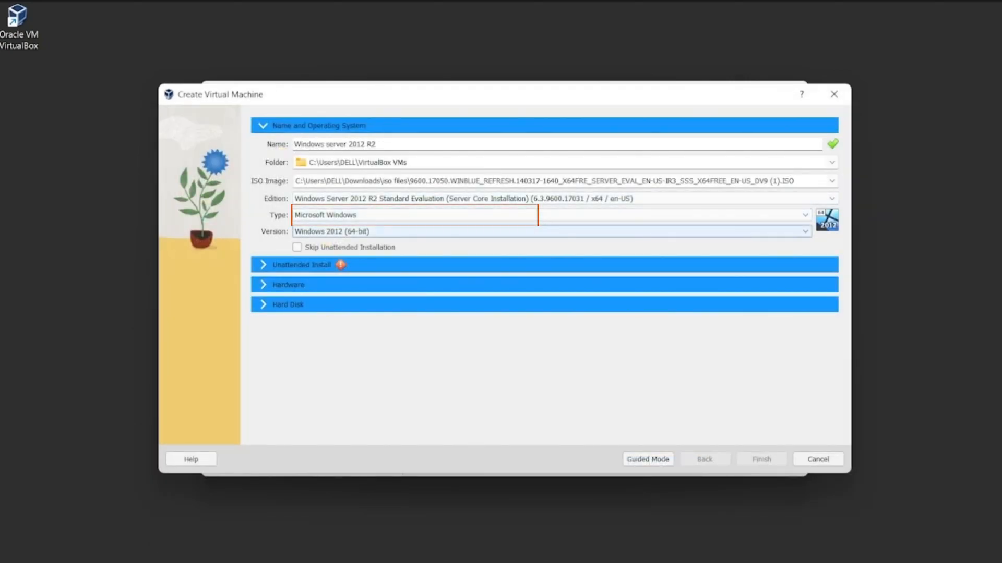
Check the operating system type and version choices for the new virtual machine.
left_click(805, 215)
left_click(805, 215)
left_click(805, 215)
left_click(805, 215)
left_click(805, 231)
left_click(805, 231)
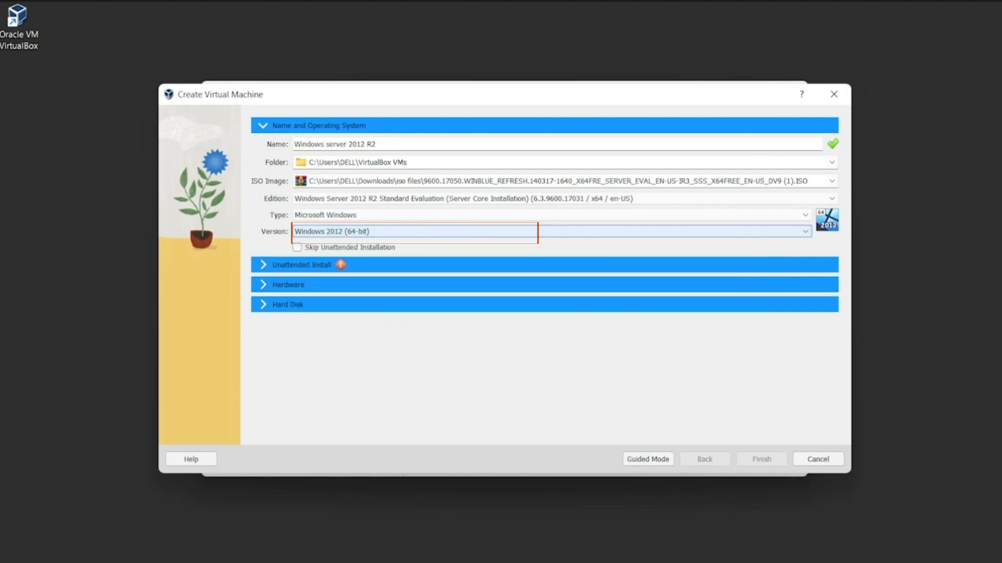
left_click(805, 231)
left_click(805, 231)
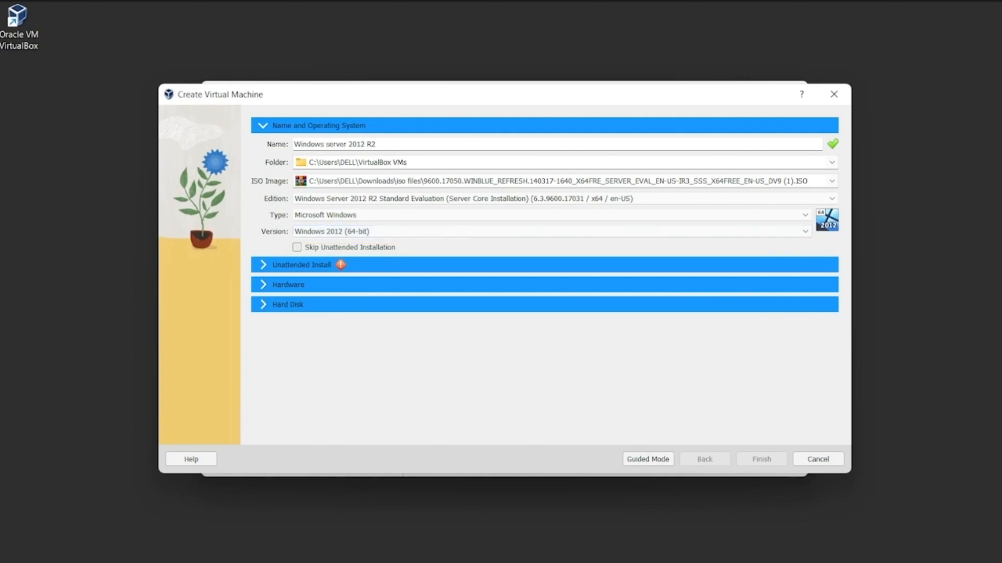
Enable skipping the unattended installation and finish creating the virtual machine.
left_click(297, 247)
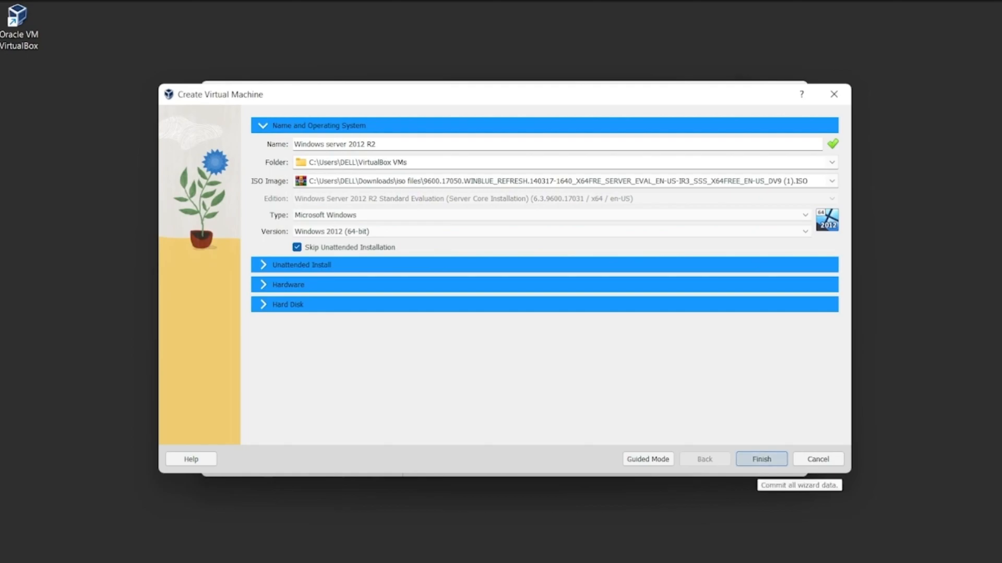
left_click(761, 460)
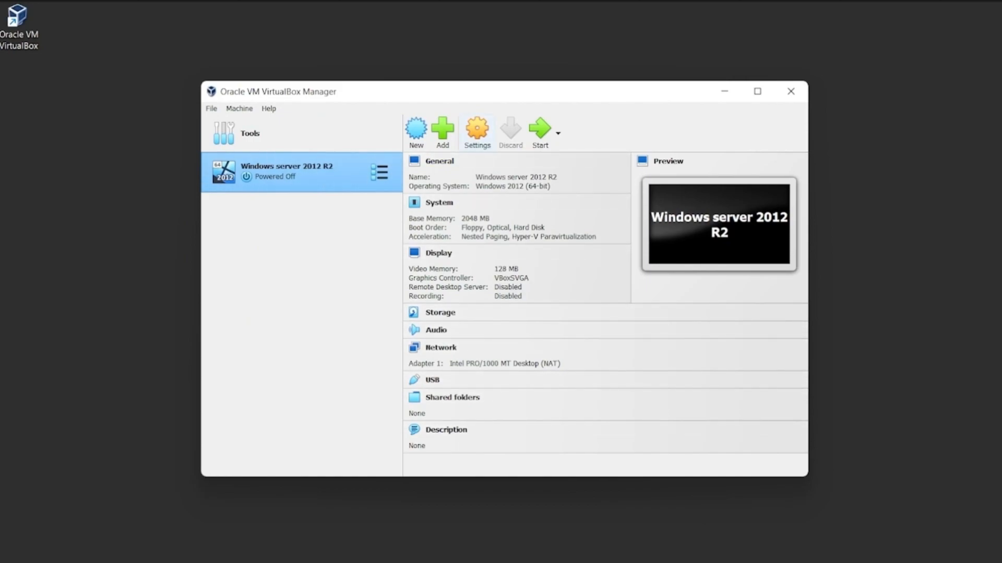
Open the Windows server 2012 R2 machine's settings and review its general options, including advanced, description and disk encryption.
right_click(315, 171)
key("Escape")
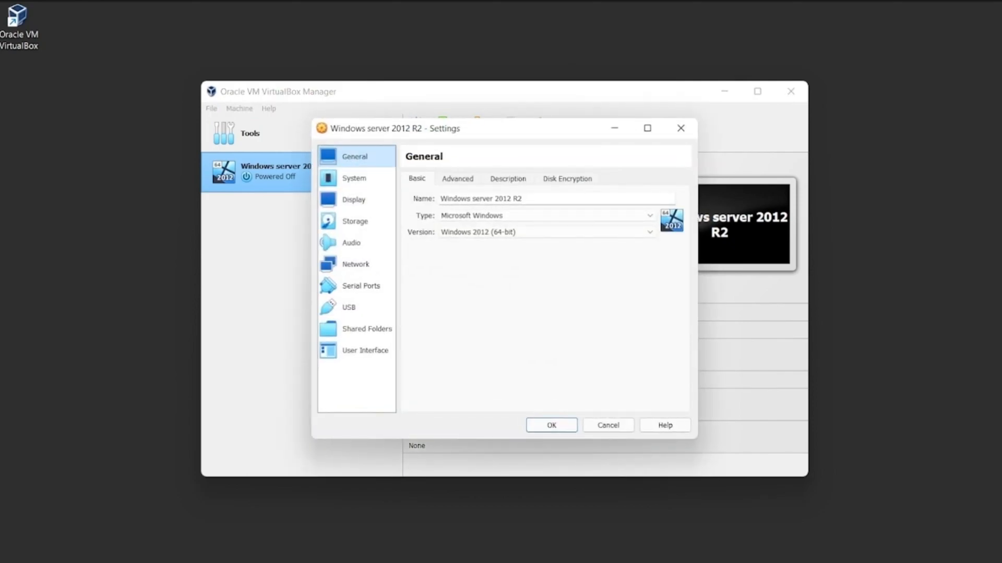
left_click(354, 179)
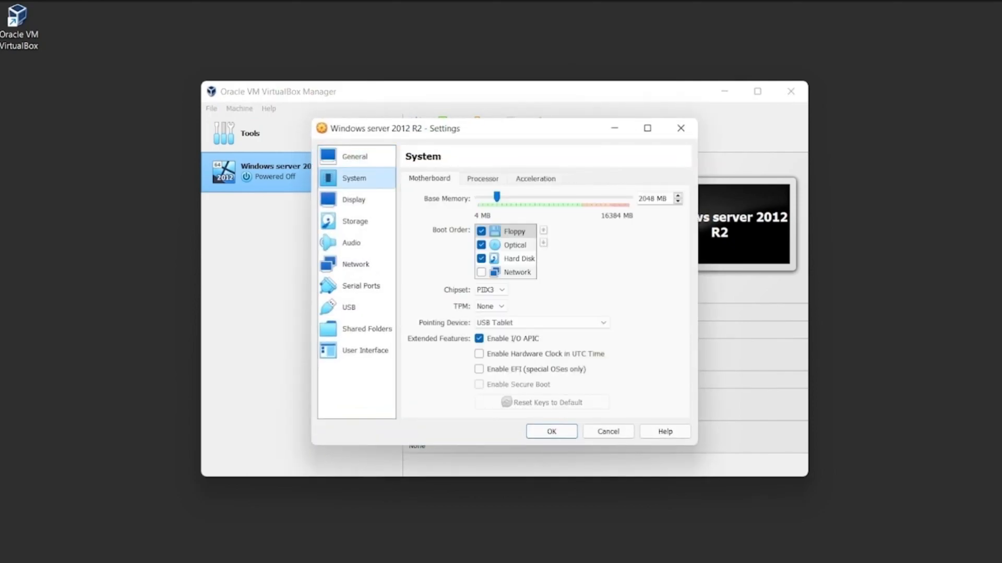
left_click(355, 157)
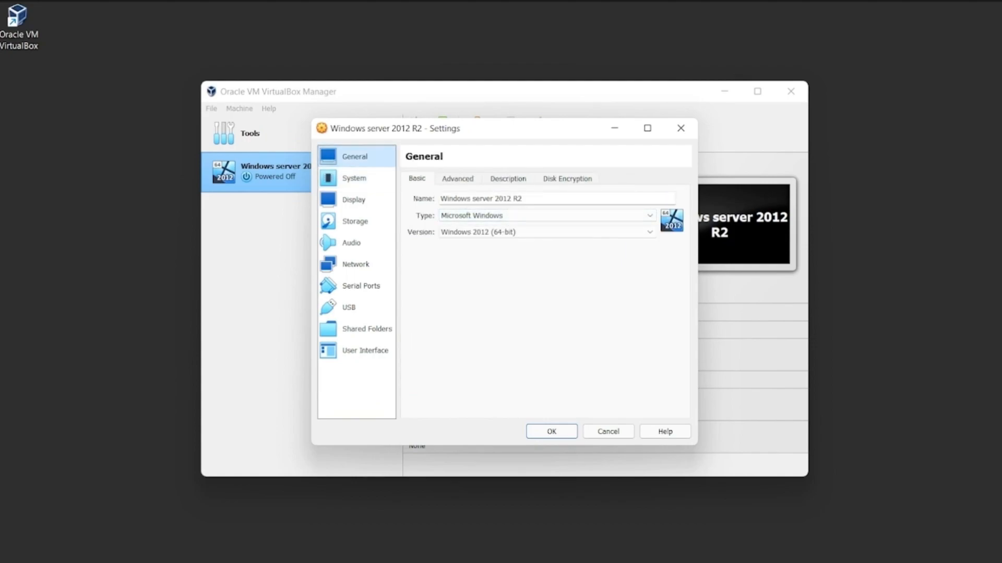
left_click(457, 179)
left_click(508, 179)
left_click(567, 179)
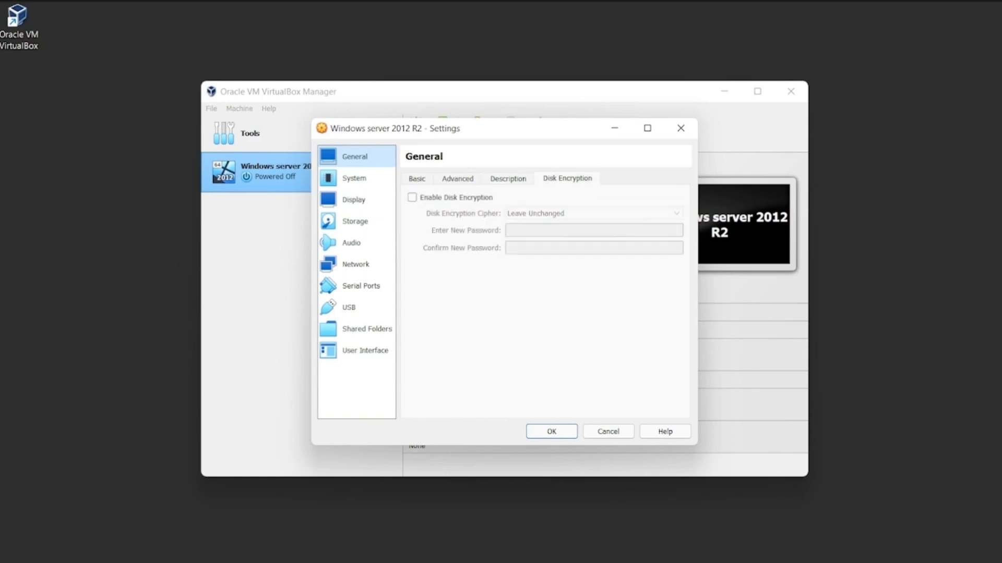
Set the virtual machine's base memory to 4096 MB.
left_click(354, 178)
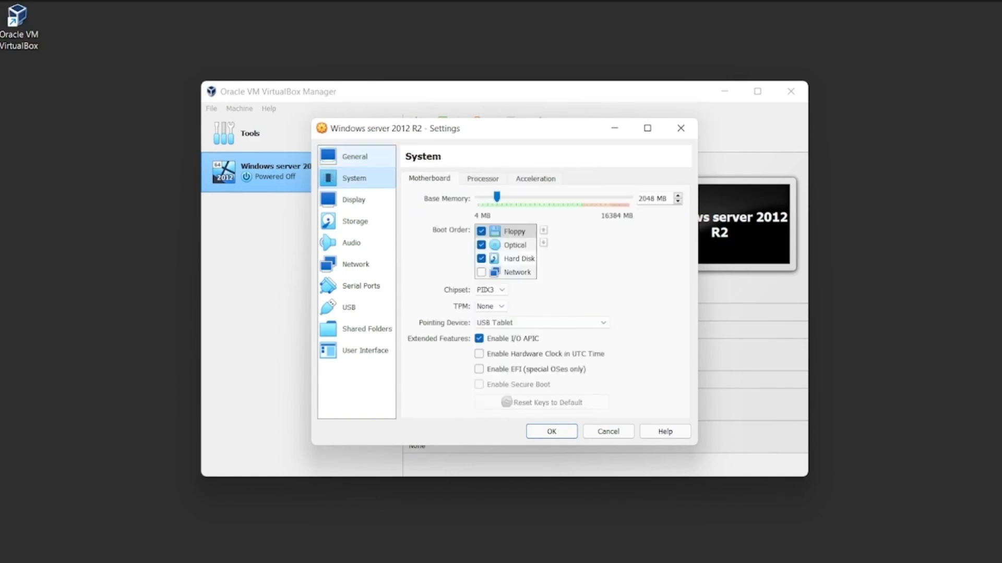
left_click_drag(496, 197, 515, 197)
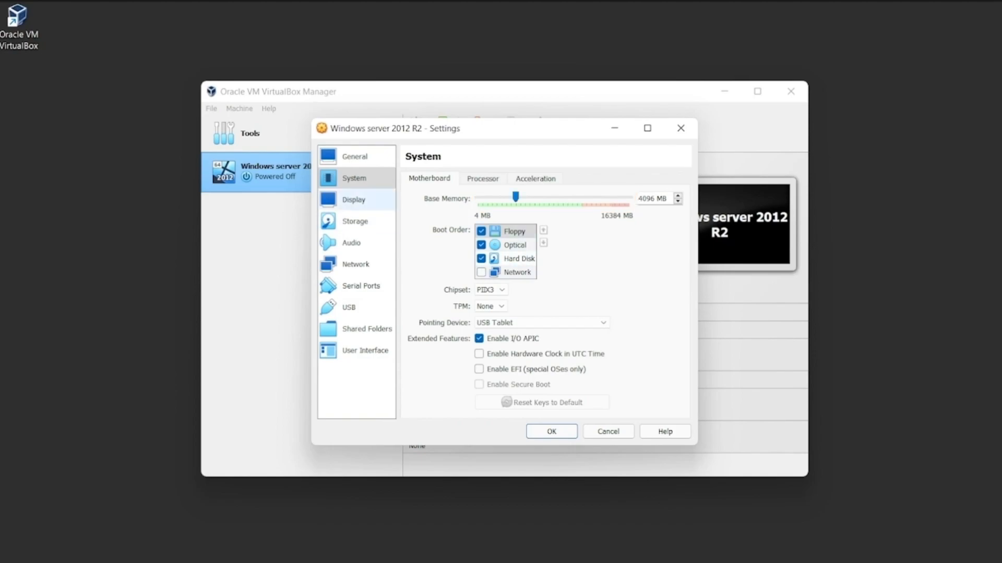
left_click(355, 200)
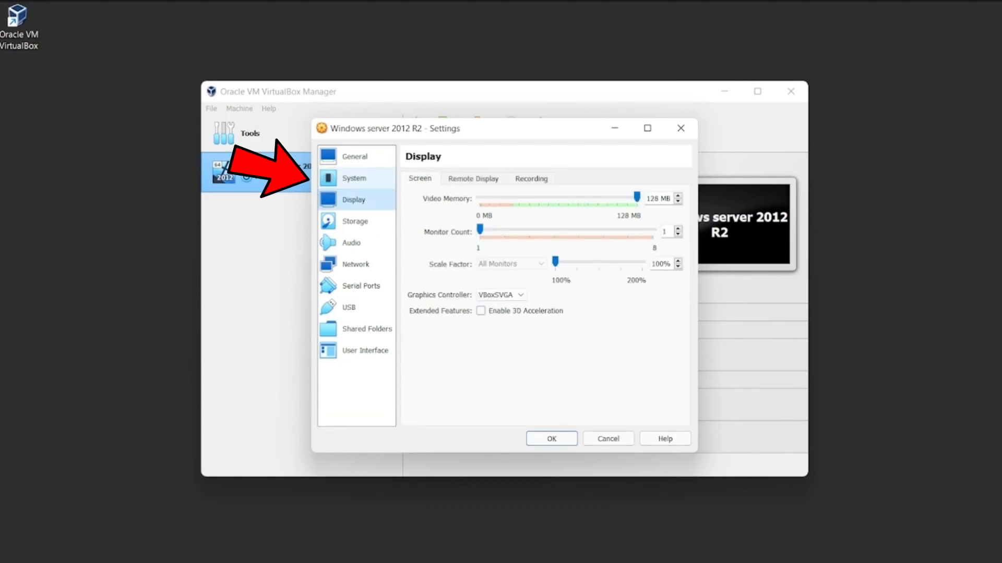
Set the virtual machine's processor count to 6.
left_click(355, 178)
left_click(482, 179)
left_click_drag(478, 197, 557, 197)
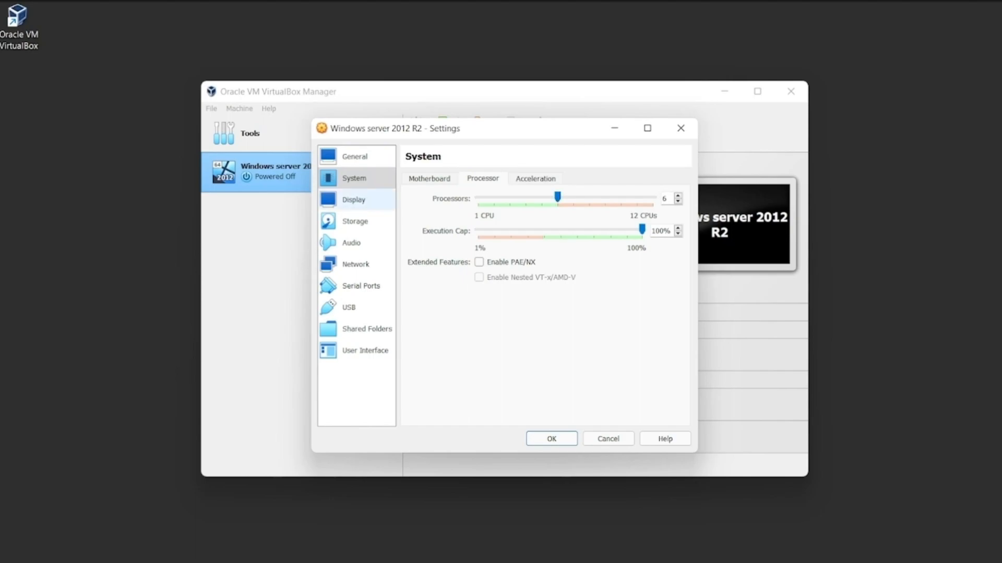
Review the display and storage settings, checking the ISO attached to the optical drive and its disk choices.
left_click(357, 200)
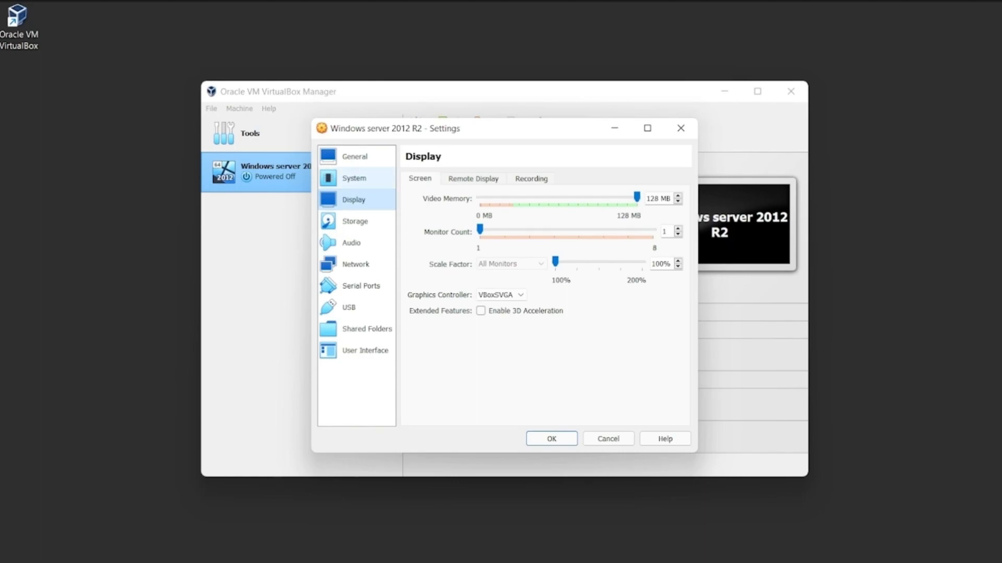
left_click(355, 221)
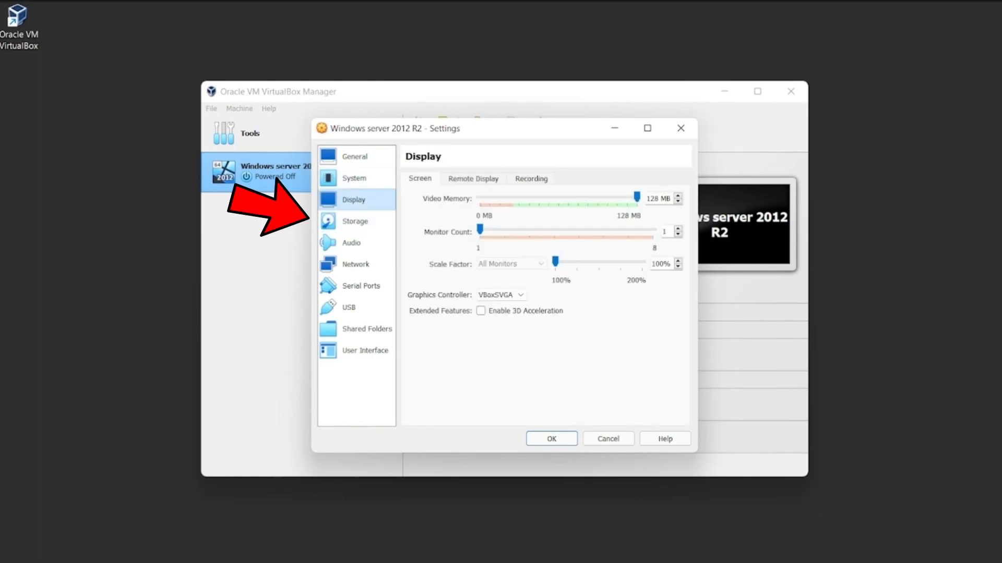
left_click(354, 221)
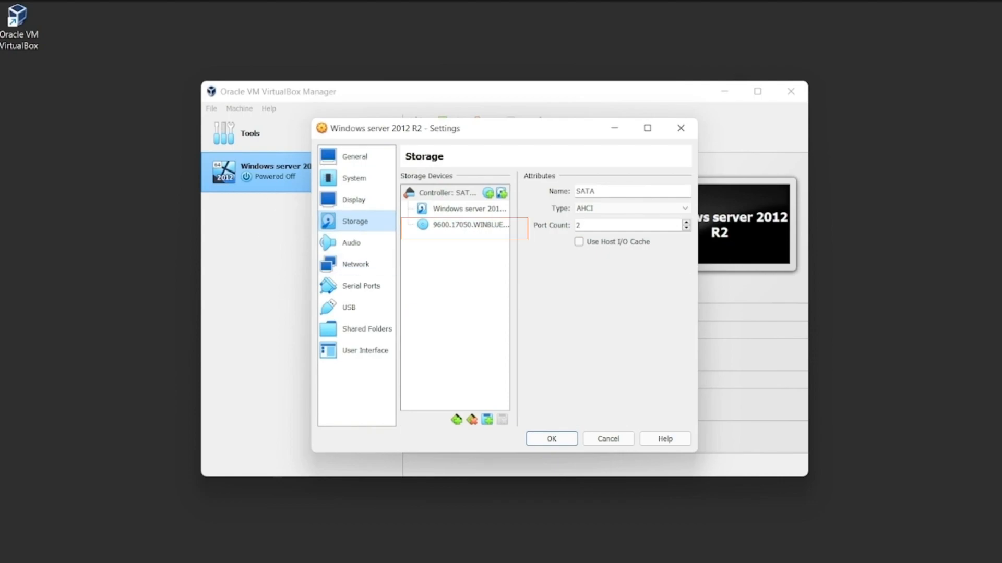
left_click(469, 225)
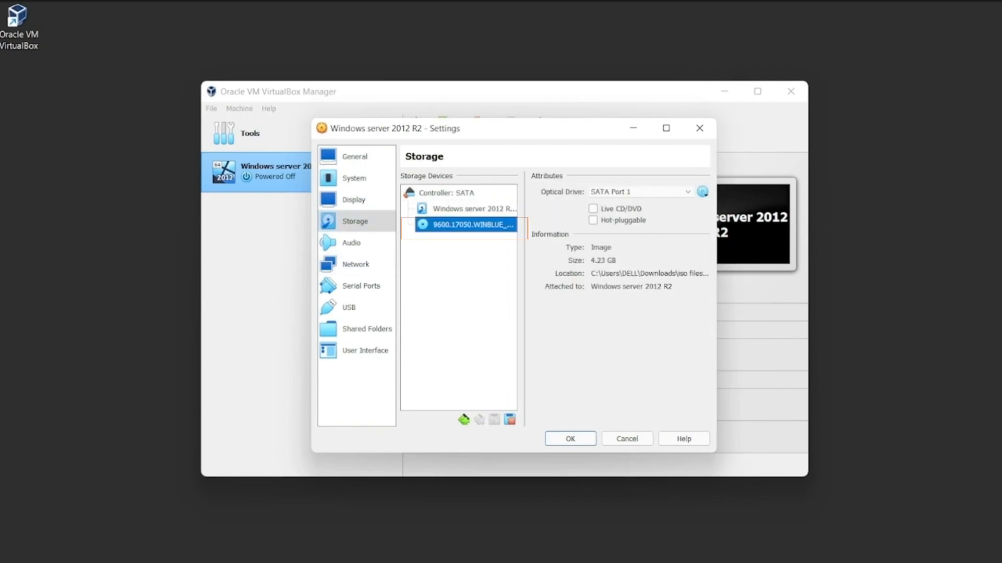
left_click(703, 191)
left_click(702, 192)
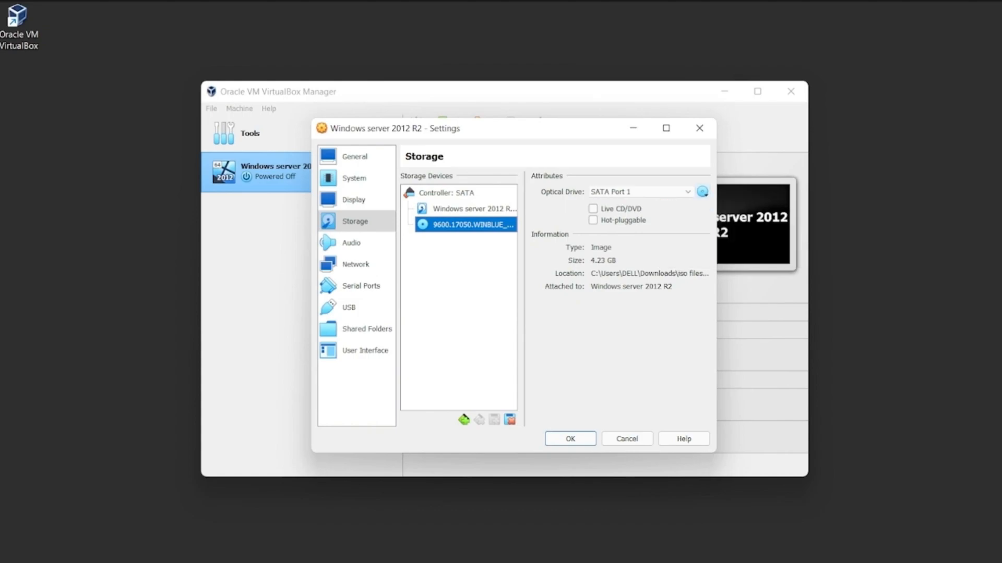
left_click(702, 192)
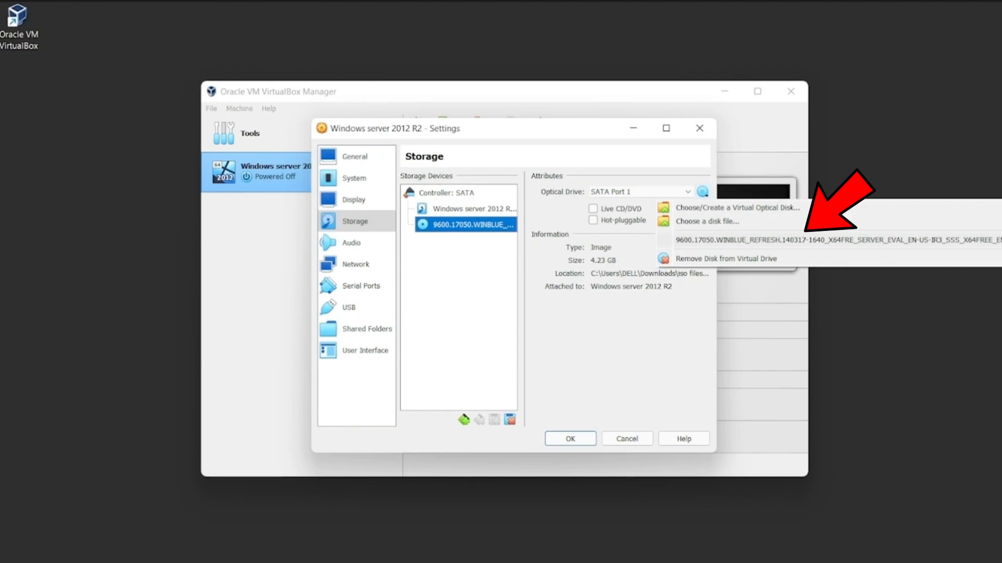
left_click(702, 191)
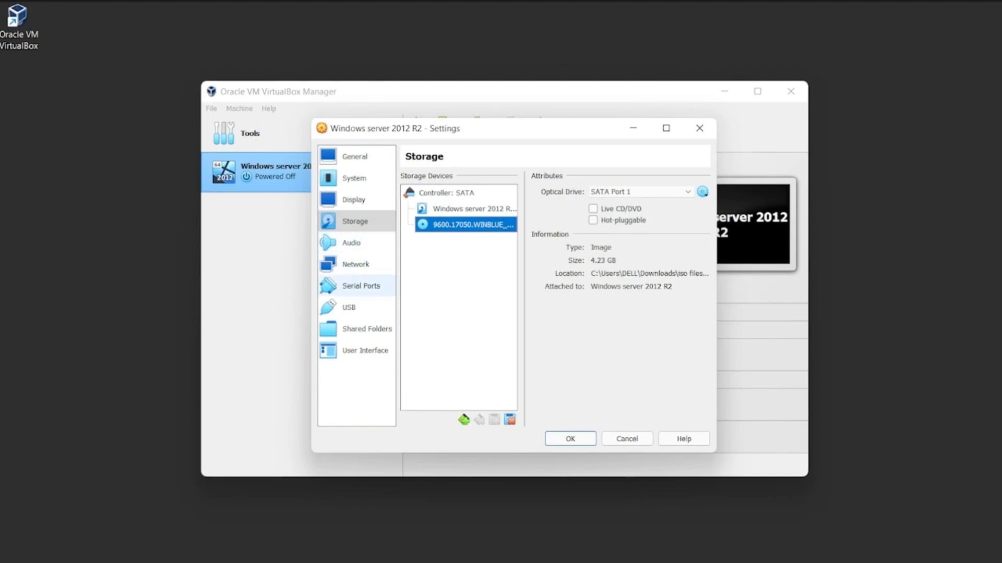
Review the audio settings and the network attachment options of Adapter 1, choosing NAT.
left_click(356, 265)
left_click(352, 243)
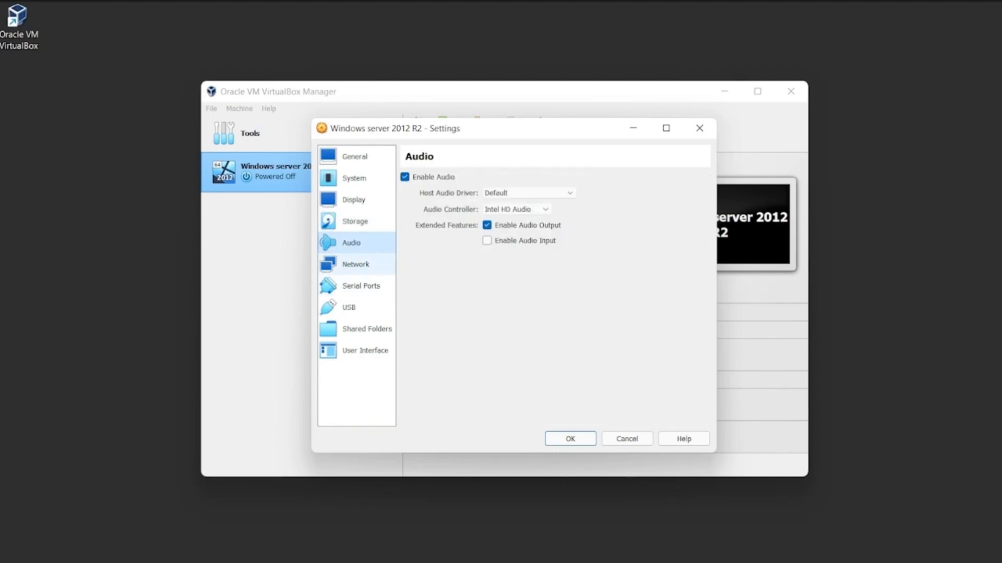
left_click(356, 265)
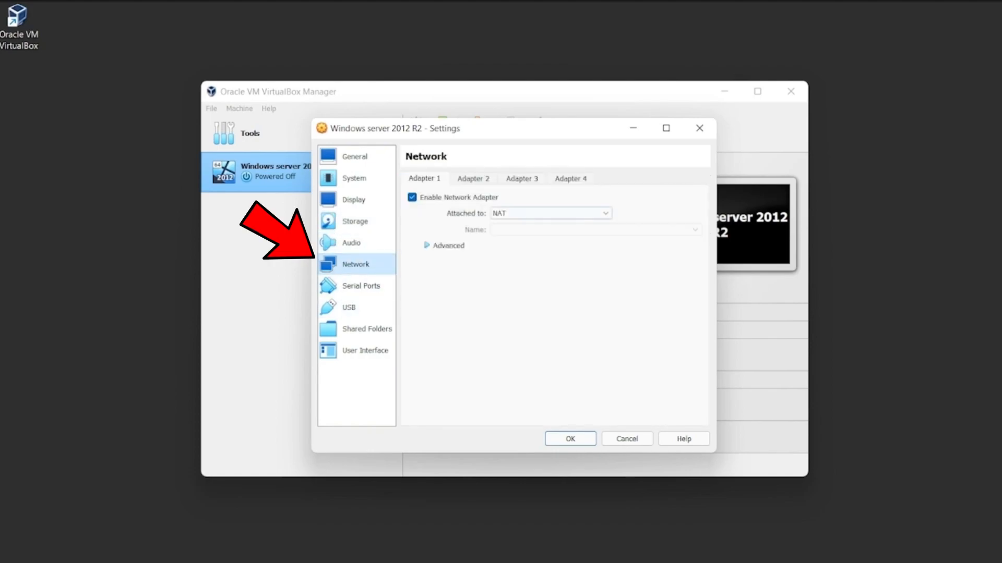
left_click(550, 214)
left_click(550, 213)
left_click(550, 213)
left_click(550, 224)
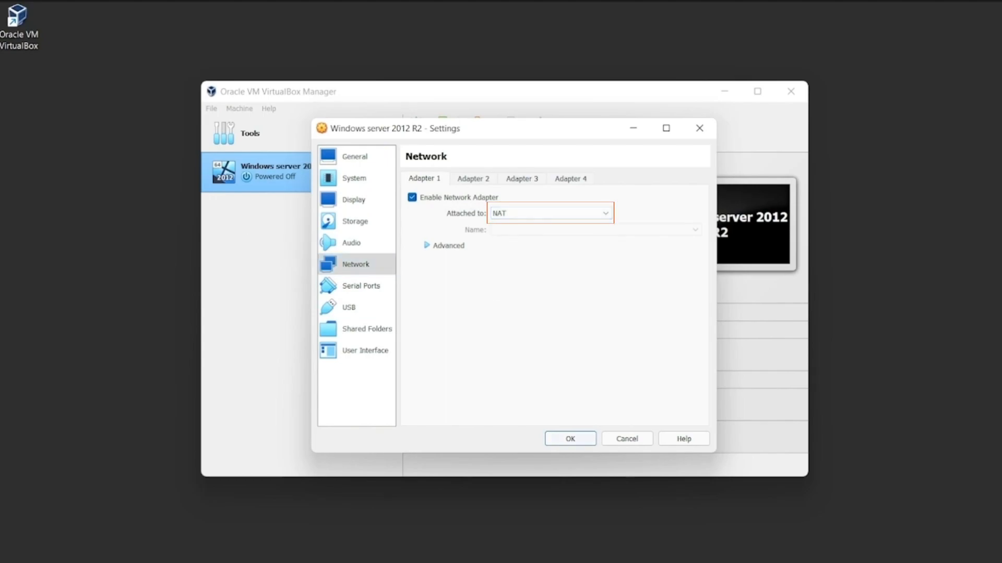
Save the virtual machine settings and recheck the ISO image attached to the optical drive in the storage settings.
left_click(570, 439)
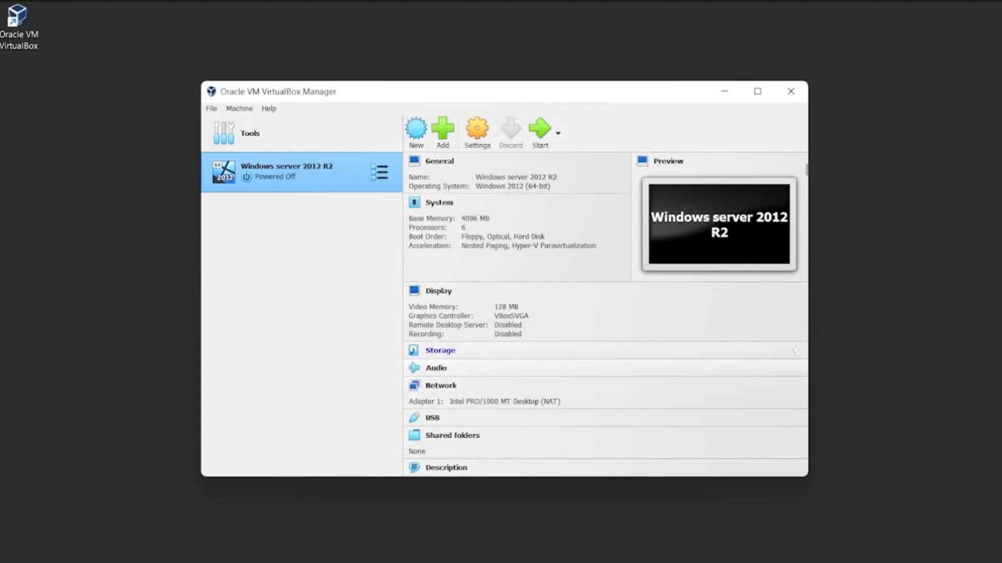
left_click(440, 350)
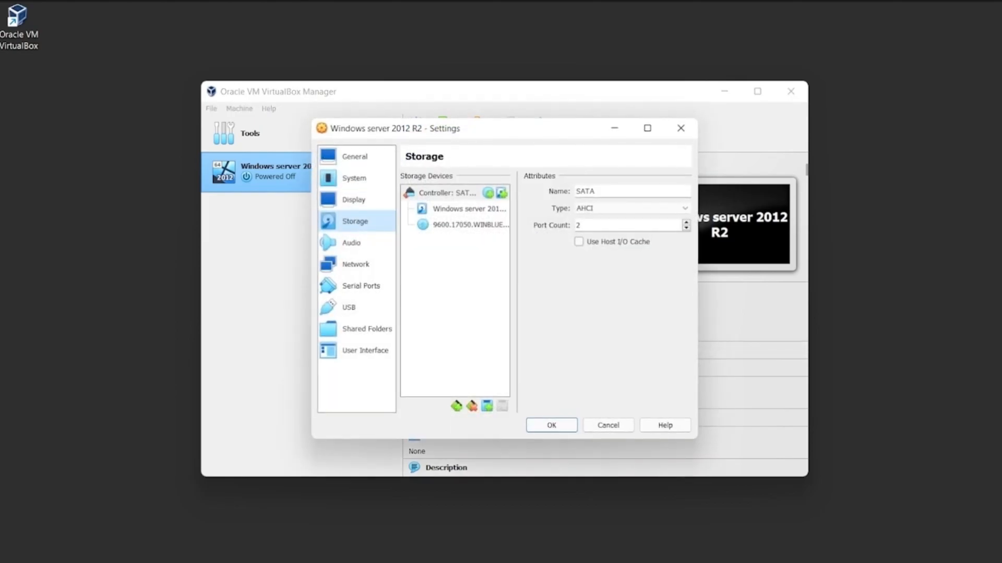
left_click(463, 225)
key("Return")
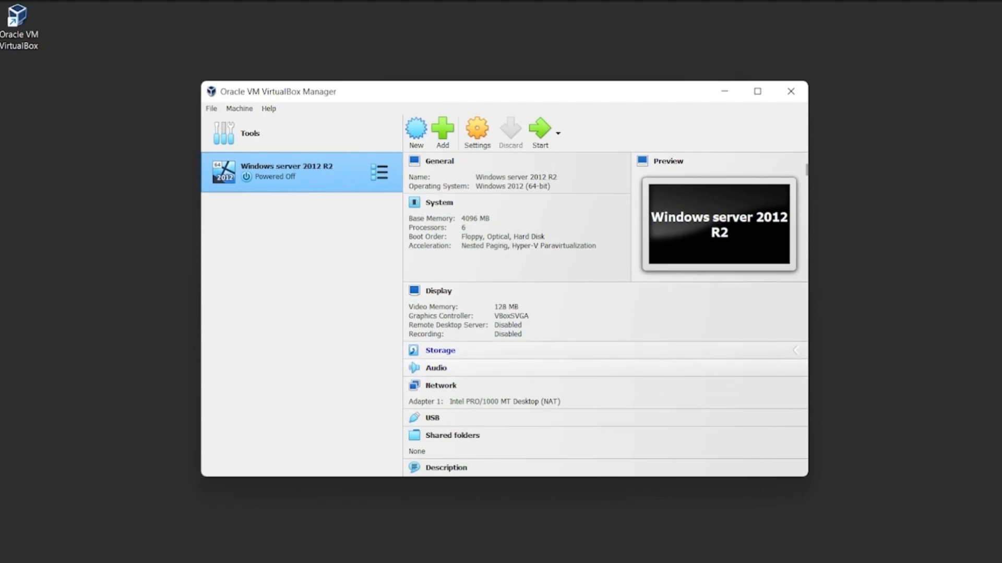
left_click(440, 350)
left_click(463, 225)
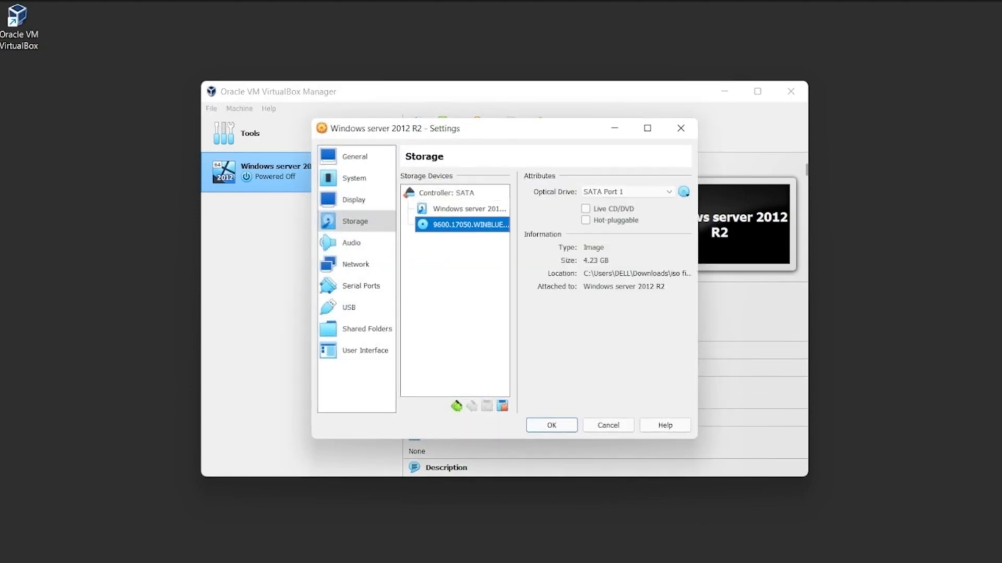
left_click(551, 425)
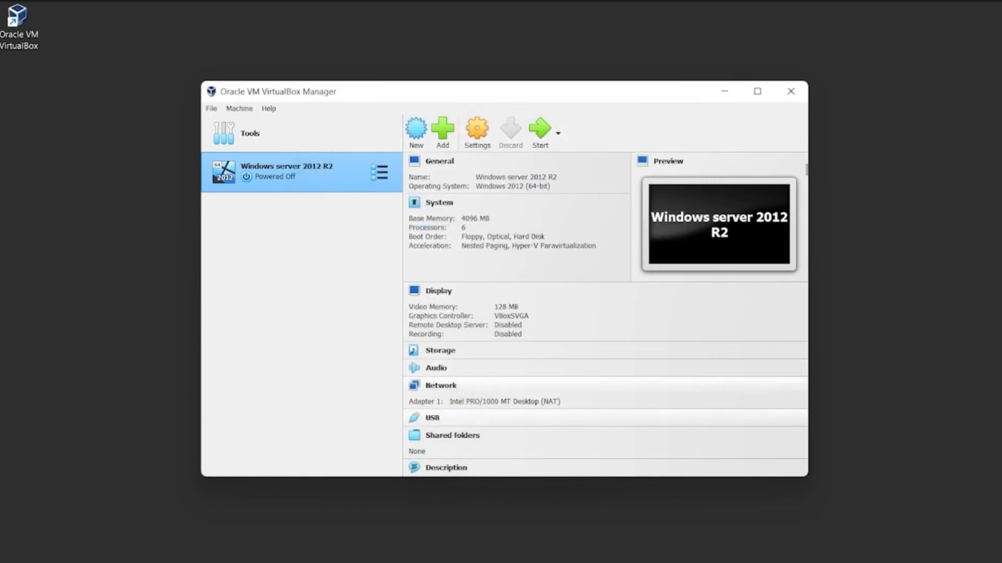
Launch the Windows server 2012 R2 virtual machine with Normal Start and boot it from the installation disc.
right_click(287, 175)
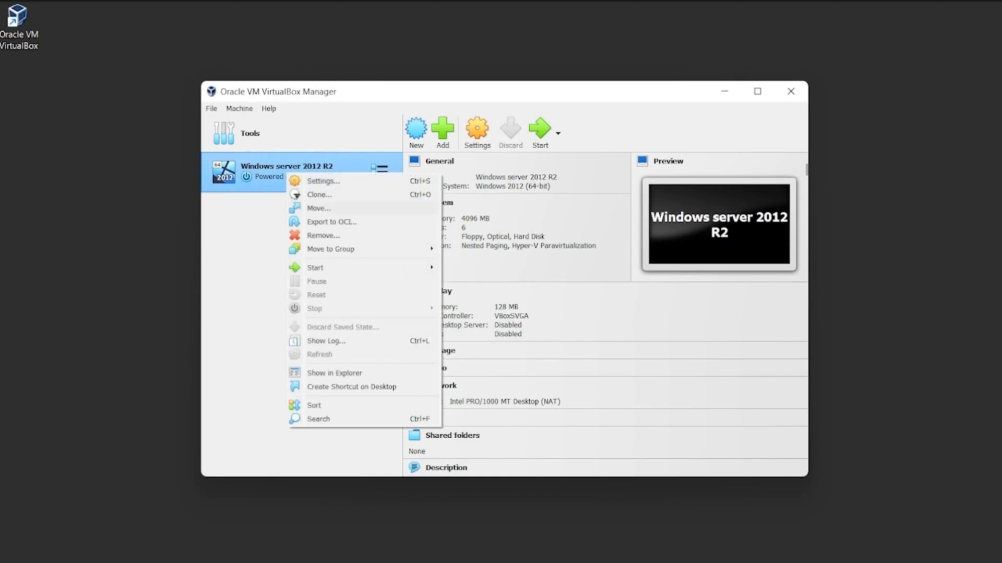
mouse_move(334, 268)
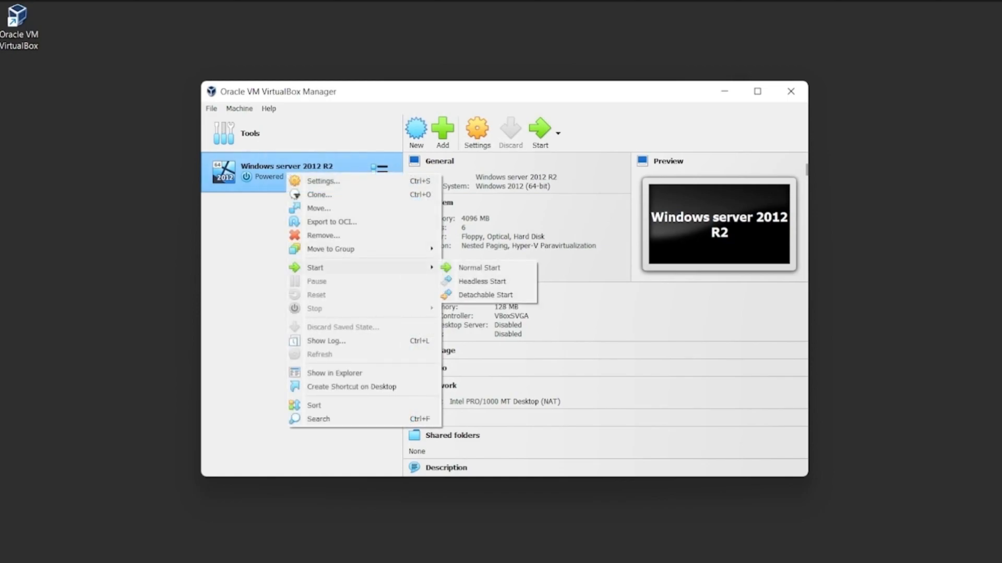
right_click(253, 168)
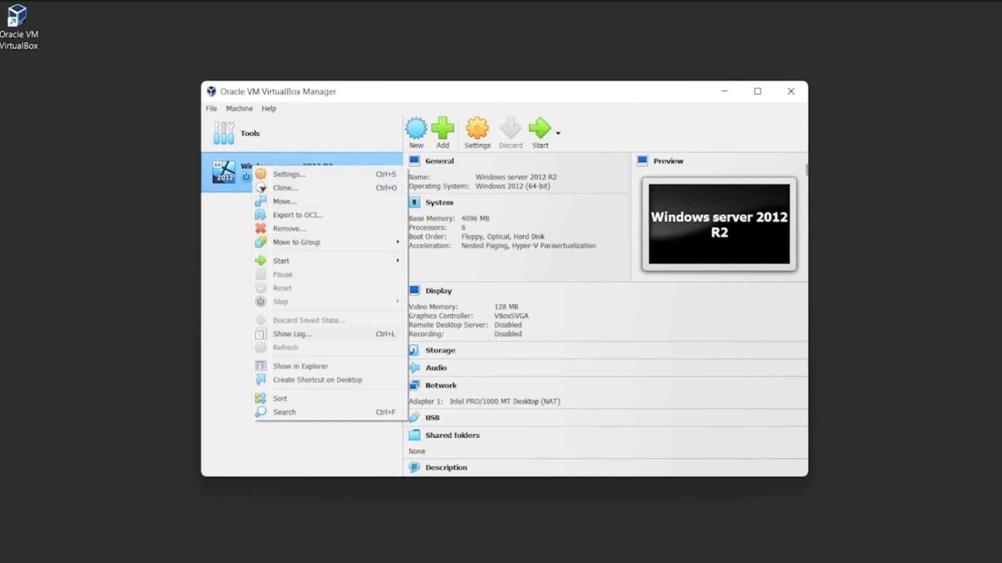
mouse_move(323, 261)
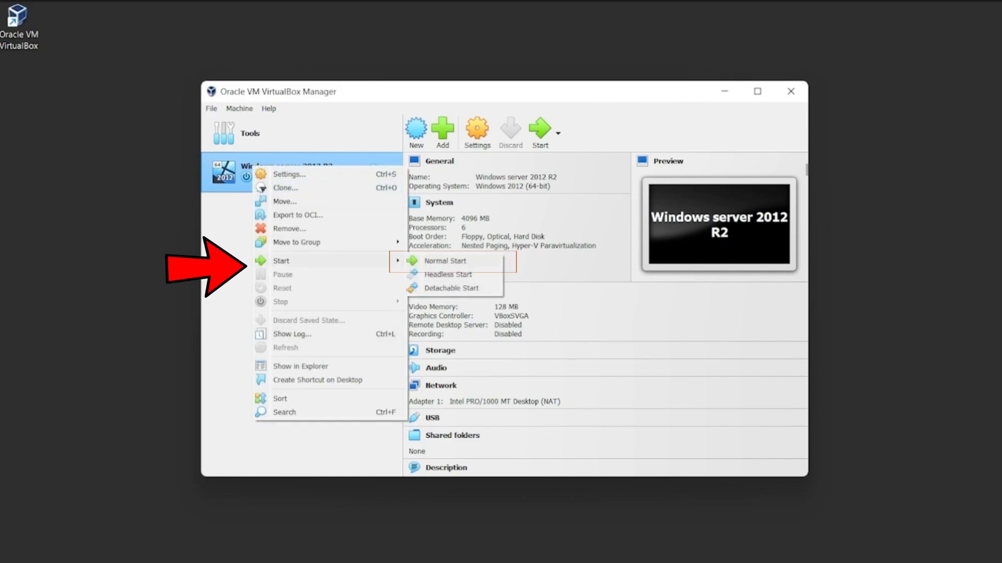
left_click(445, 261)
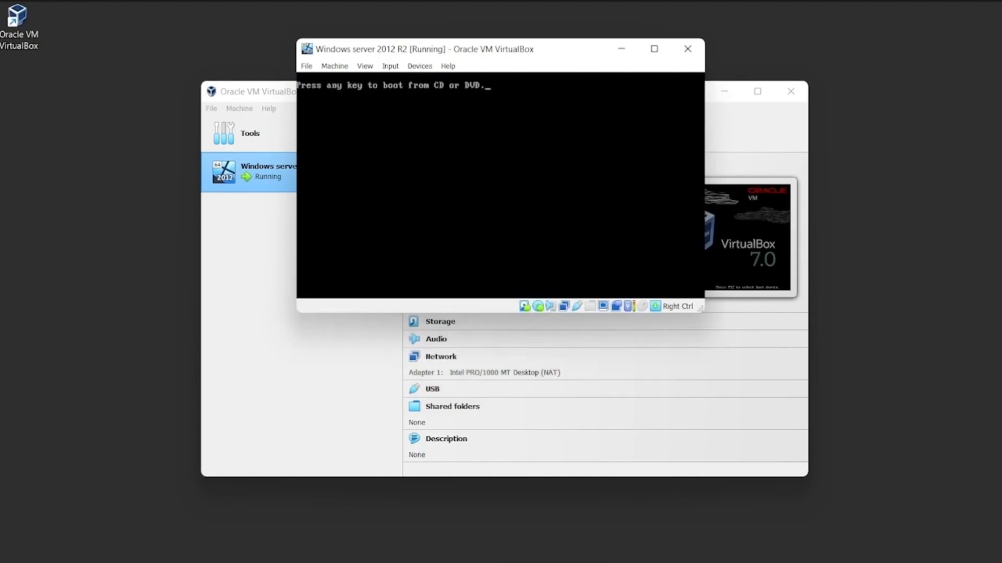
key("Return")
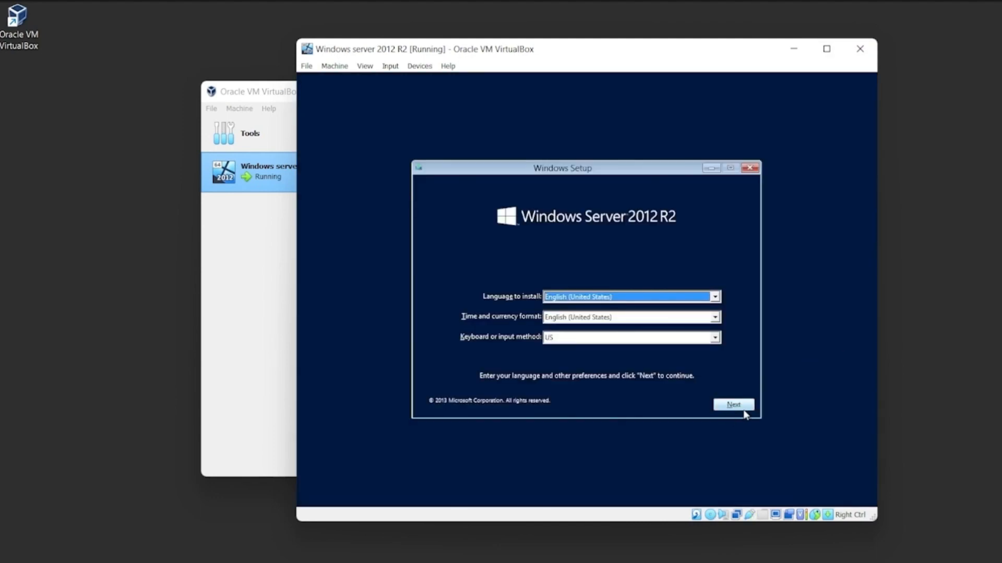
Accept English (United States) for language and time format with the US keyboard, and begin the Windows installation.
left_click(743, 409)
left_click(583, 292)
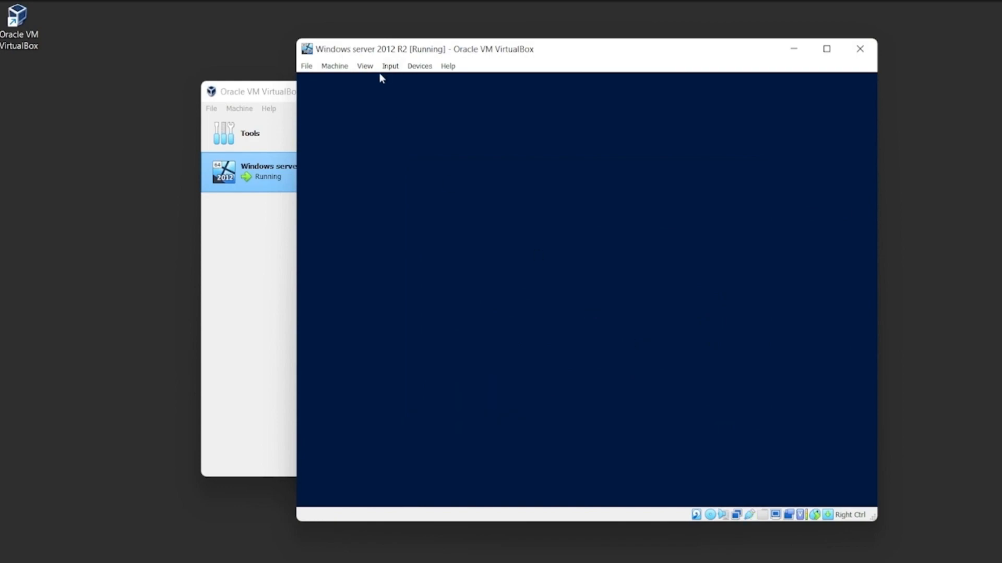
left_click(335, 66)
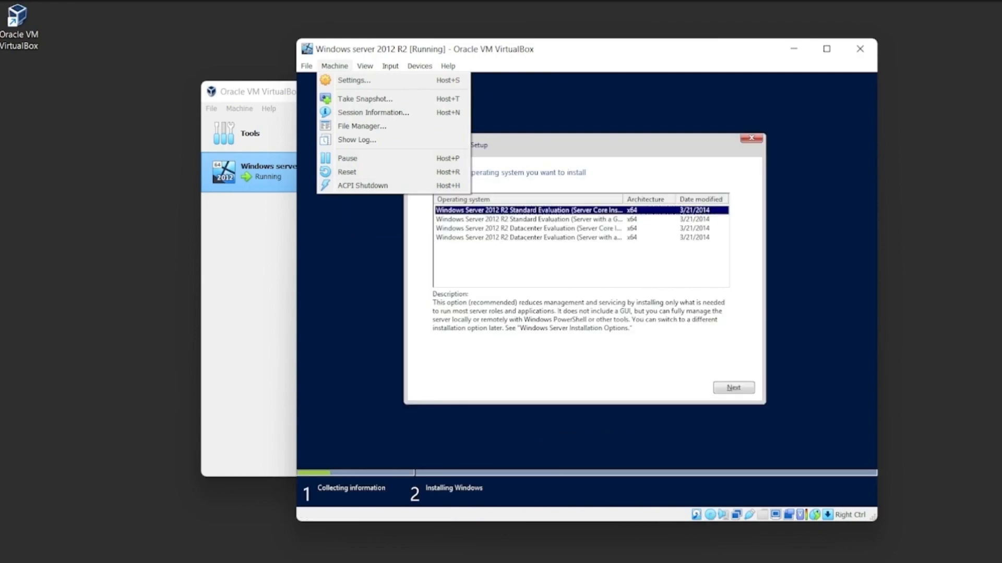
Widen the operating system name column and choose Windows Server 2012 R2 Standard Evaluation (Server with a GUI) for installation.
left_click(597, 239)
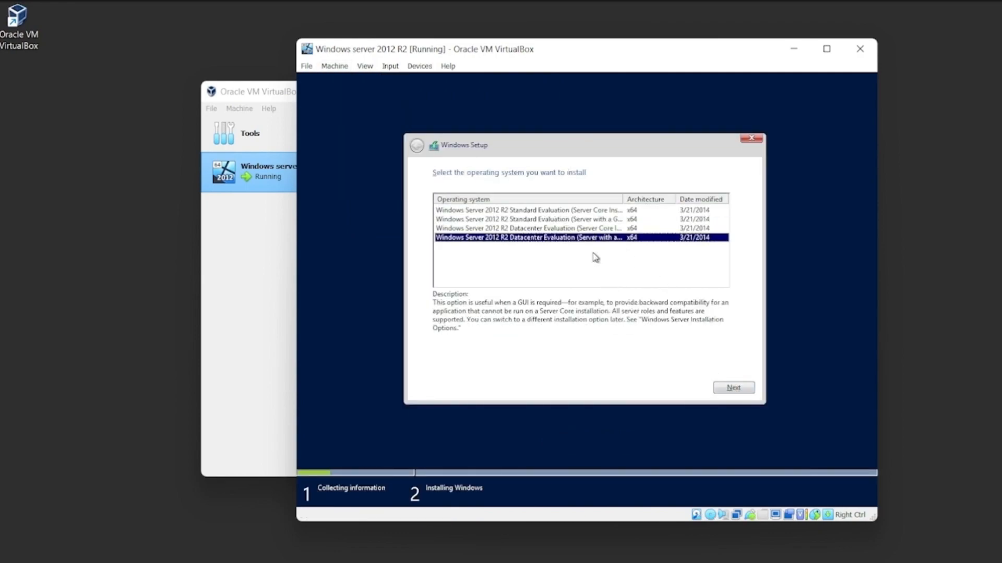
left_click(604, 220)
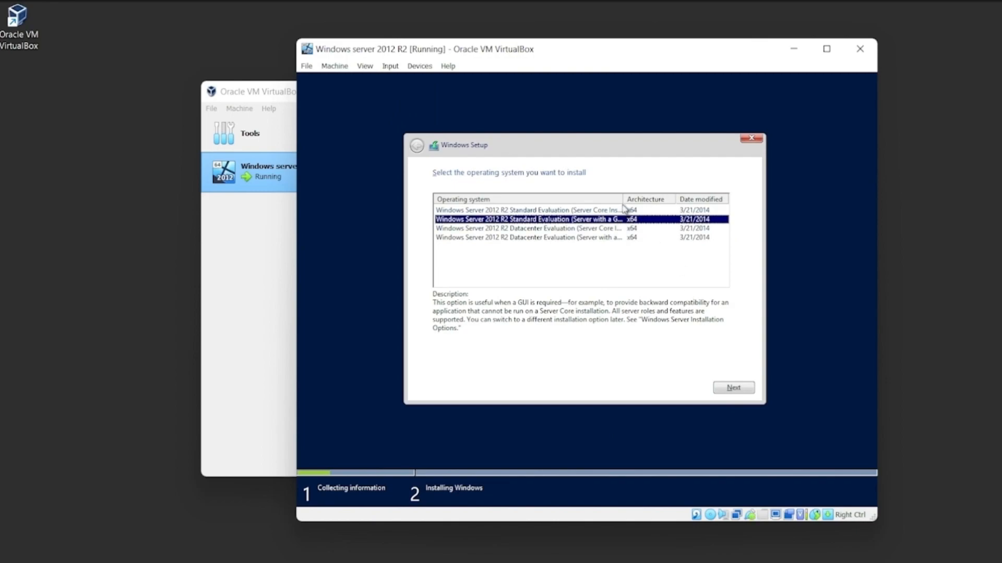
left_click_drag(624, 195, 651, 197)
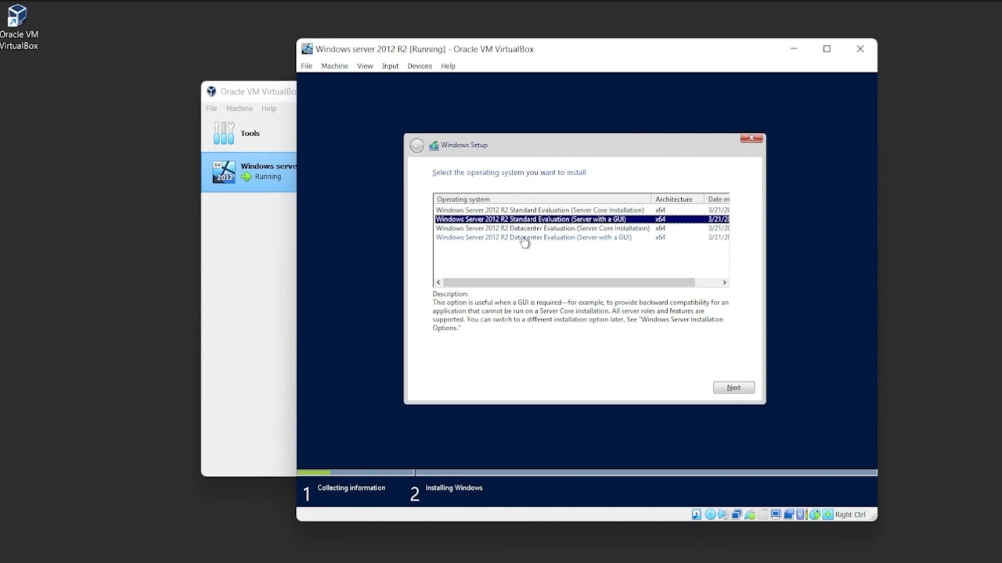
left_click(499, 239)
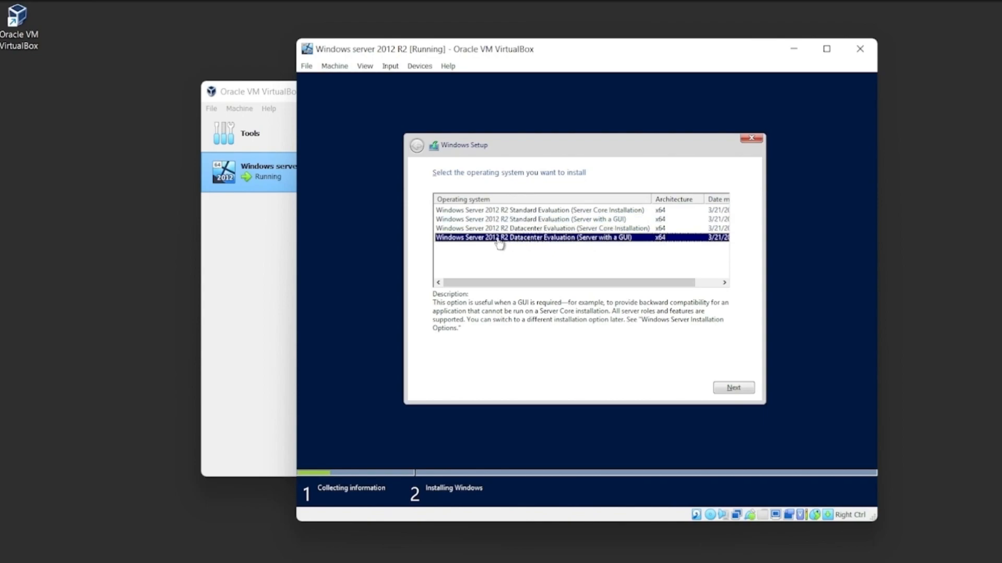
left_click(580, 220)
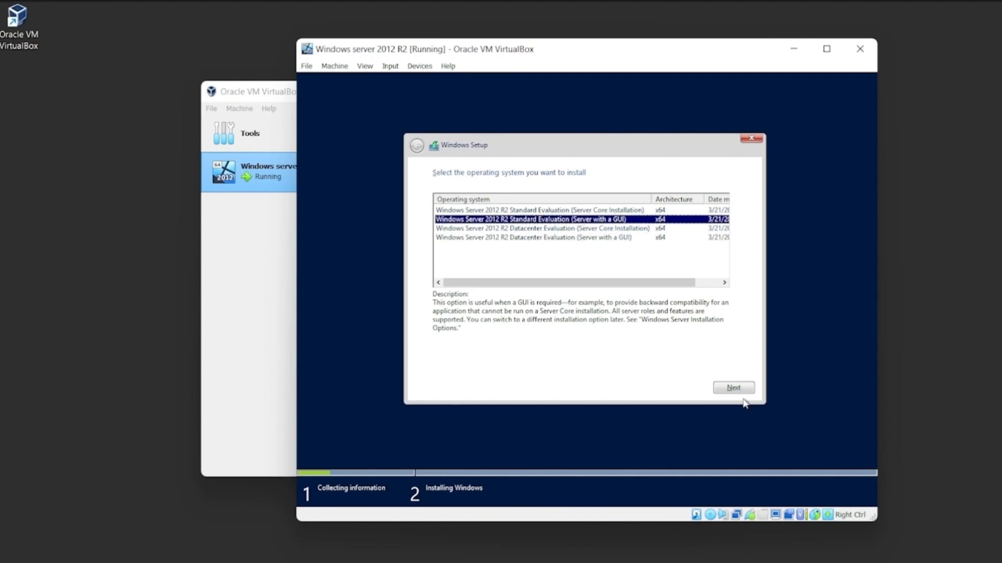
left_click(725, 388)
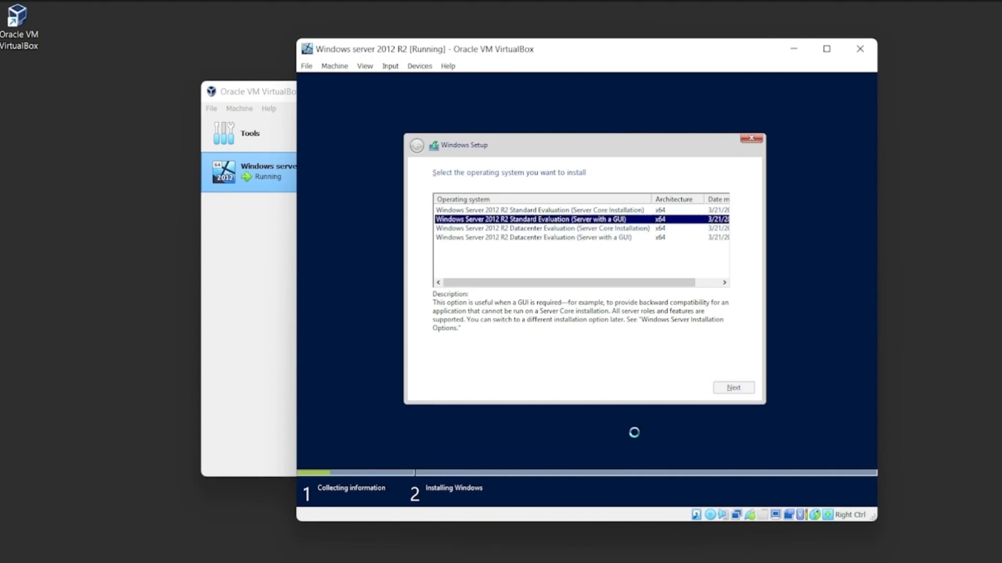
Accept the license terms and choose the custom installation that installs Windows only.
left_click(443, 364)
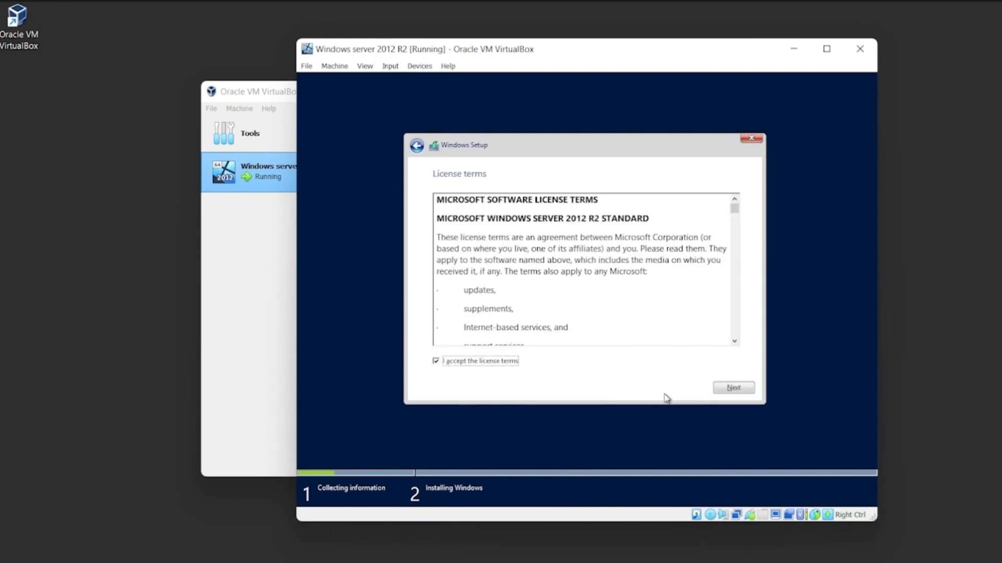
left_click(747, 388)
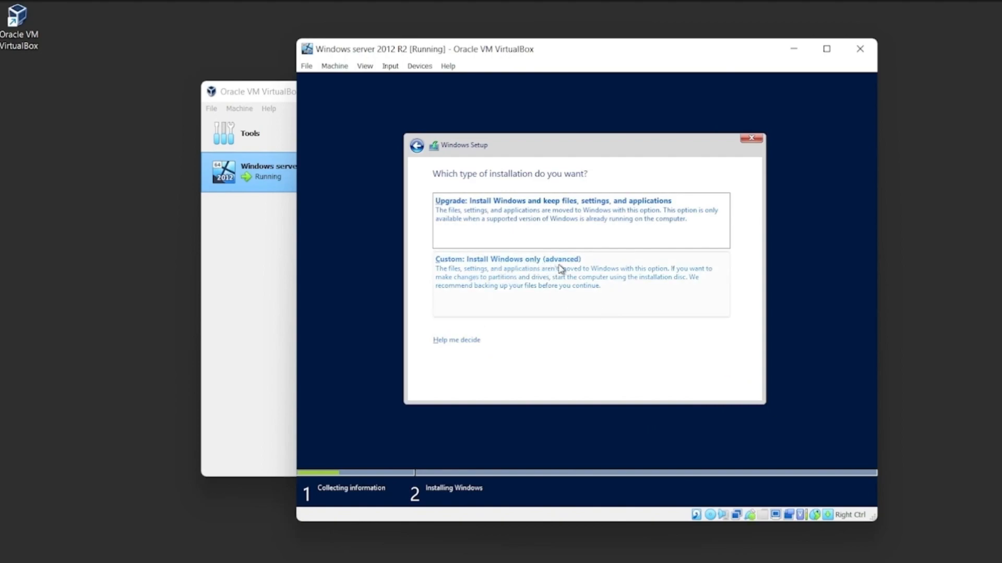
left_click(455, 273)
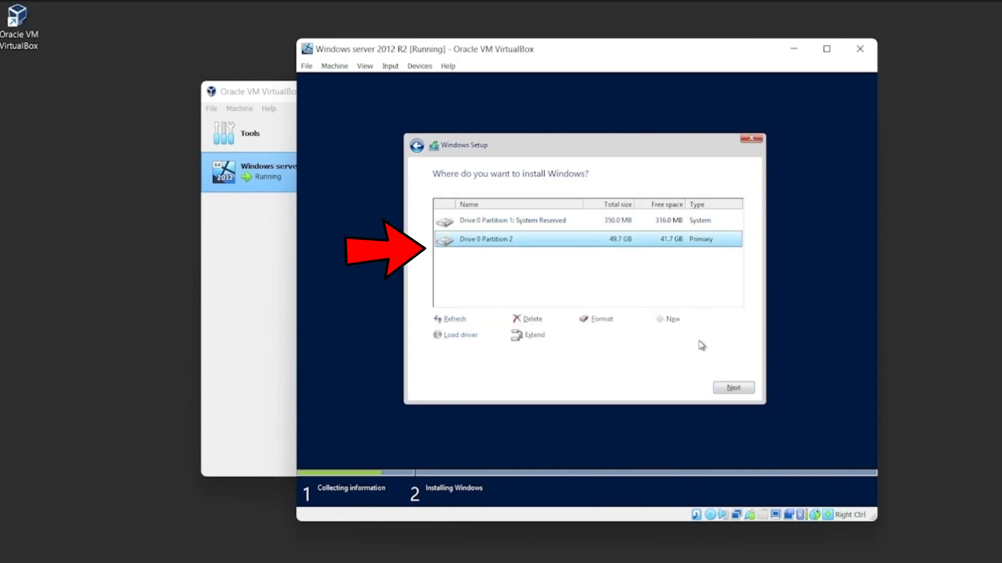
Install Windows on Drive 0 Partition 2, agreeing to move files from any previous installation to Windows.old.
left_click(573, 223)
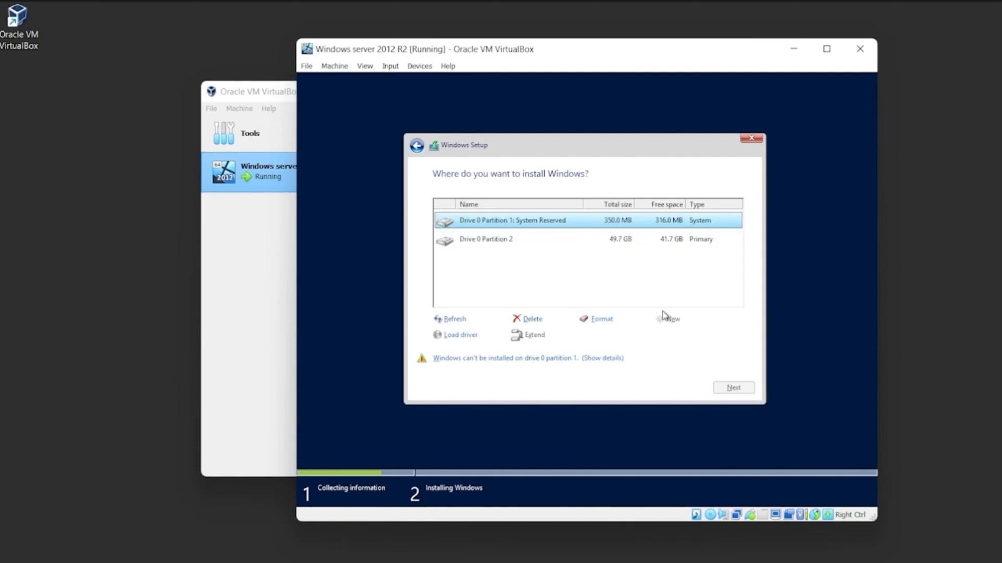
left_click(532, 244)
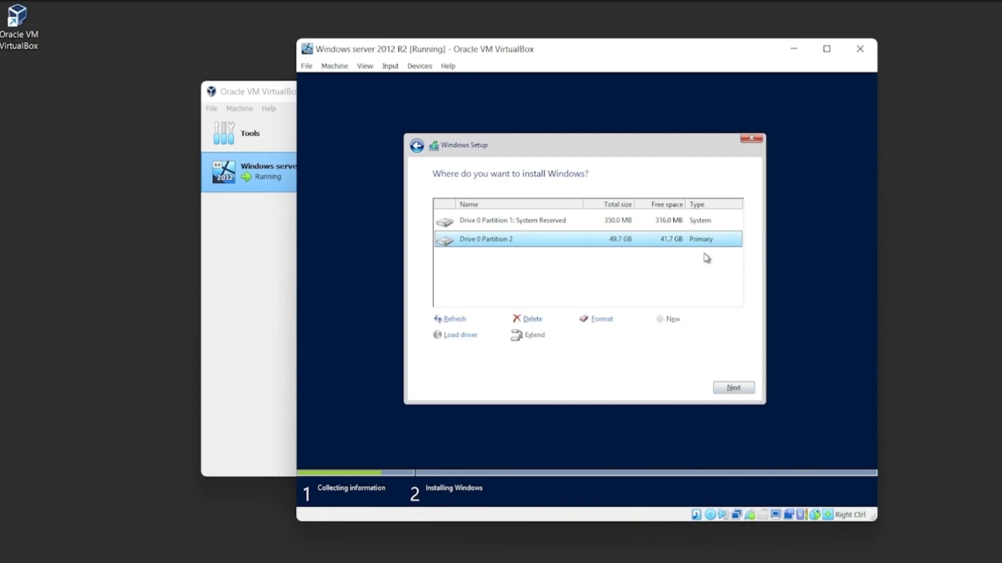
left_click(733, 388)
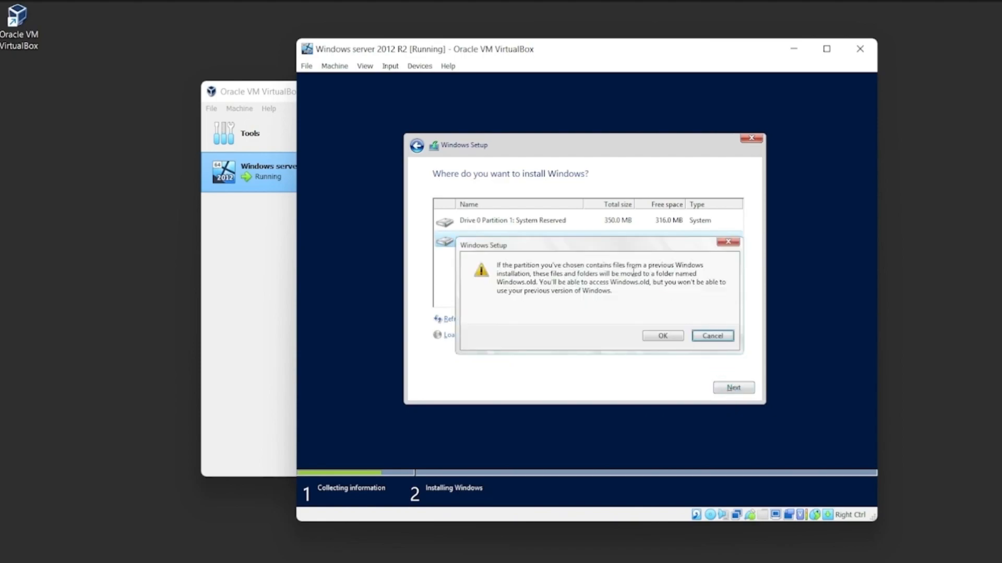
left_click(664, 338)
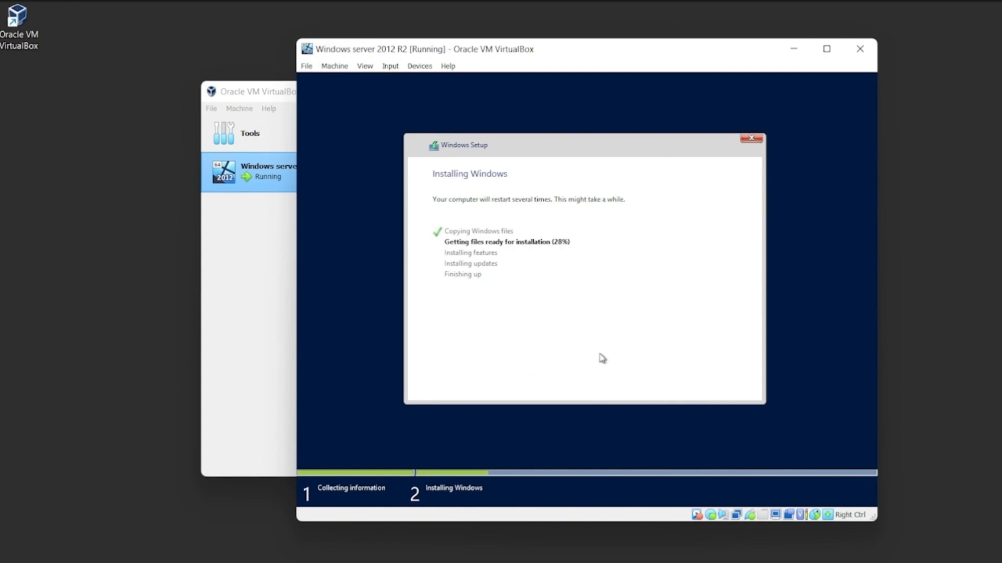
key("alt+Tab")
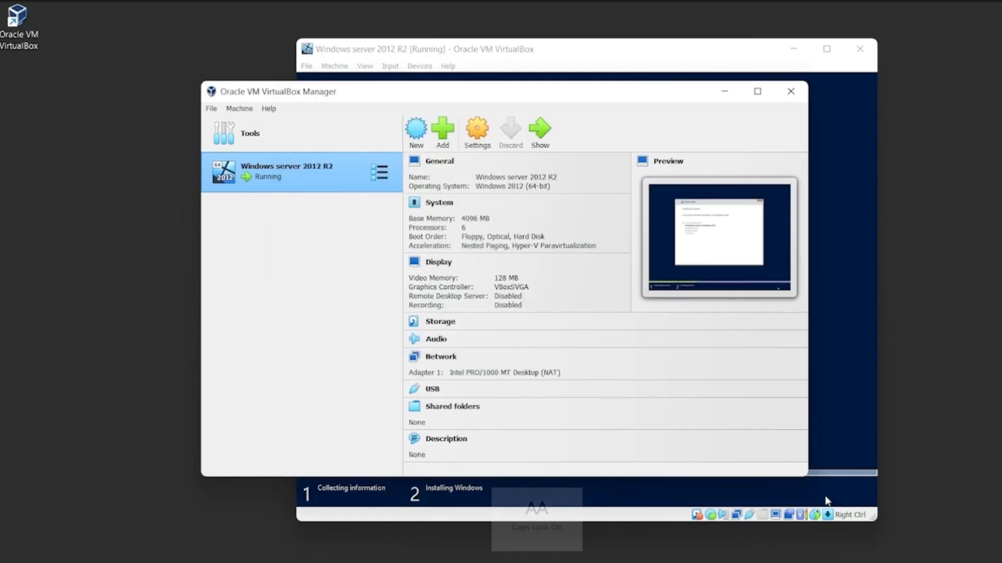
key("super+Down")
key("Caps_Lock")
key("Caps_Lock")
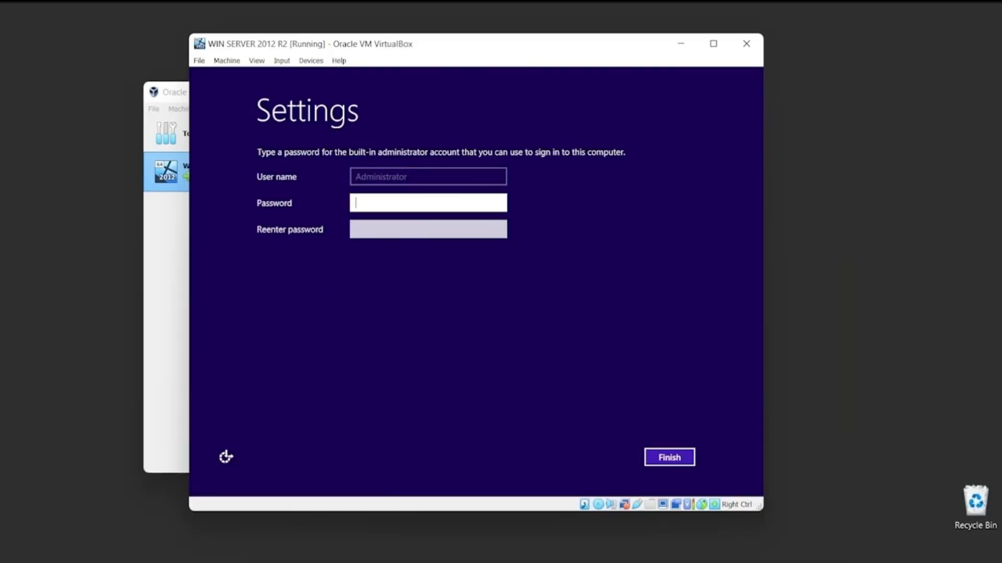
Set the password for the built-in Administrator account, re-enter it for confirmation and finish the setup.
left_click_drag(364, 67, 450, 56)
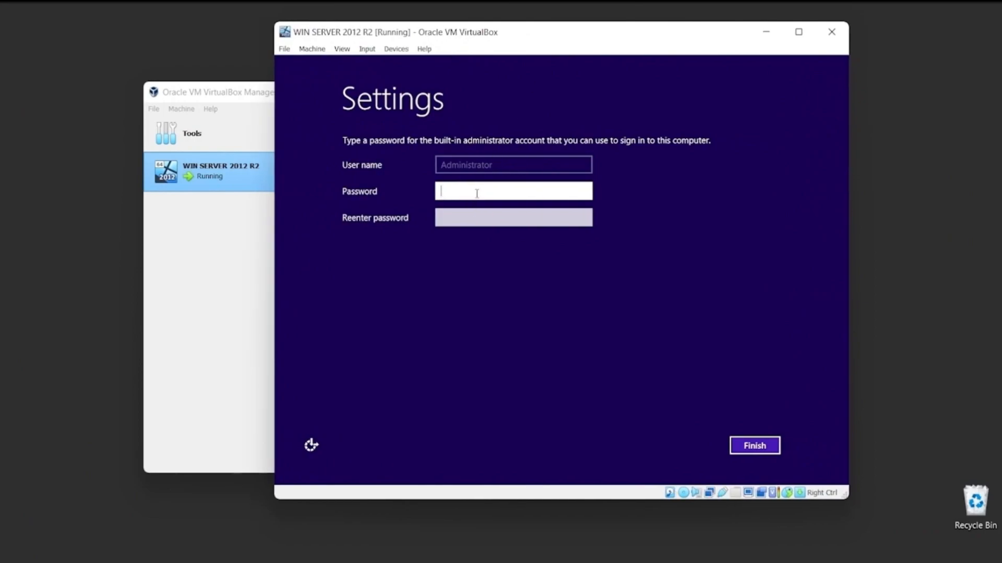
type("•••")
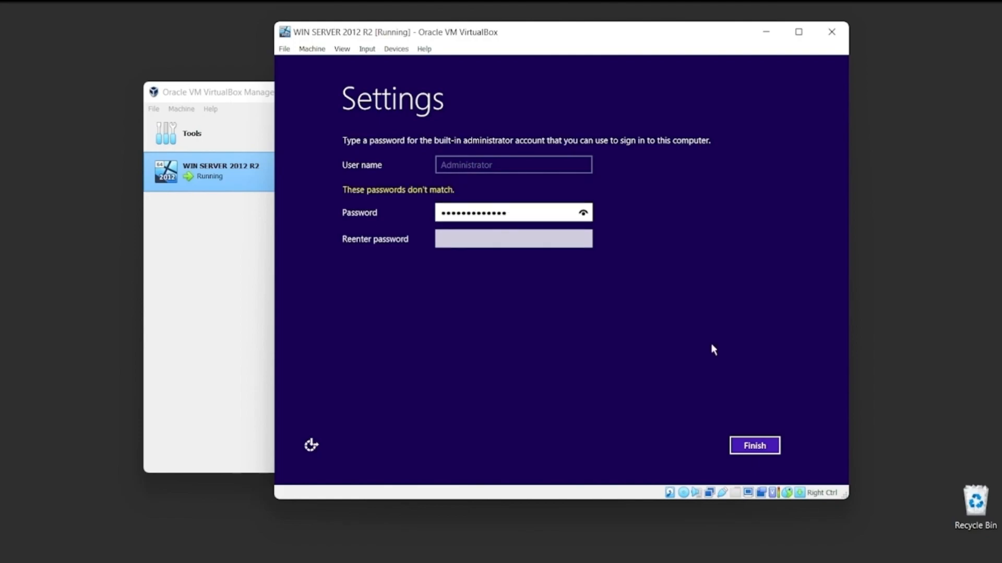
key("Tab")
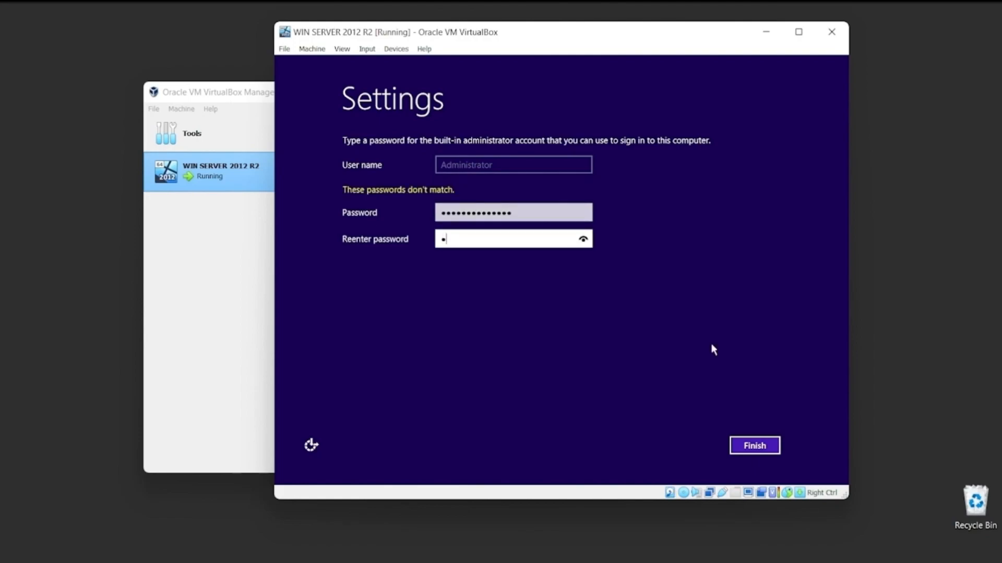
type("•••••••••••")
left_click(754, 445)
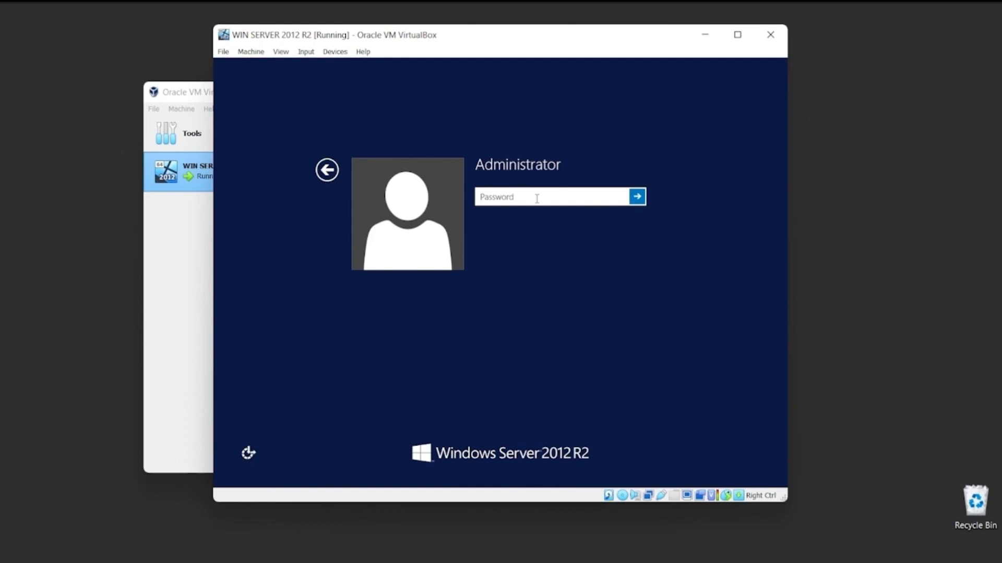
Sign in to Windows Server as Administrator with the account password.
type("••")
key("BackSpace")
key("BackSpace")
type("•••••••••")
key("Return")
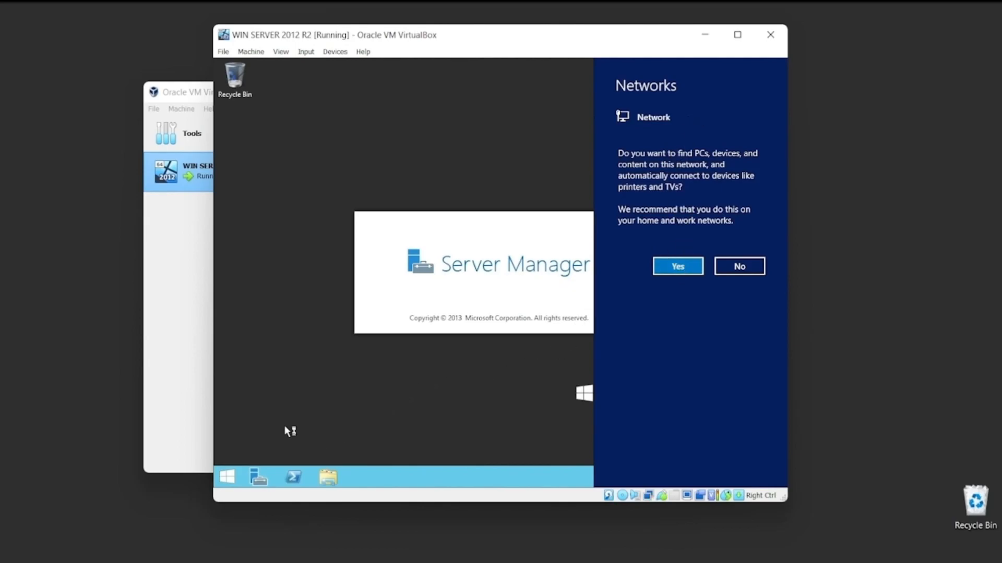
Maximize the virtual machine window and restore it to its previous size.
left_click(738, 34)
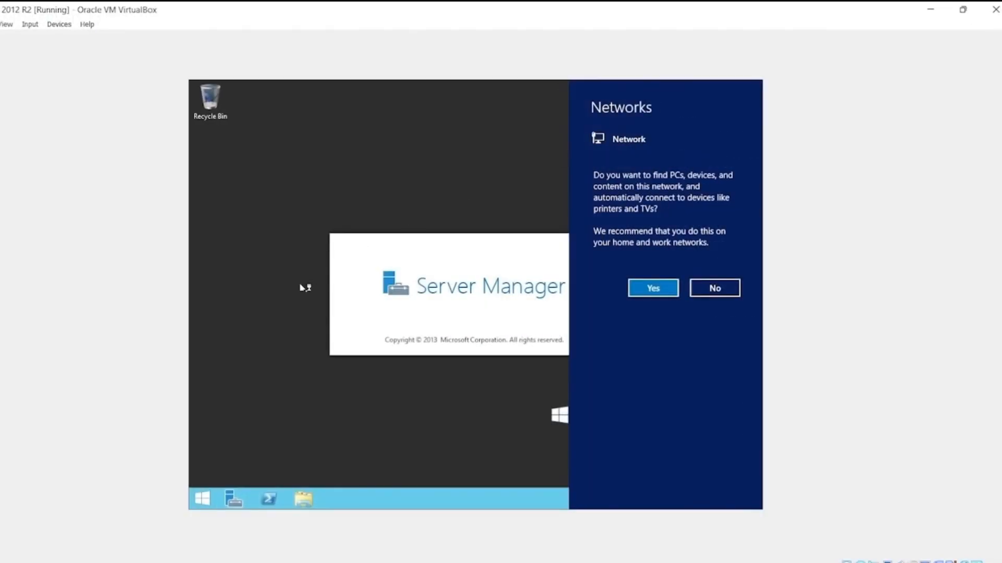
left_click(963, 9)
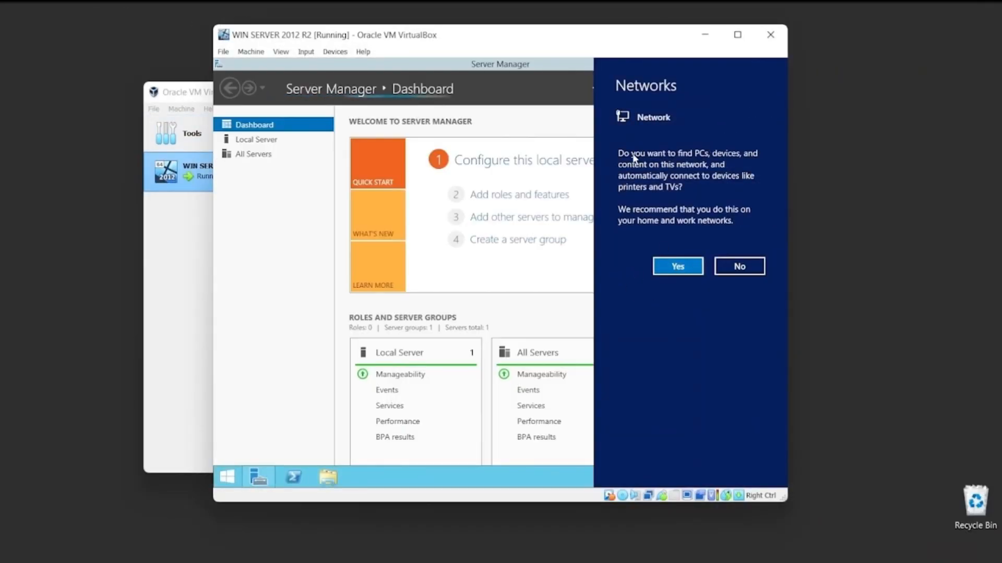
Allow the server to discover PCs and devices on the network, and minimize the VirtualBox Manager window.
left_click(677, 267)
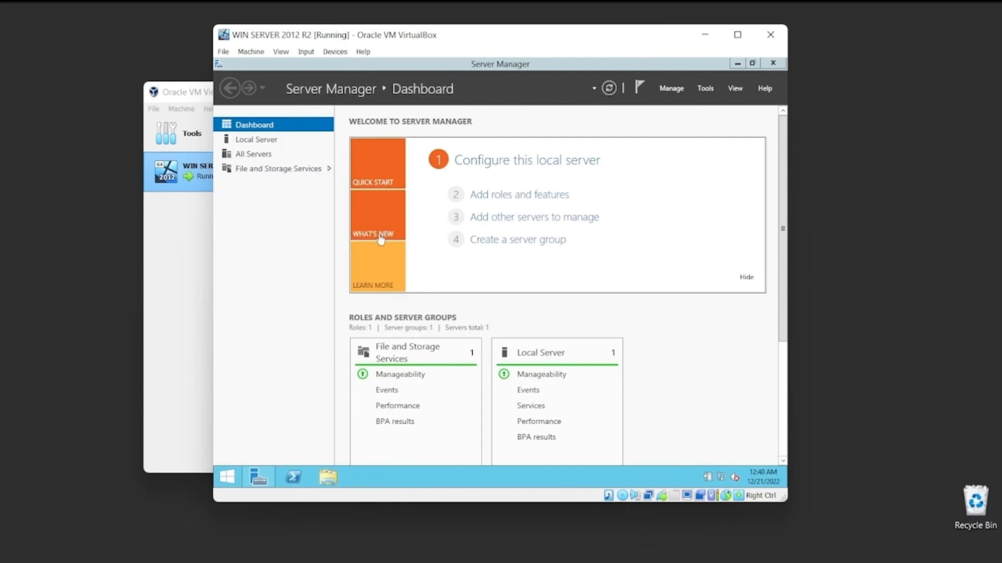
left_click(198, 96)
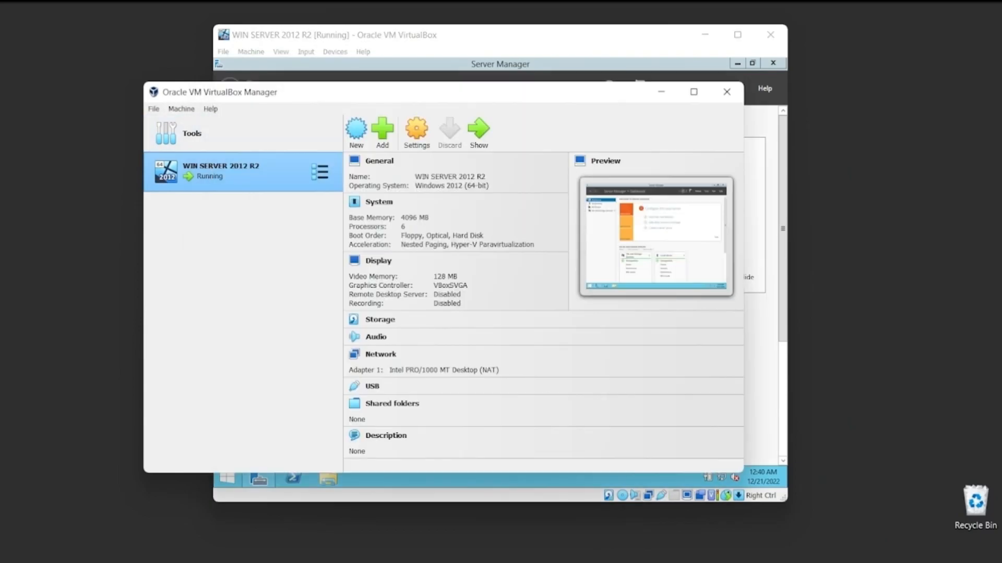
left_click(661, 92)
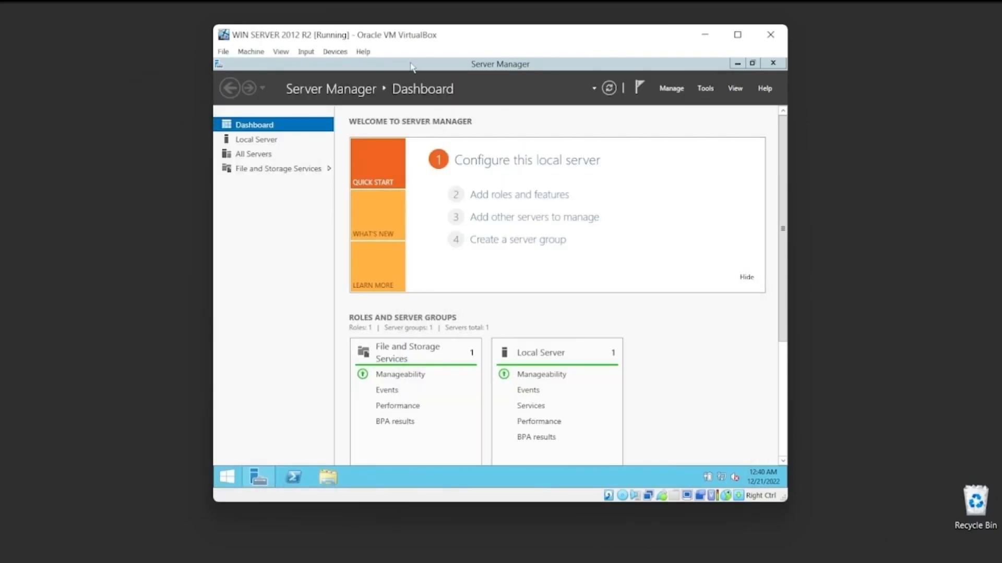
left_click_drag(430, 59, 400, 79)
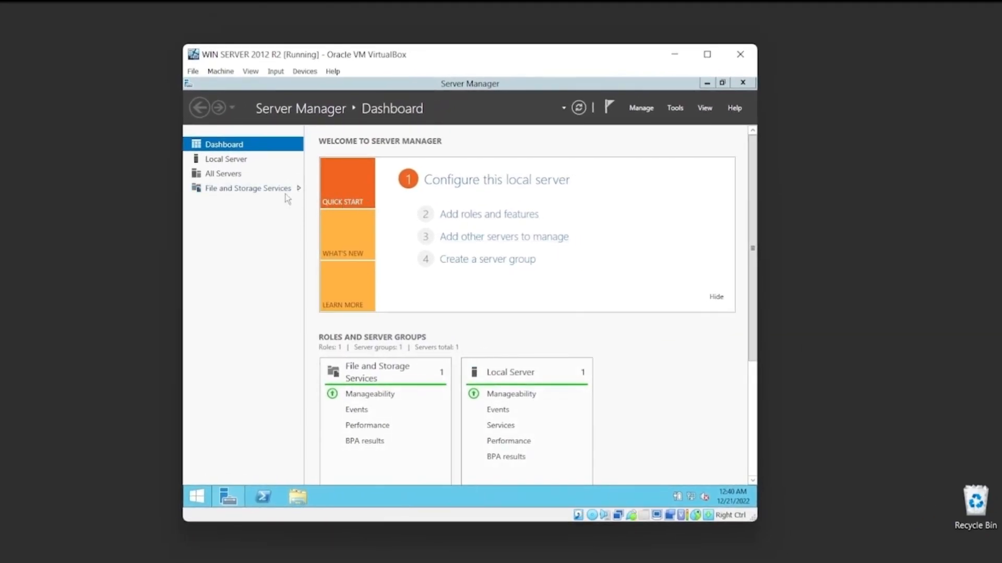
Look over the Local Server properties in Server Manager and return to the Dashboard.
left_click(248, 166)
left_click(249, 166)
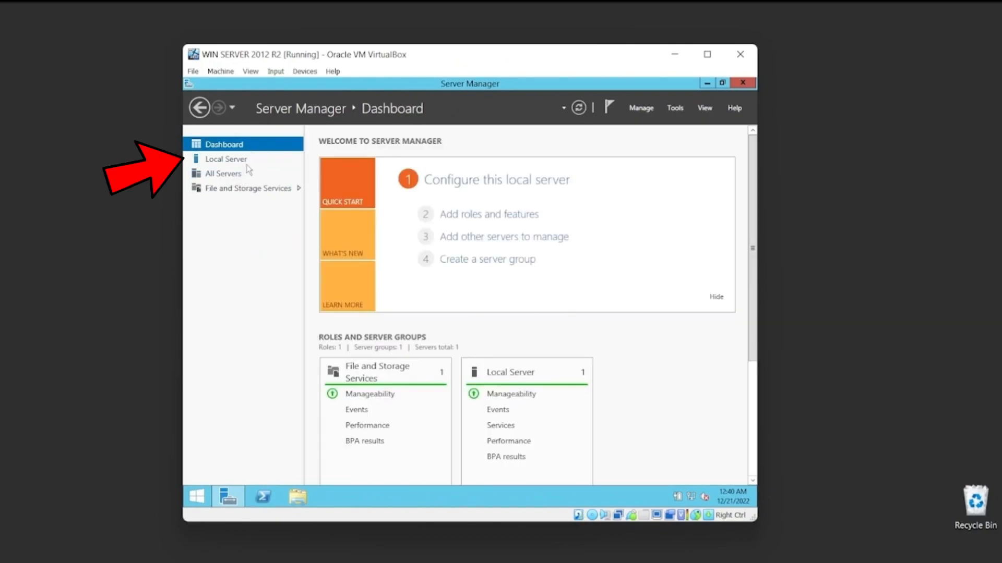
left_click(225, 166)
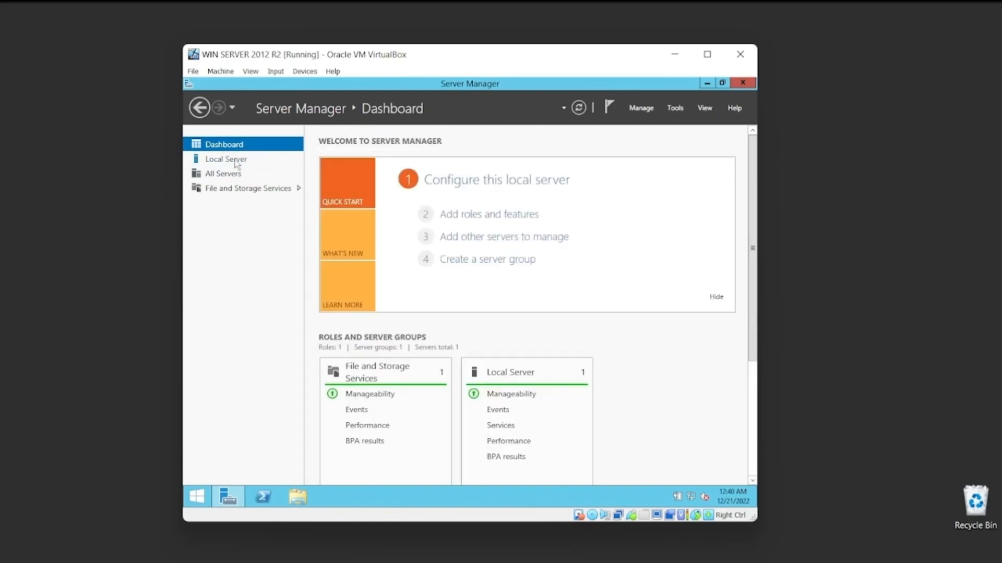
left_click(236, 164)
left_click(233, 146)
left_click(232, 159)
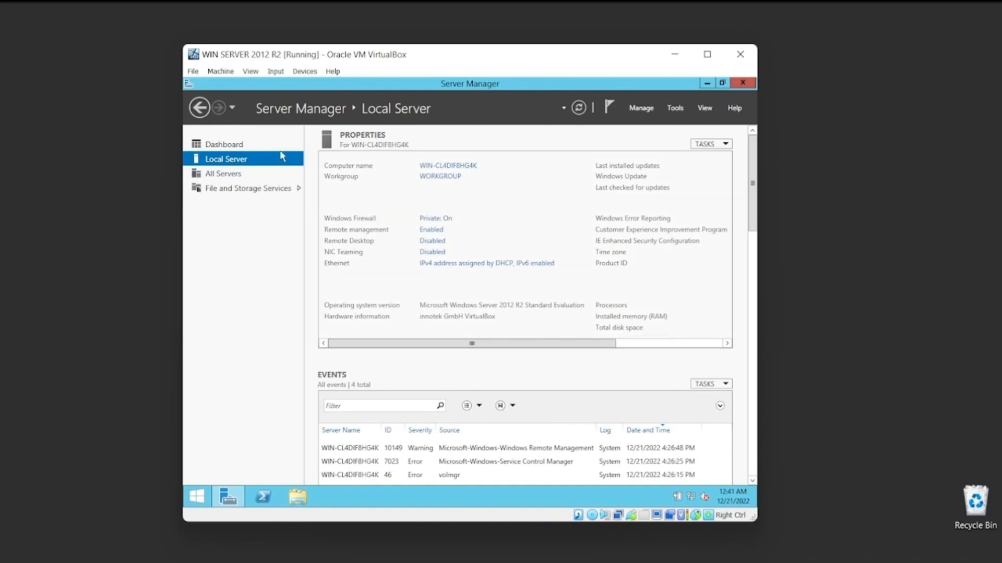
left_click(228, 146)
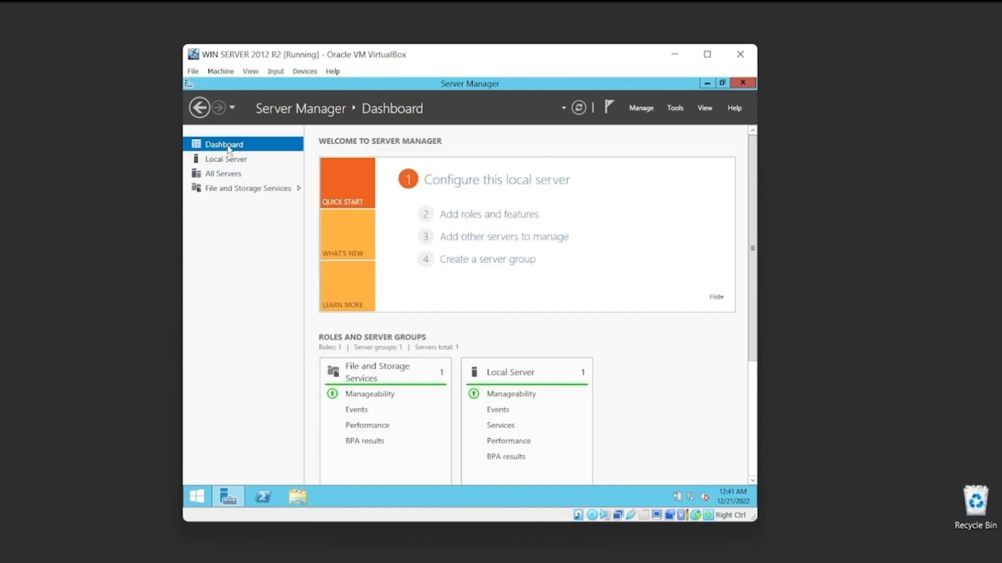
Insert the Guest Additions CD image into the virtual machine's optical drive.
left_click(275, 72)
left_click(305, 71)
left_click(305, 71)
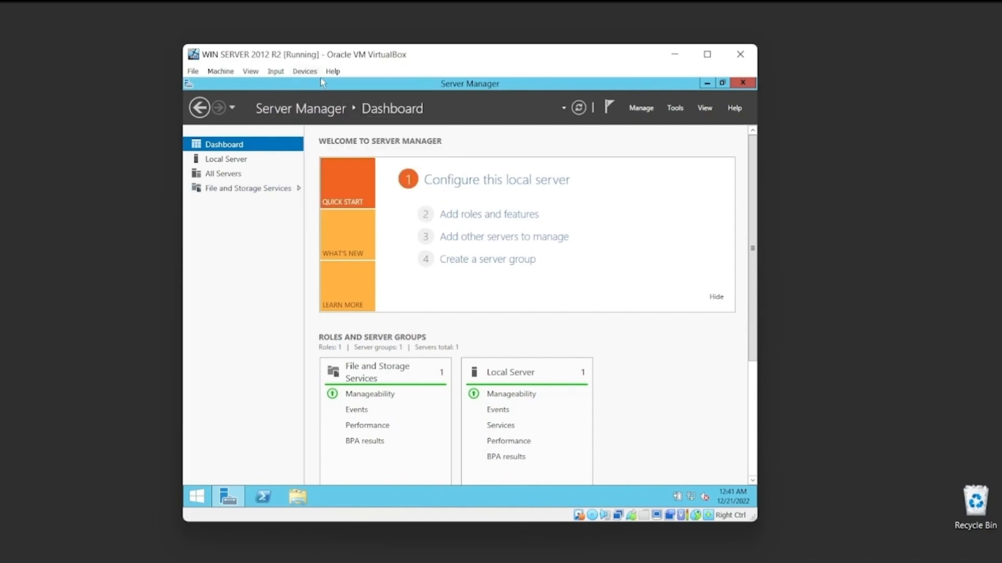
left_click(304, 71)
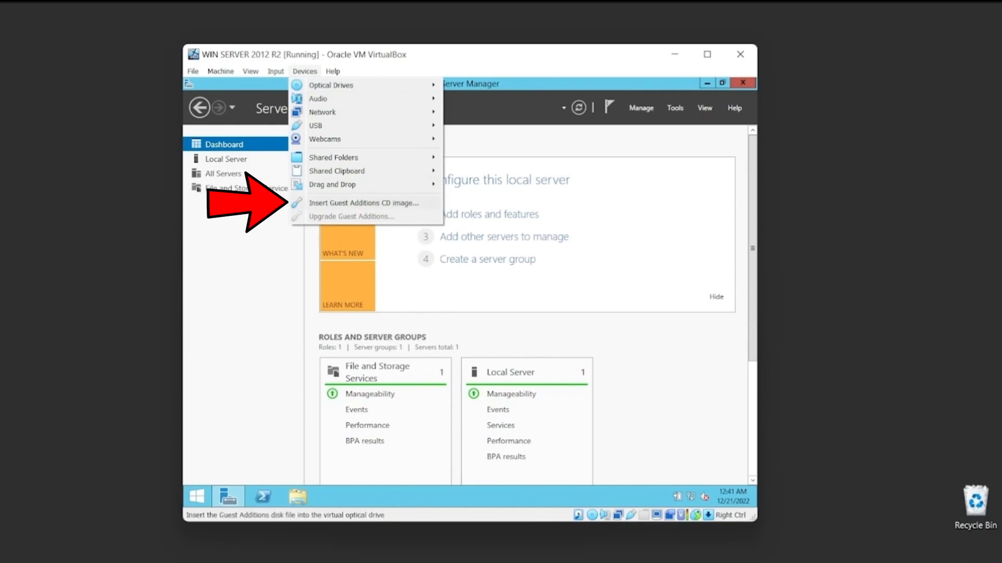
left_click(366, 203)
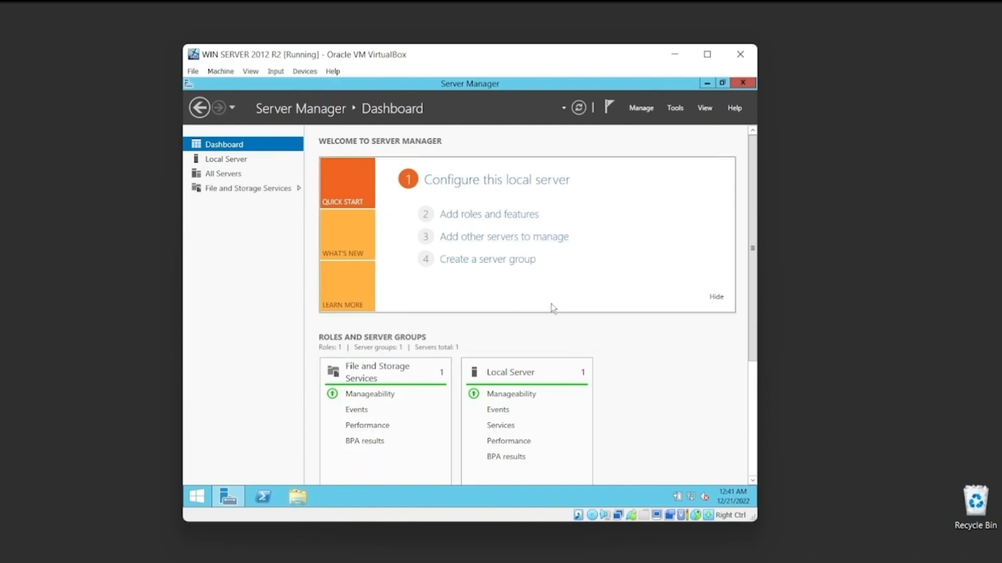
Open the VirtualBox Guest Additions CD drive (D:) in the guest and run VBoxWindowsAdditions-amd64.
left_click(299, 499)
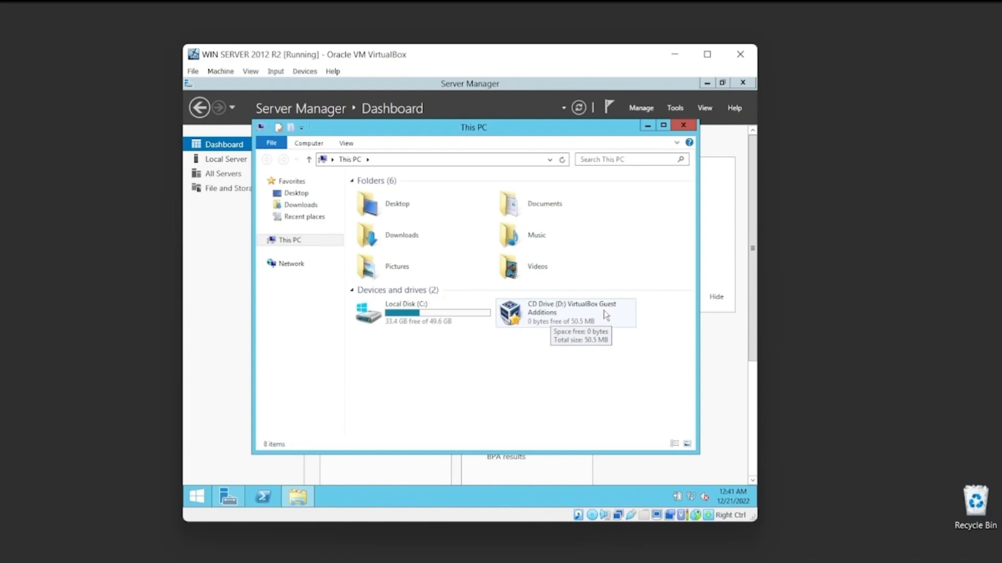
left_click(553, 320)
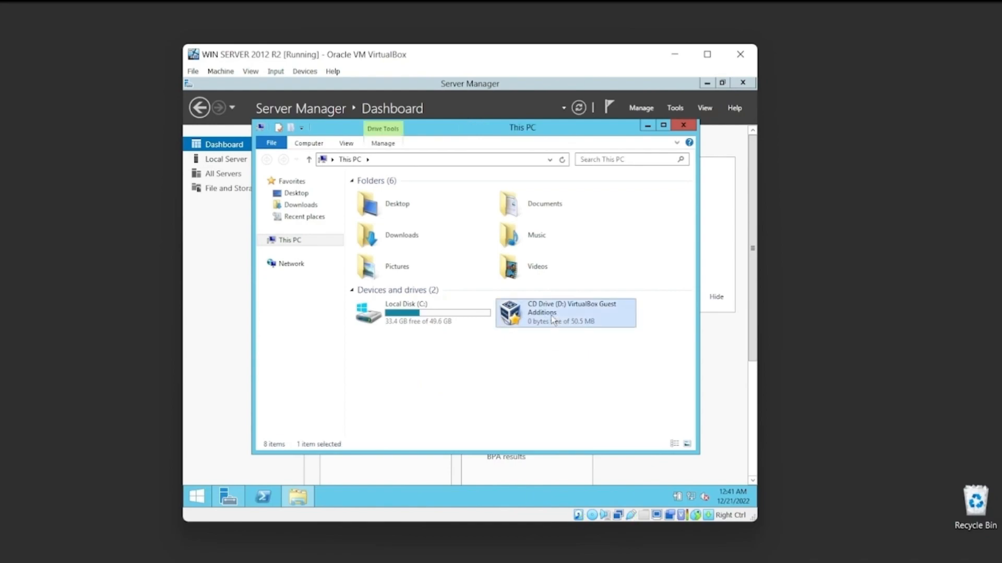
double_click(553, 319)
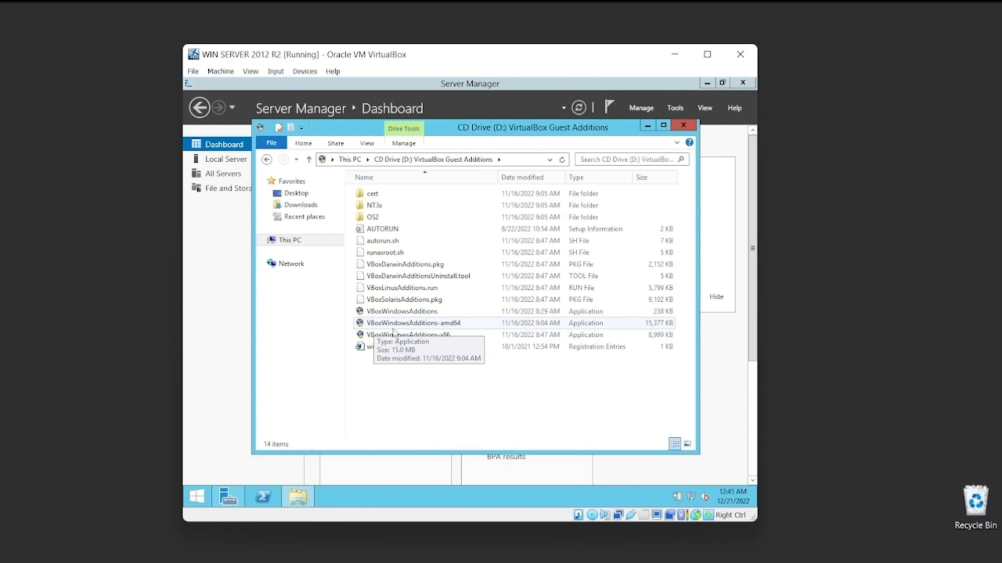
double_click(465, 326)
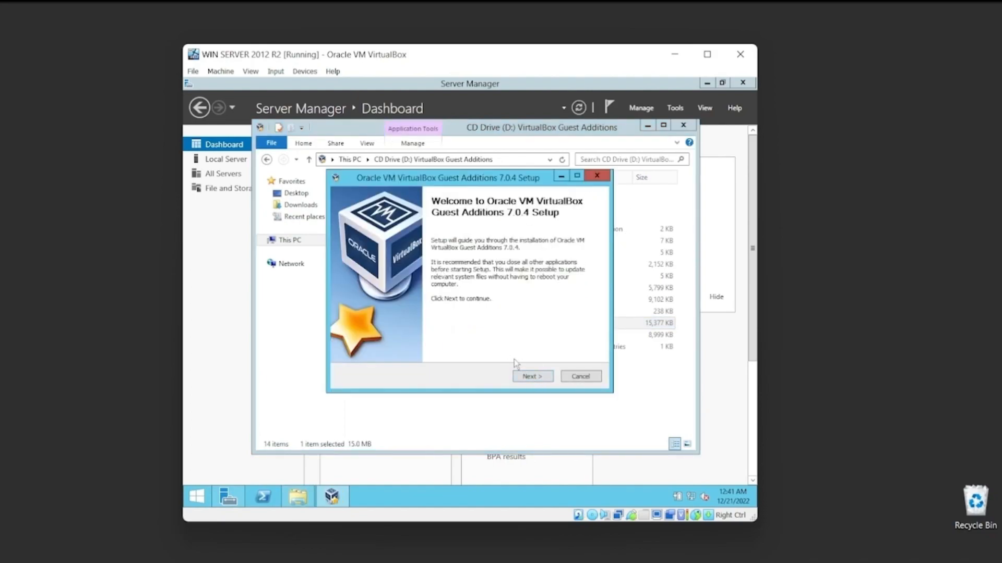
Install Guest Additions 7.0.4 with the default folder and components, always trusting software from Oracle Corporation and allowing its device software.
left_click(527, 378)
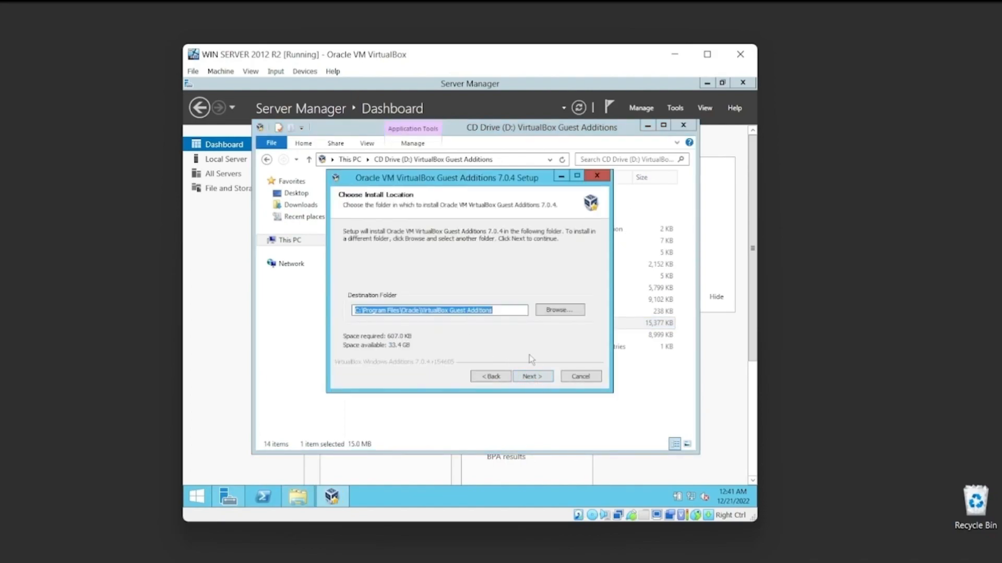
left_click(537, 380)
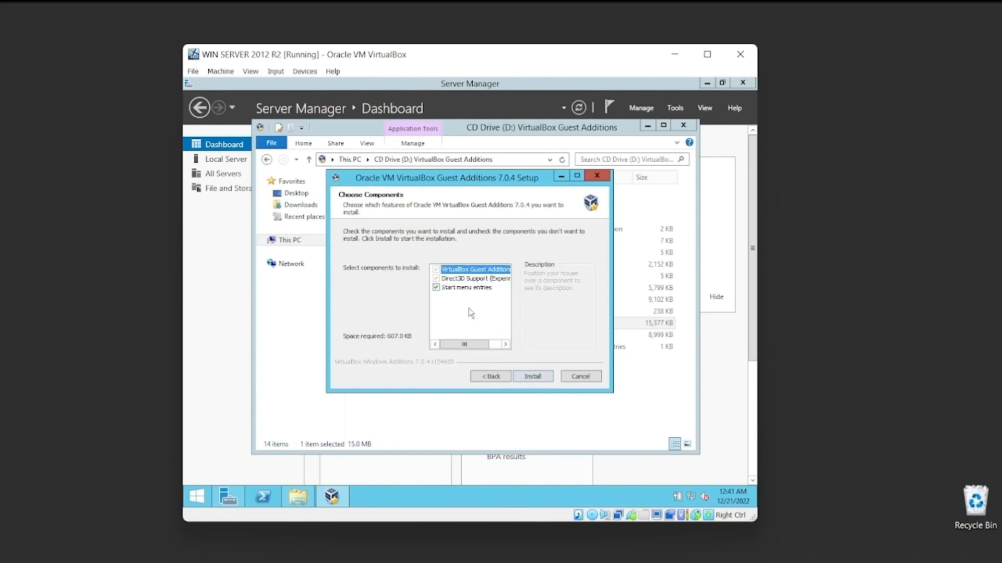
left_click(536, 380)
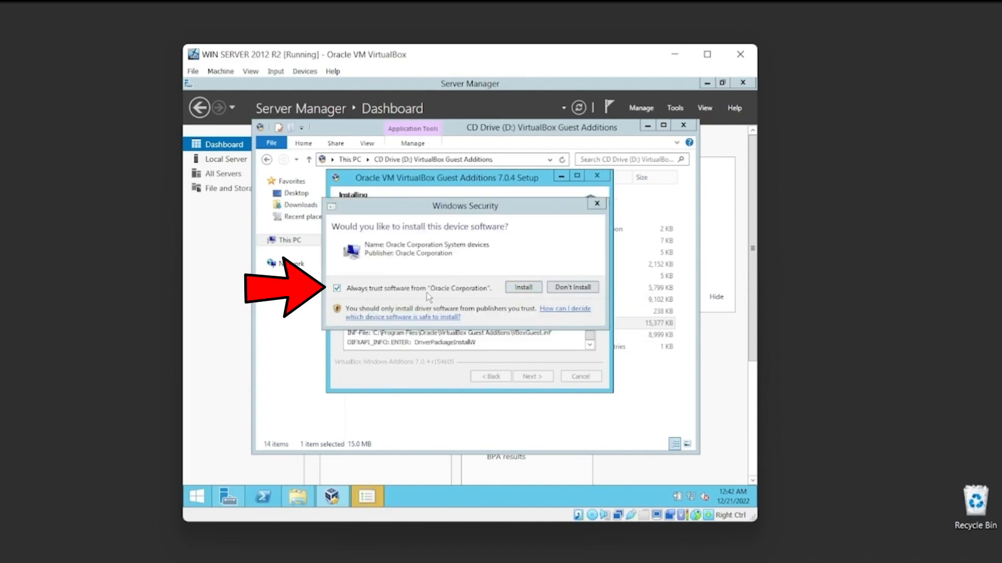
left_click(337, 289)
left_click(337, 289)
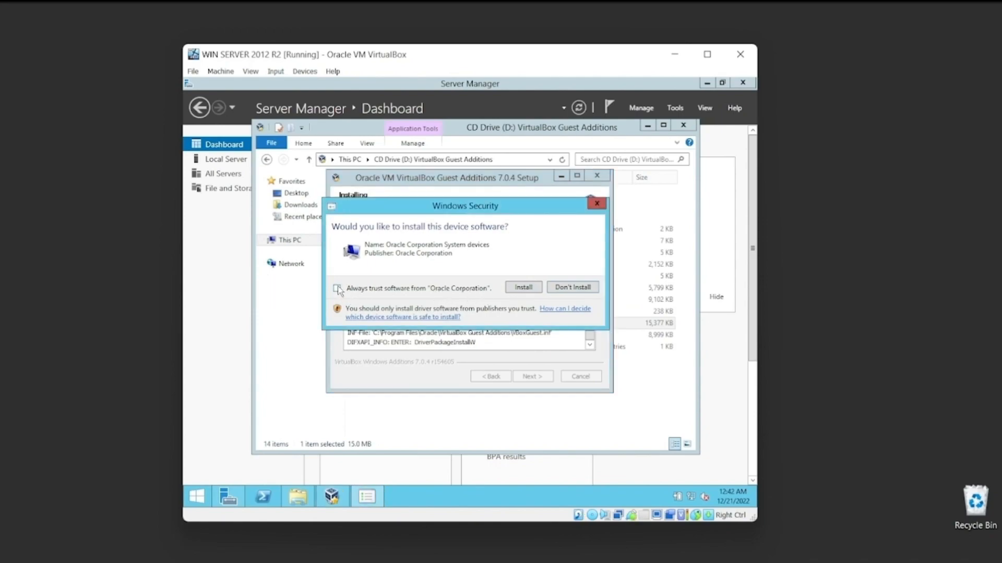
left_click(528, 289)
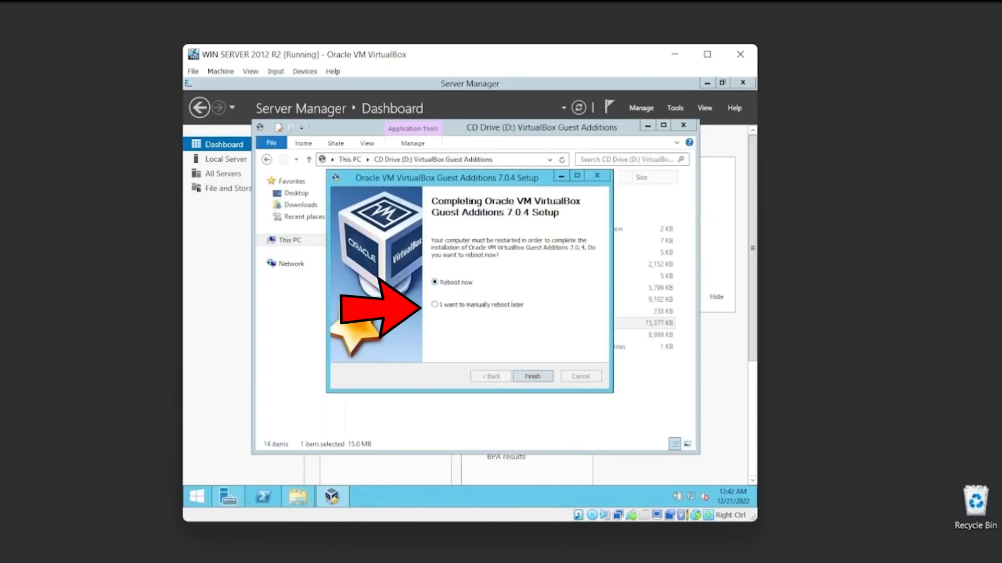
Finish the Guest Additions setup with the manual reboot option and close the CD drive's file window.
left_click(435, 304)
left_click(533, 377)
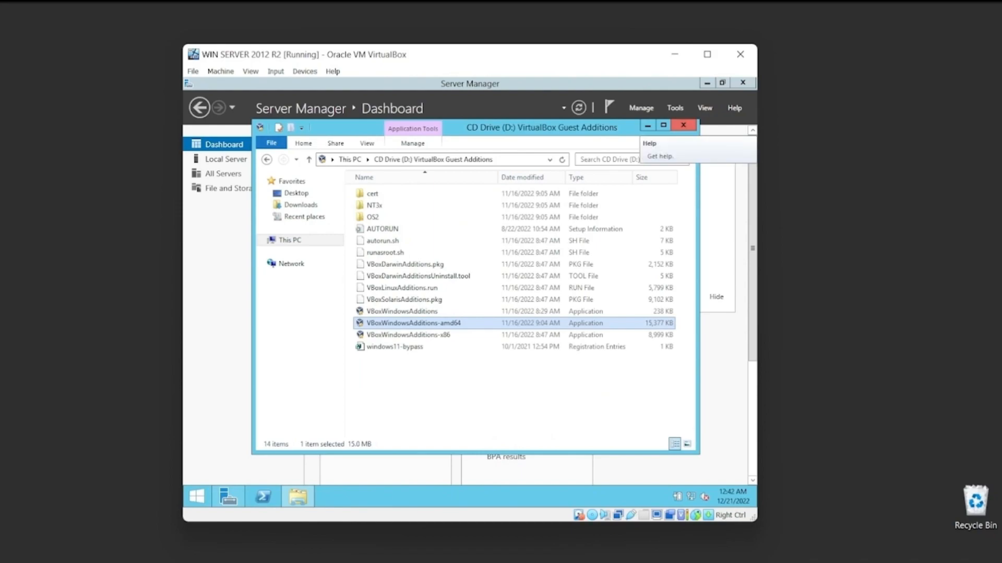
left_click(683, 125)
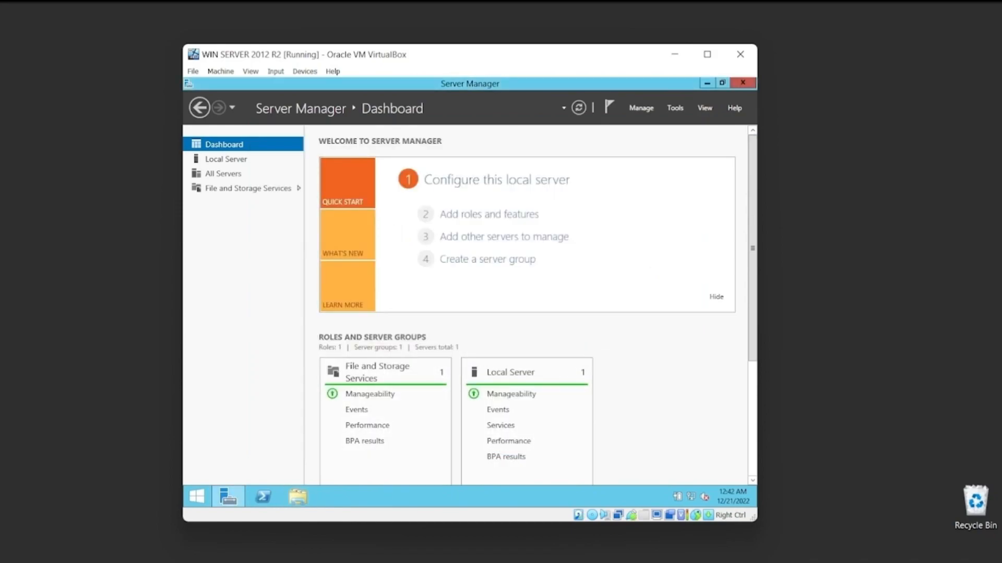
Minimize Server Manager to view the server desktop, and bring Server Manager back up.
left_click(707, 83)
right_click(336, 168)
left_click(360, 200)
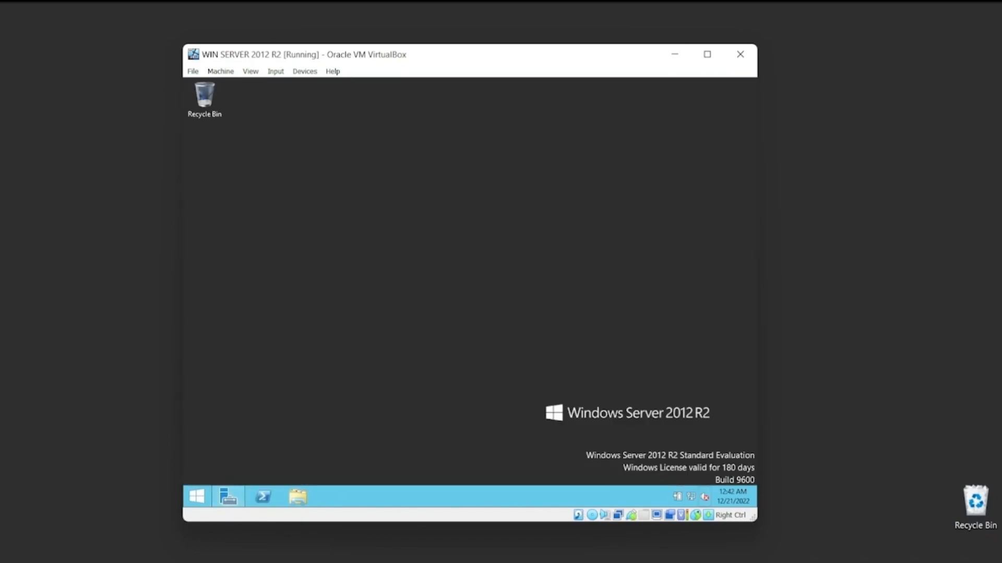
left_click(228, 496)
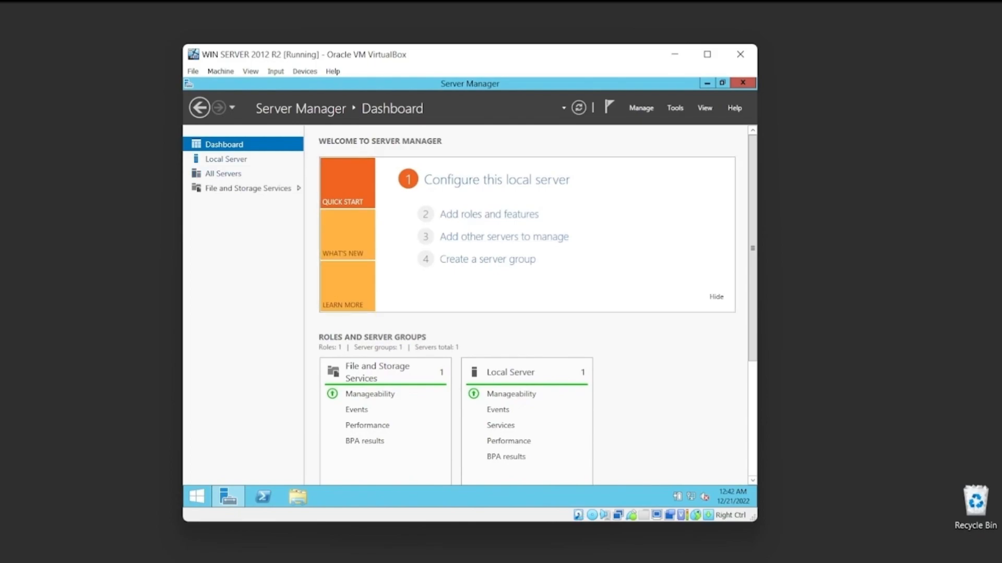
Rename the computer to wserver2012R2 from the Local Server properties, keeping it in WORKGROUP.
left_click(226, 159)
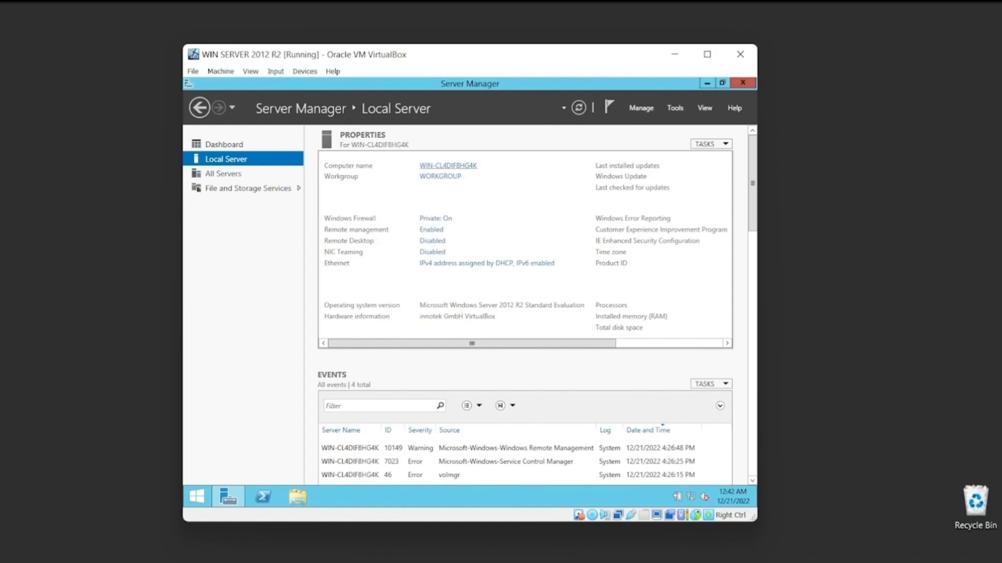
left_click(448, 166)
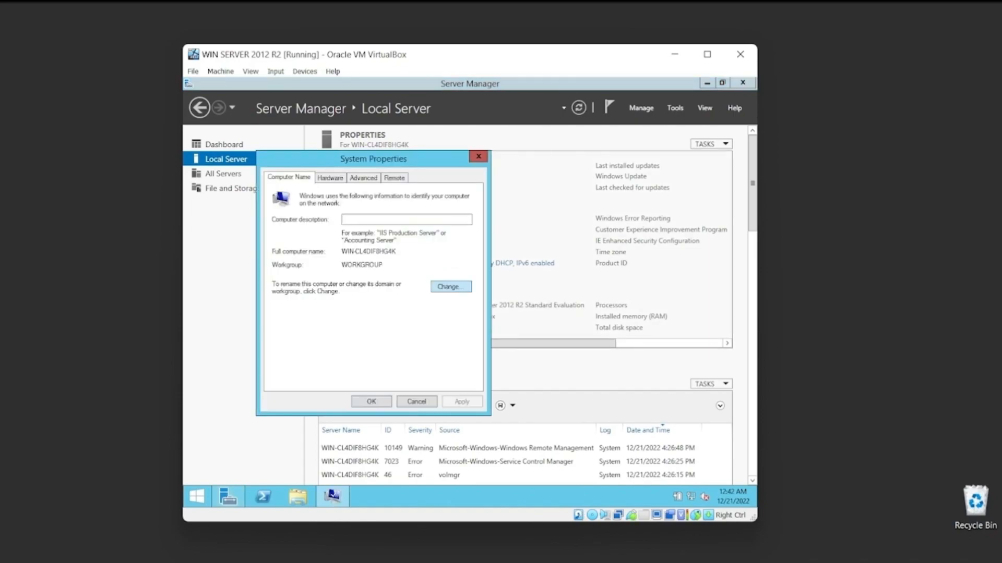
left_click(451, 286)
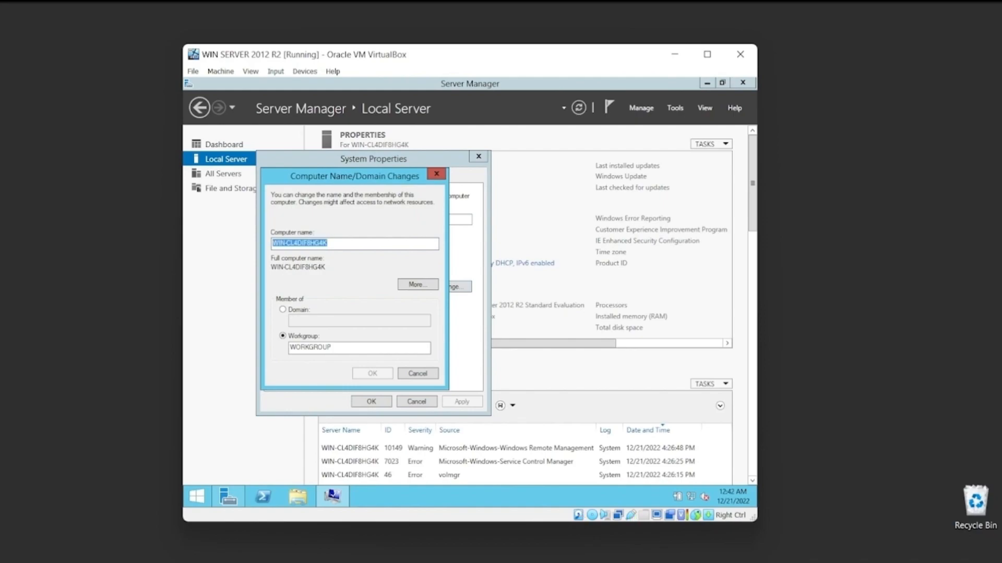
type("wserver2012")
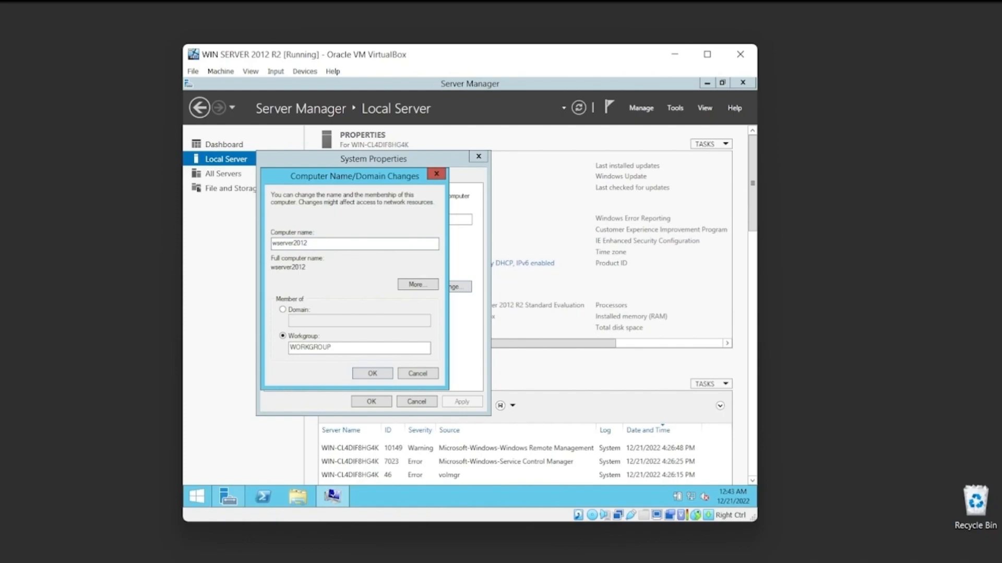
key("Caps_Lock")
type("R")
left_click(372, 374)
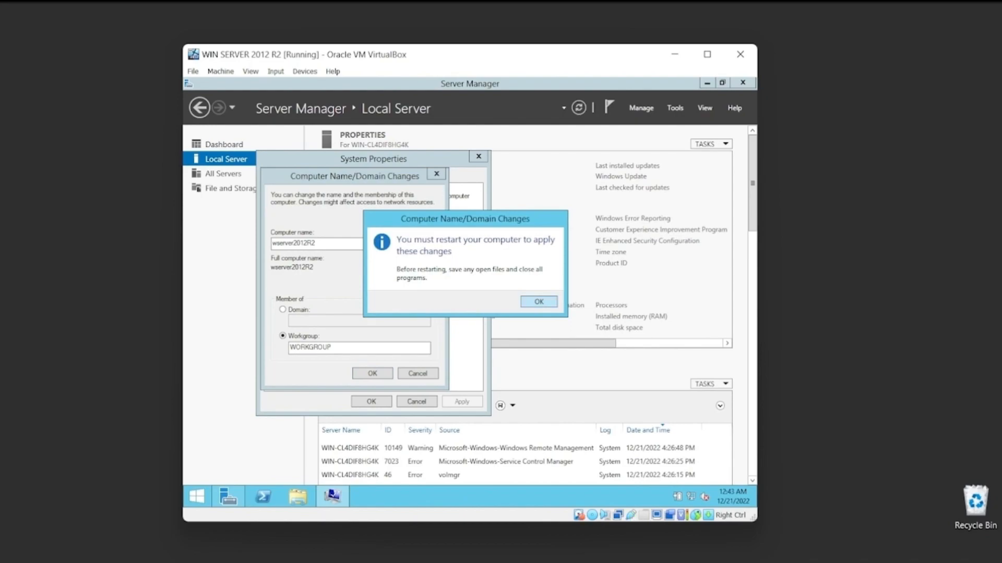
Acknowledge the restart notice, close System Properties and restart the server immediately to apply the new name.
key("Return")
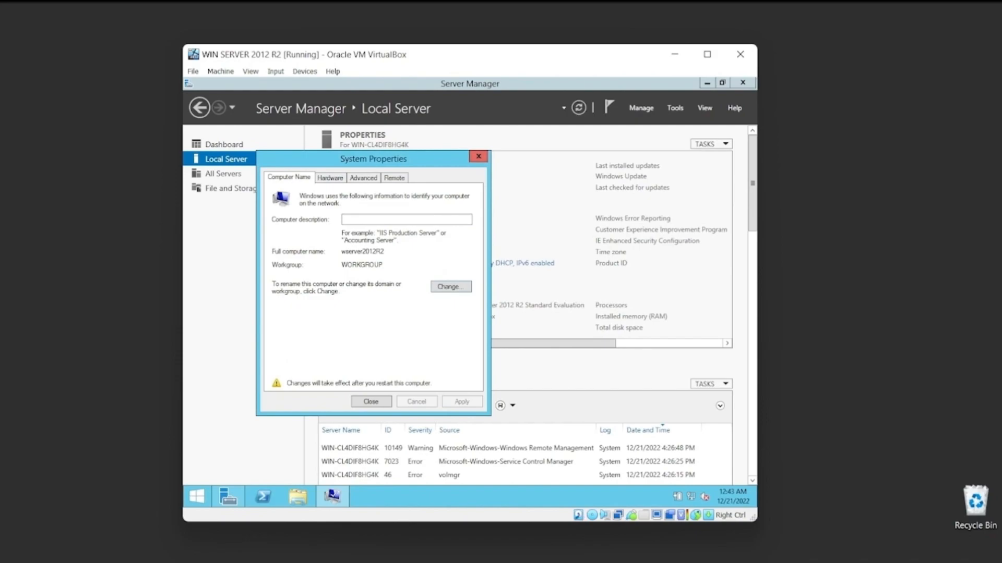
left_click(478, 156)
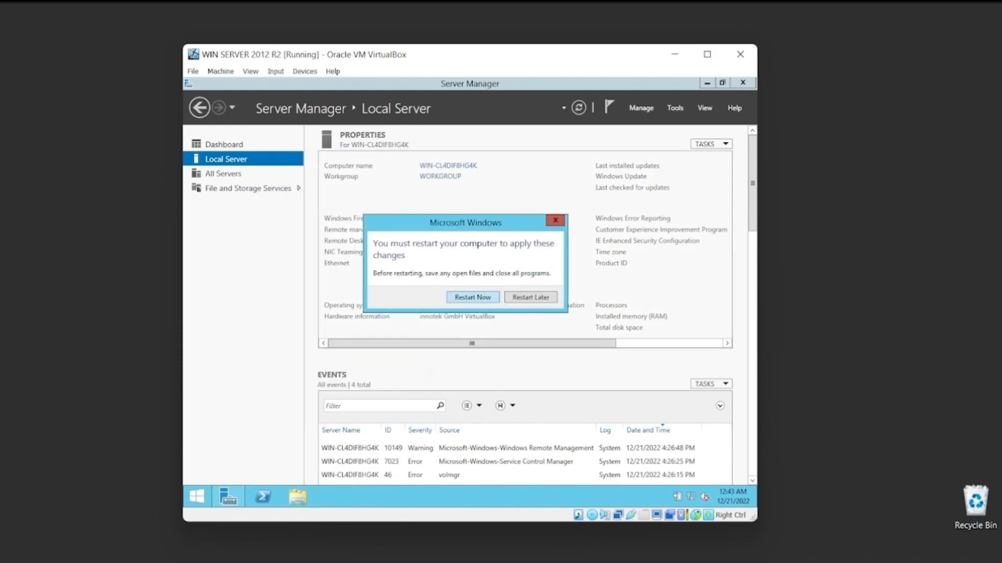
key("Return")
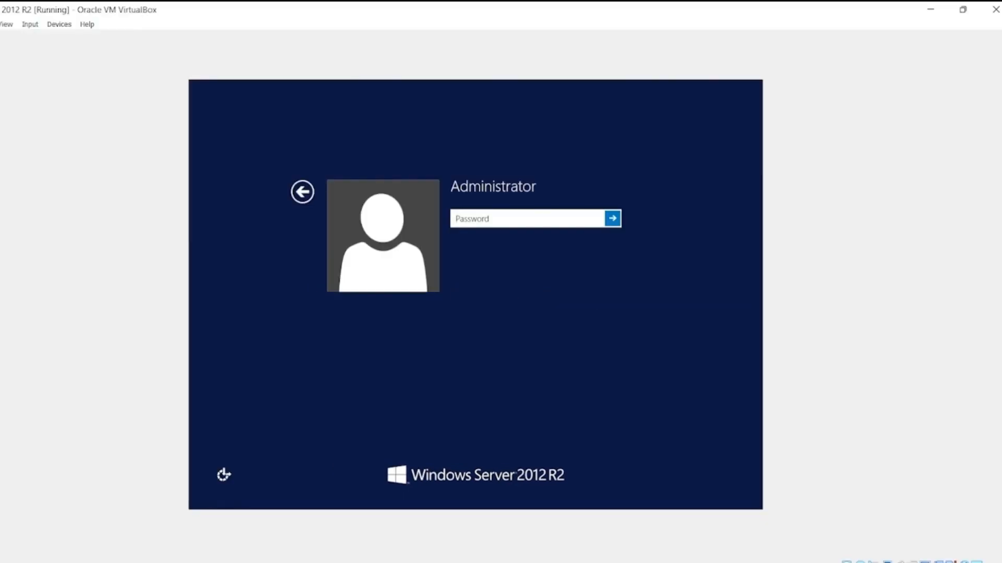
Sign in to the restarted server as Administrator with the account password.
type("***********")
type("***")
key("Return")
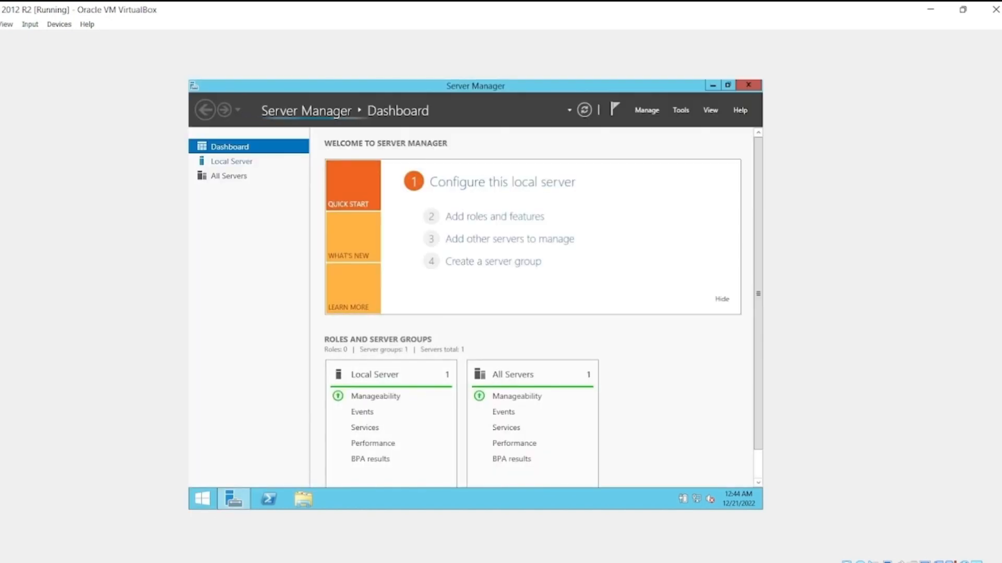
Check the server's computer name in the Local Server properties and look at the desktop briefly.
left_click(232, 161)
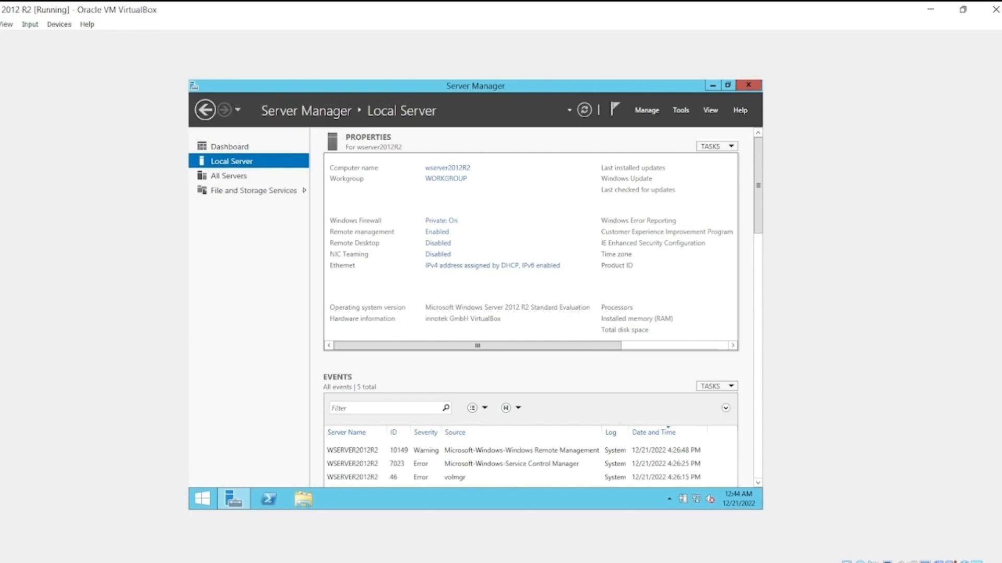
key("super+d")
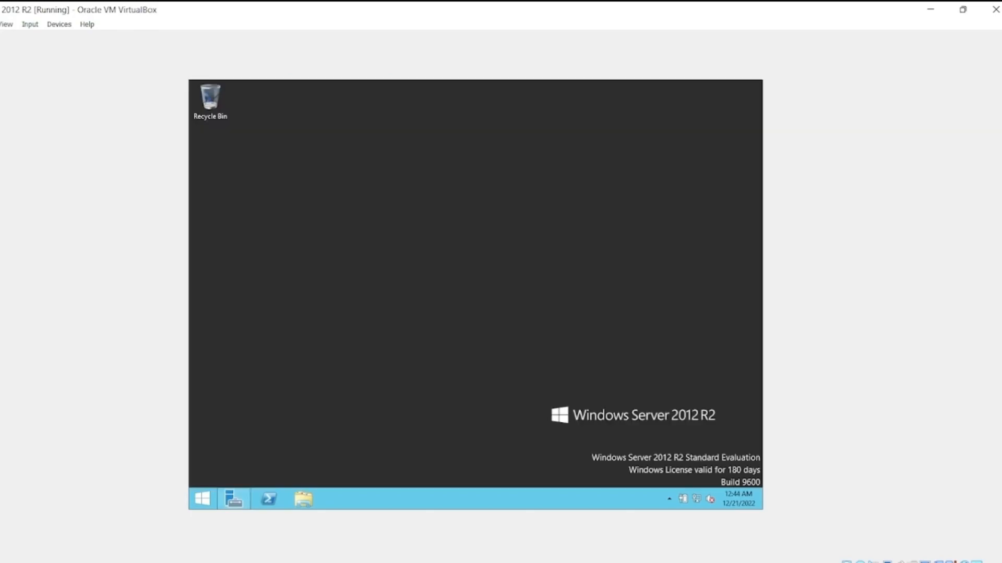
left_click(233, 499)
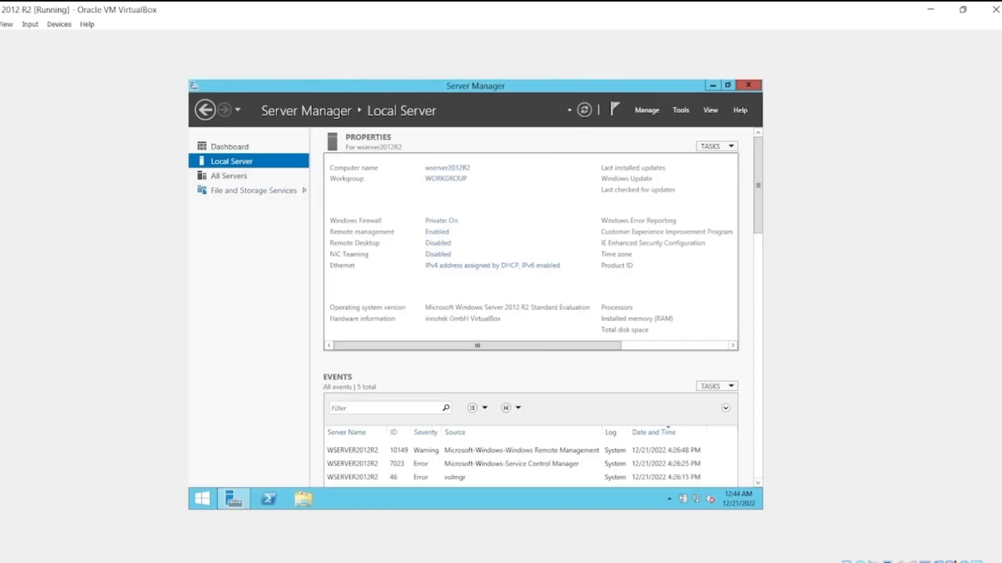
left_click(303, 499)
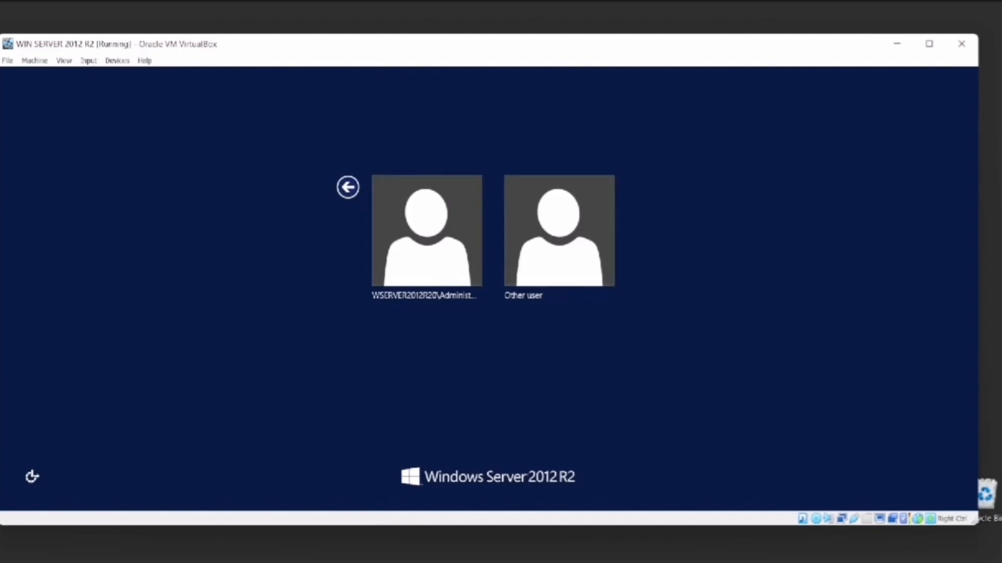
Send Ctrl+Alt+Delete to the virtual machine, choose to sign in as another user and enter the account's user name.
left_click(348, 187)
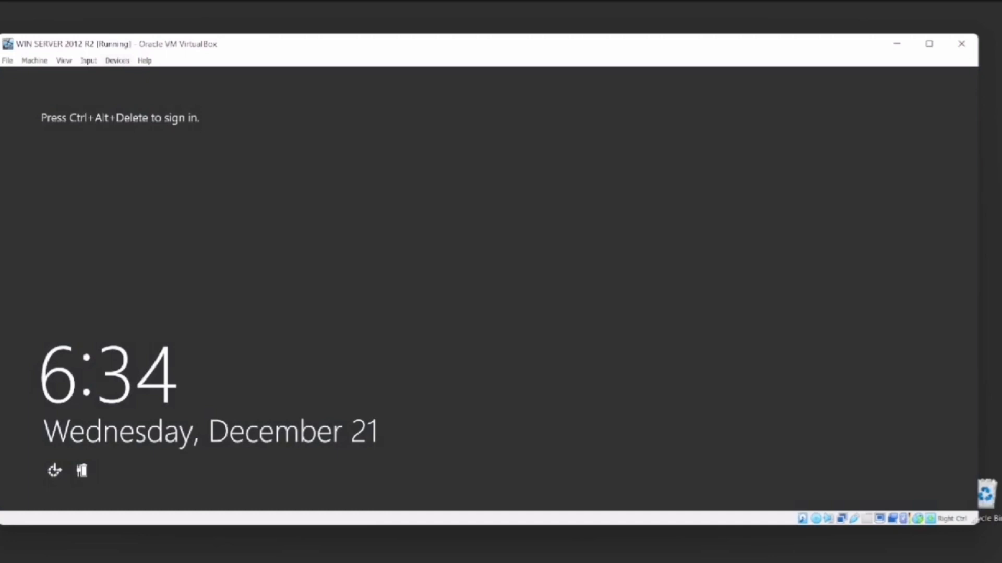
left_click(88, 61)
mouse_move(111, 74)
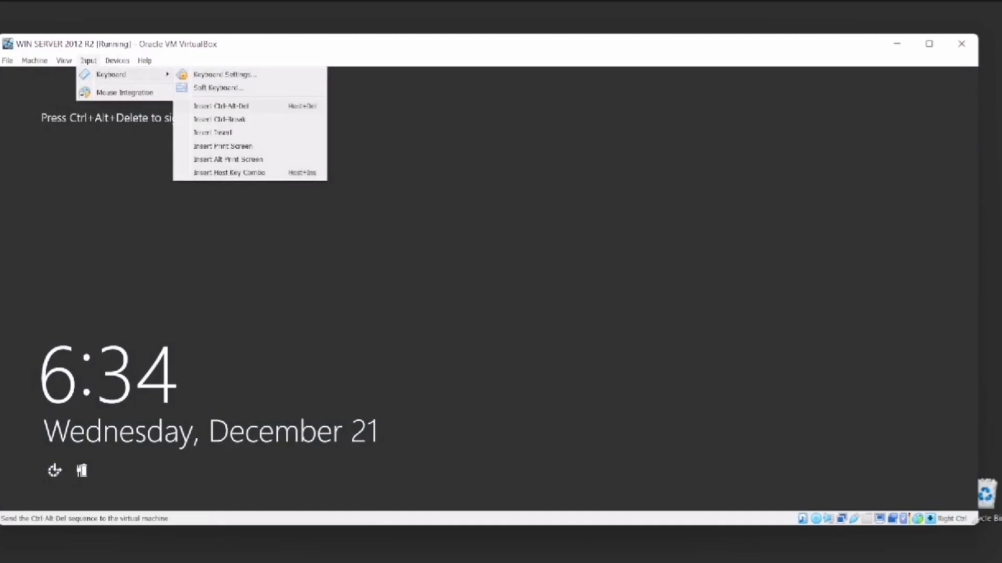
left_click(222, 106)
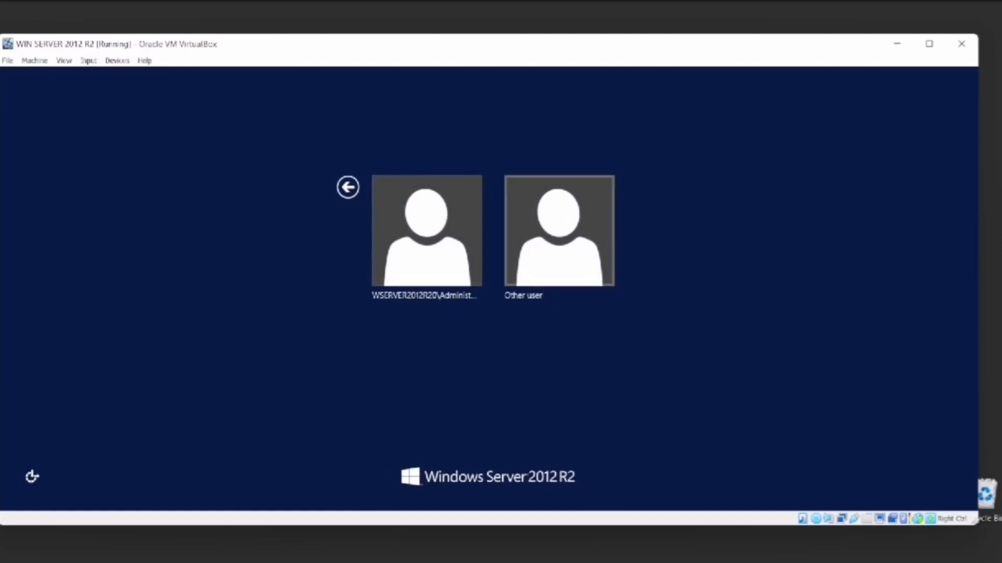
left_click(559, 230)
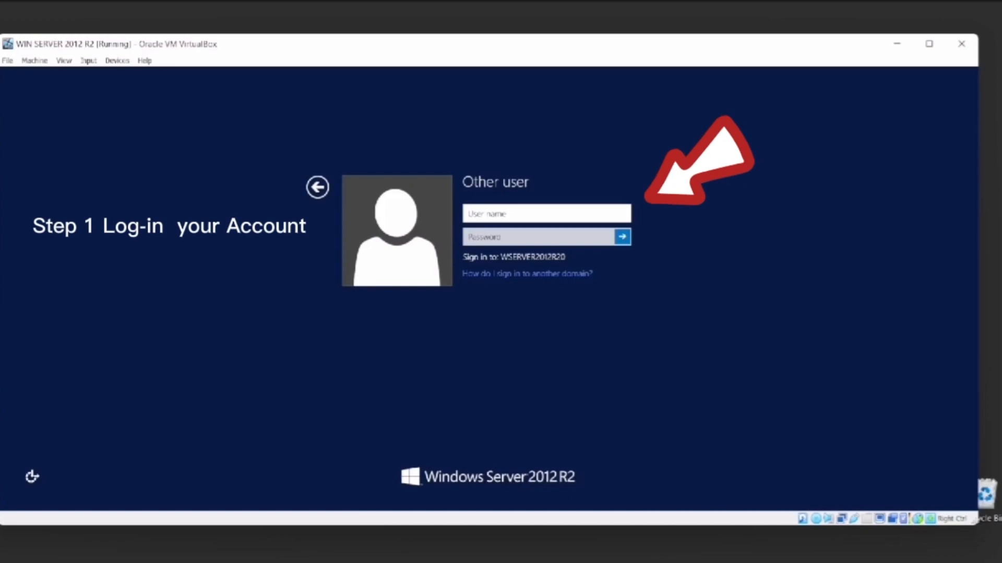
type("win")
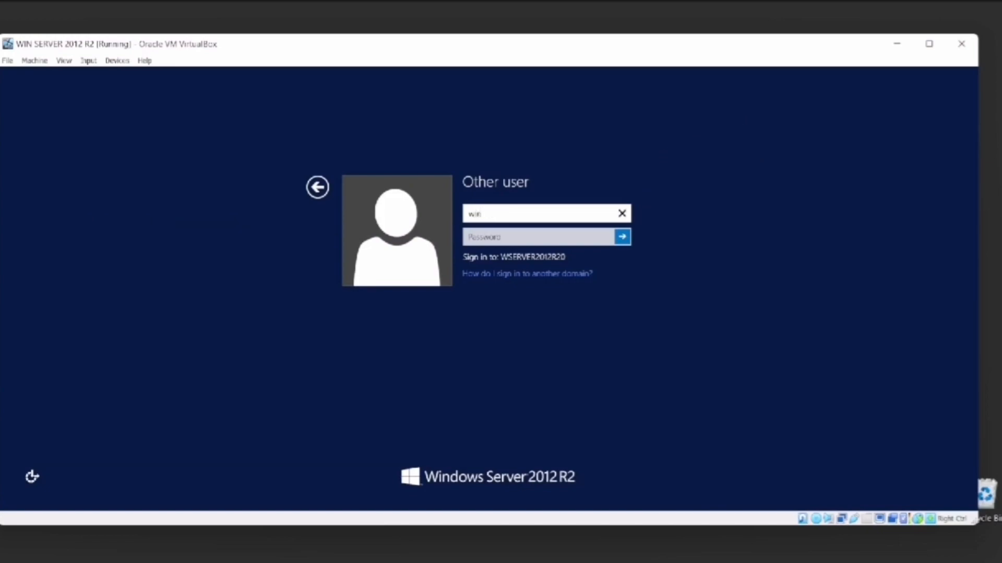
type("se")
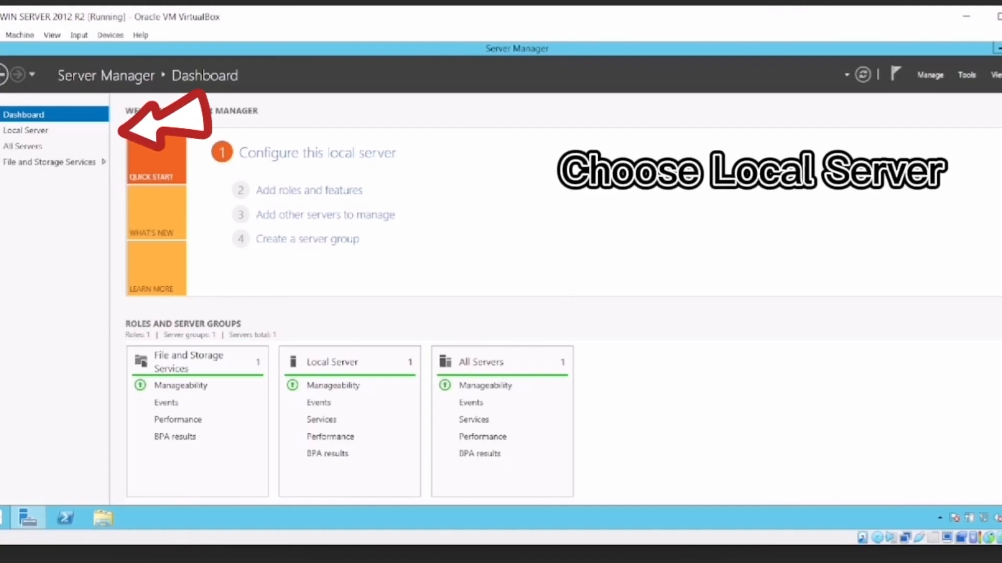
Open the list of apps allowed through Windows Firewall, starting from the Local Server properties.
left_click(25, 130)
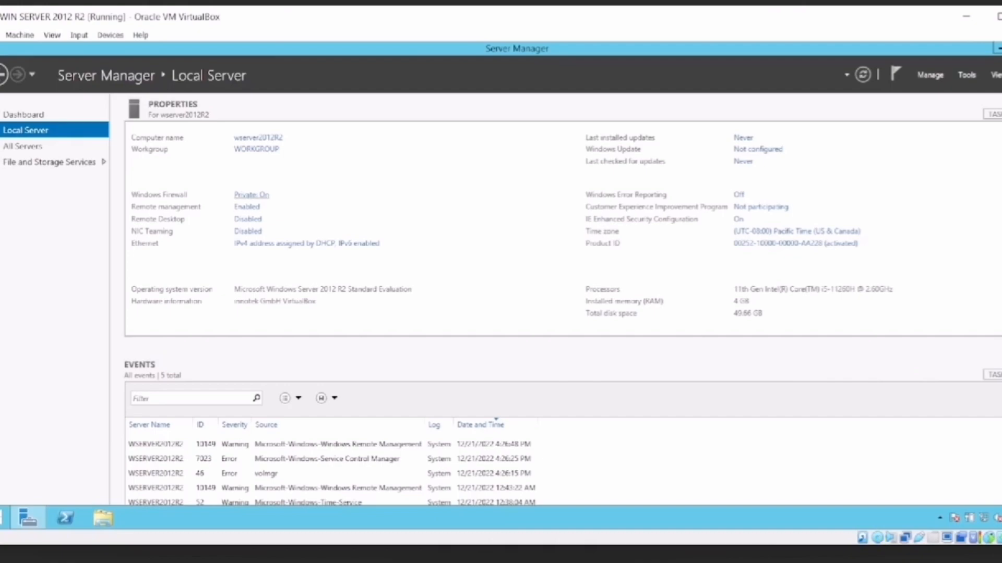
left_click(251, 195)
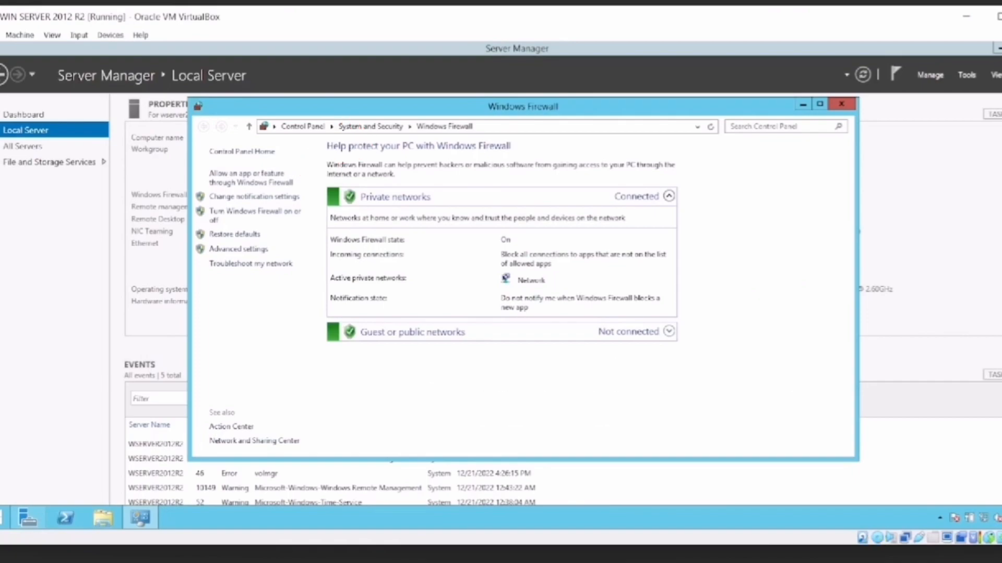
left_click(250, 178)
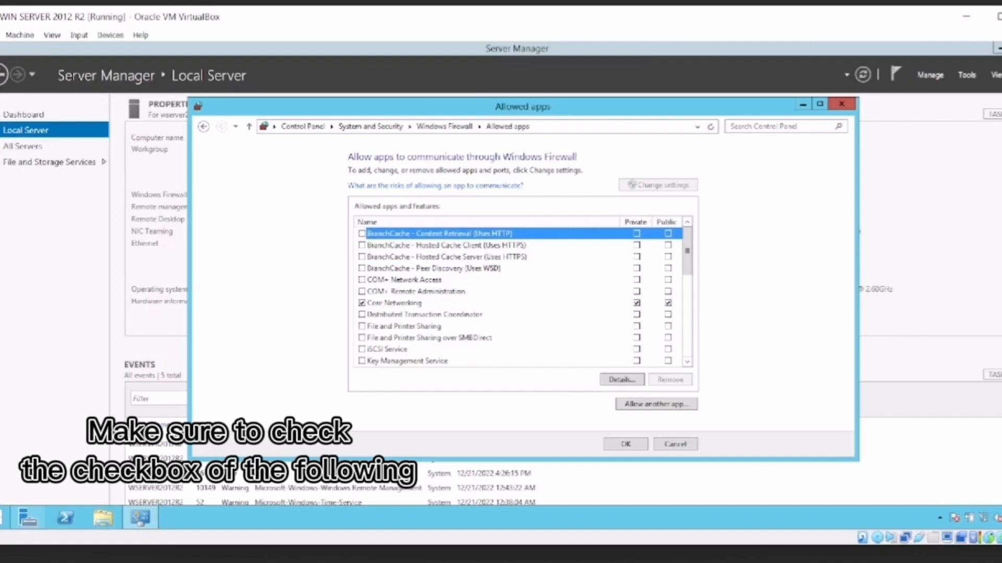
Allow Netlogon Service and Remote Desktop through the firewall on public networks only.
scroll(522, 298, "down", 3)
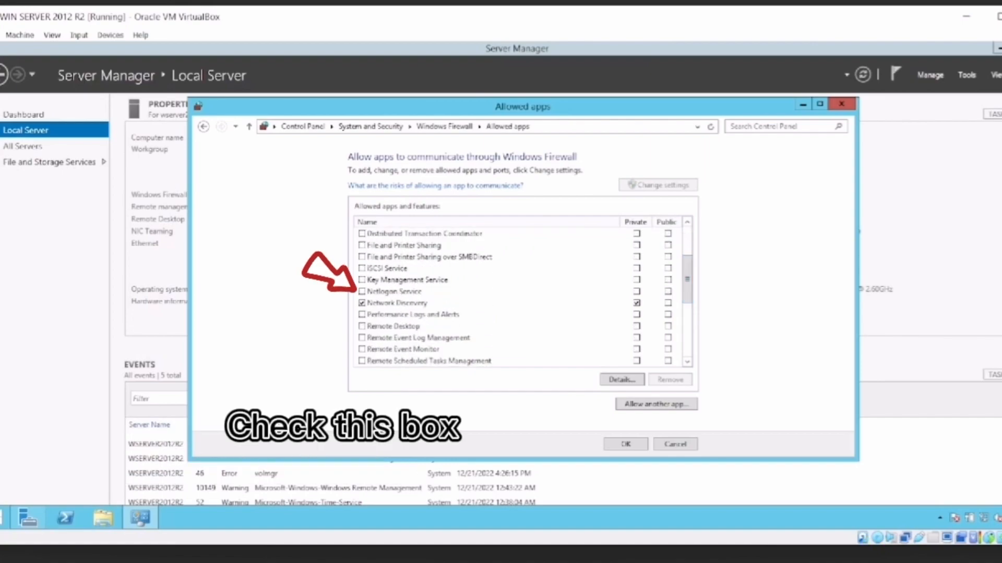
left_click(361, 292)
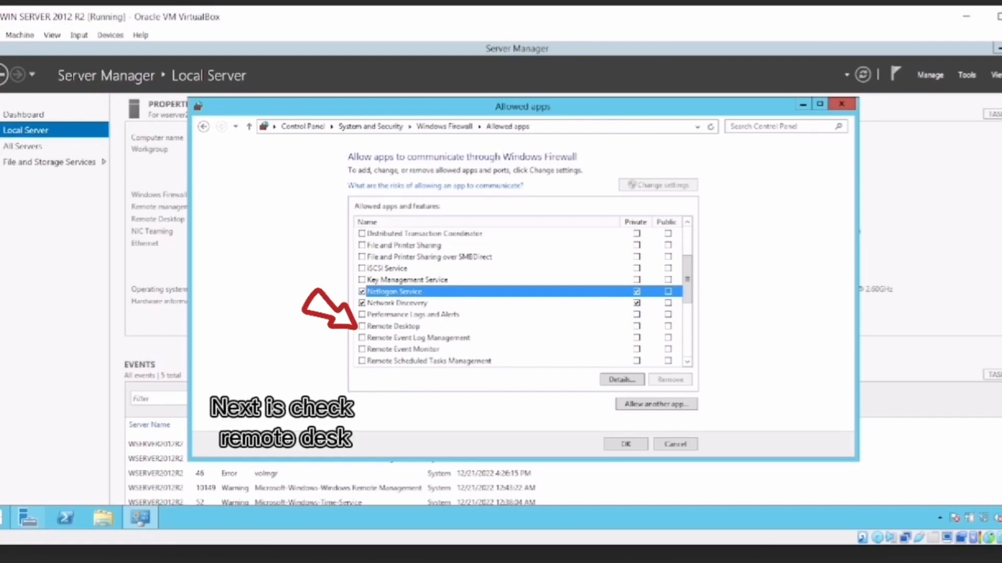
left_click(668, 292)
left_click(637, 292)
left_click(667, 327)
Allow Windows Firewall Remote Management on public networks, save the allowed apps and close Windows Firewall.
scroll(522, 298, "down", 3)
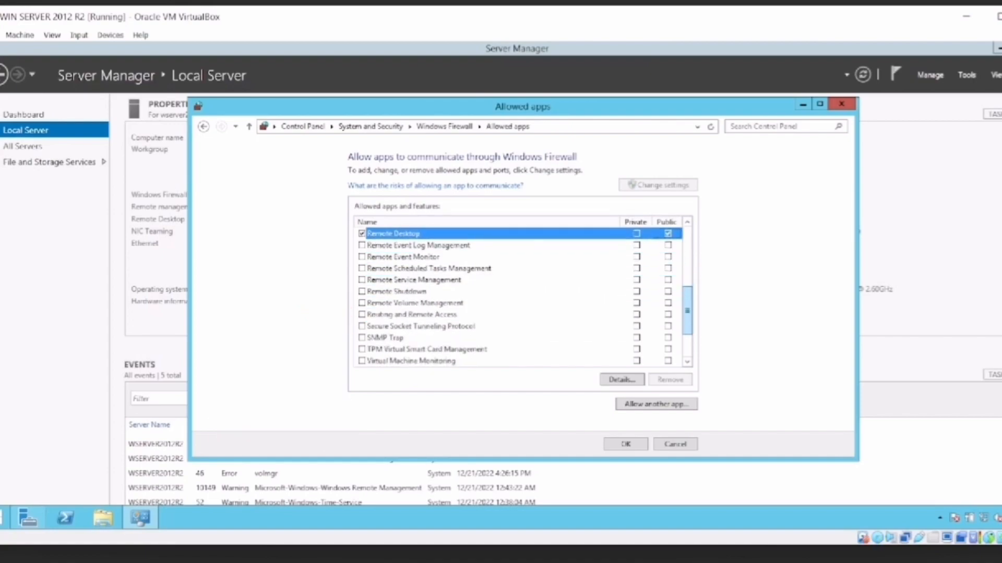
scroll(522, 298, "up", 1)
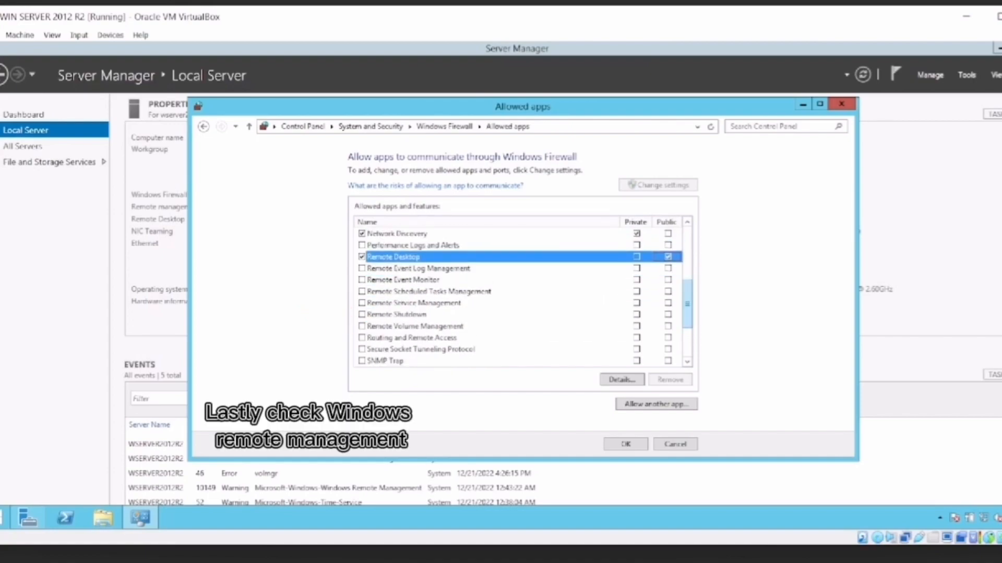
scroll(522, 297, "up", 4)
left_click_drag(687, 255, 687, 334)
left_click(667, 314)
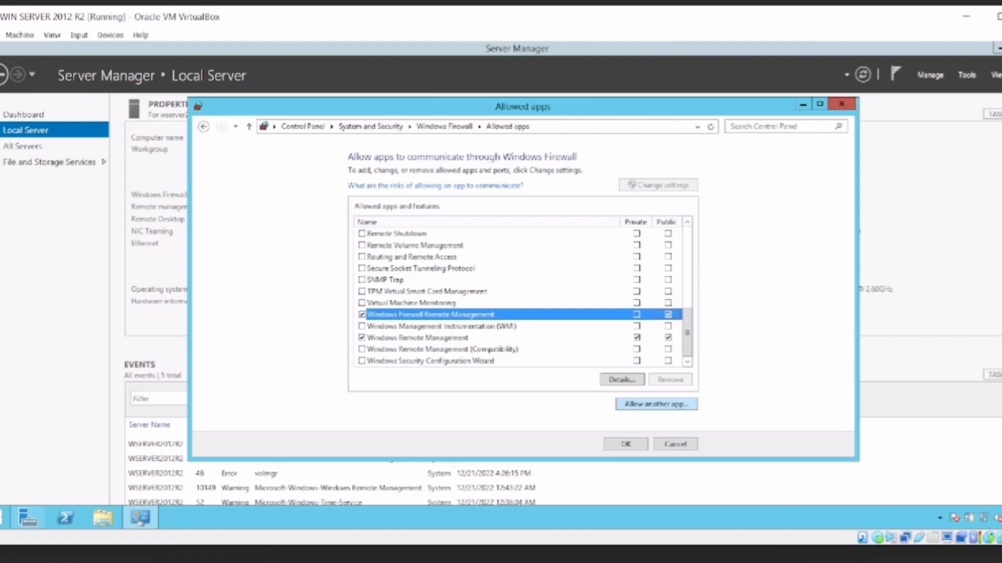
left_click(625, 444)
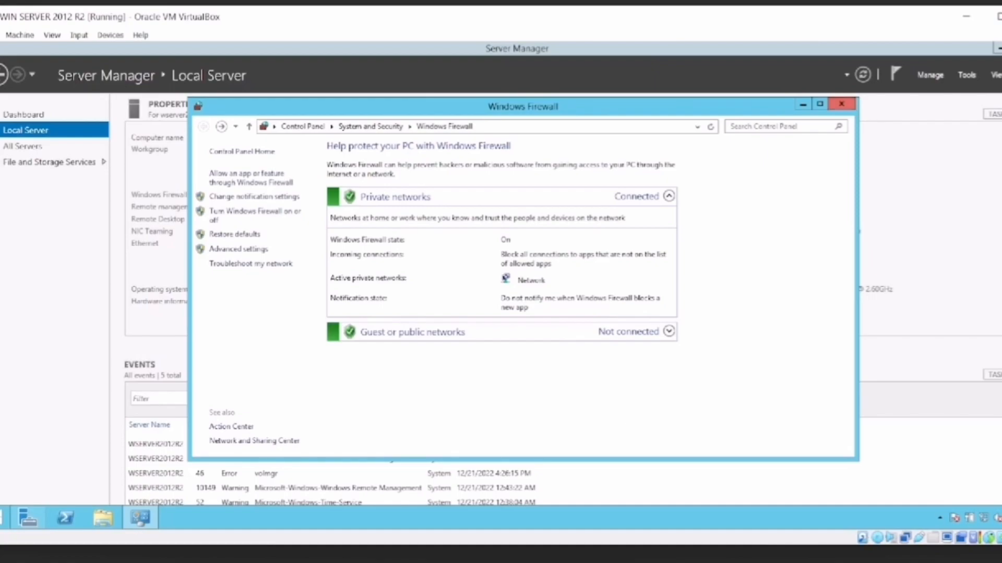
left_click(841, 104)
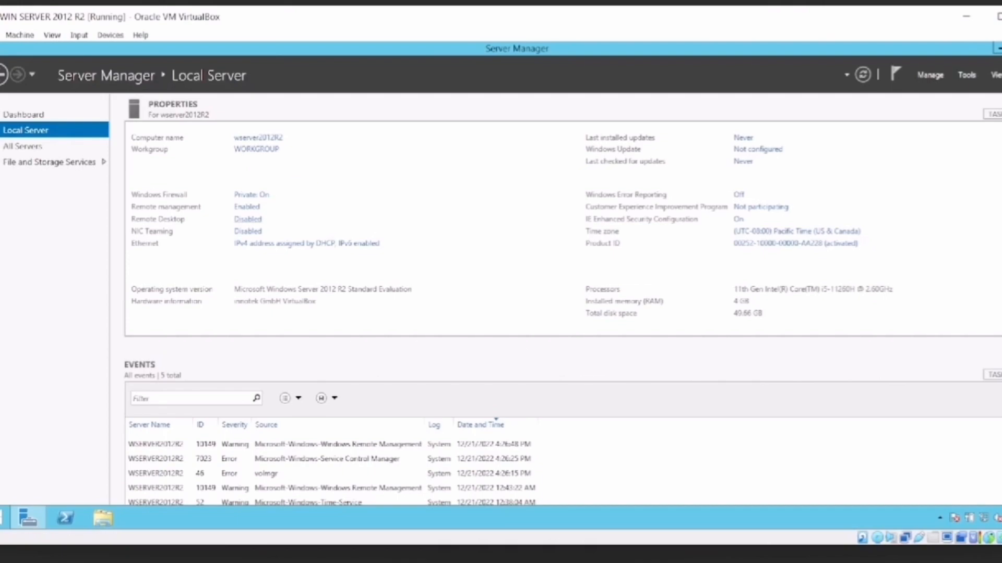
Enable Remote Desktop by allowing remote connections to this computer, accepting the firewall exception and applying the change.
left_click(248, 219)
left_click_drag(216, 161, 529, 147)
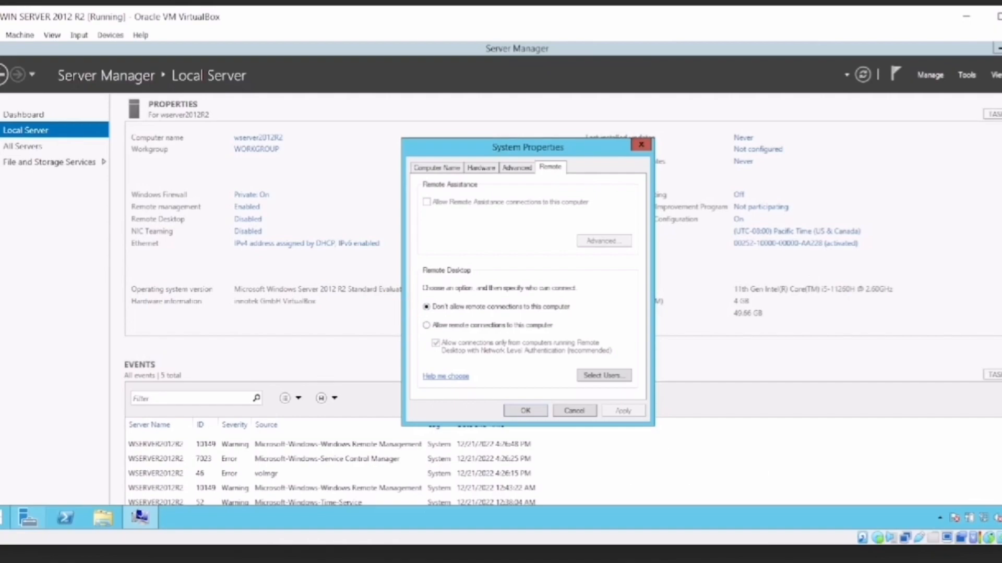
left_click(427, 325)
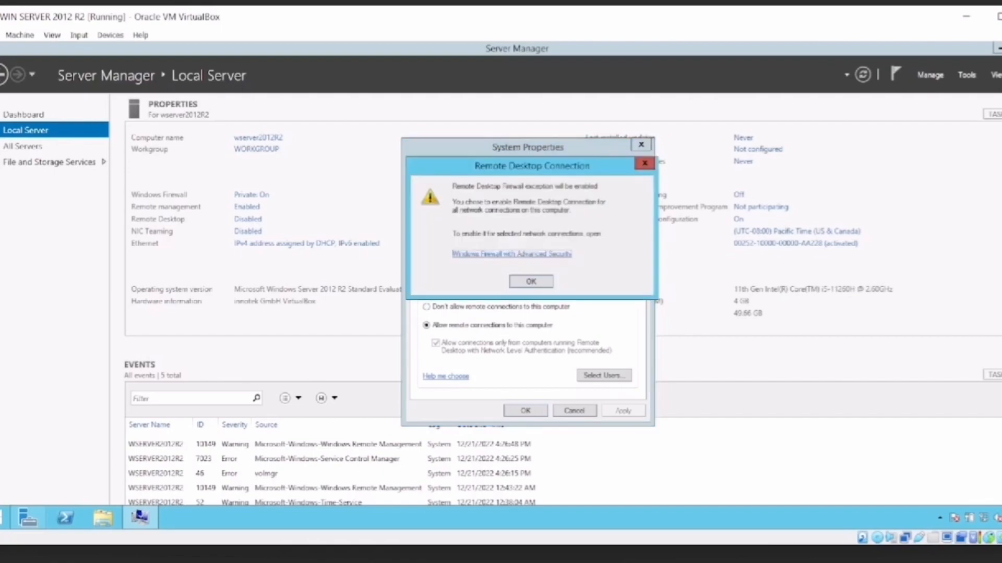
left_click(531, 282)
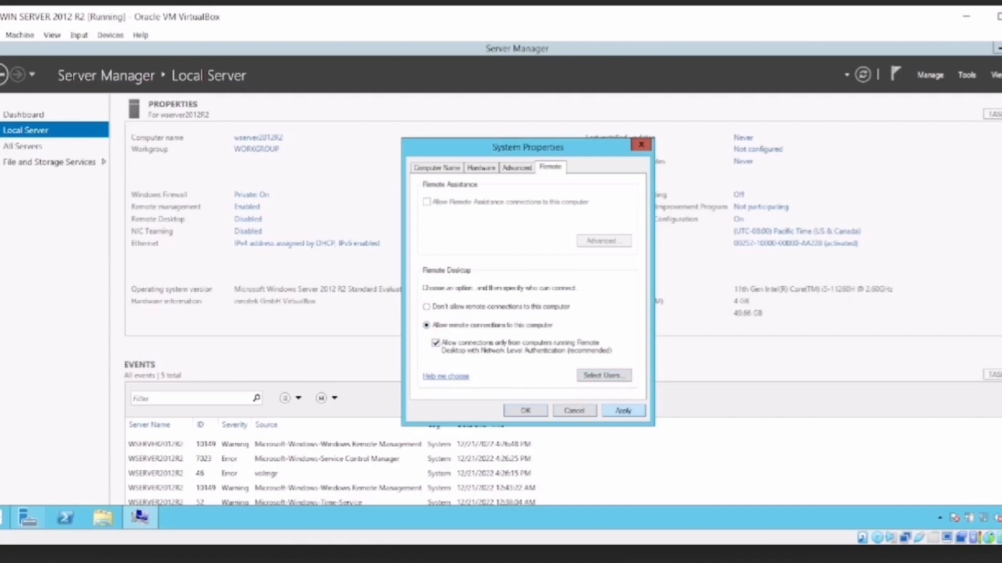
left_click(623, 411)
left_click(525, 410)
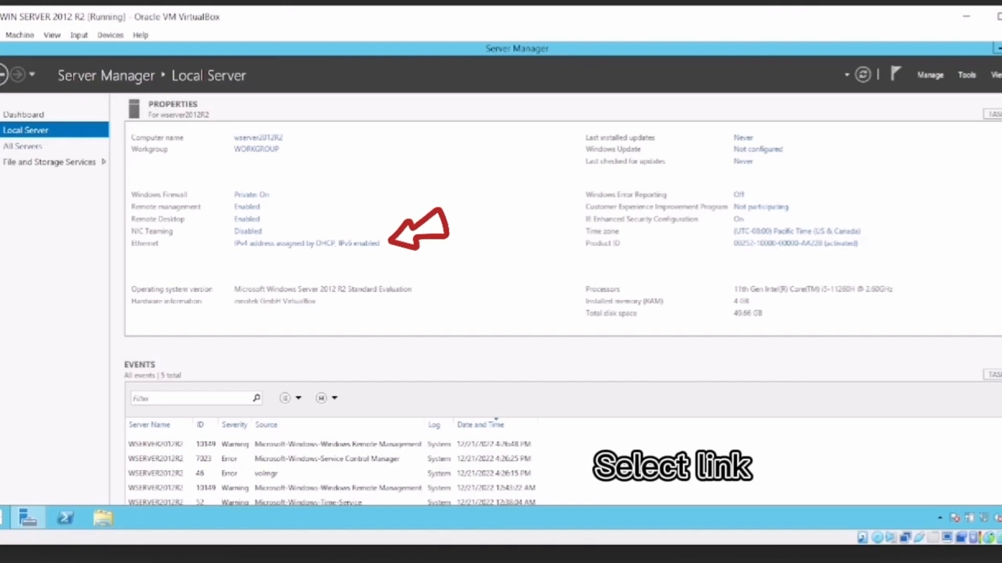
Open the Ethernet adapter's properties from Local Server and disable Internet Protocol Version 6 (TCP/IPv6).
left_click(306, 244)
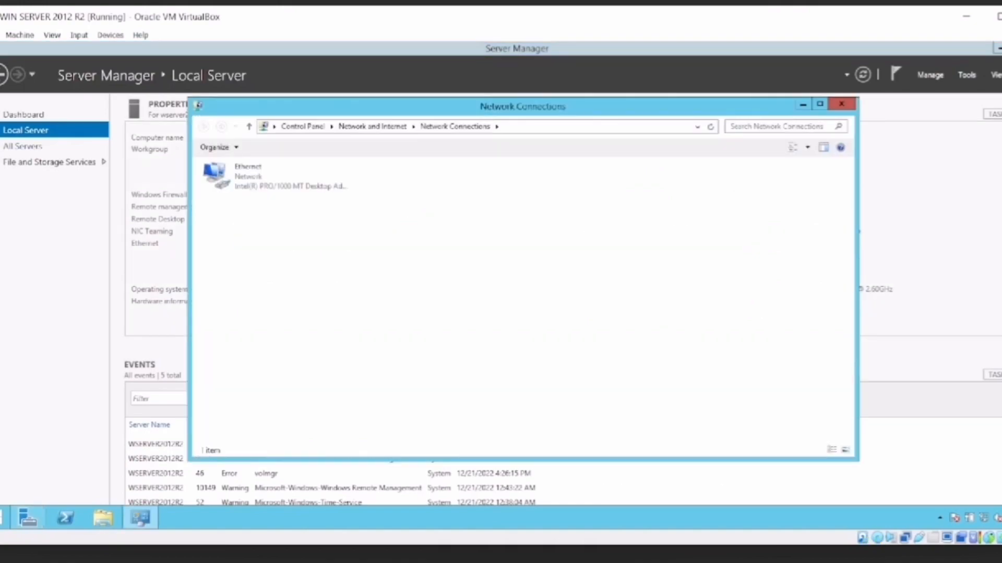
left_click(250, 175)
right_click(270, 183)
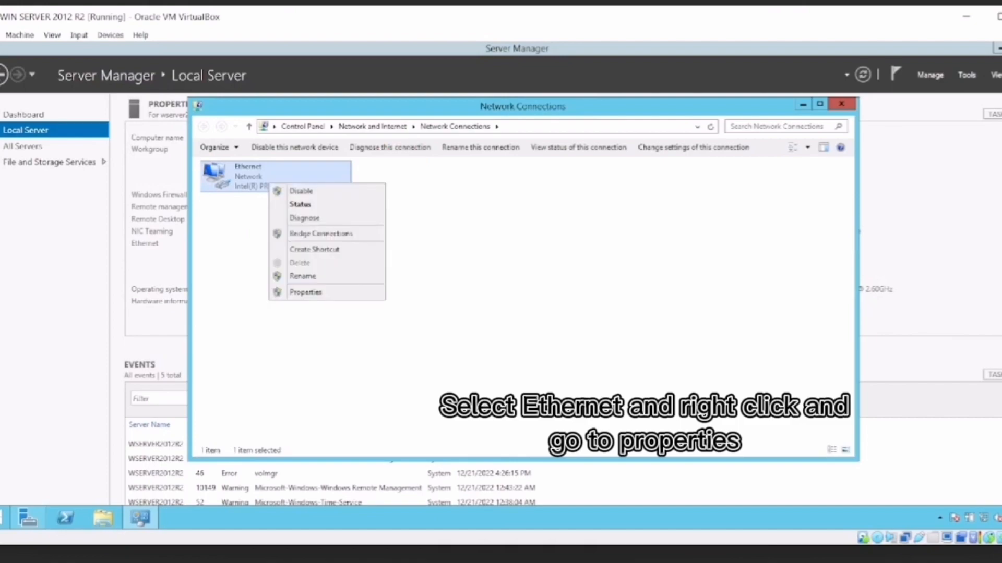
left_click(305, 292)
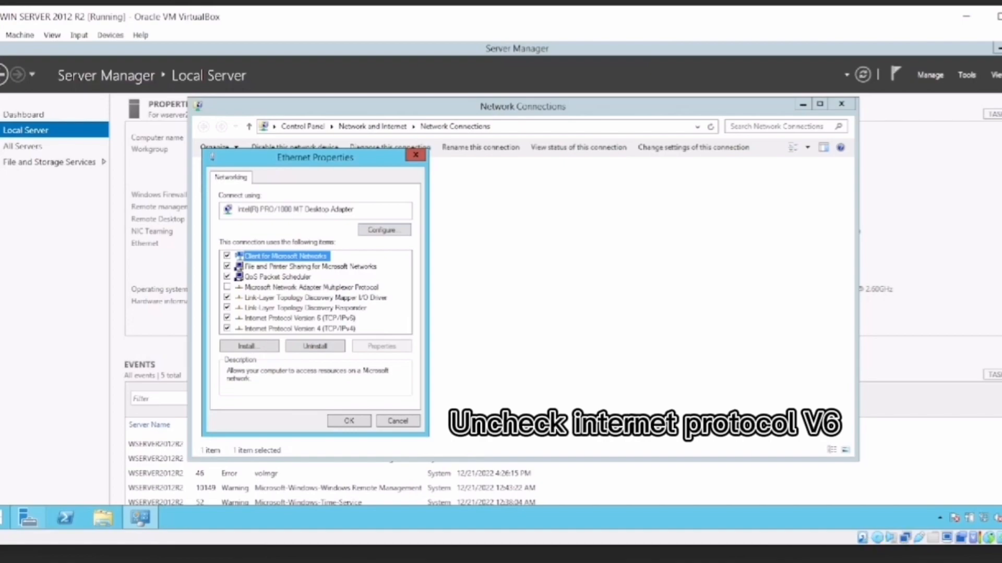
left_click(227, 318)
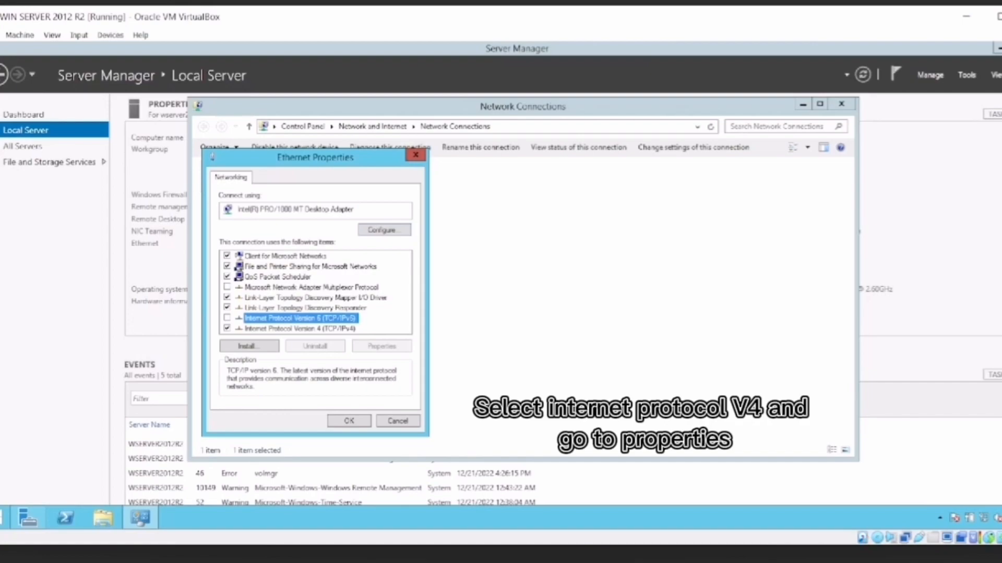
Assign the Ethernet adapter the static IPv4 address 192.168.1.15 with subnet mask 255.255.255.0.
left_click(300, 329)
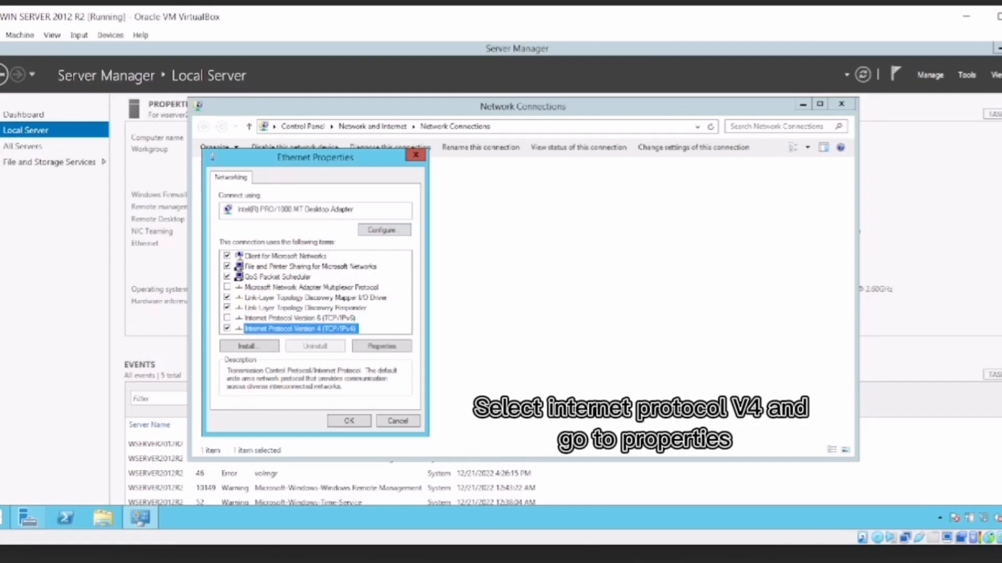
left_click(382, 346)
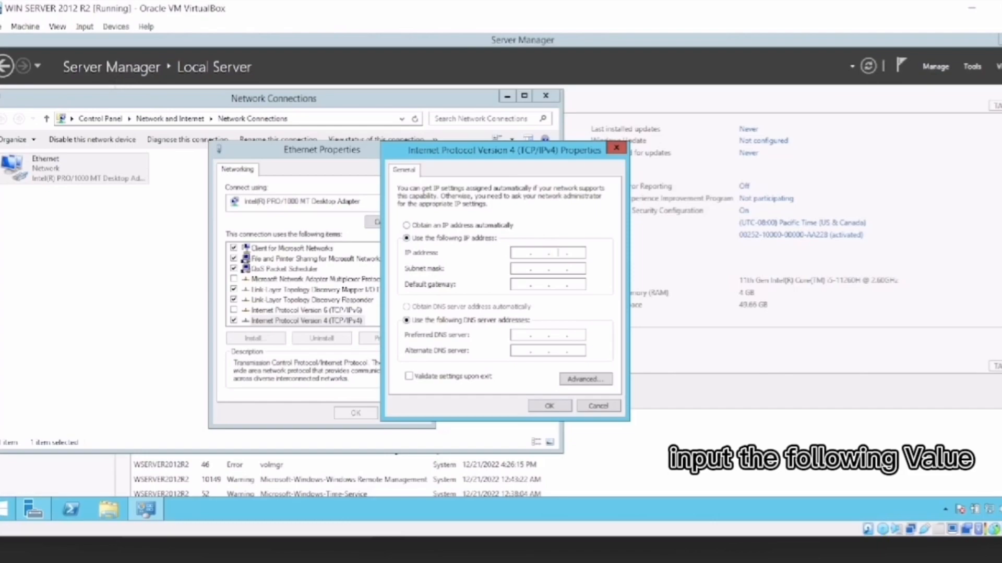
type("192 . . .")
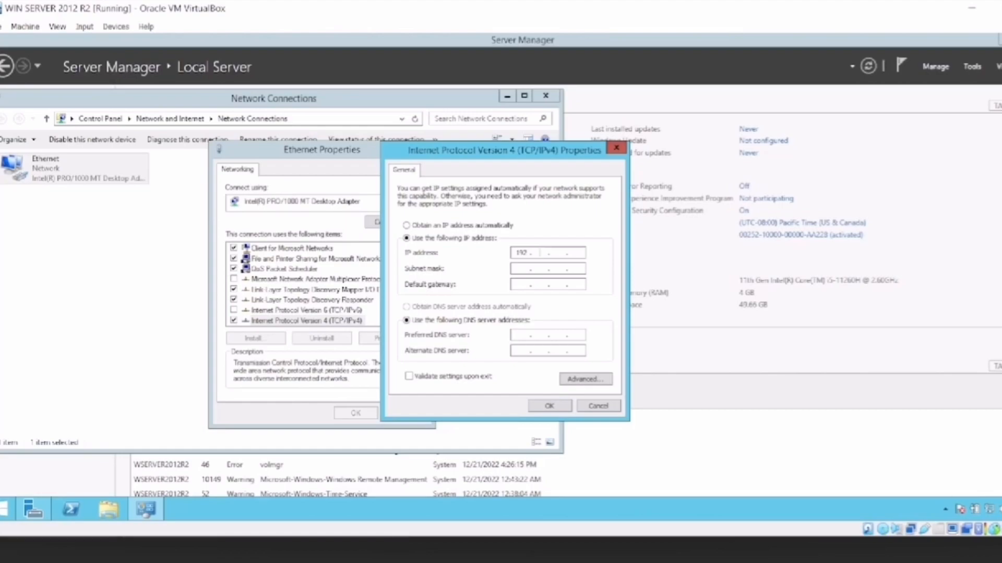
type("168.1.15")
key("Tab")
key("Tab")
Set the default gateway to 192.168.1.1 and the preferred DNS server to 192.168.1.15, and confirm the adapter settings.
type("192 . 168 . ")
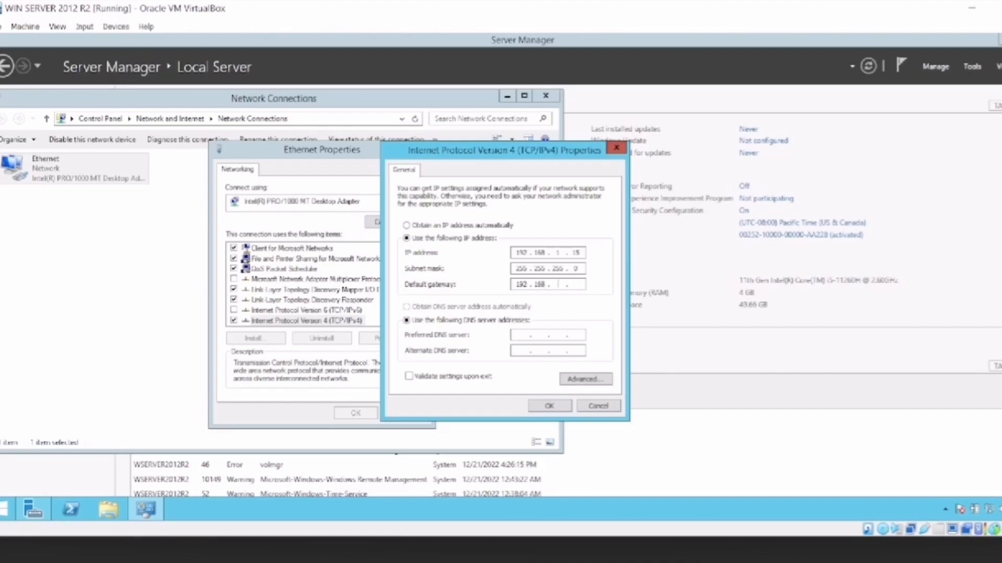
type("1")
type("1")
left_click(522, 335)
type("192")
type("168 . 1 . 15")
key("Return")
key("Return")
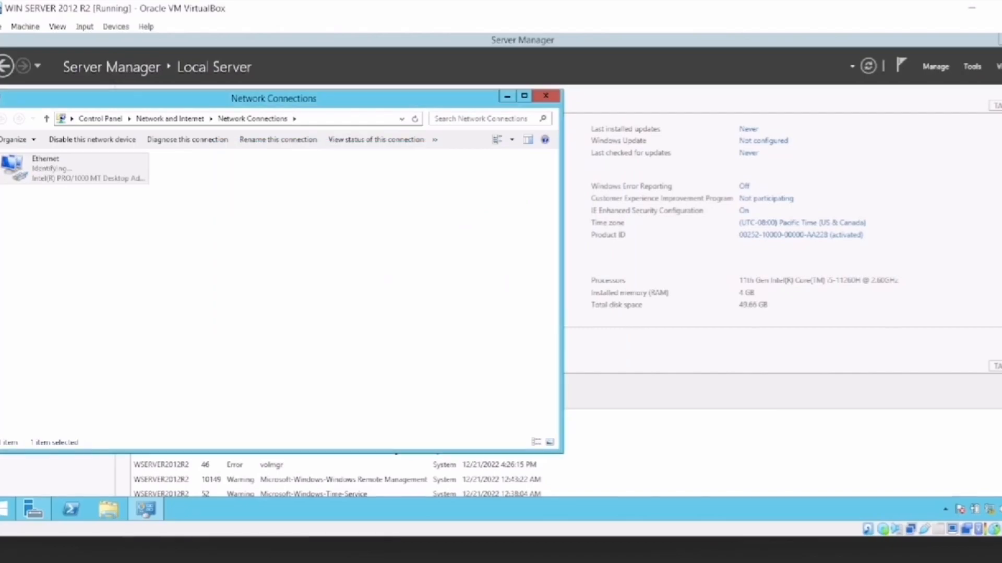
Close Network Connections and return to the Server Manager dashboard.
left_click(545, 96)
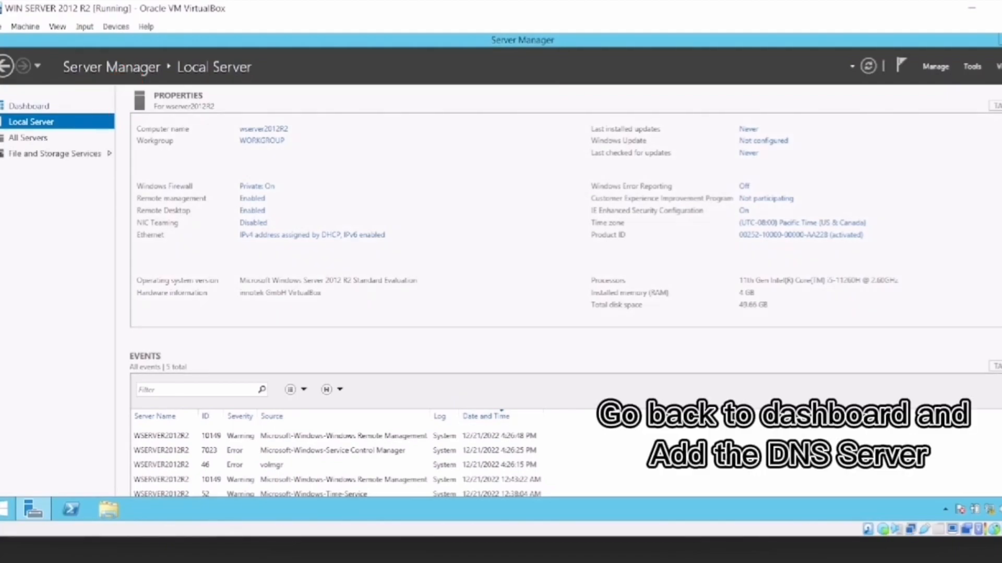
left_click(28, 106)
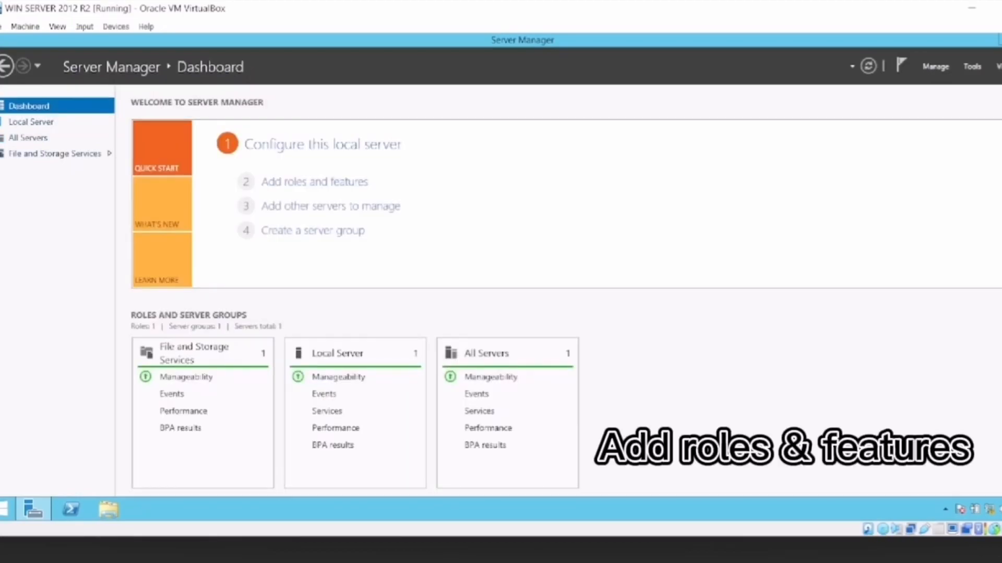
Start adding roles and features with a role-based installation, targeting the server wserver2012R2 from the server pool.
left_click(314, 182)
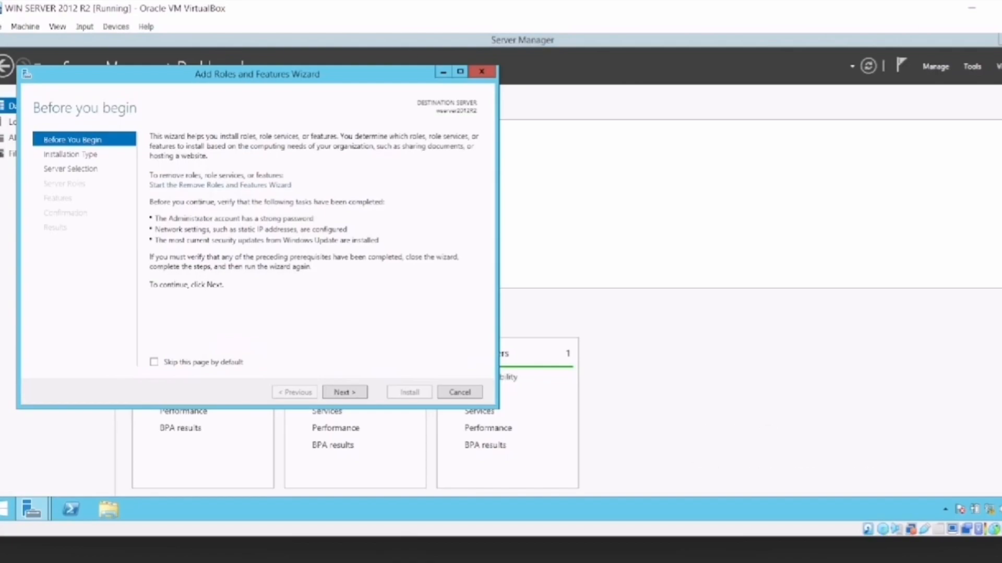
left_click(345, 392)
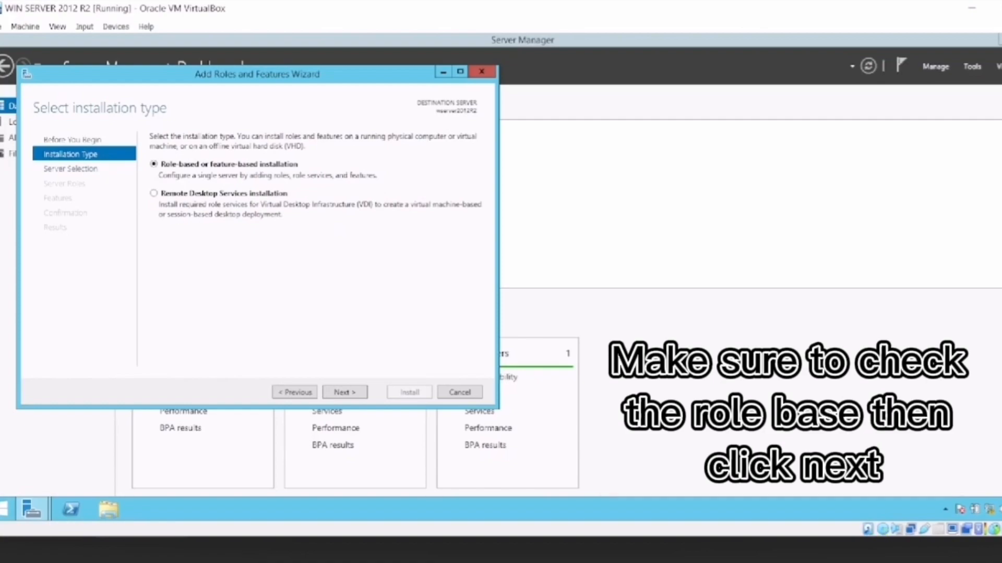
left_click(345, 392)
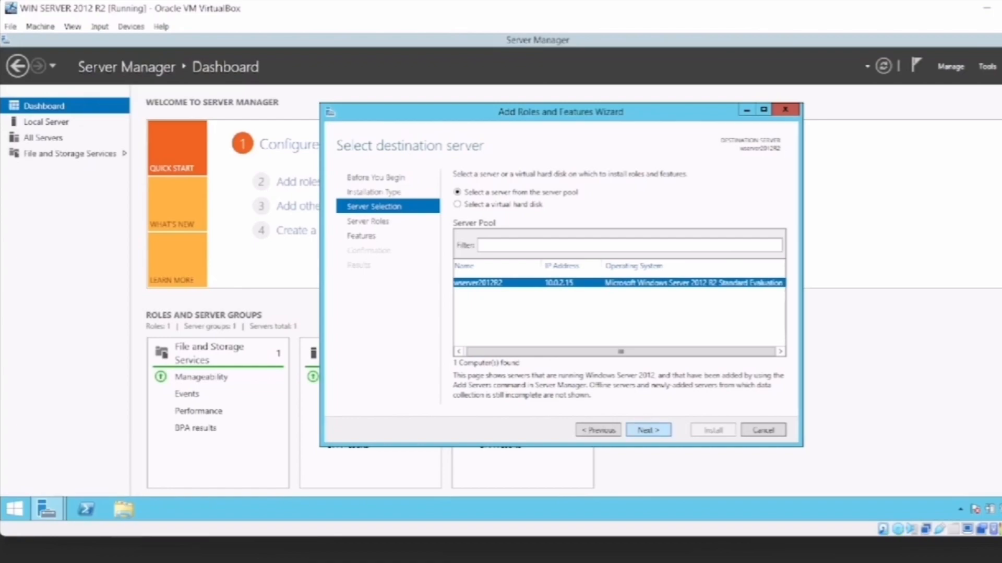
left_click(649, 430)
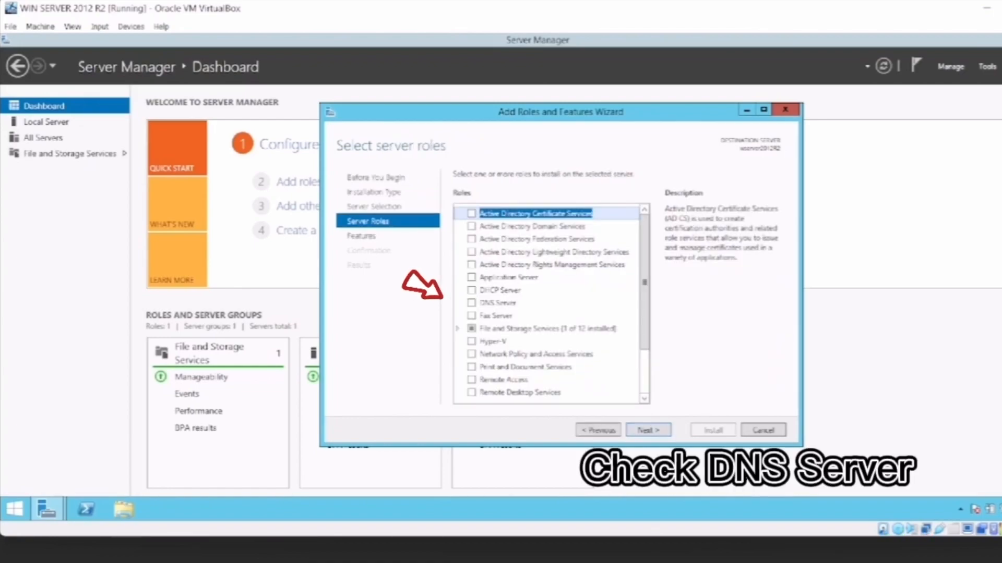
Select the DNS Server role with its required management tools and continue despite the static IP validation warning.
left_click(471, 303)
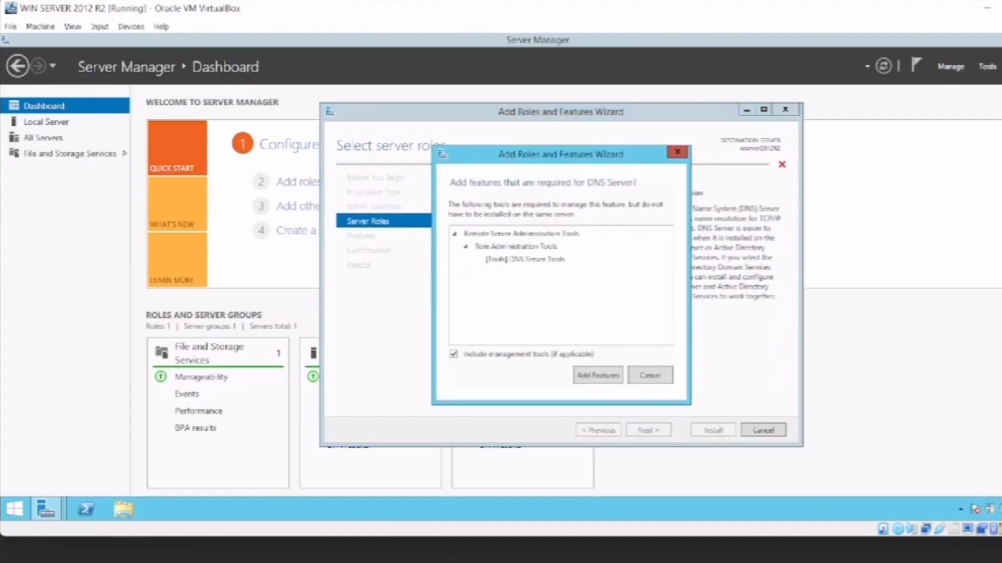
left_click(677, 152)
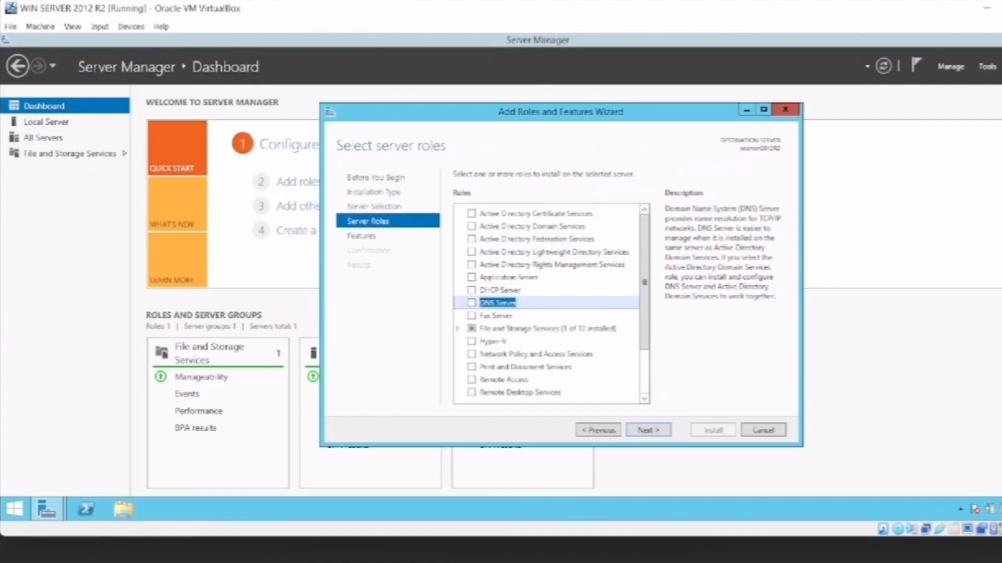
left_click(471, 303)
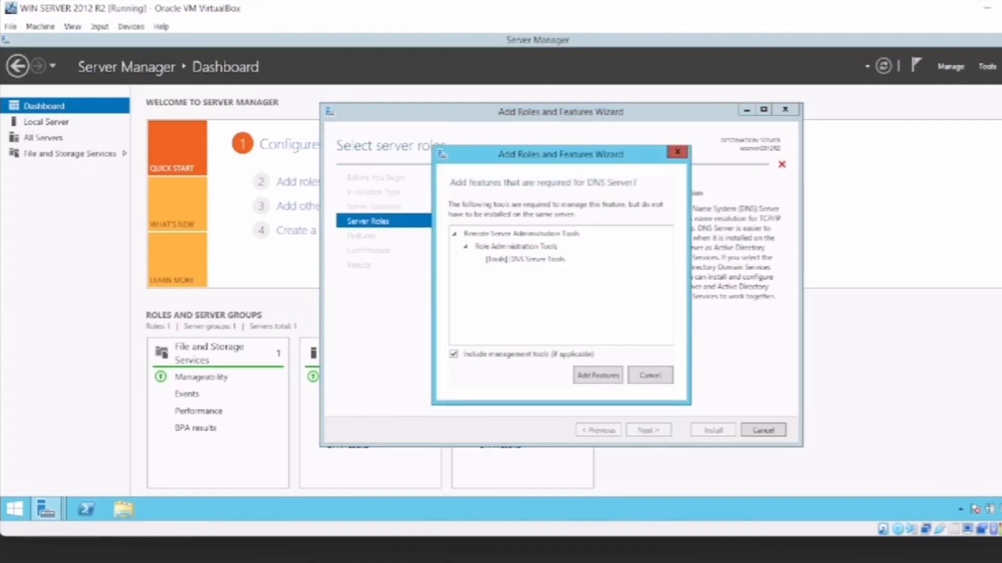
left_click(598, 376)
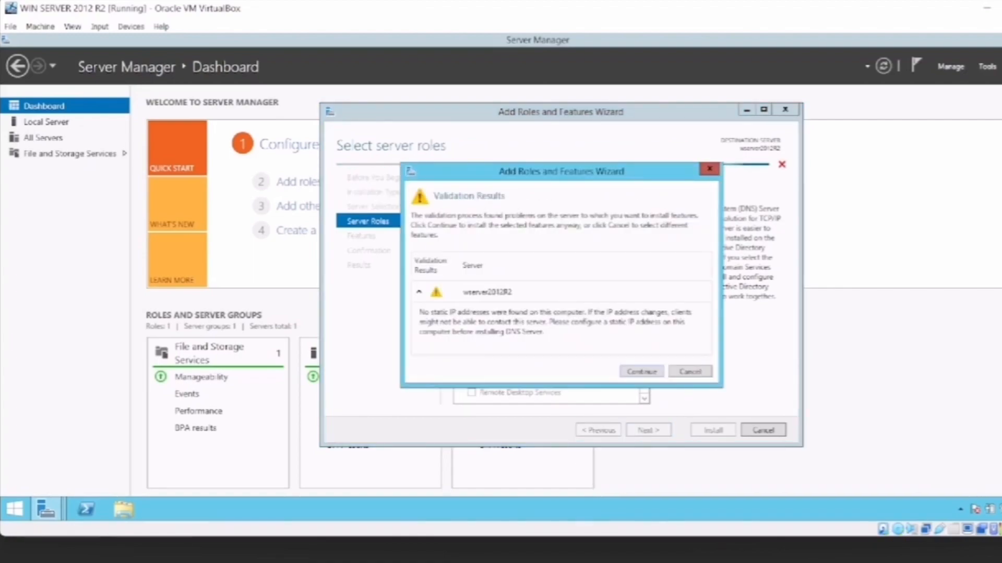
left_click(642, 371)
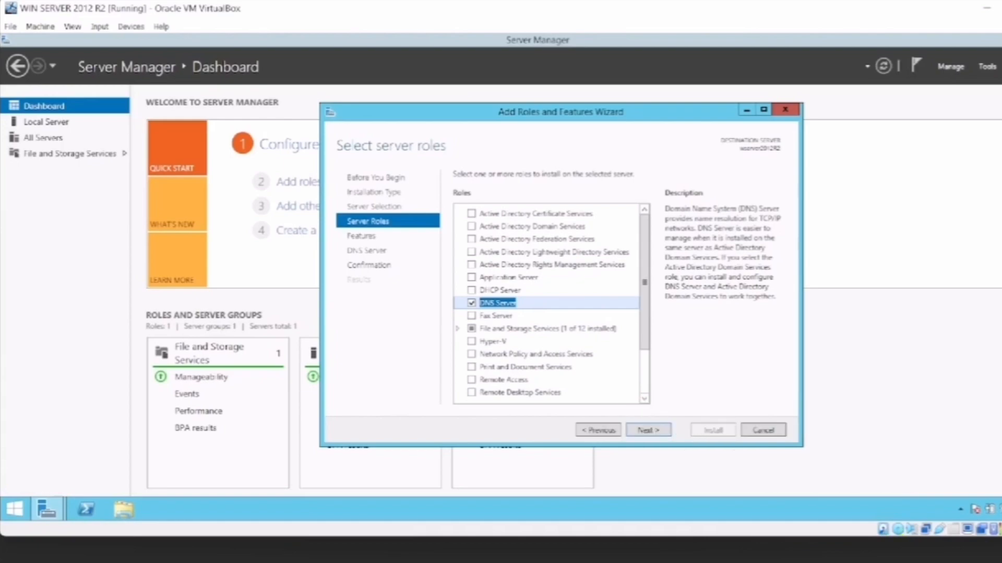
Install the DNS Server role without additional features and close the wizard once the installation completes.
left_click(648, 430)
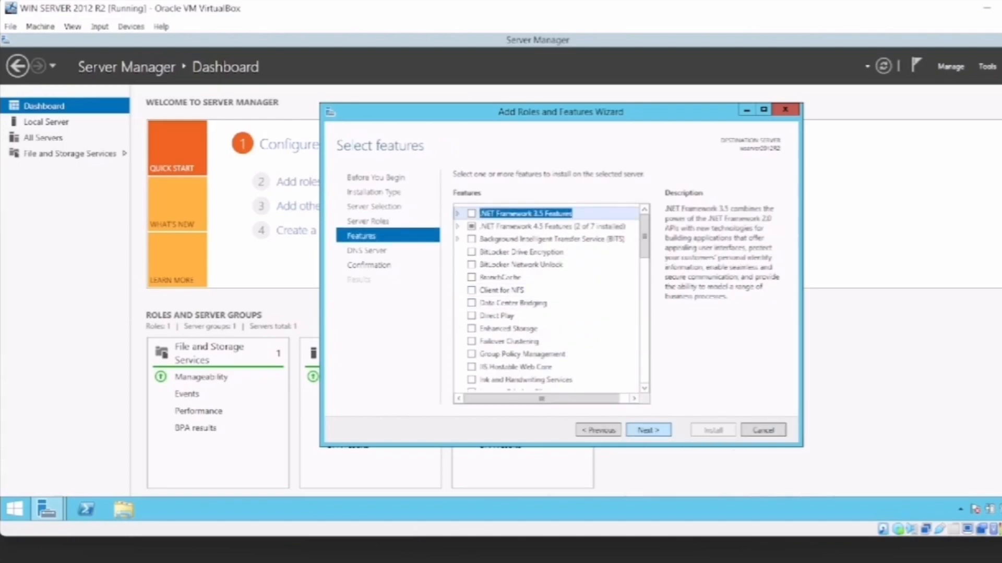
left_click(649, 430)
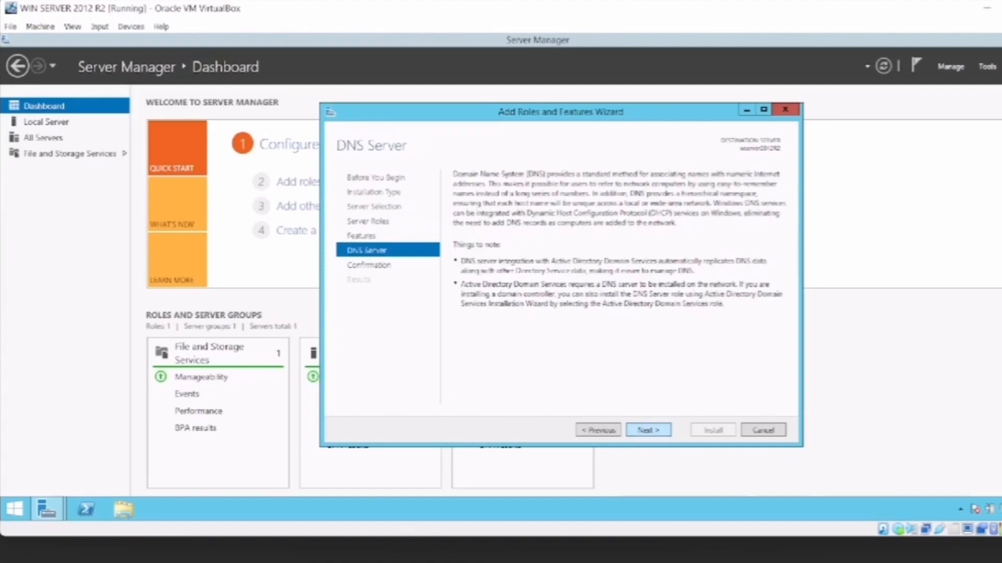
left_click(648, 430)
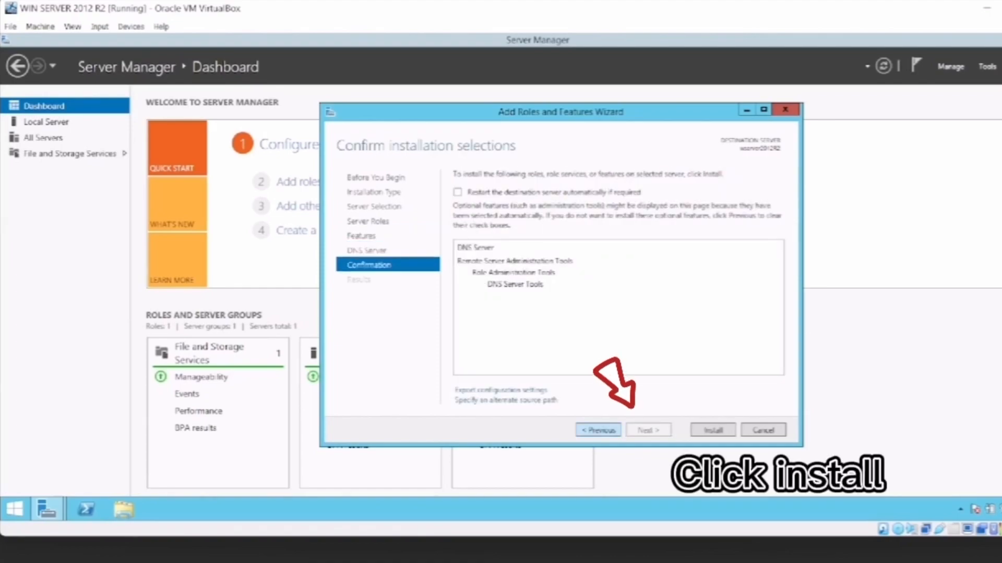
left_click(713, 430)
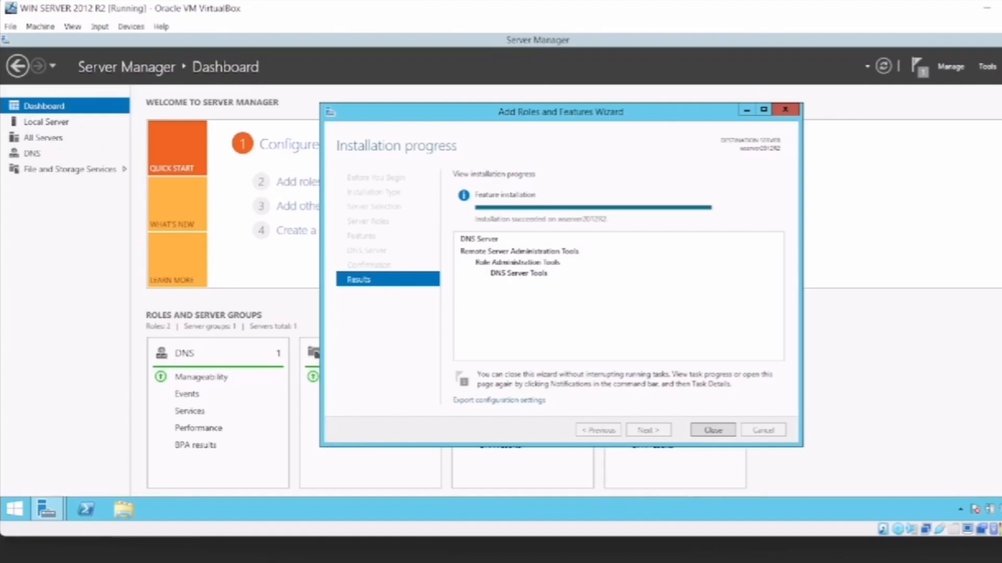
left_click_drag(561, 112, 564, 114)
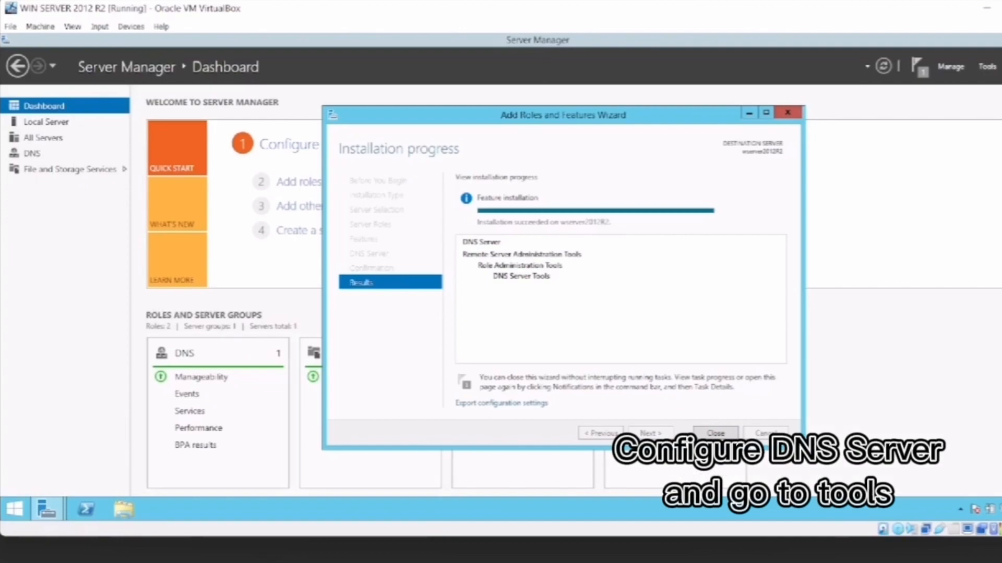
left_click(715, 433)
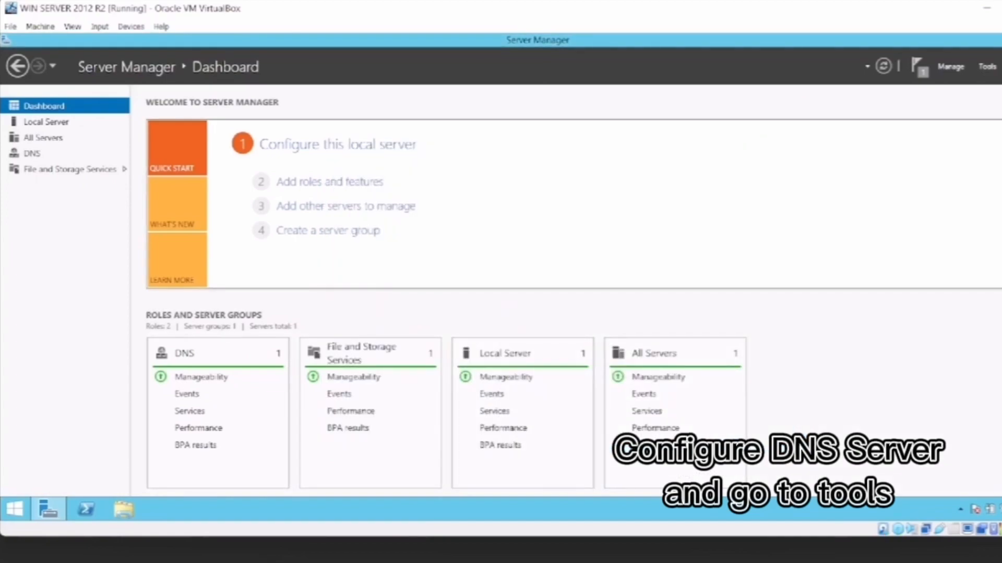
Open DNS Manager and expand the server WSERVER2012R2 to list its zone folders.
left_click(987, 66)
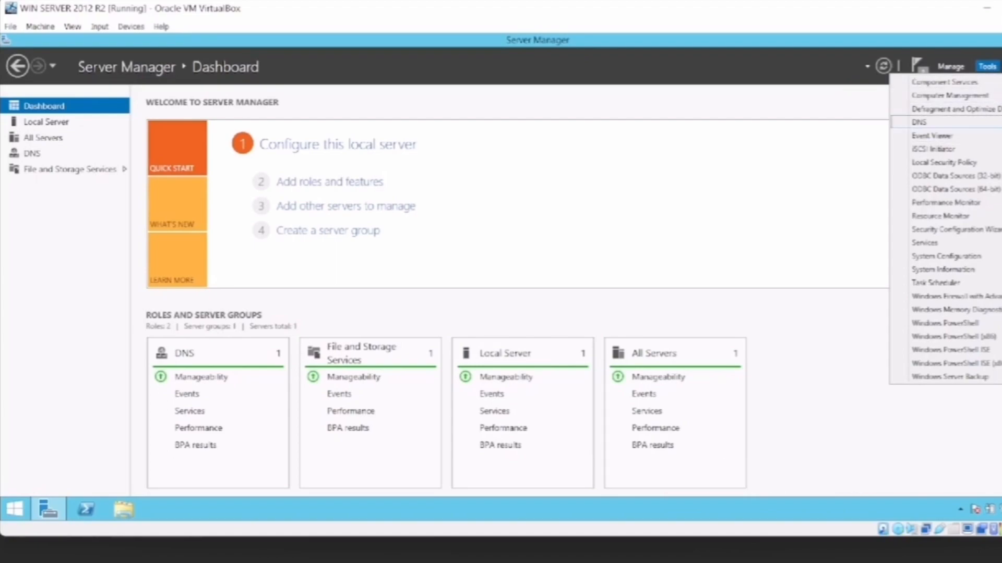
left_click(919, 122)
left_click_drag(339, 68, 633, 111)
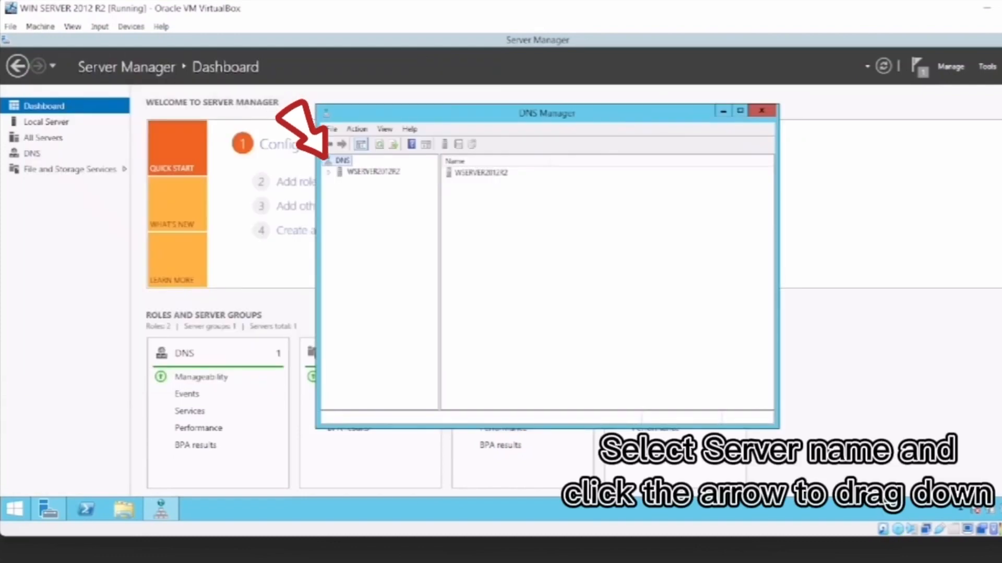
left_click(373, 171)
left_click(328, 172)
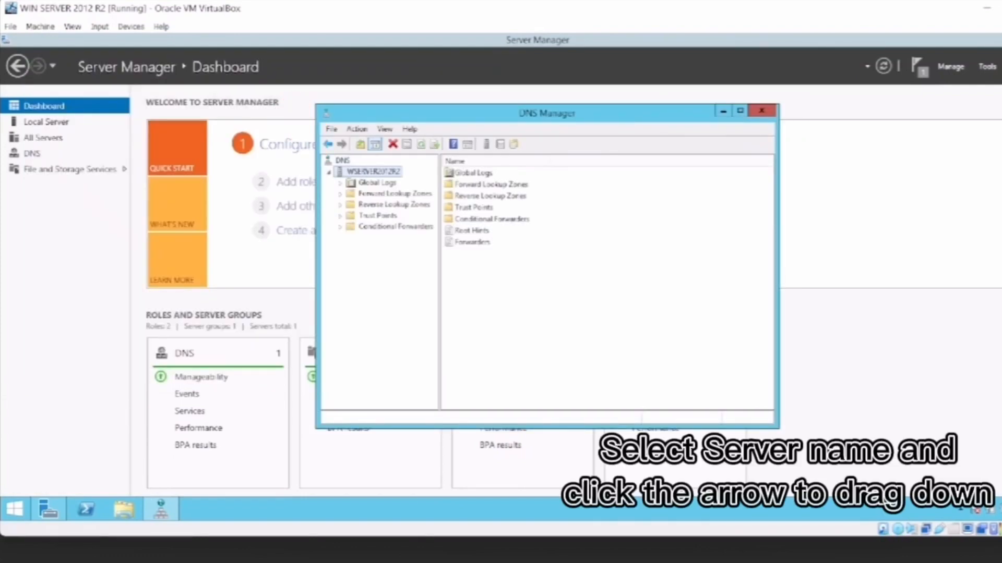
Start a new zone under Forward Lookup Zones and choose Primary zone as its type.
left_click(395, 194)
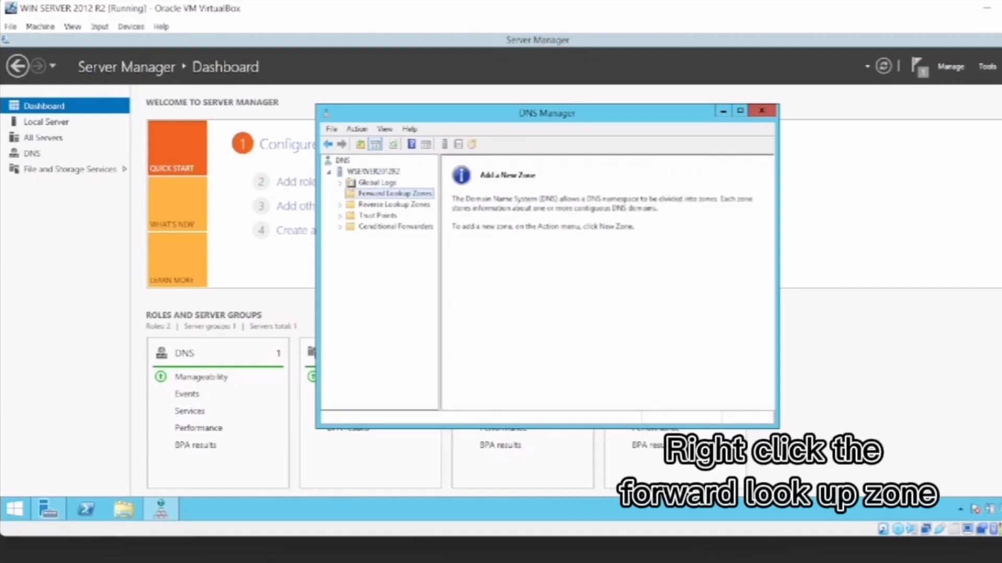
right_click(395, 193)
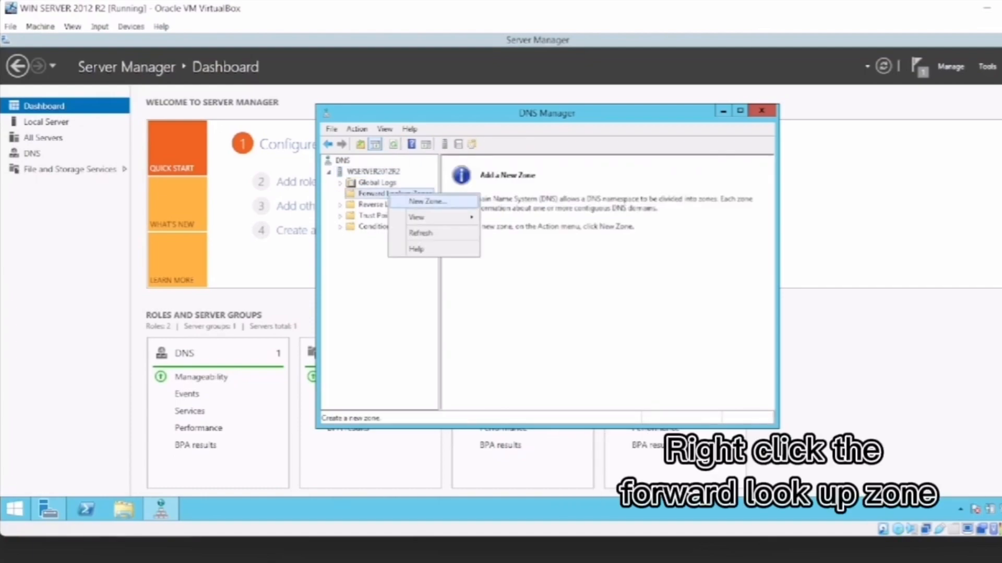
left_click(417, 199)
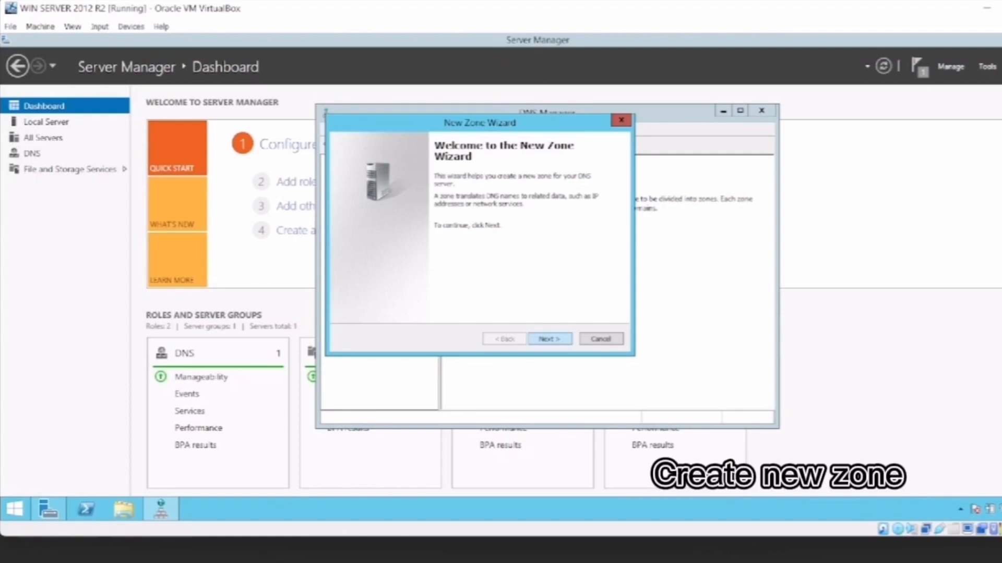
left_click(550, 339)
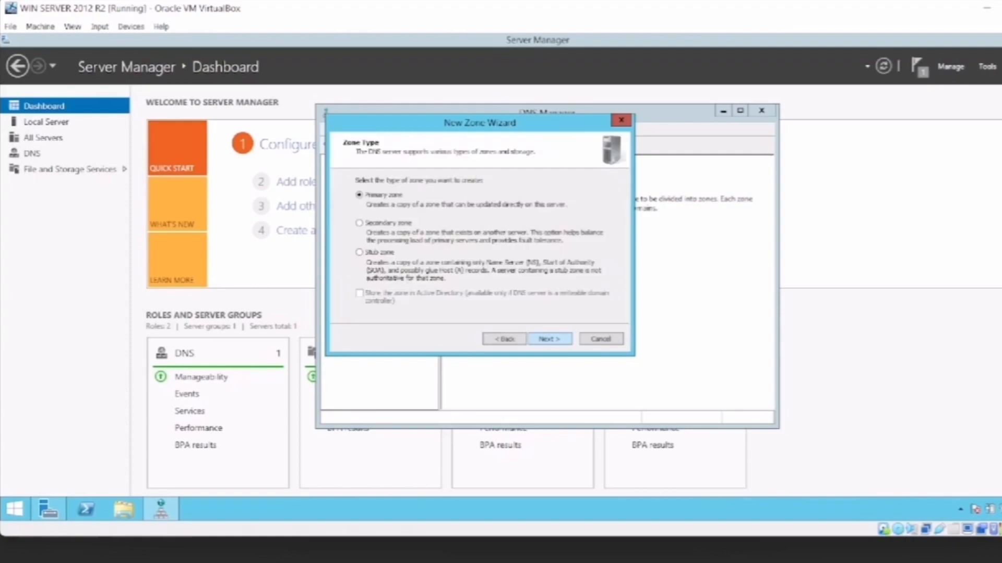
left_click(549, 340)
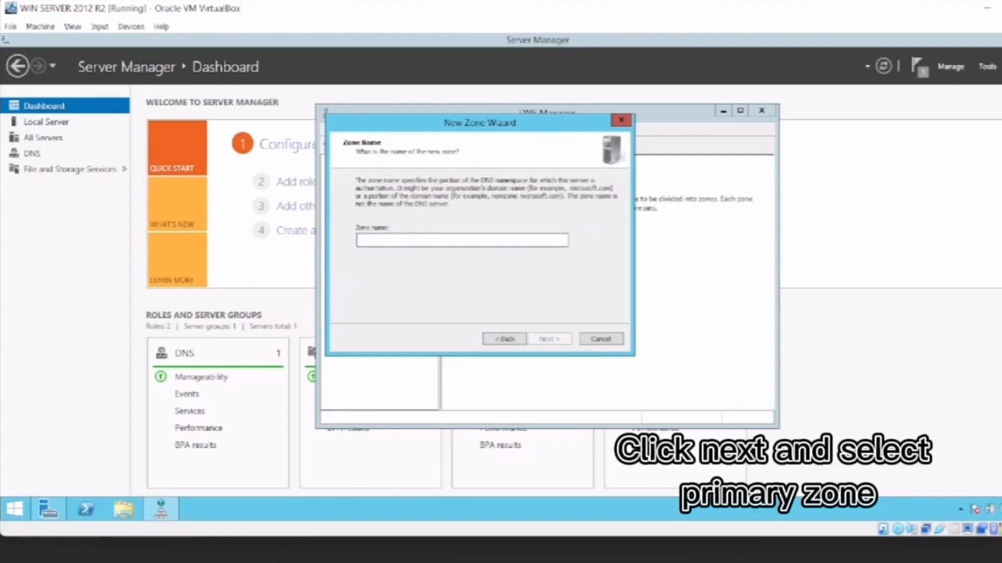
Name the new forward lookup zone wserver2012R2.
left_click_drag(488, 123, 514, 166)
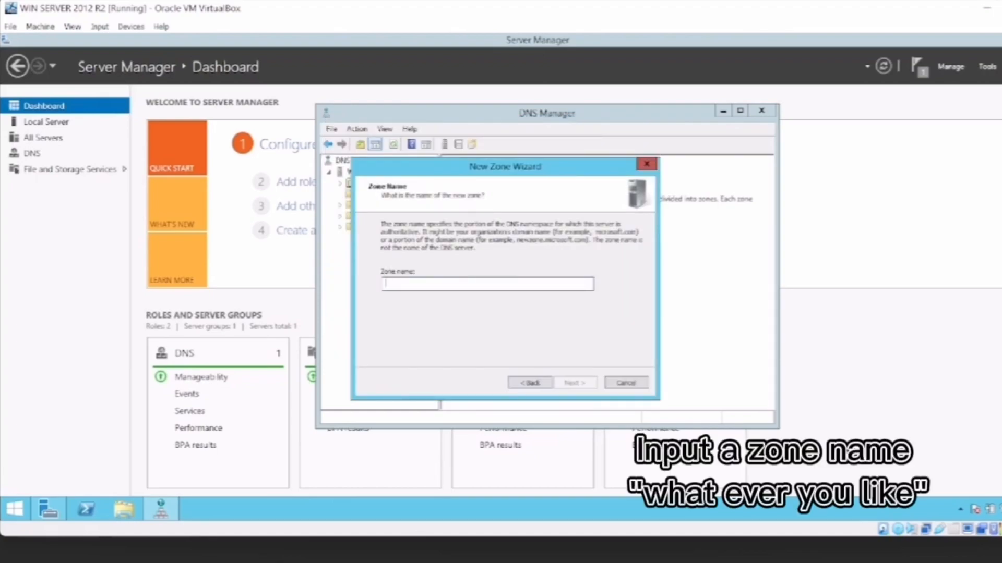
type("win")
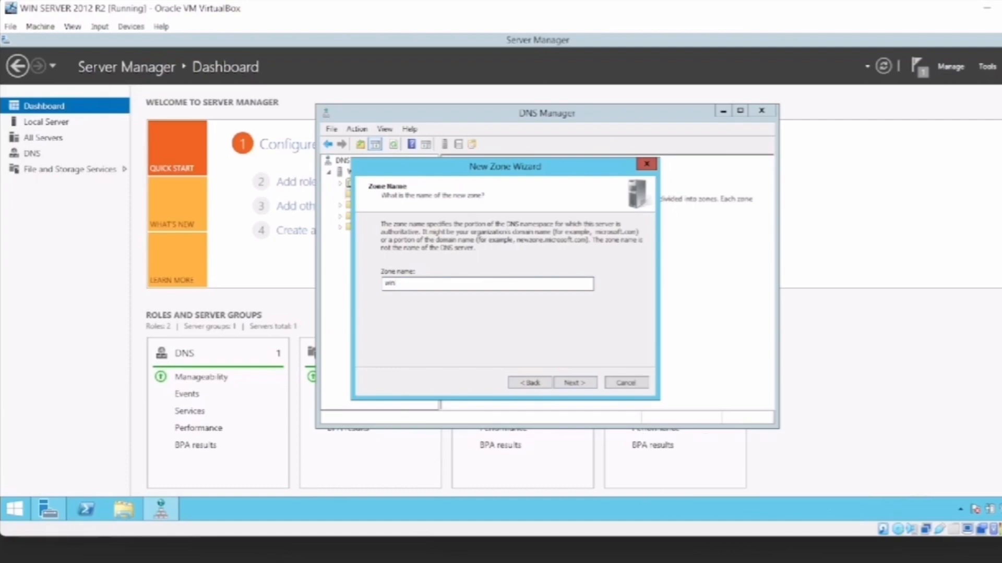
key("BackSpace")
key("BackSpace")
type("server2012")
key("Caps_Lock")
type("R2")
key("Return")
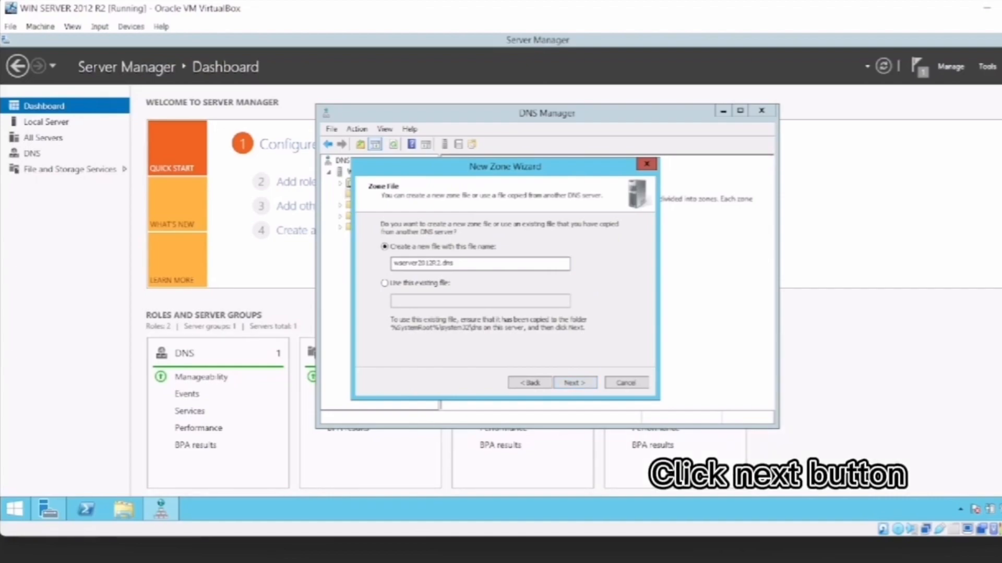
Create the forward zone with a new file wserver2012R2.dns, allowing both nonsecure and secure dynamic updates.
key("Return")
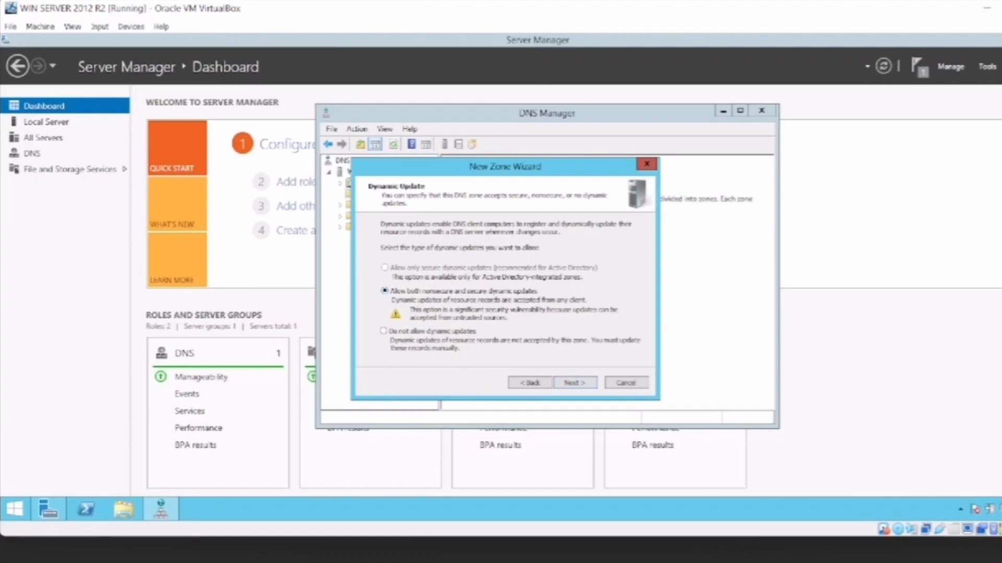
left_click(575, 383)
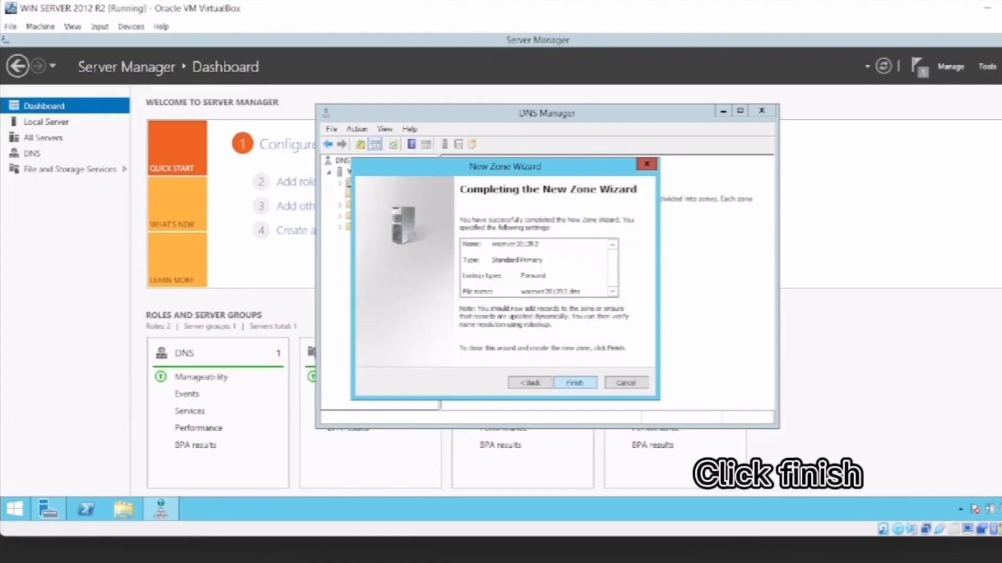
left_click(575, 383)
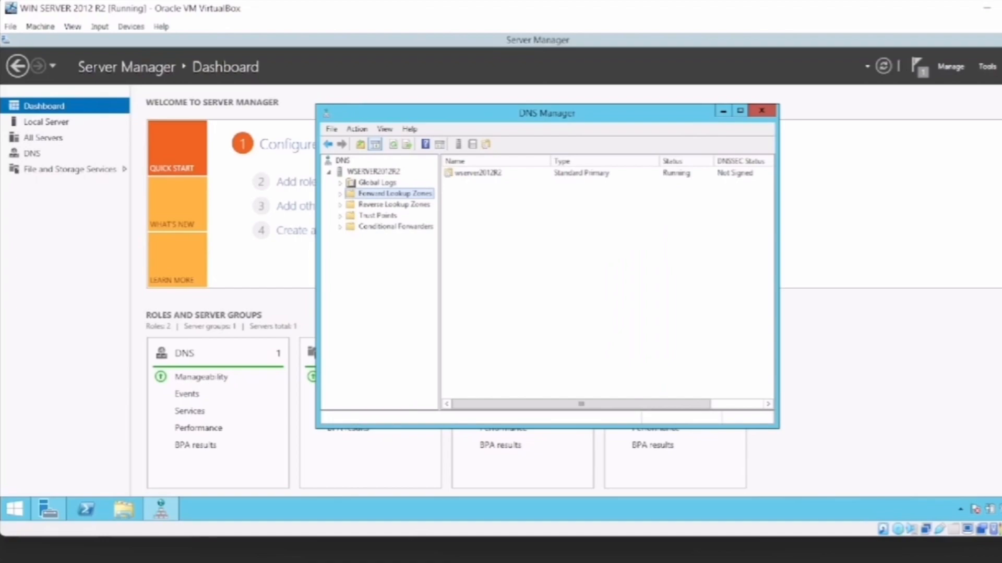
Start a new zone under Reverse Lookup Zones and choose IPv4 Reverse Lookup Zone.
left_click(394, 204)
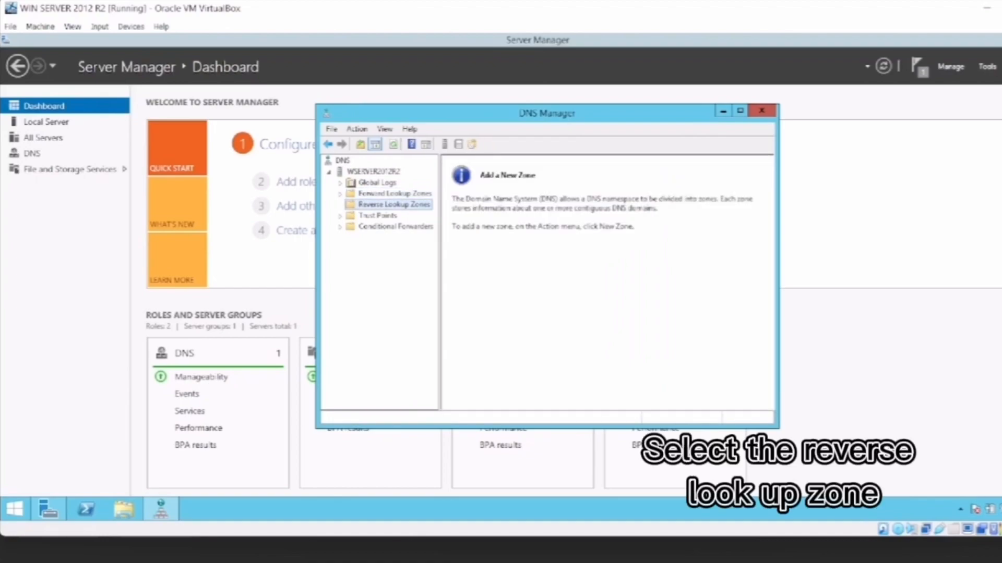
right_click(394, 204)
left_click(417, 212)
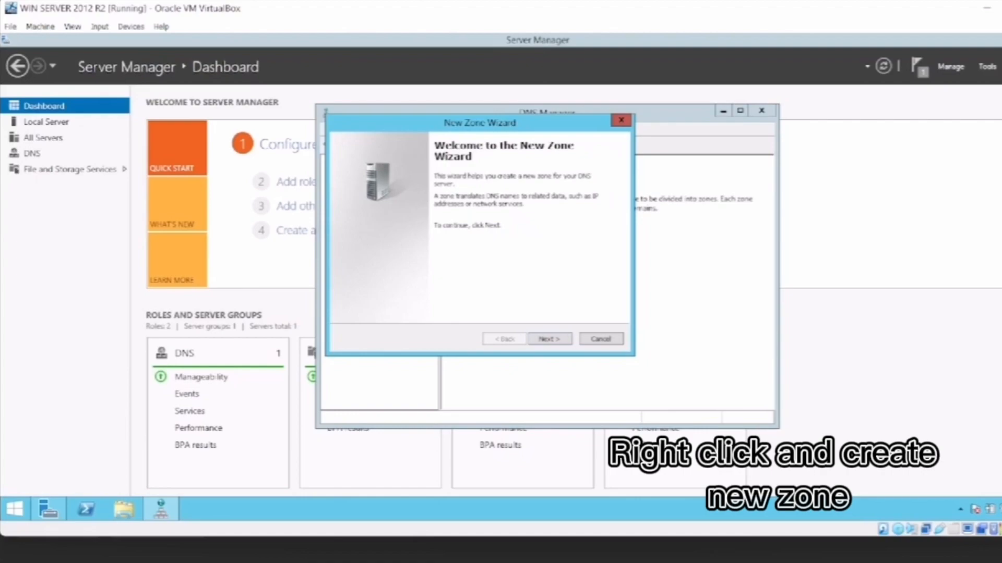
left_click(549, 339)
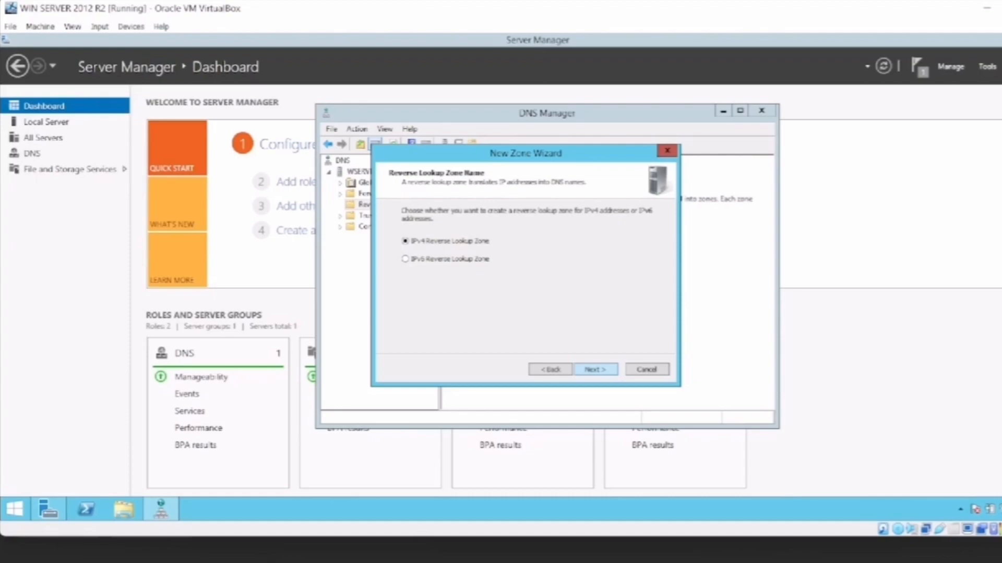
left_click(595, 369)
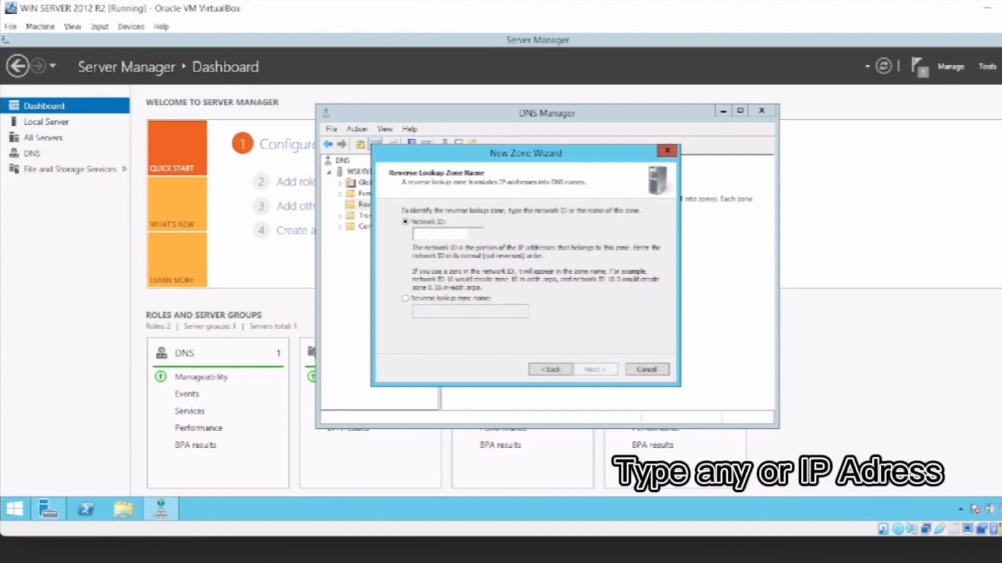
Set the reverse lookup zone's network ID to 192.168.1.
type("192. . .")
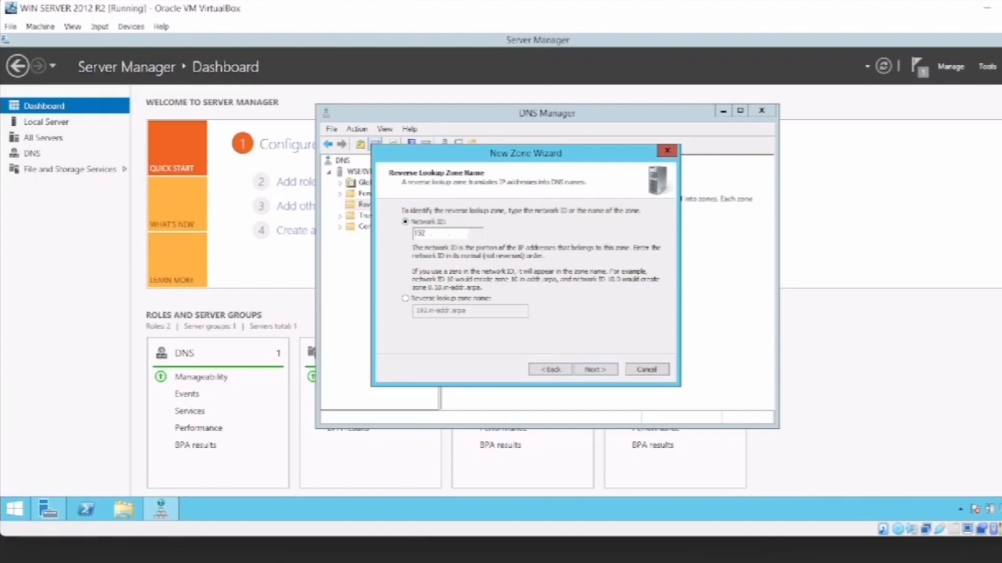
key("BackSpace")
key("BackSpace")
key("BackSpace")
type("192.168.1")
key("Tab")
left_click(455, 233)
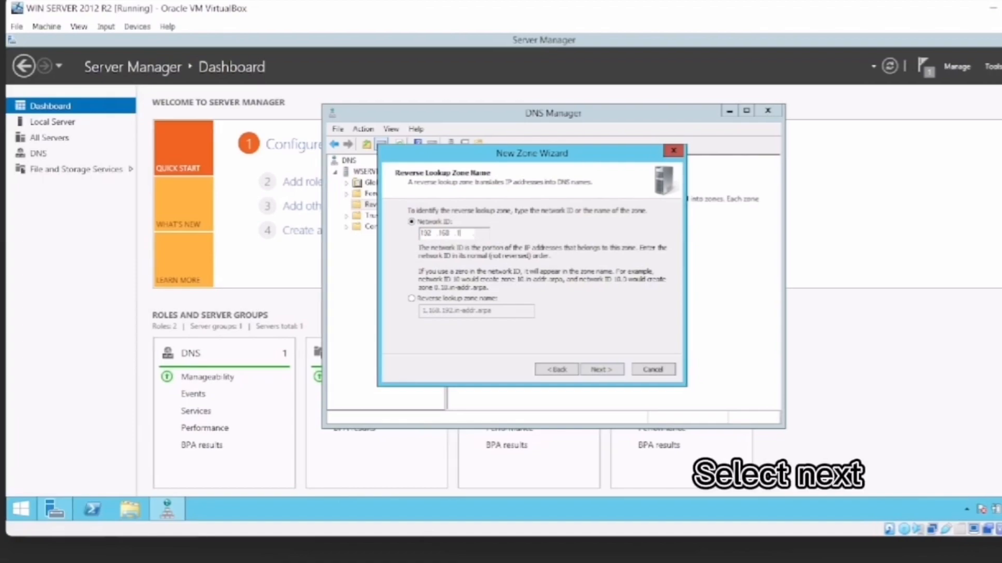
Create the reverse zone with a new file 1.168.192.in-addr.arpa.dns, allowing both nonsecure and secure dynamic updates, and close DNS Manager.
key("Return")
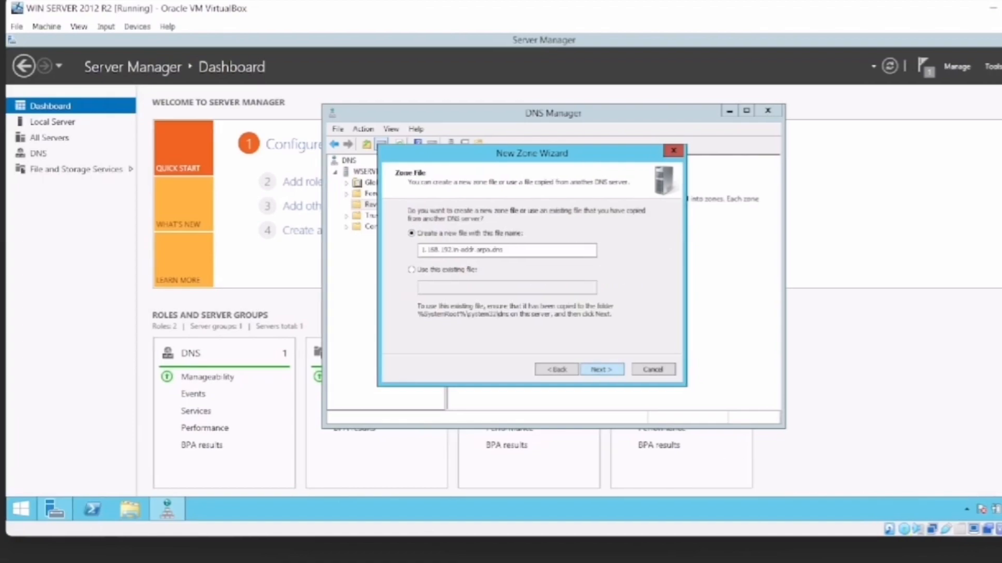
key("Return")
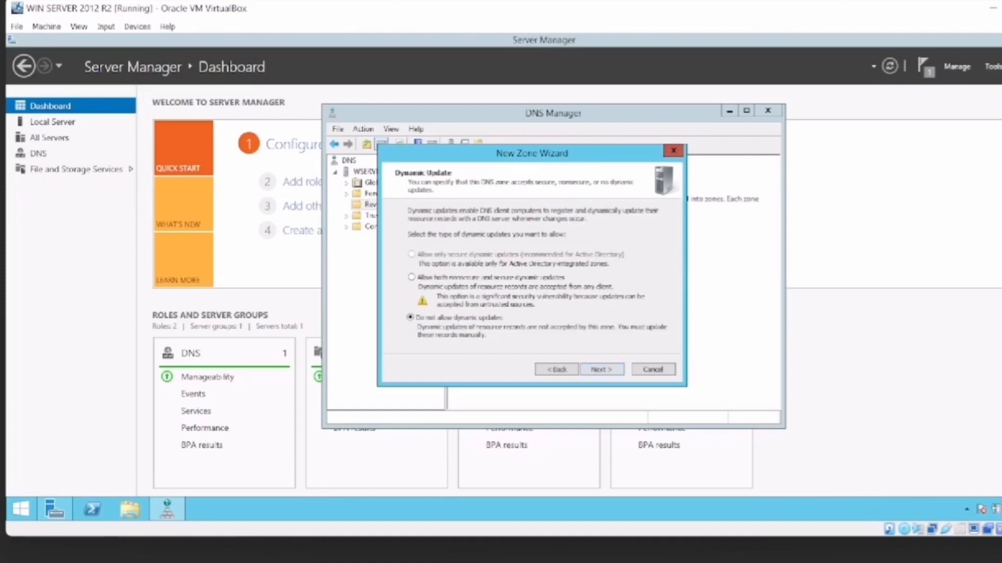
left_click(412, 278)
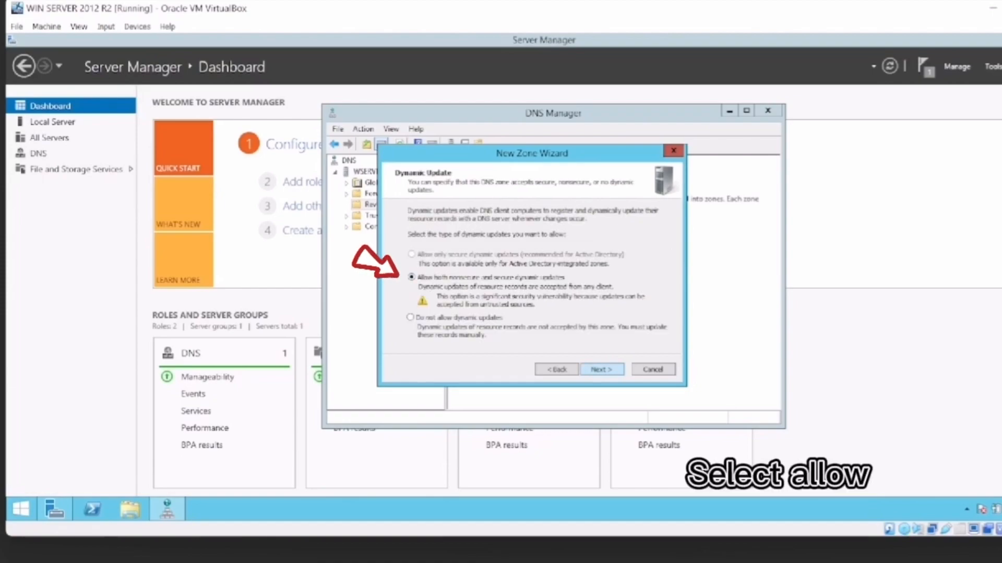
key("Return")
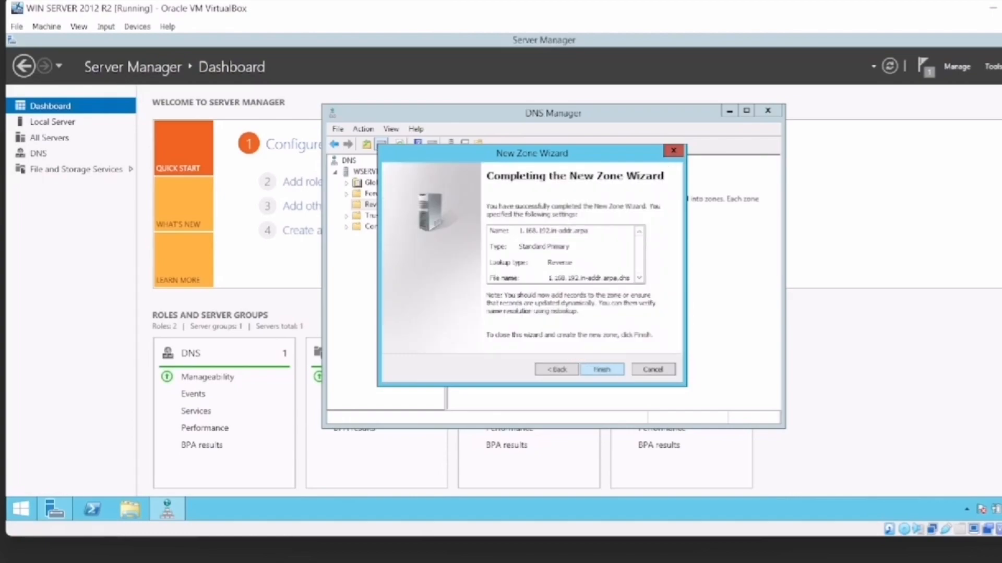
key("Return")
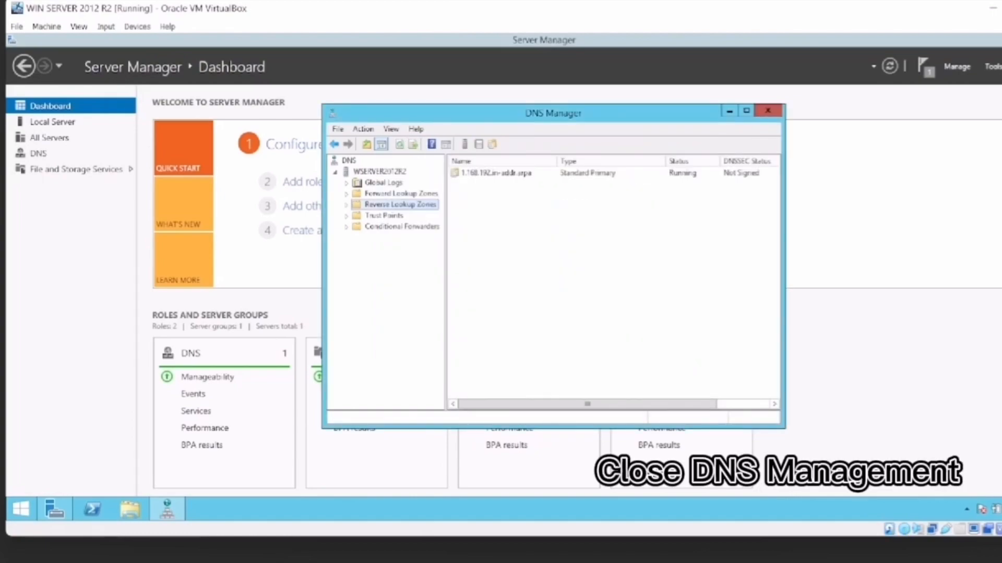
left_click(768, 110)
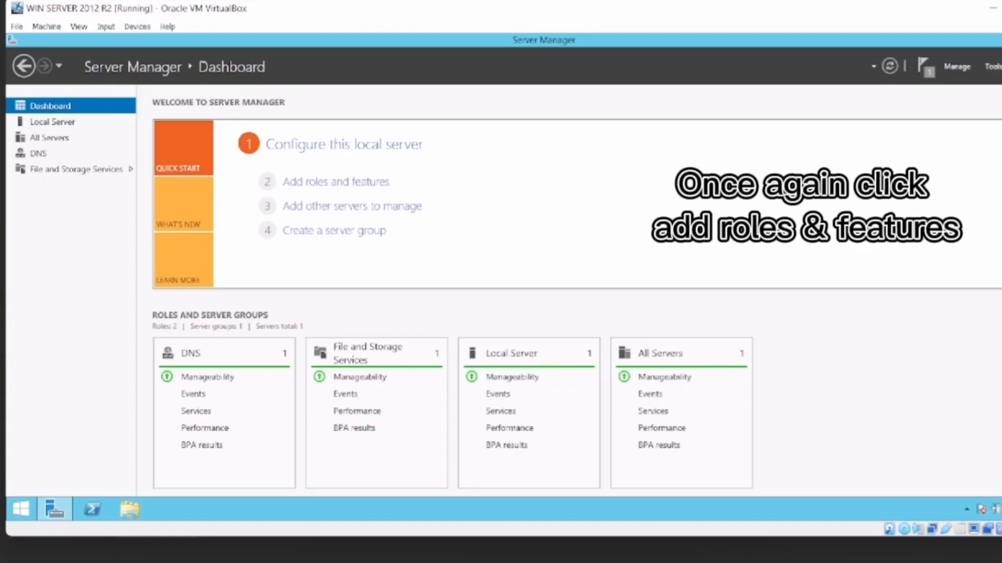
Start adding a role to server wserver2012R2 and select Active Directory Domain Services with its required features and management tools.
left_click(336, 182)
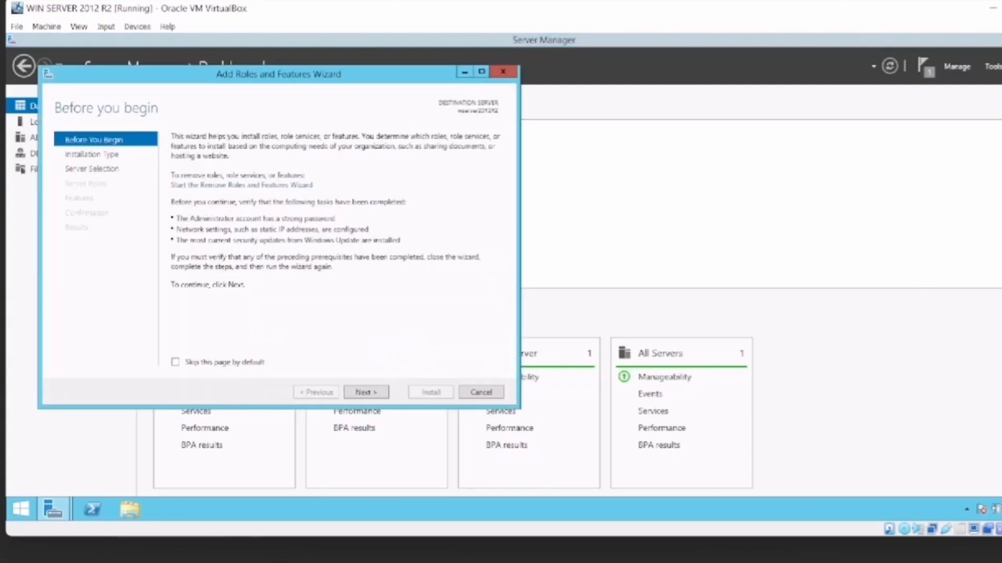
left_click(366, 392)
left_click(367, 393)
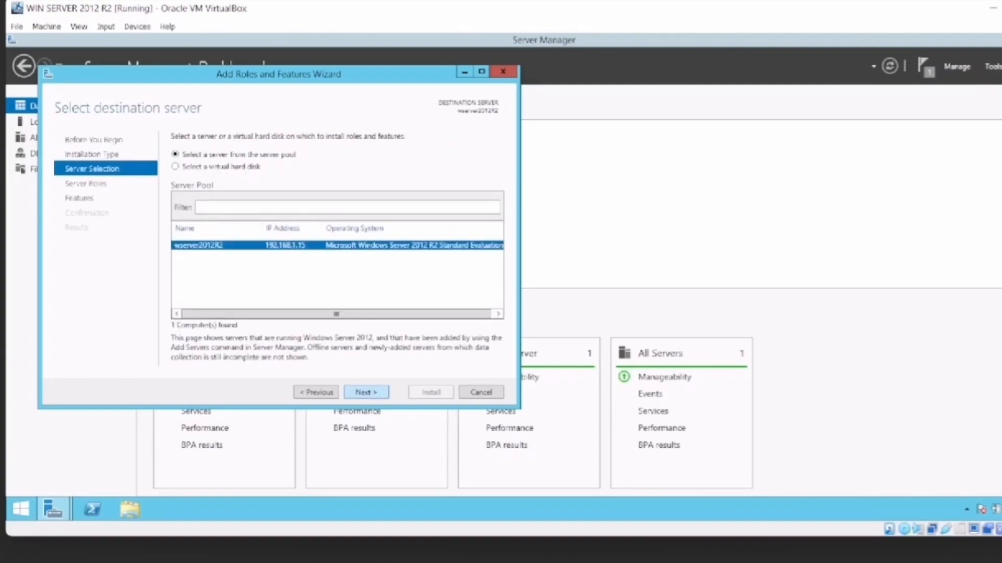
left_click(366, 392)
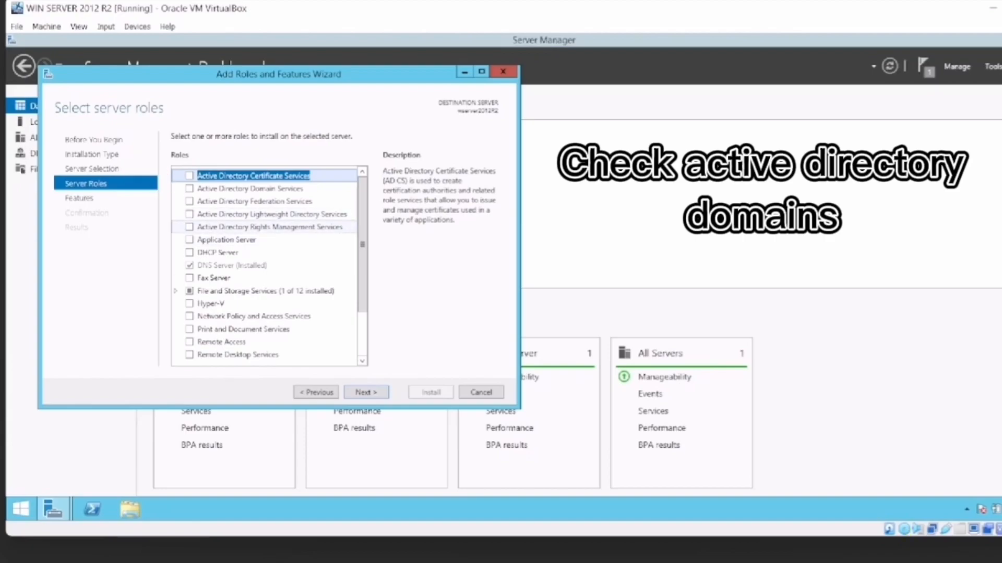
left_click(189, 189)
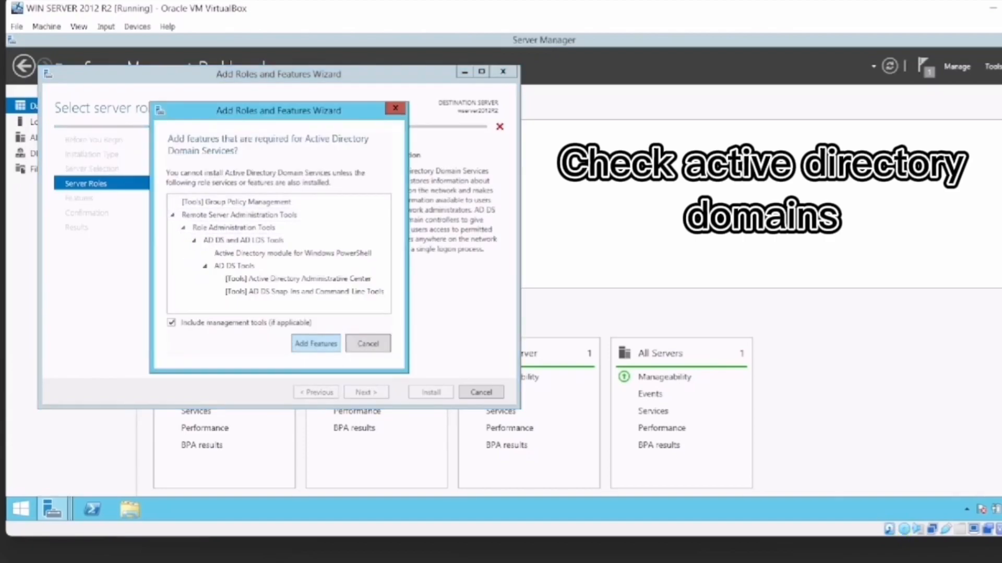
left_click(315, 343)
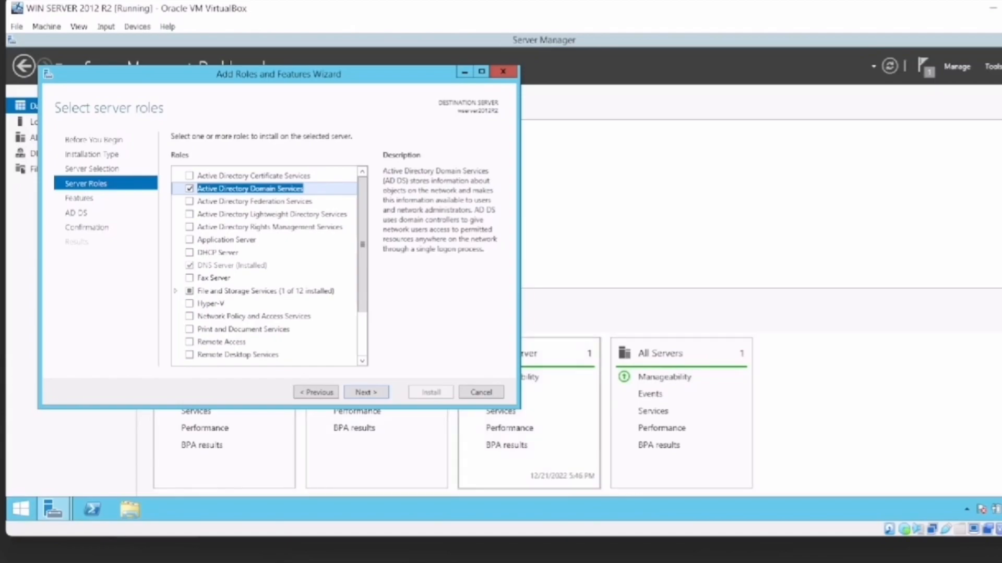
Install the Active Directory Domain Services role without additional features and close the wizard.
left_click(366, 392)
left_click(366, 393)
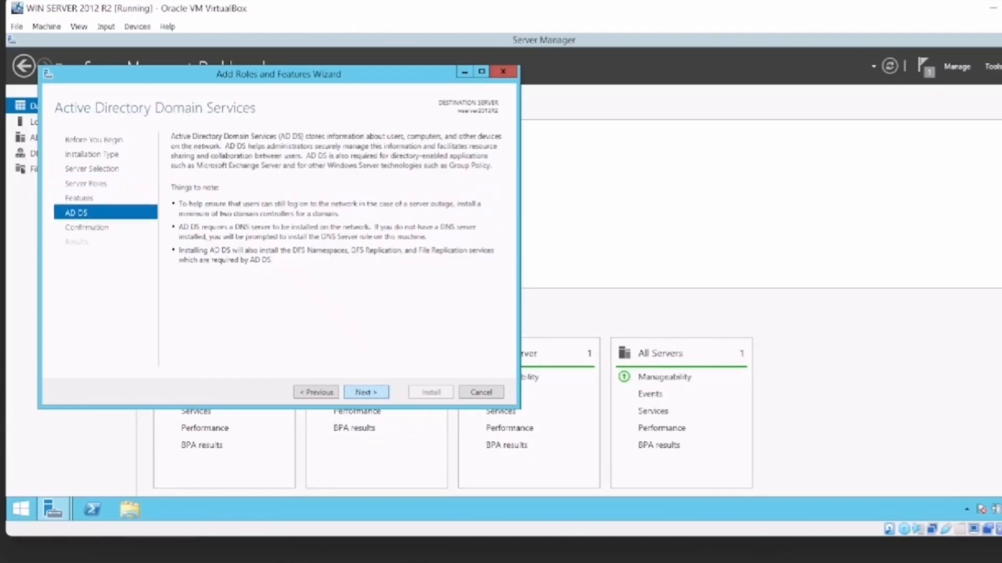
key("Return")
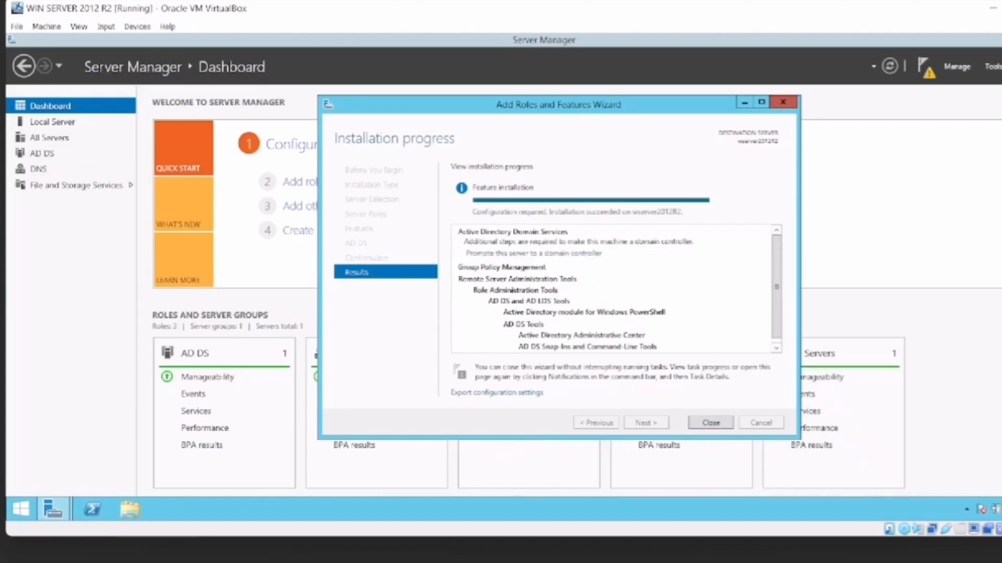
left_click(711, 423)
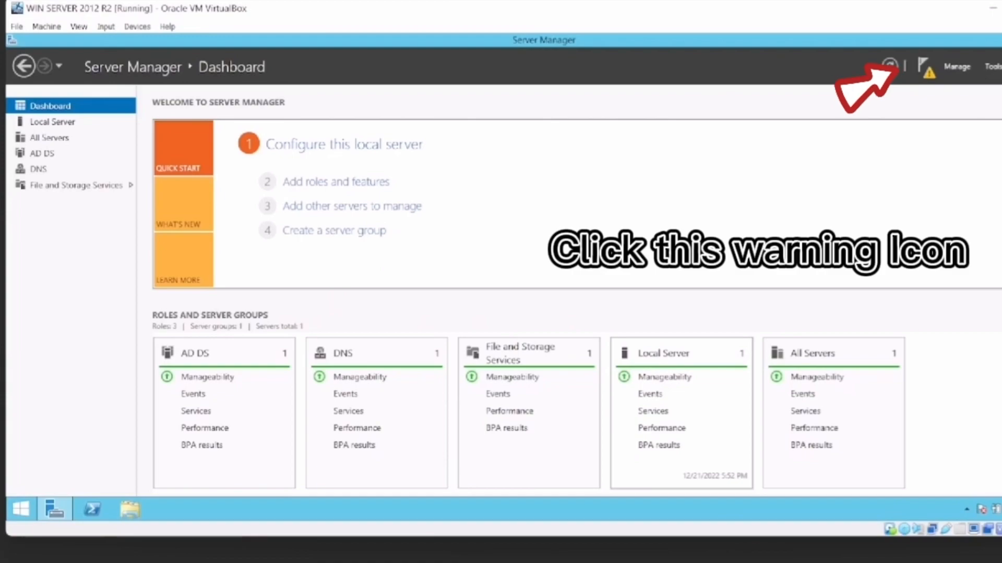
Start promoting the server to a domain controller by adding a new forest with root domain wserver2012R2.com.
left_click(926, 67)
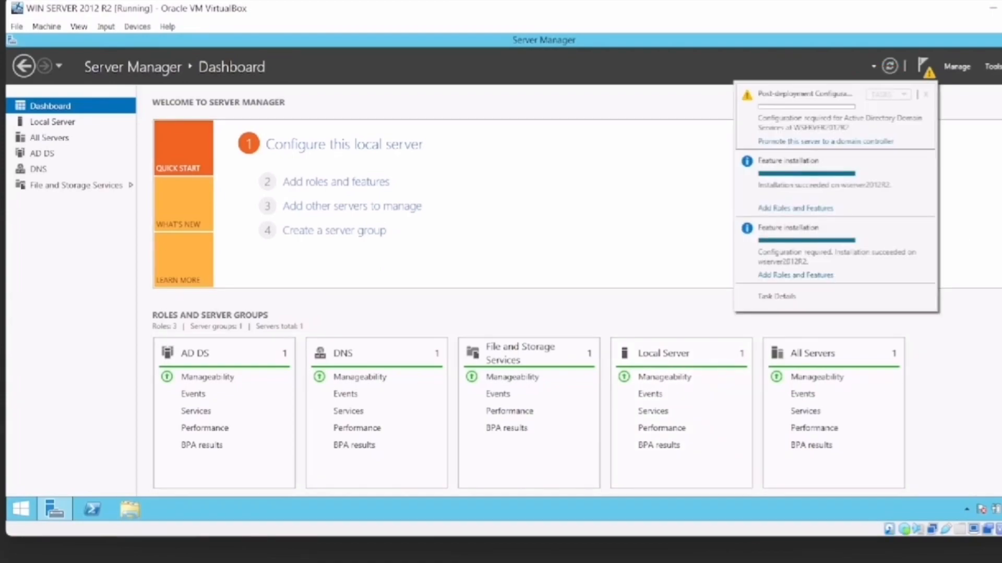
left_click(826, 141)
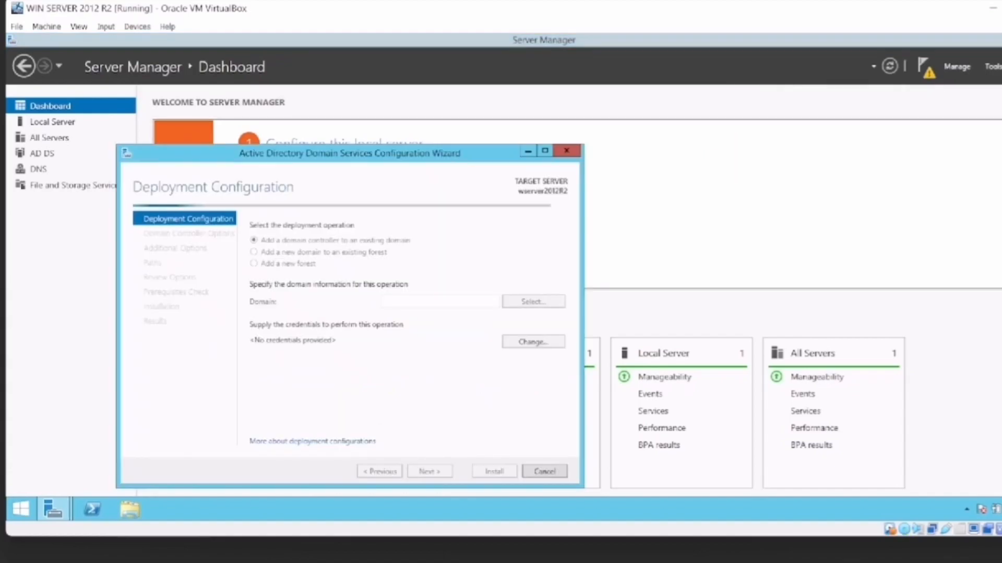
left_click_drag(349, 153, 547, 102)
left_click(450, 213)
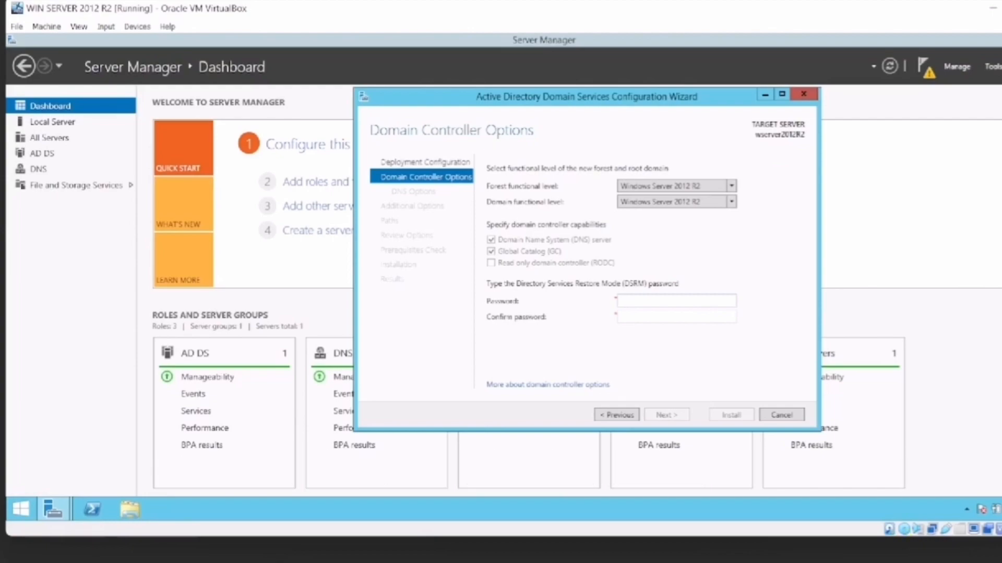
Enter and confirm the Directory Services Restore Mode password, keeping the Windows Server 2012 R2 functional levels.
type("*********")
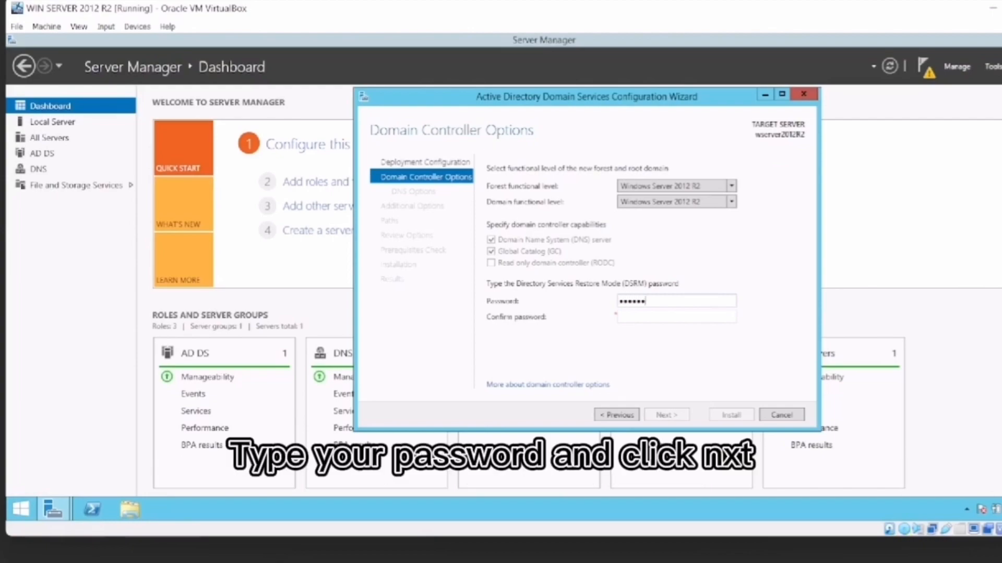
type("*****")
left_click(619, 316)
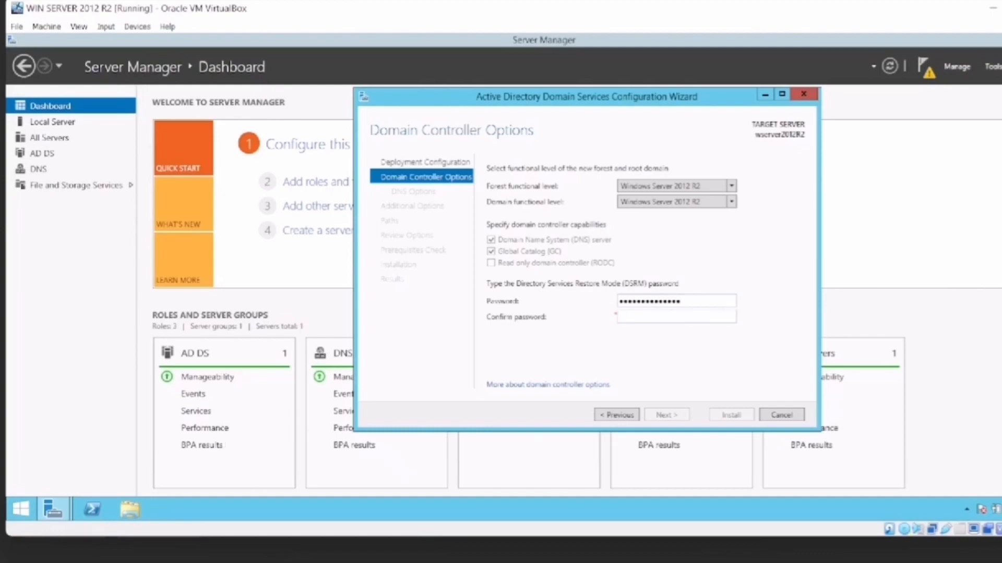
type("**************")
key("Return")
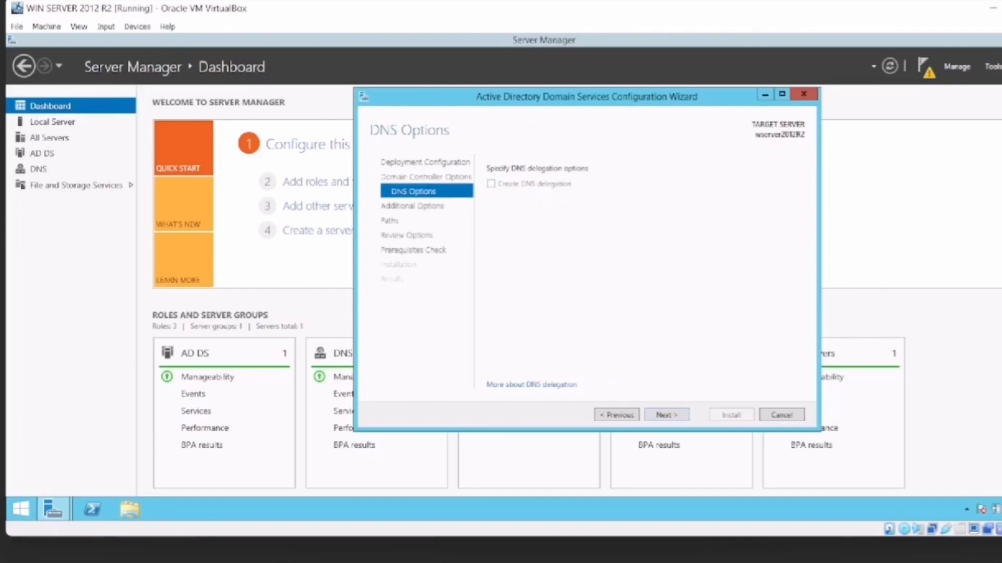
Accept the NetBIOS domain name WSERVER2012R20 and the default AD DS folders, and install the domain controller.
key("Return")
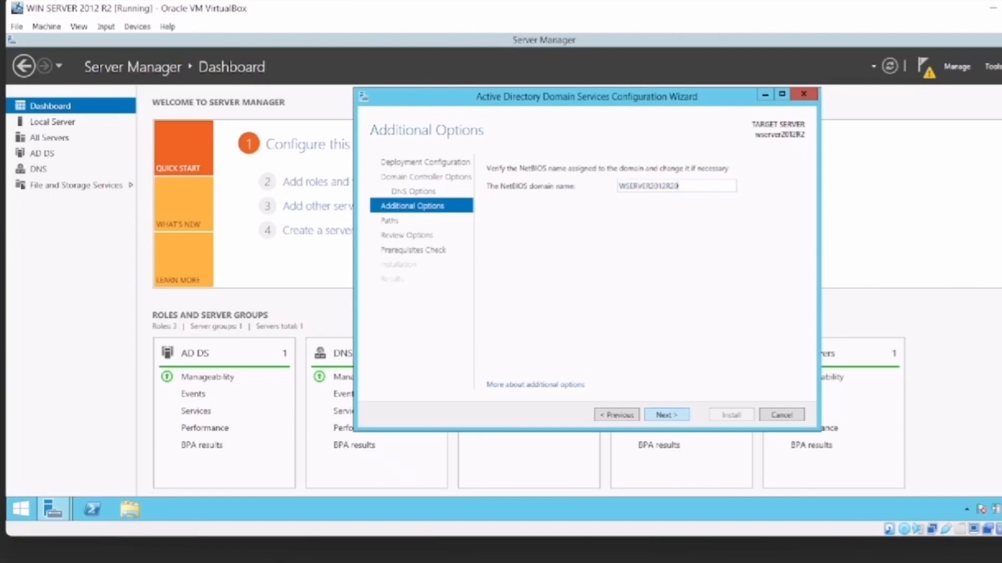
left_click(666, 415)
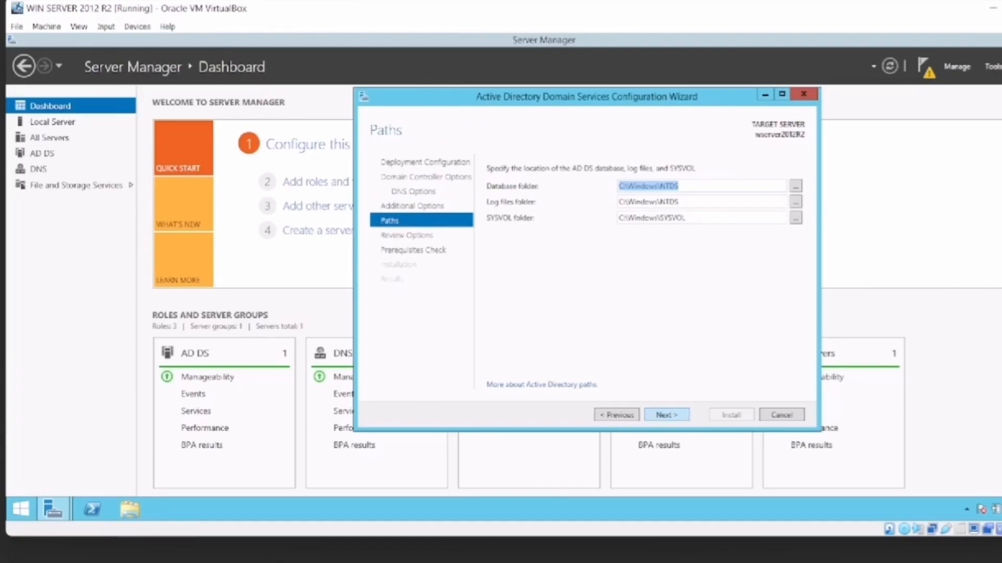
left_click(666, 415)
left_click(666, 415)
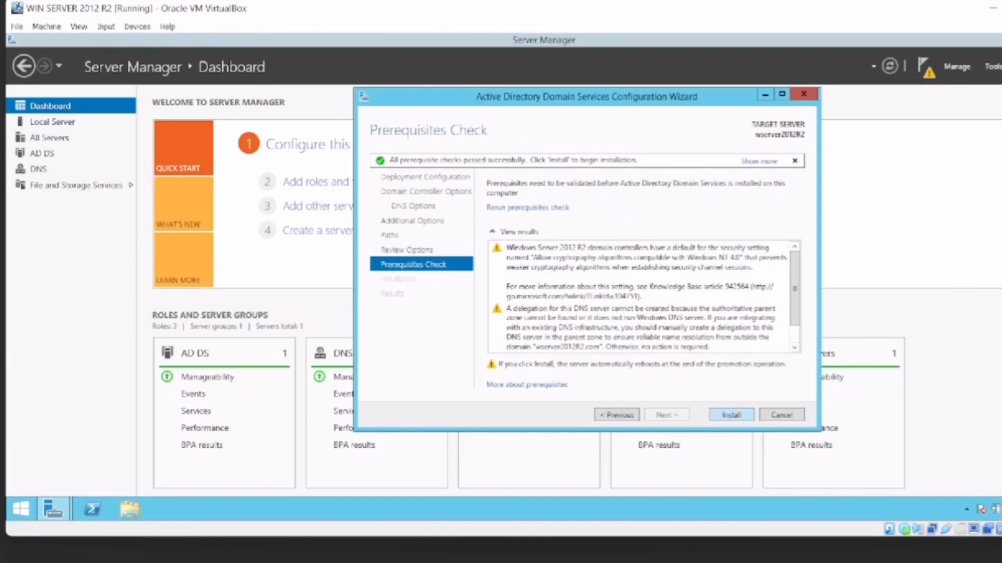
left_click(731, 415)
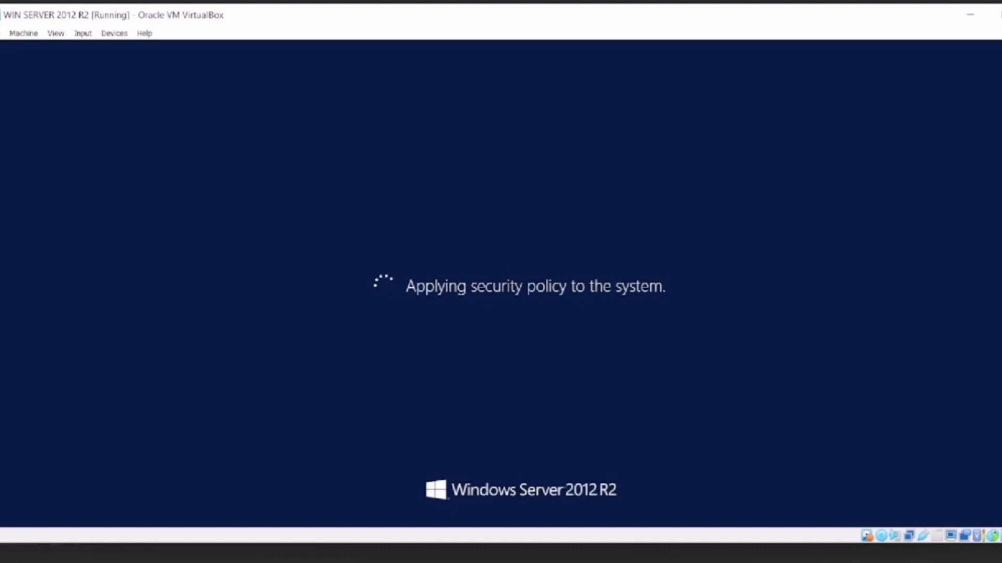
Sign in to the restarted server as the domain administrator with the account password.
key("ctrl+alt+Delete")
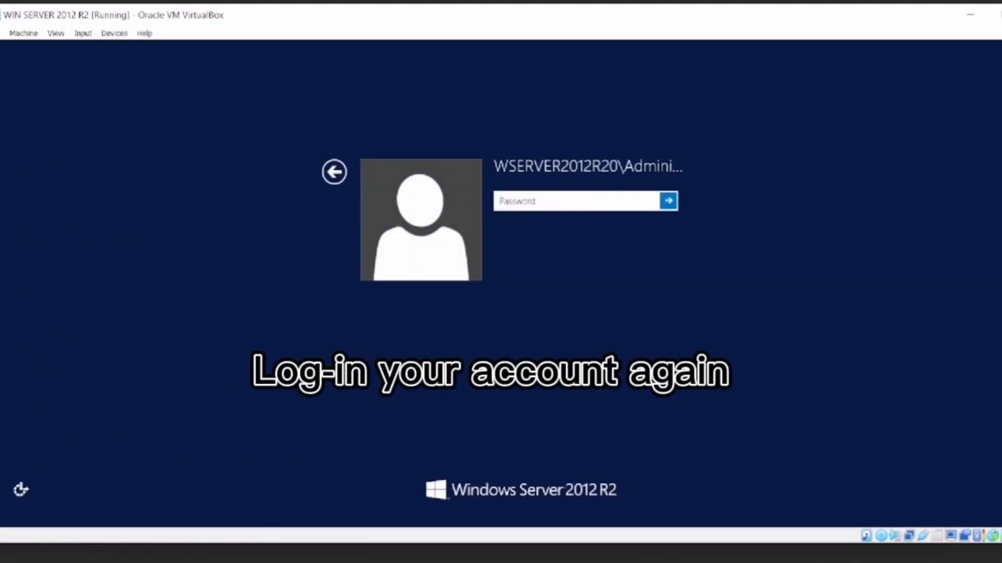
type("•••")
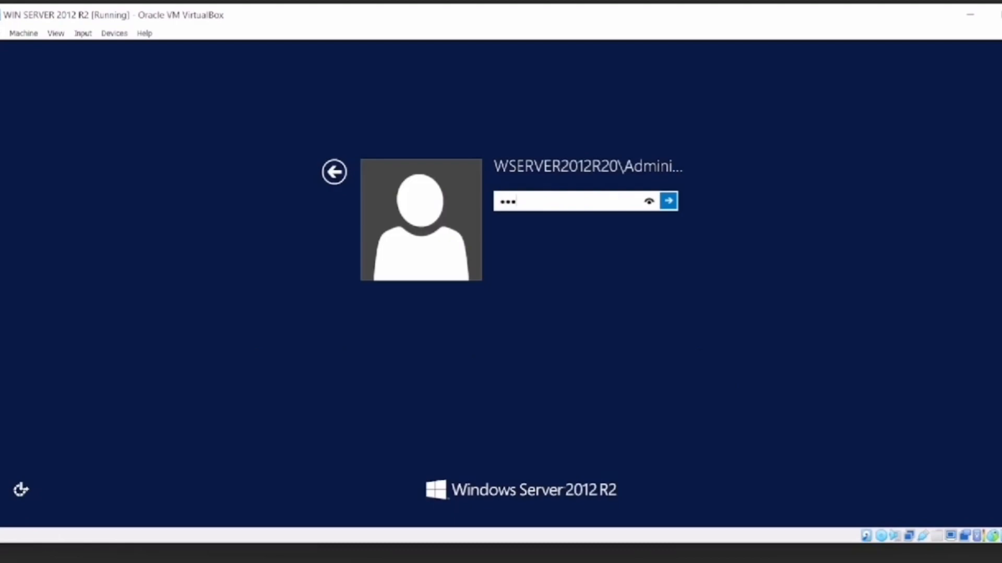
type("•••••••••••")
key("Return")
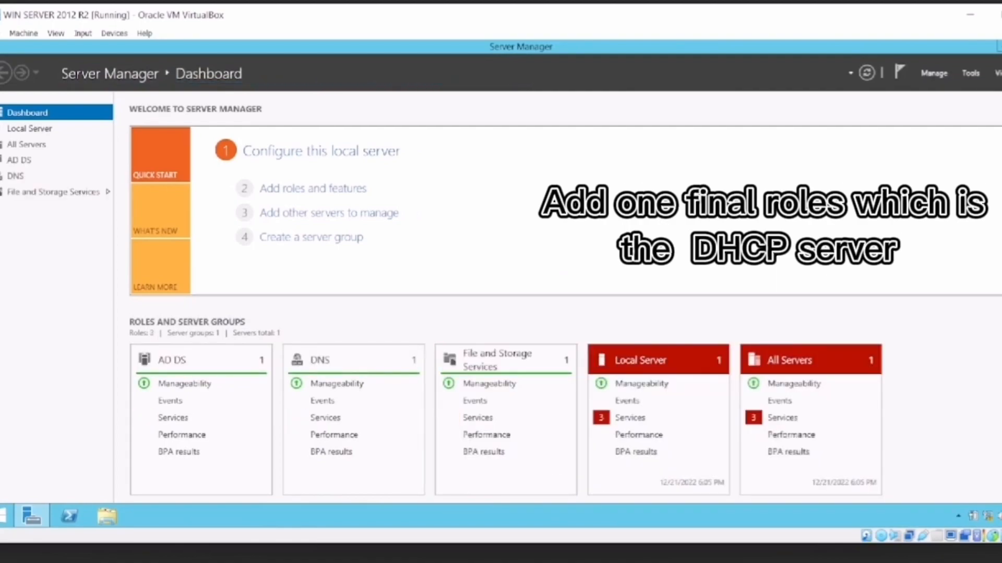
Start another role-based installation on the server and select DHCP Server with its required management tools.
left_click(313, 188)
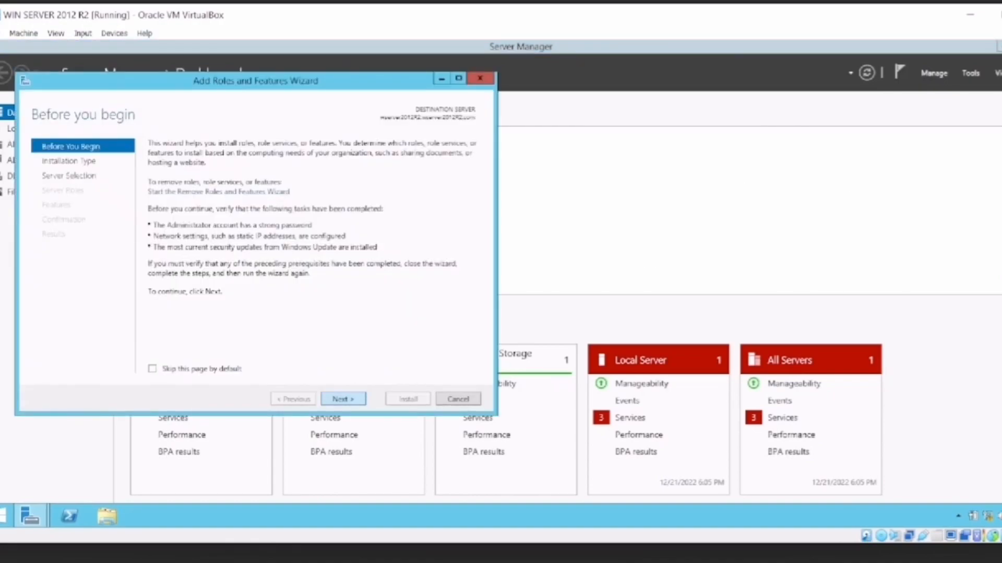
left_click(343, 399)
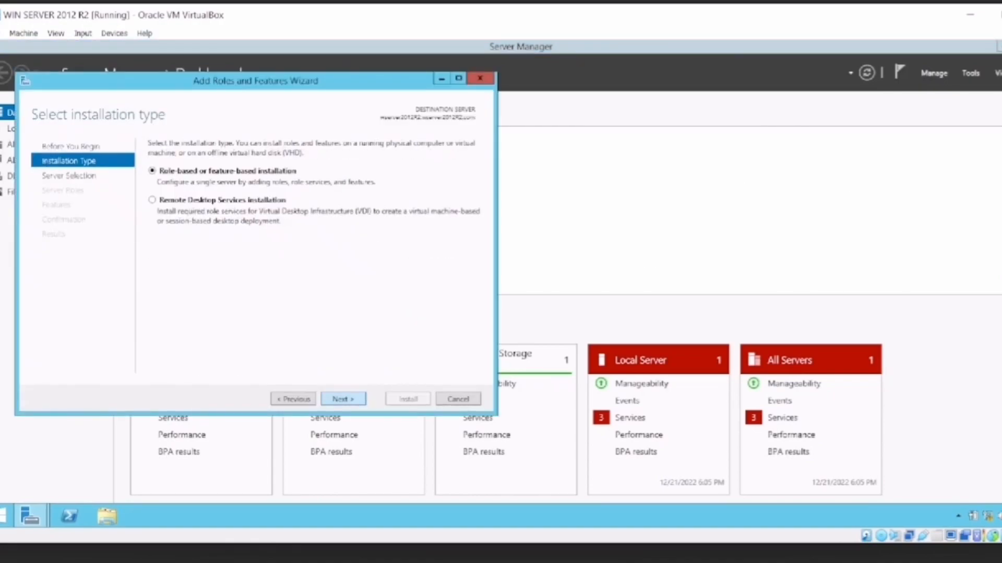
left_click(343, 399)
left_click(343, 399)
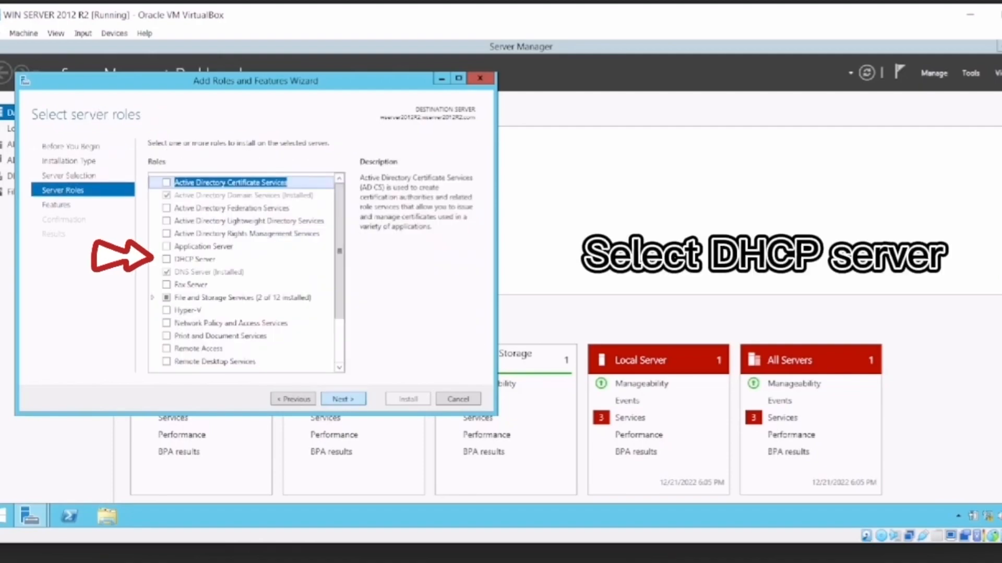
left_click(166, 259)
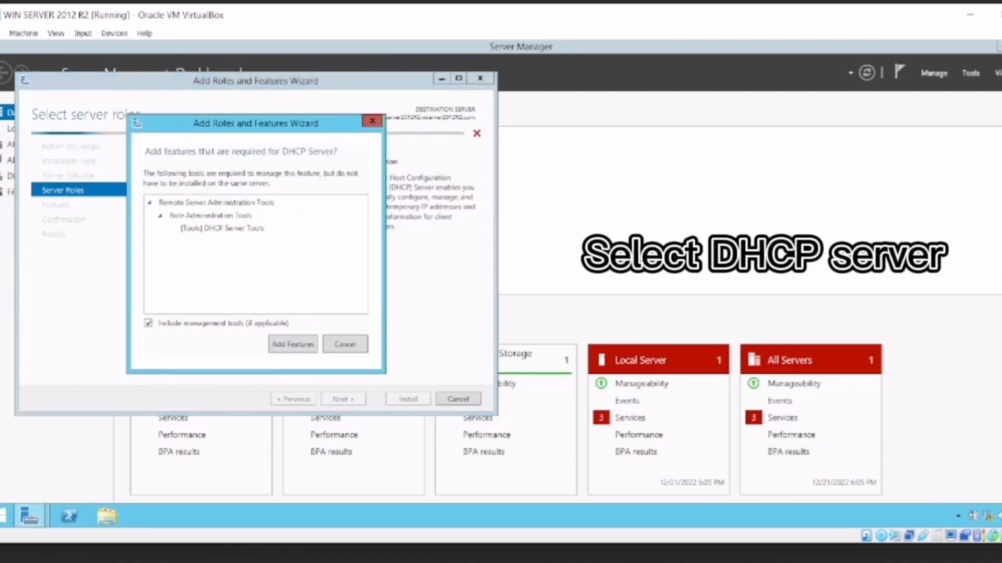
left_click(292, 345)
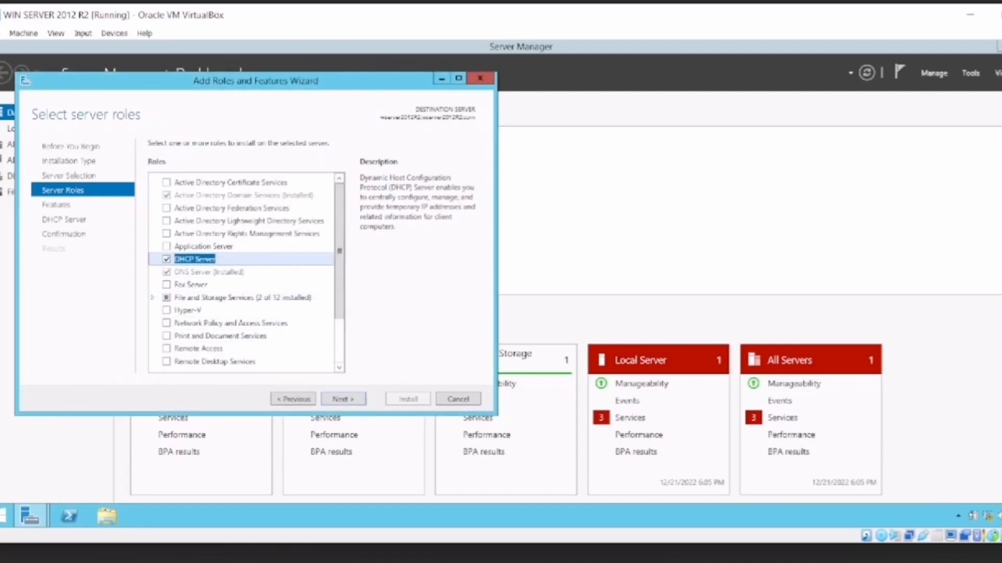
Install the DHCP Server role without additional features.
key("Return")
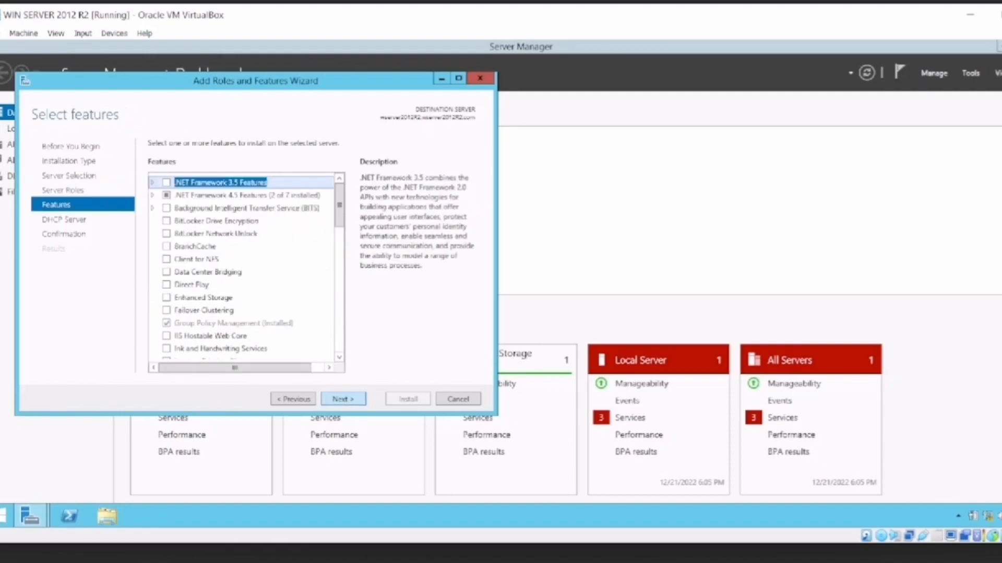
key("Return")
key("Return")
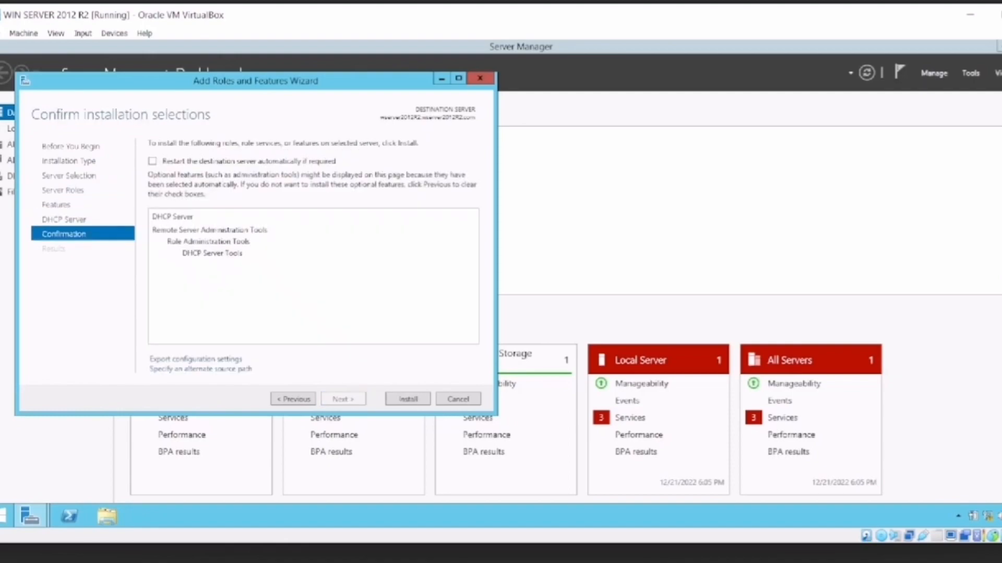
key("Return")
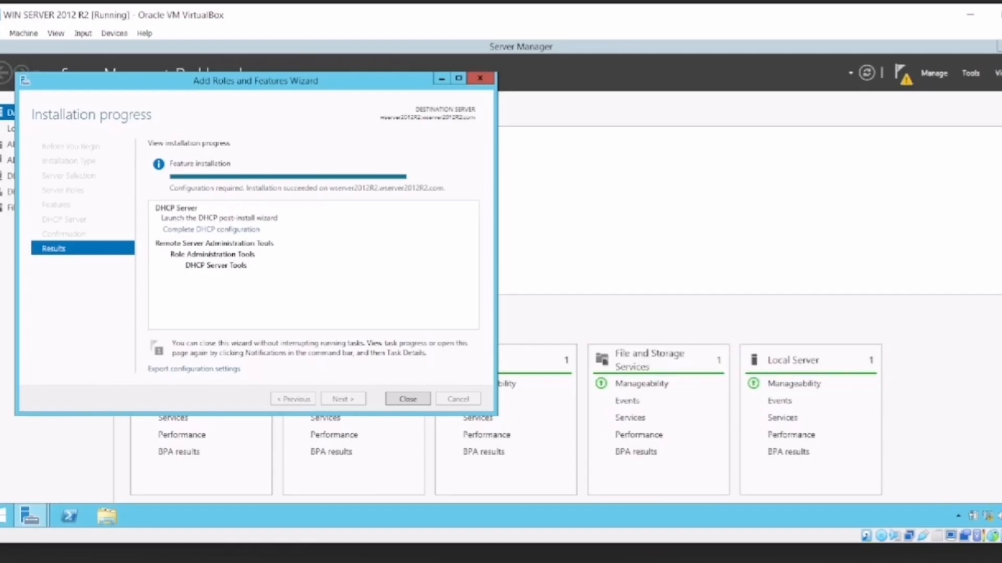
Close the finished role installation wizard and open the DHCP management console.
left_click_drag(208, 80, 462, 110)
left_click(661, 429)
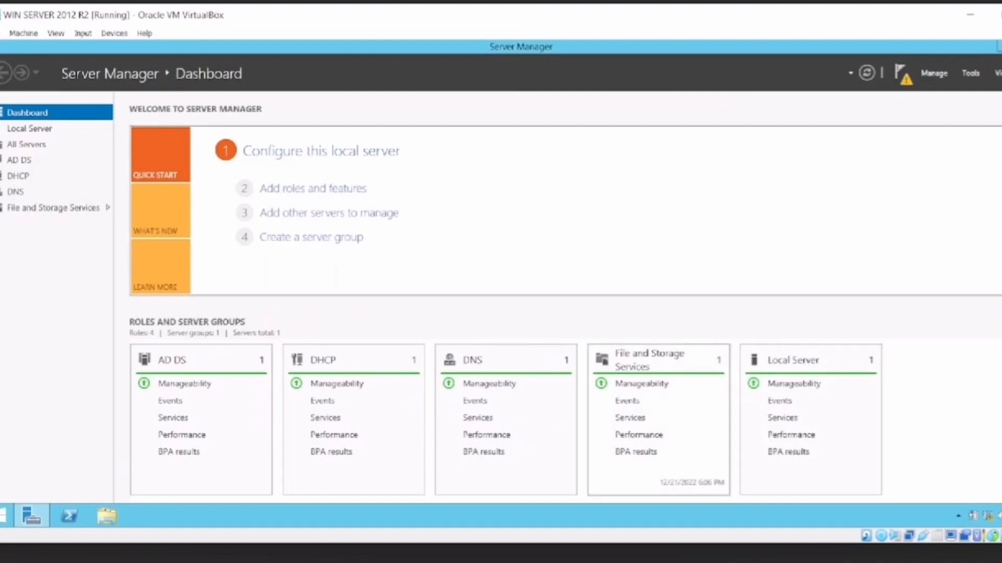
left_click(900, 72)
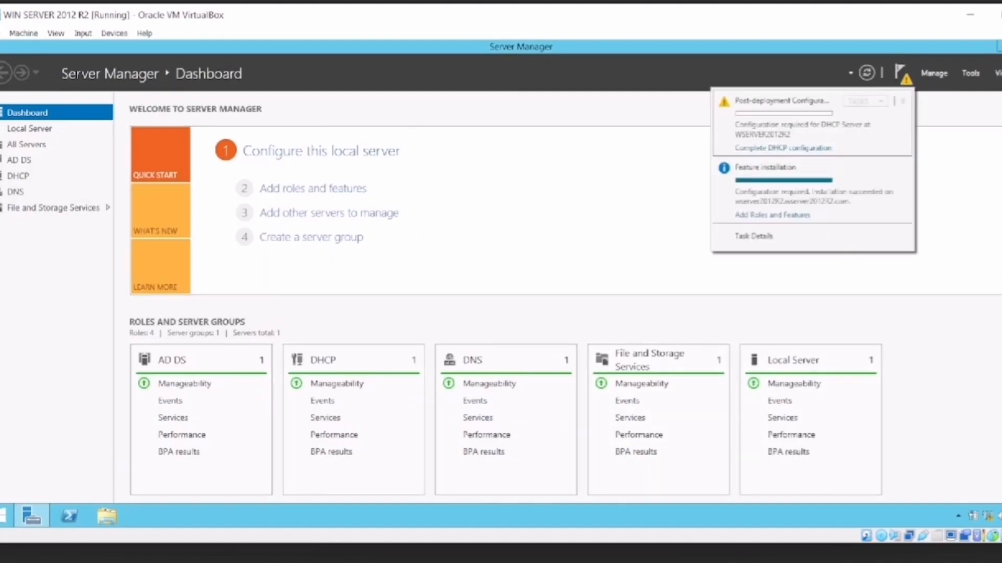
left_click(971, 73)
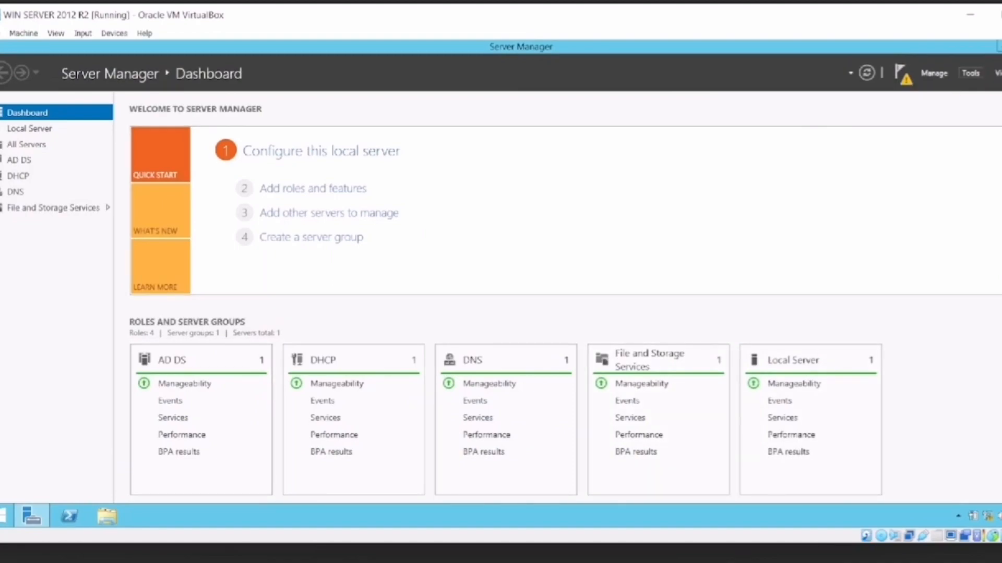
left_click(970, 73)
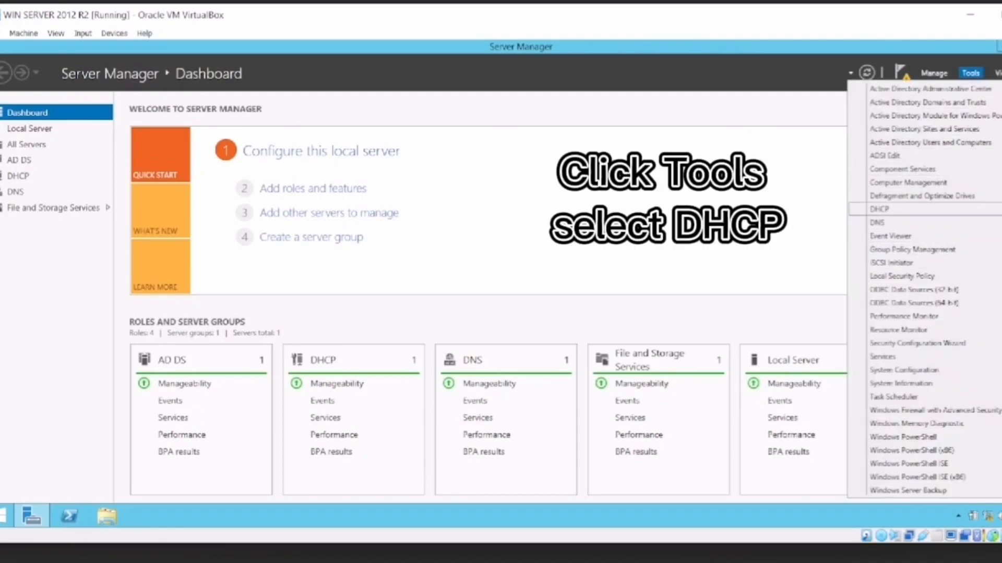
left_click(887, 209)
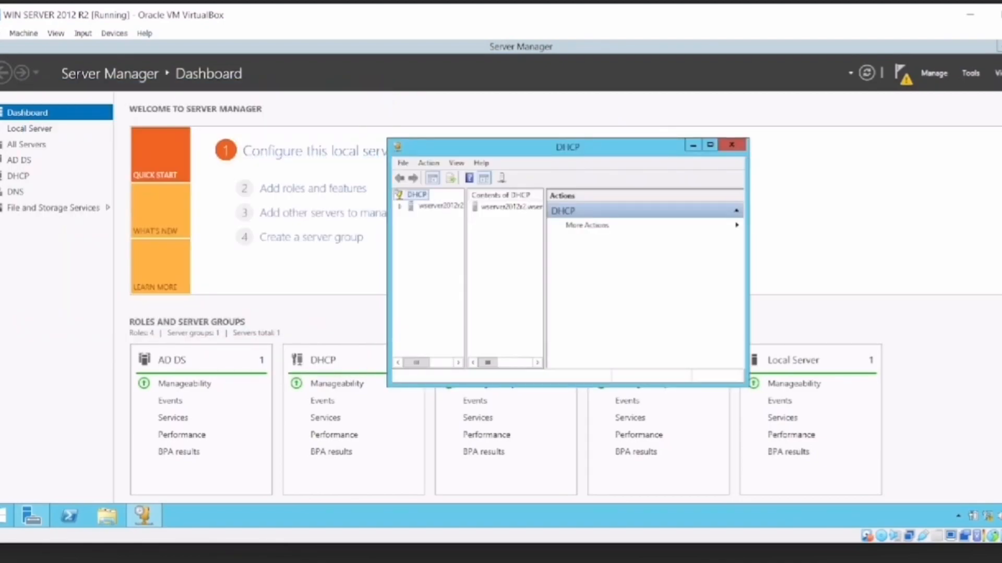
Start a new scope under the server's IPv4 node and name it "selver scope", without a description.
double_click(440, 207)
double_click(437, 218)
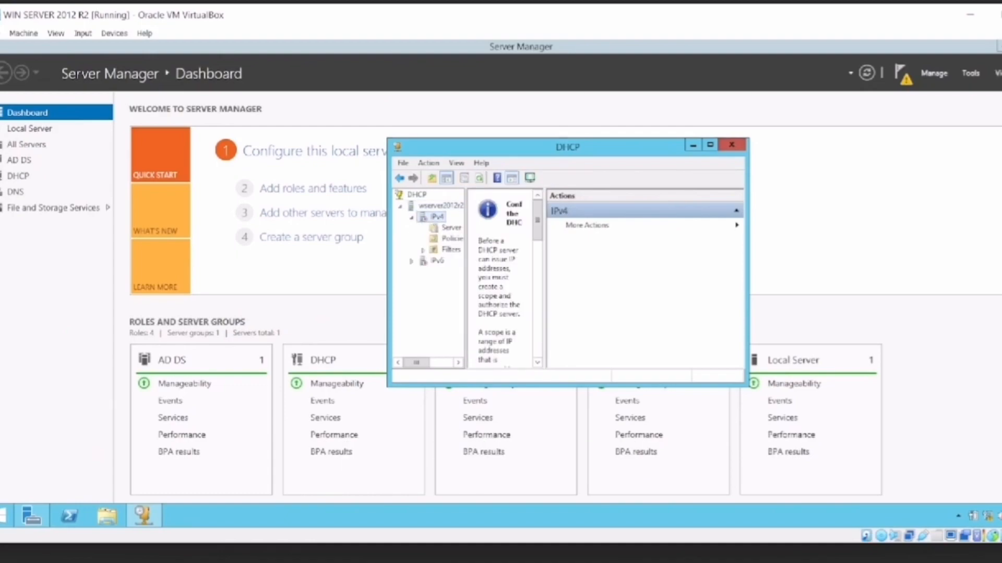
right_click(436, 217)
left_click(465, 234)
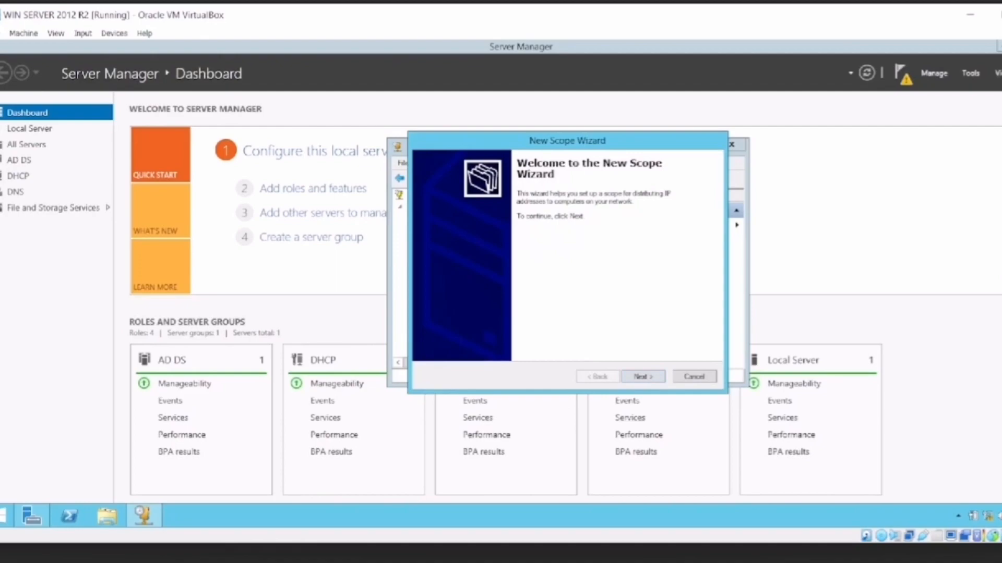
left_click(643, 377)
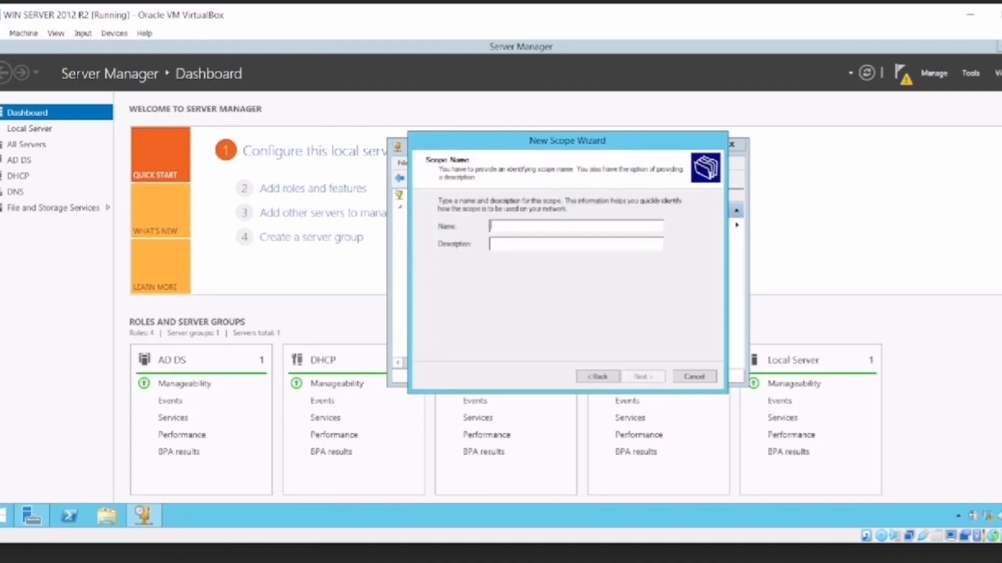
type("s")
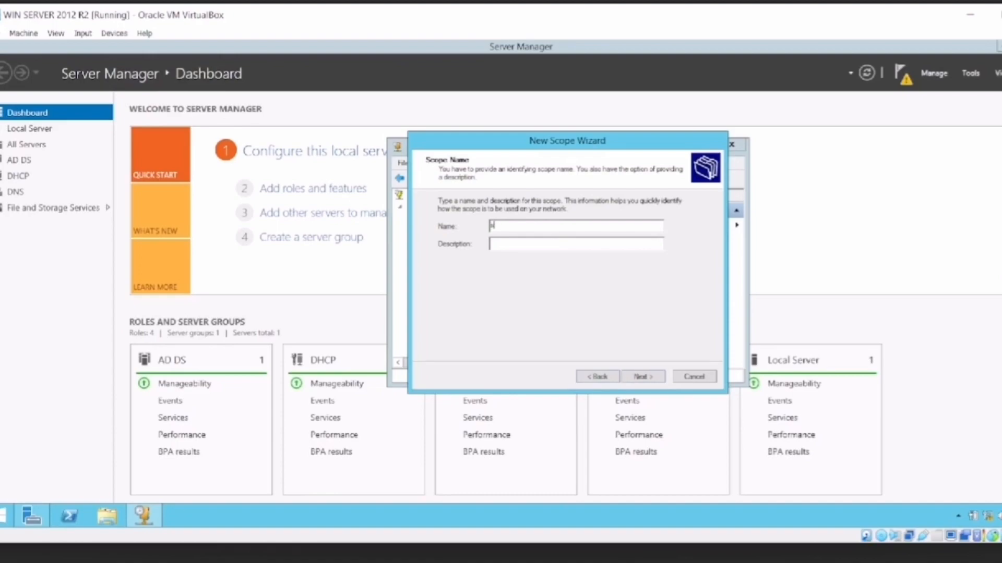
type("elver scope")
key("Return")
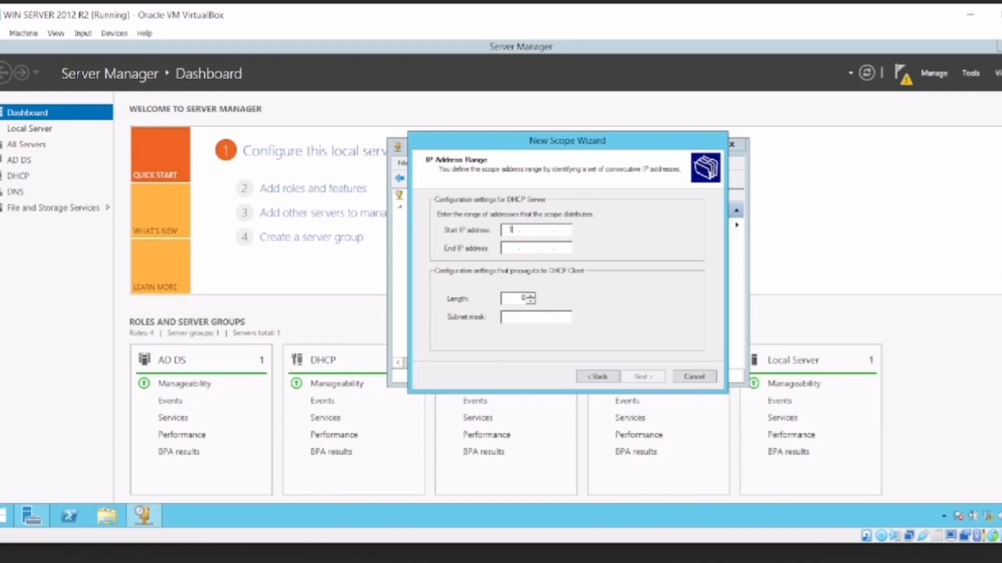
Set the scope's address range from 192.168.1.30 to 192.168.1.80, keeping the subnet mask 255.255.255.0.
type("192.168.1.30")
key("Tab")
type("192 . ")
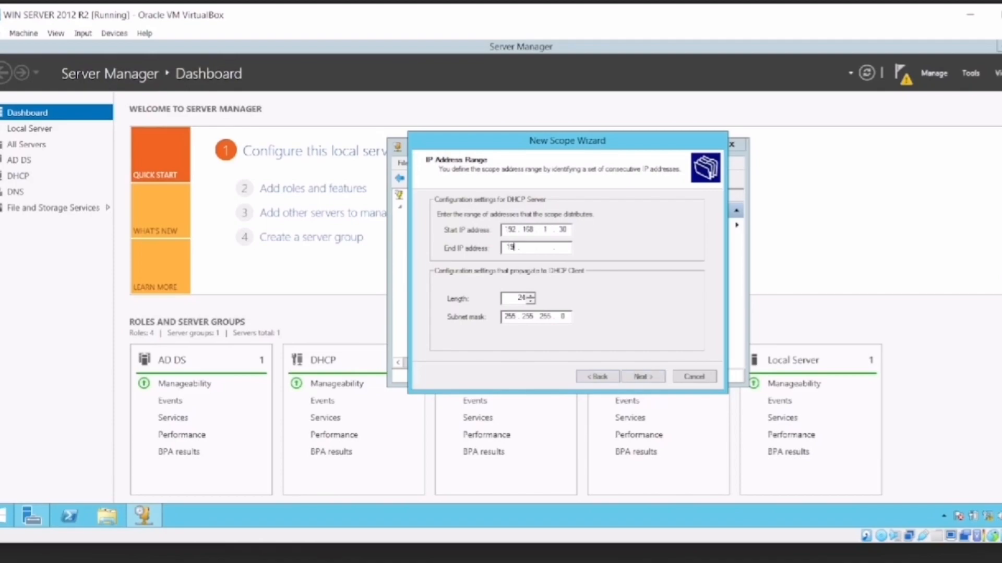
type("168 . 1 . 80")
left_click(642, 377)
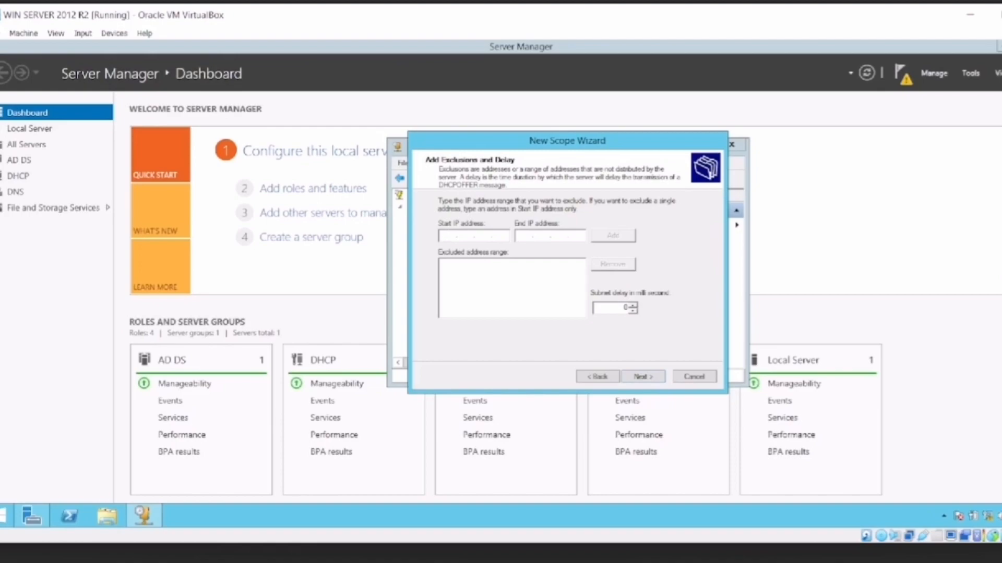
Keep the scope without exclusions, with the default lease duration, choose to configure DHCP options now, and specify no router.
left_click(642, 376)
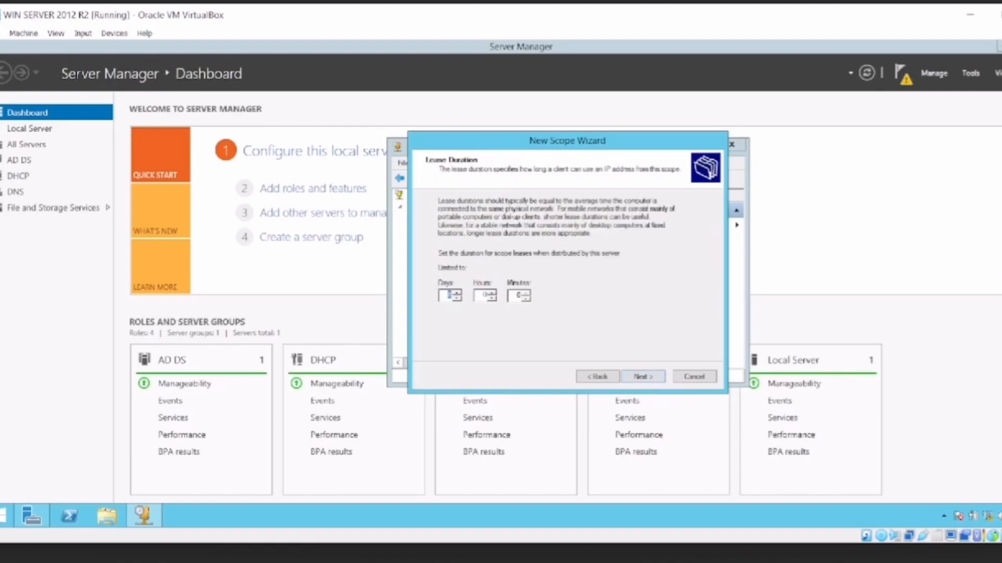
left_click(643, 377)
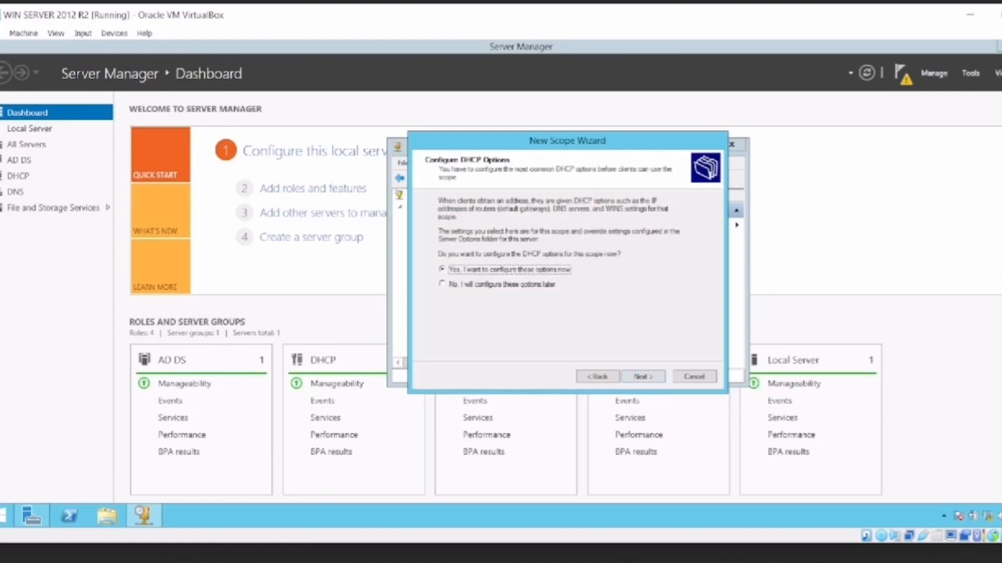
left_click(643, 377)
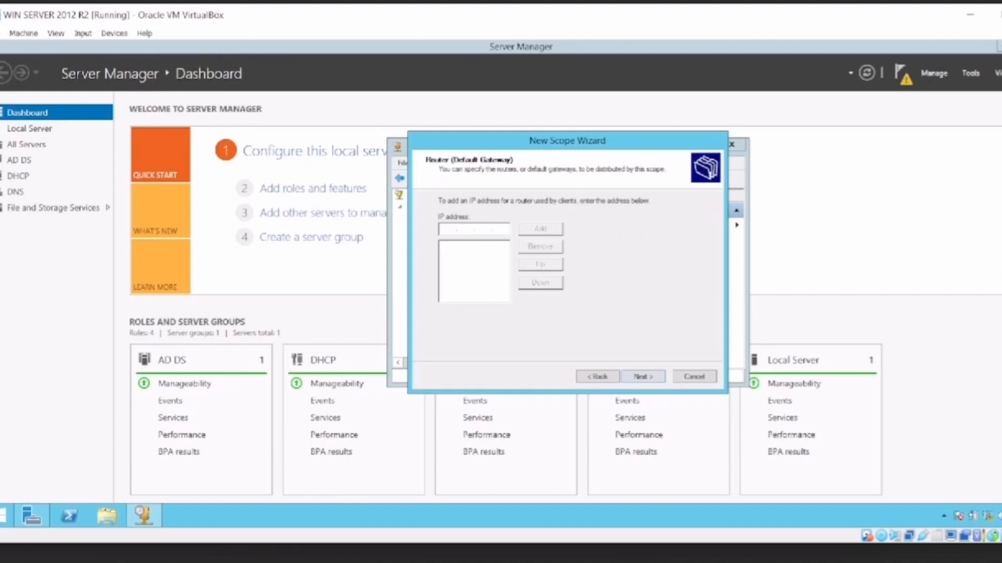
left_click(642, 377)
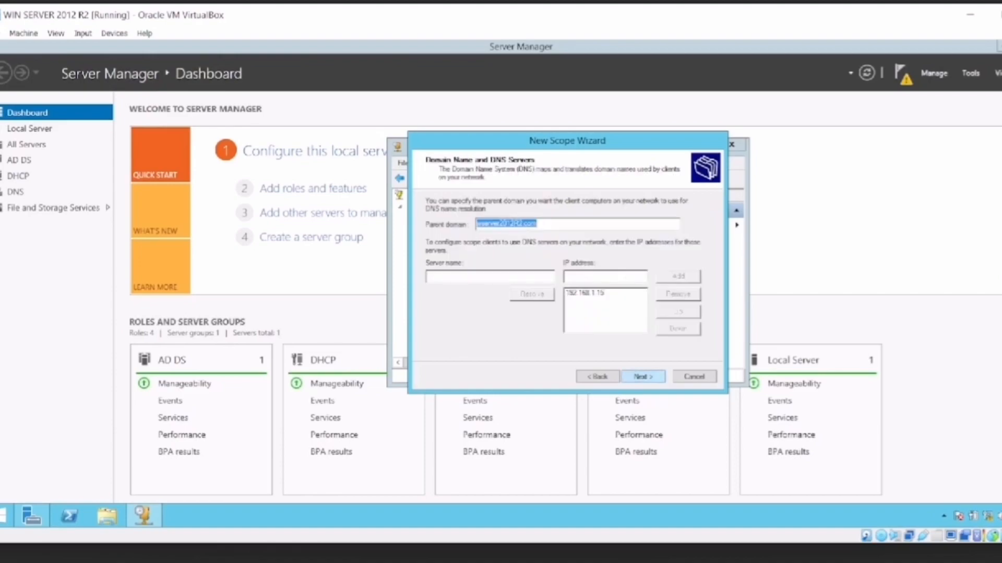
Accept the default parent domain, DNS server and remaining scope settings, finish the new scope, and close the DHCP console.
left_click(643, 377)
left_click(643, 376)
left_click(643, 377)
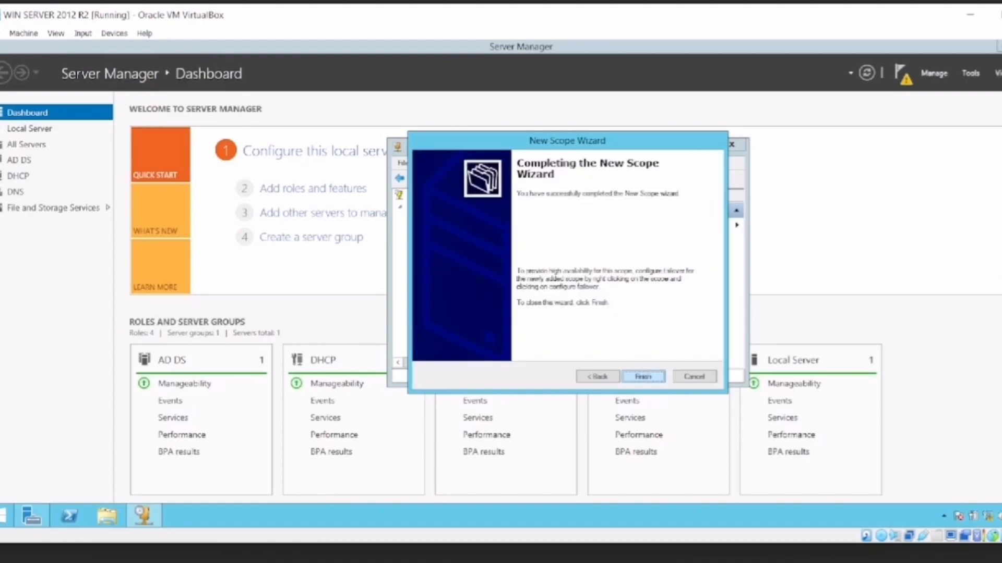
left_click(642, 377)
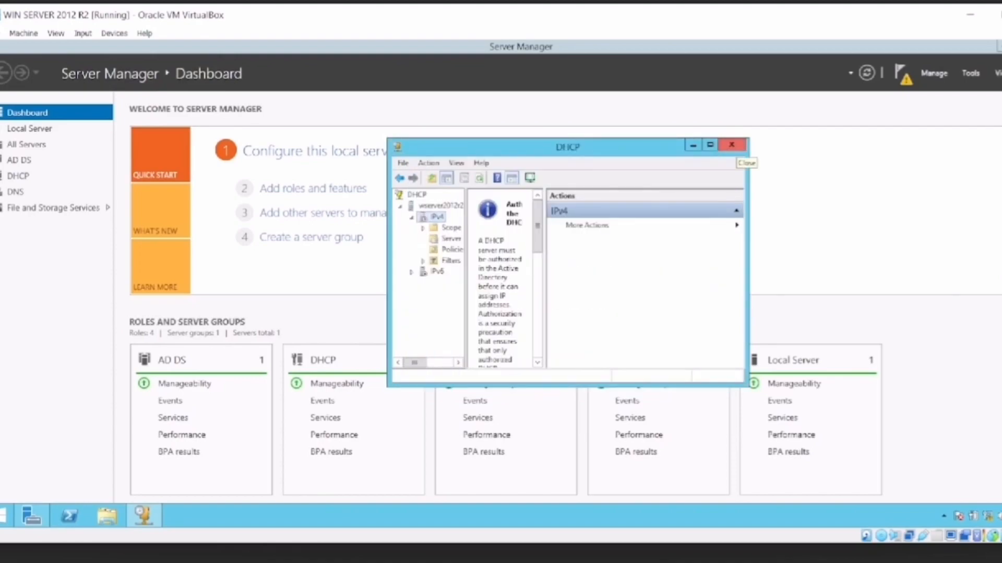
left_click(732, 144)
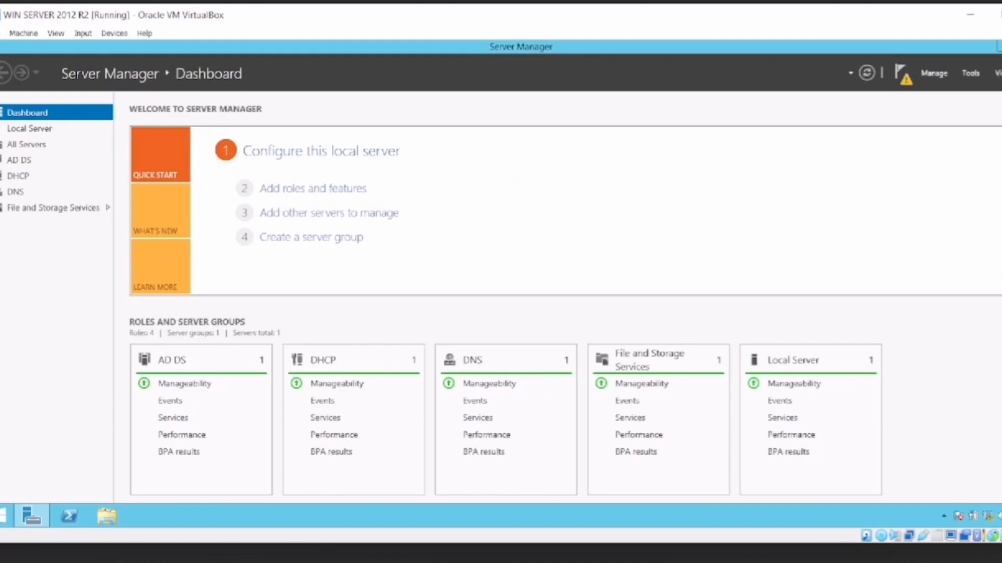
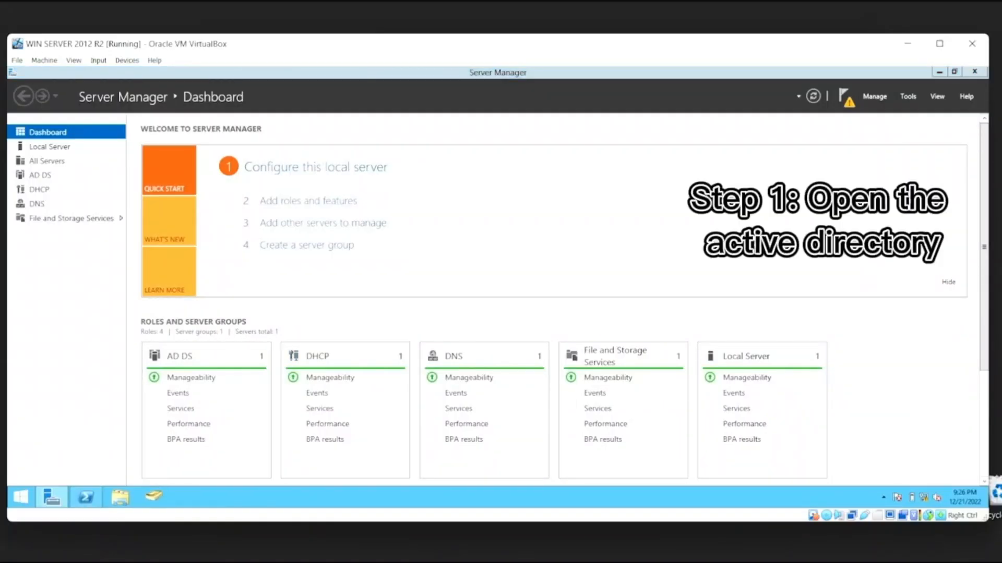
Open Active Directory Users and Computers and expand the wserver2012R2.com domain.
left_click(154, 497)
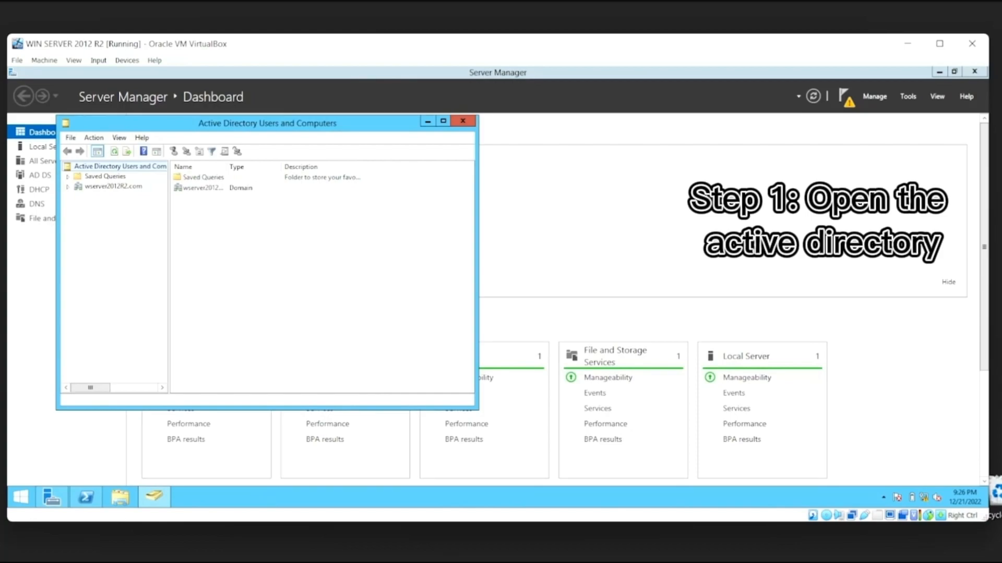
left_click_drag(378, 127, 552, 146)
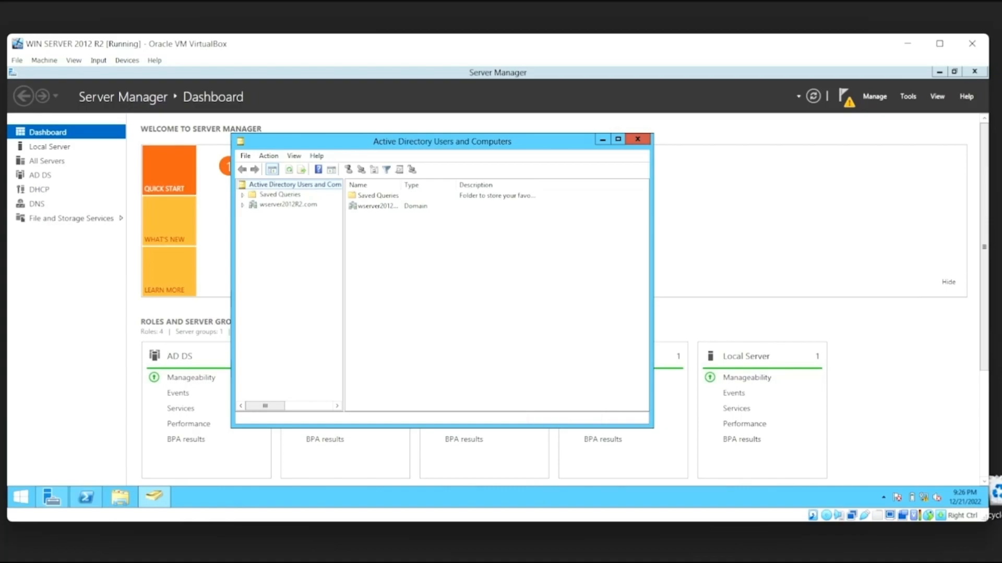
left_click(242, 205)
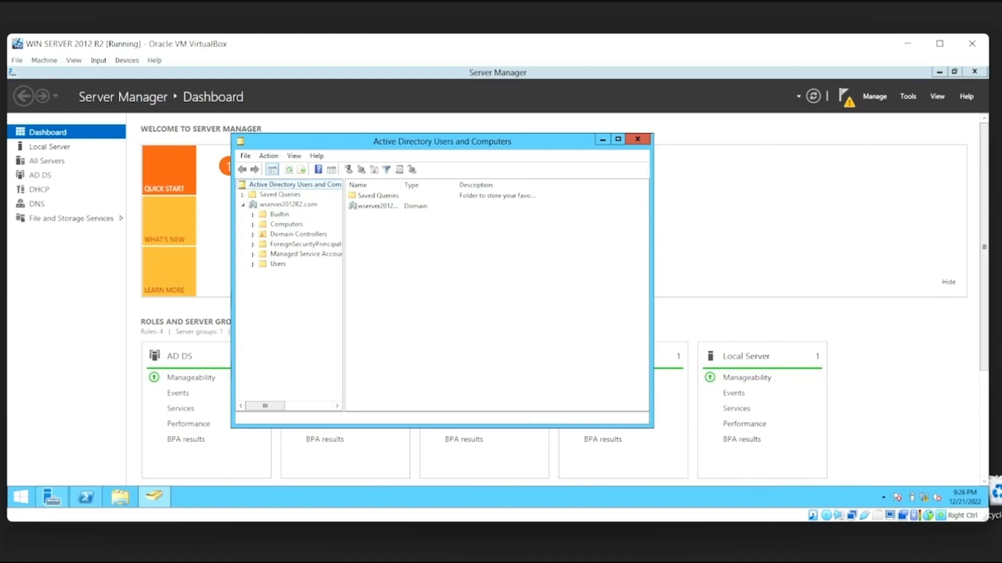
Create an organizational unit named "deployment1" directly under the wserver2012R2.com domain.
right_click(285, 205)
right_click(284, 205)
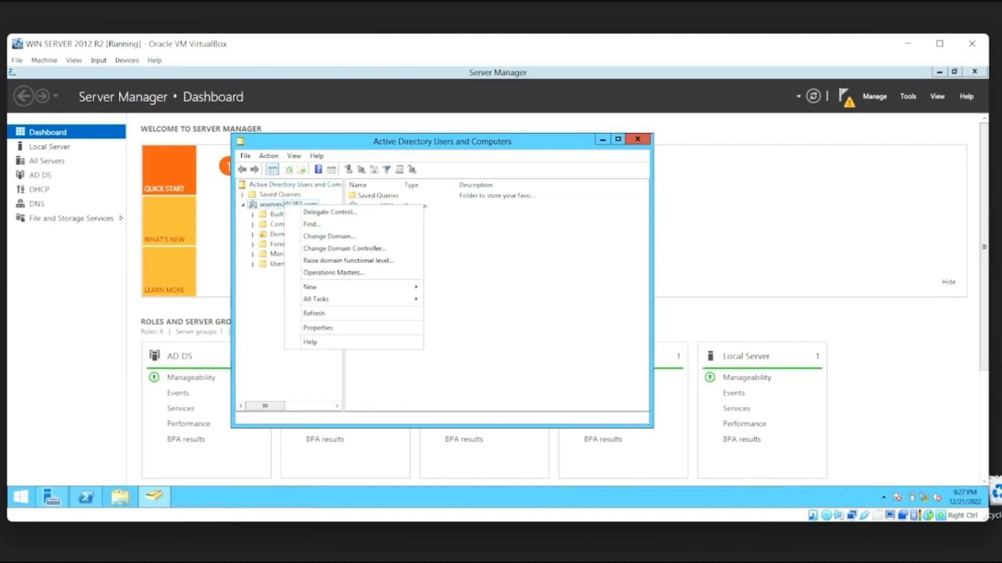
mouse_move(352, 287)
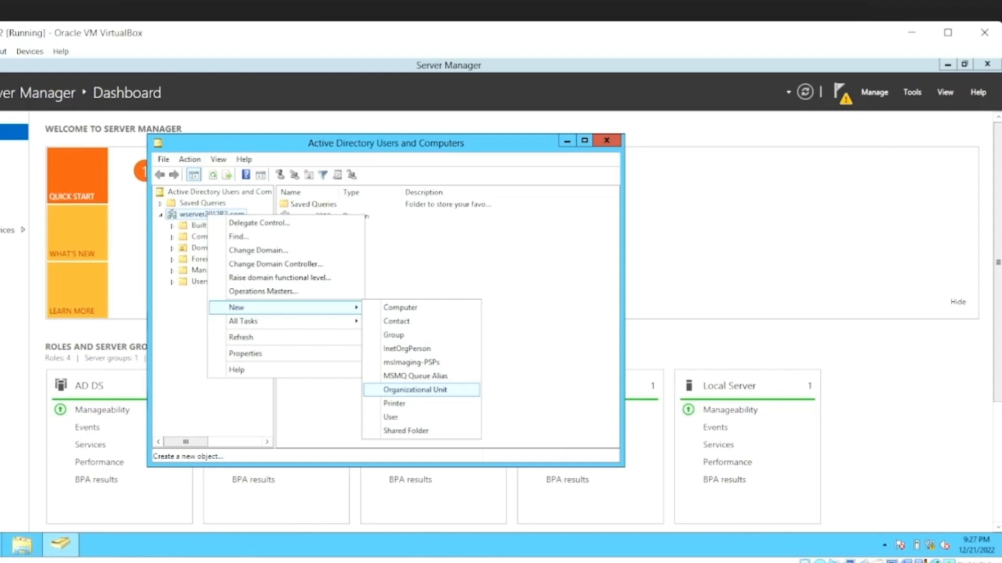
key("Return")
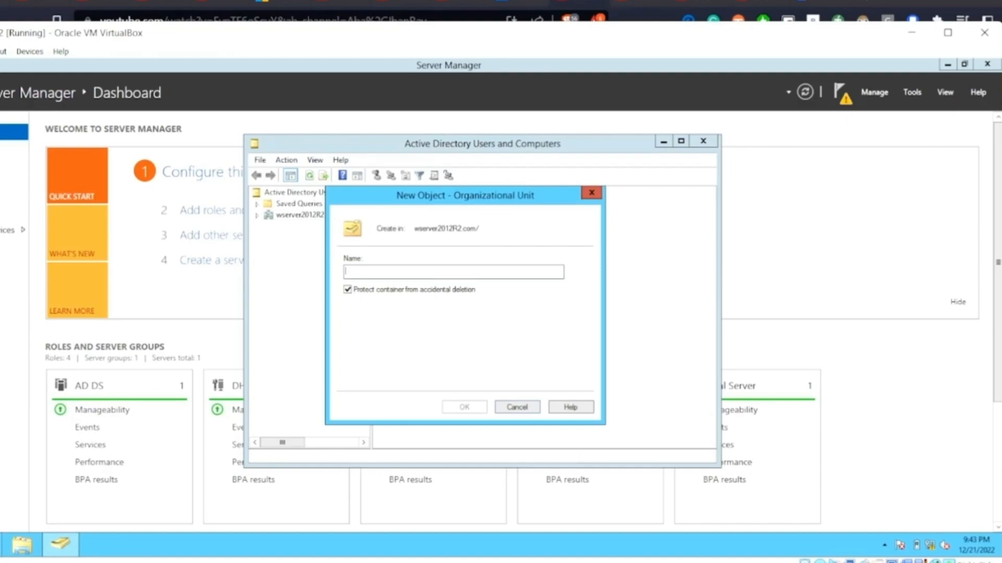
type("depl")
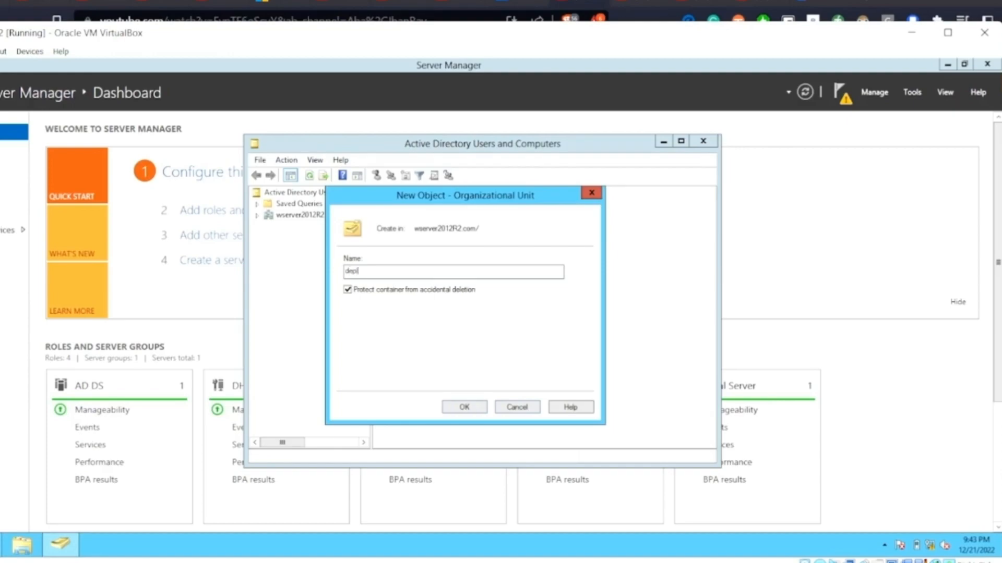
type("oyment 1")
key("Return")
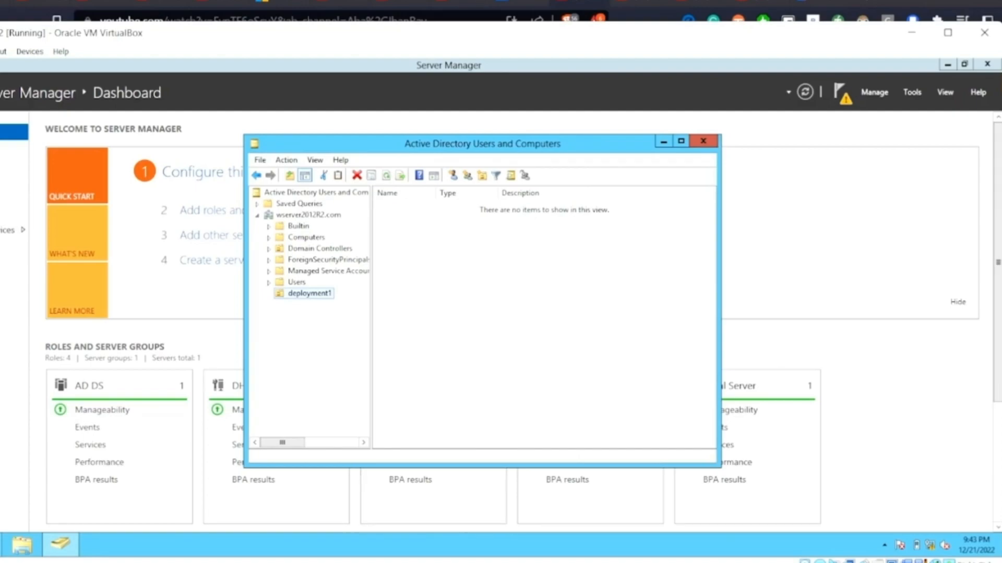
right_click(319, 292)
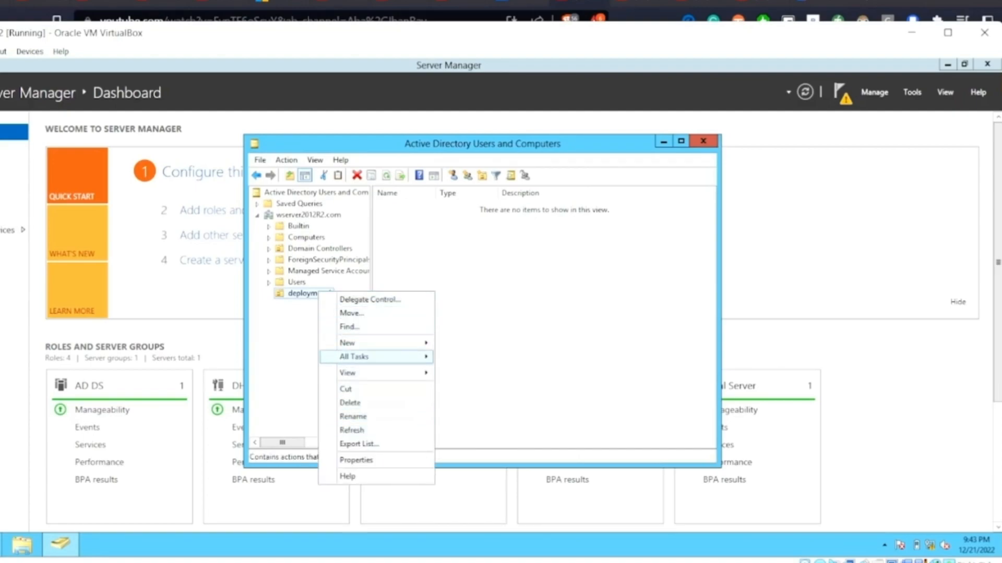
mouse_move(376, 343)
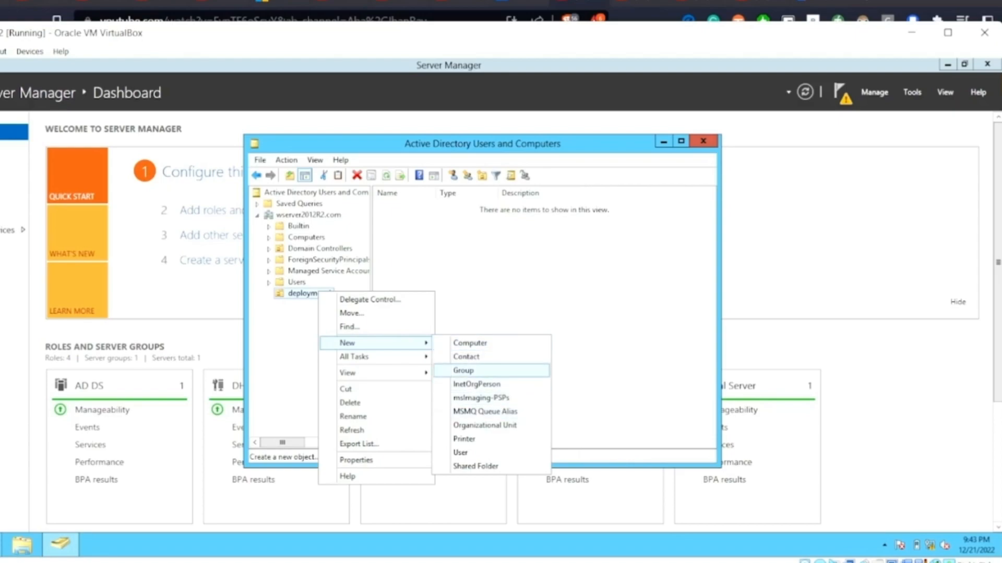
left_click(463, 370)
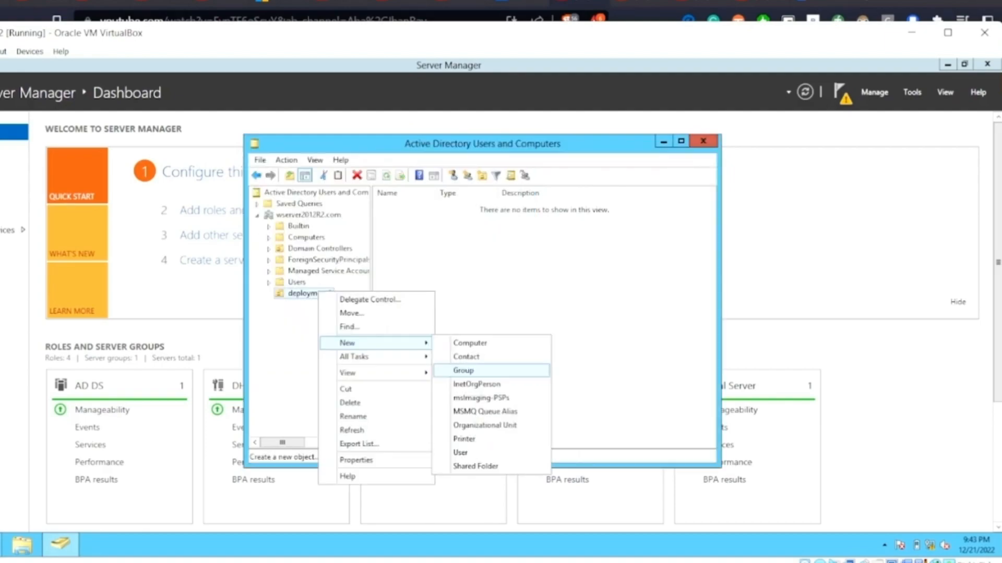
left_click(464, 370)
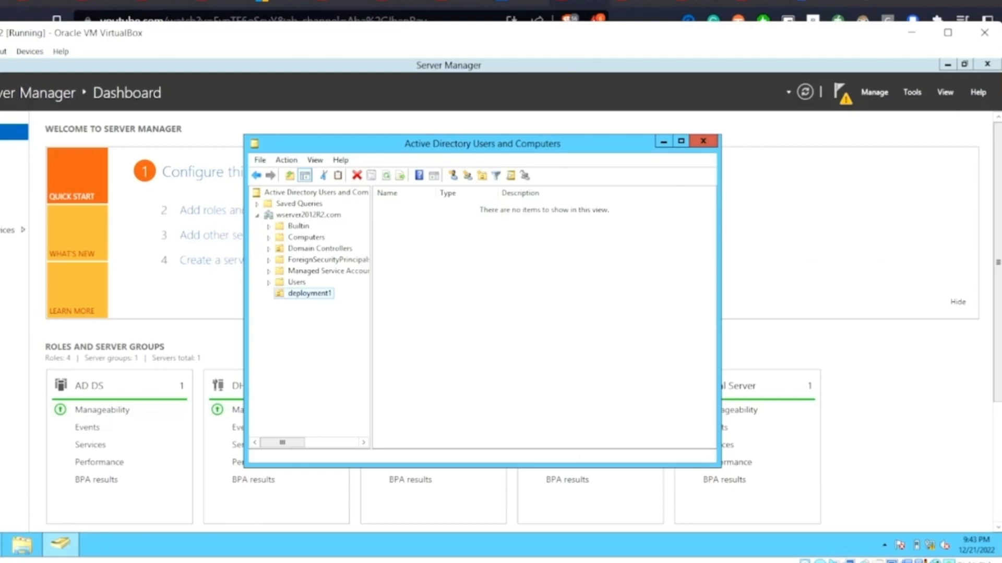
Create a global security group named "ICTS" inside the deployment1 organizational unit.
right_click(313, 293)
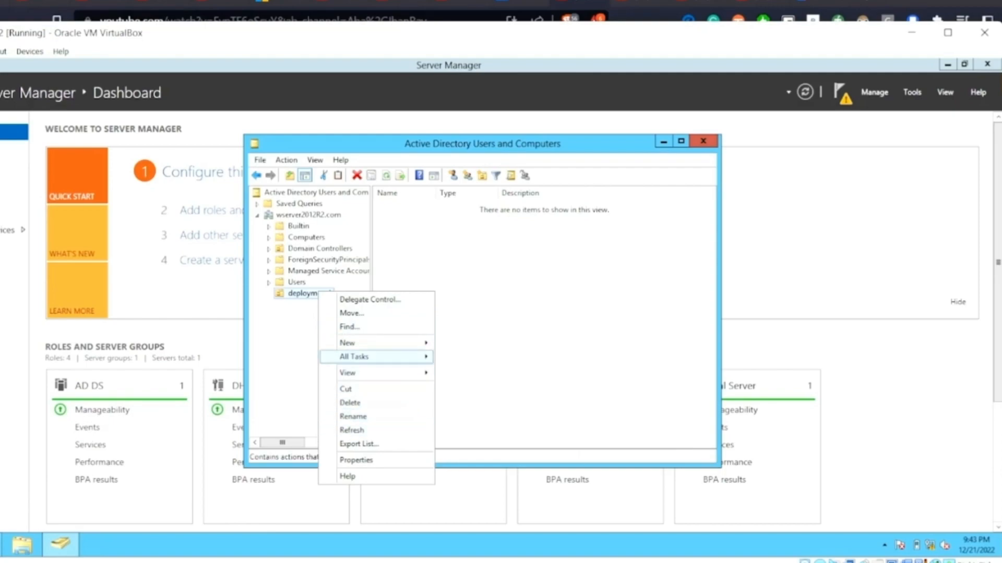
mouse_move(360, 344)
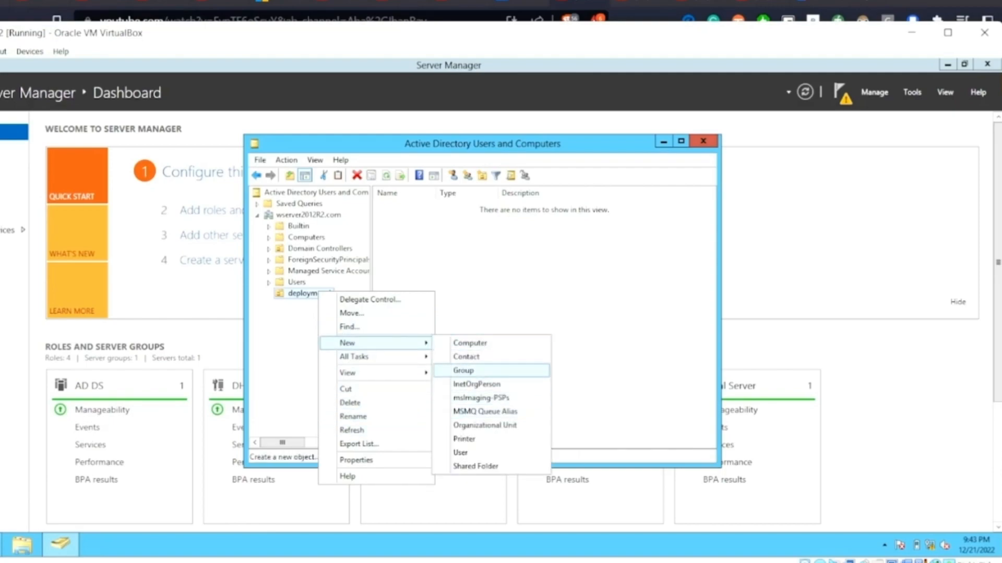
left_click(464, 371)
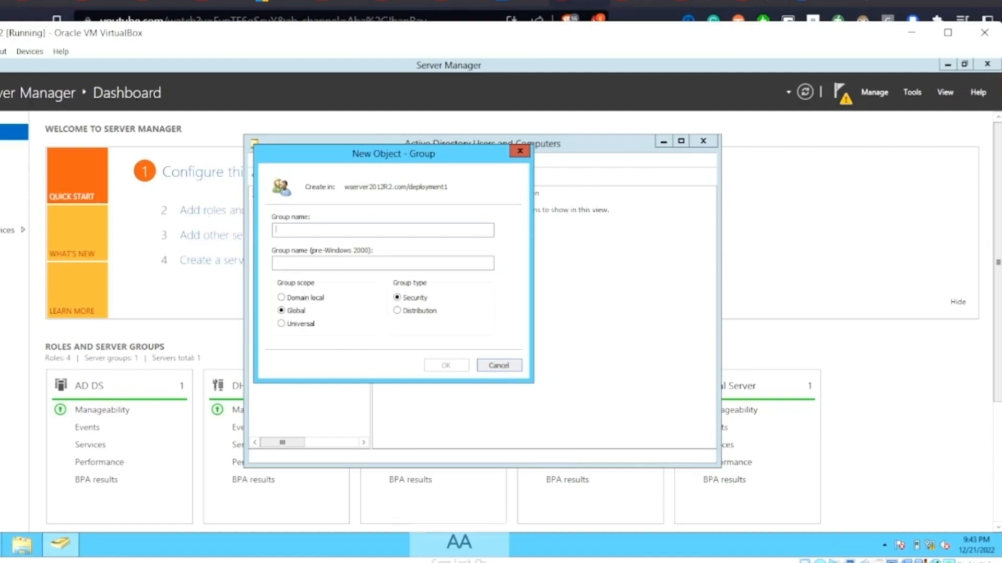
type("ICTS")
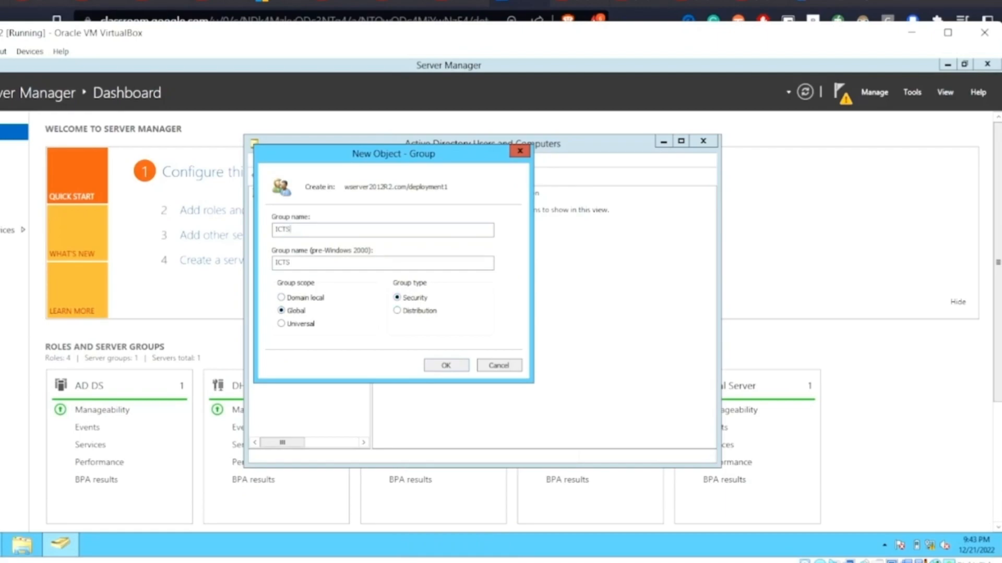
left_click(446, 365)
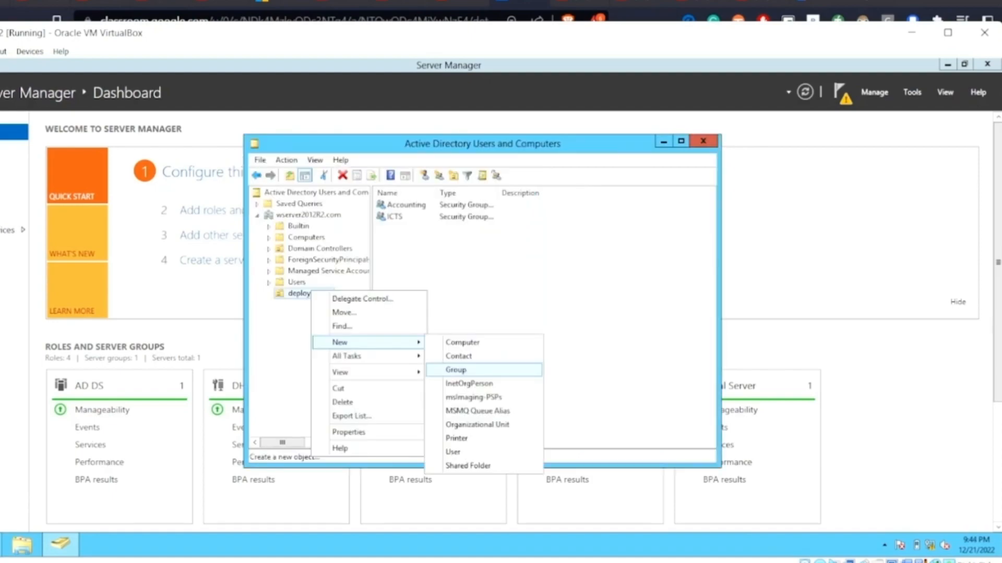
Create a second global security group named "HRMS" in the deployment1 organizational unit.
left_click(456, 369)
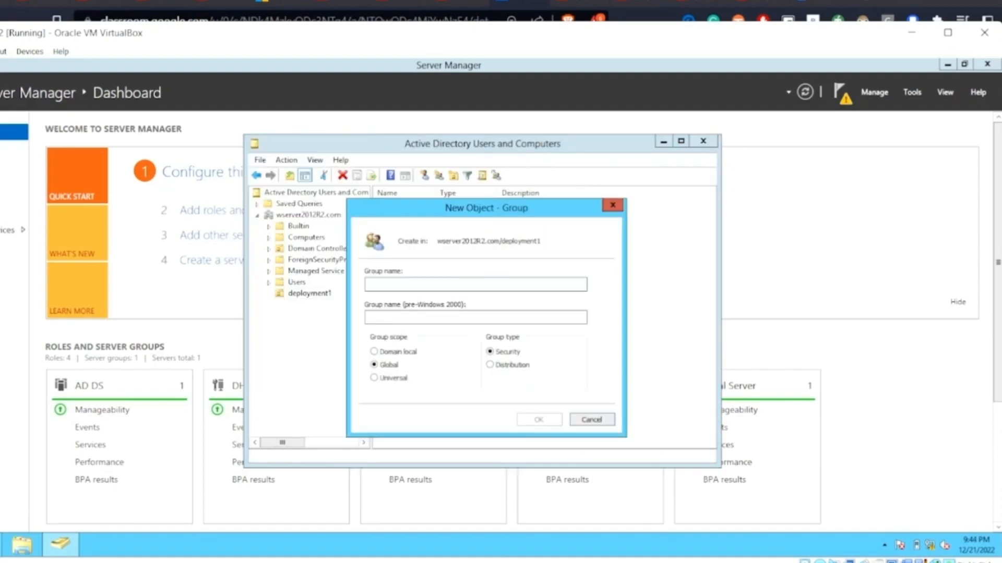
type("HRMS")
key("Return")
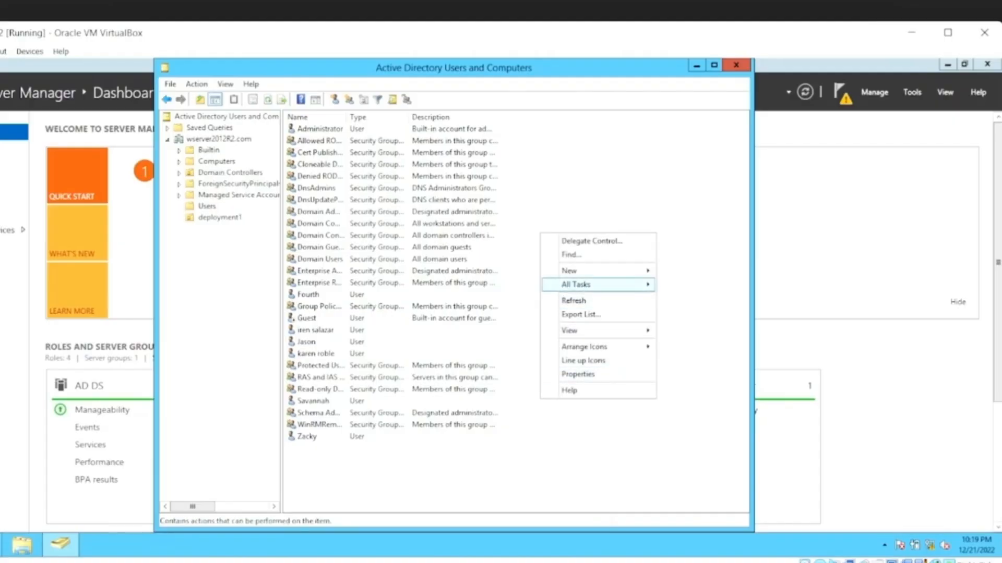
Start a new user in the domain's Users container and fill in the user's name and logon name.
mouse_move(574, 271)
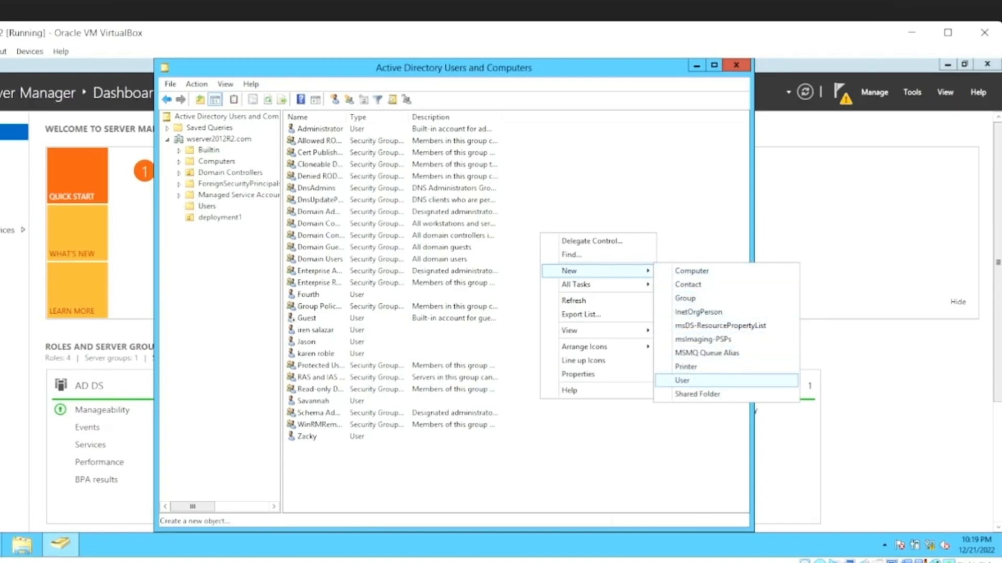
left_click(683, 381)
left_click_drag(347, 79, 529, 204)
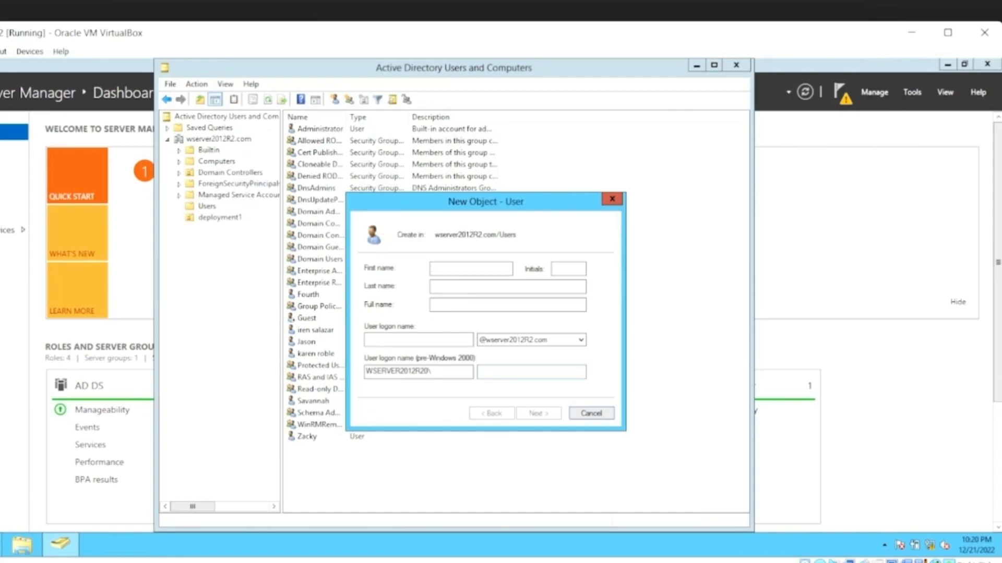
type("Lieca")
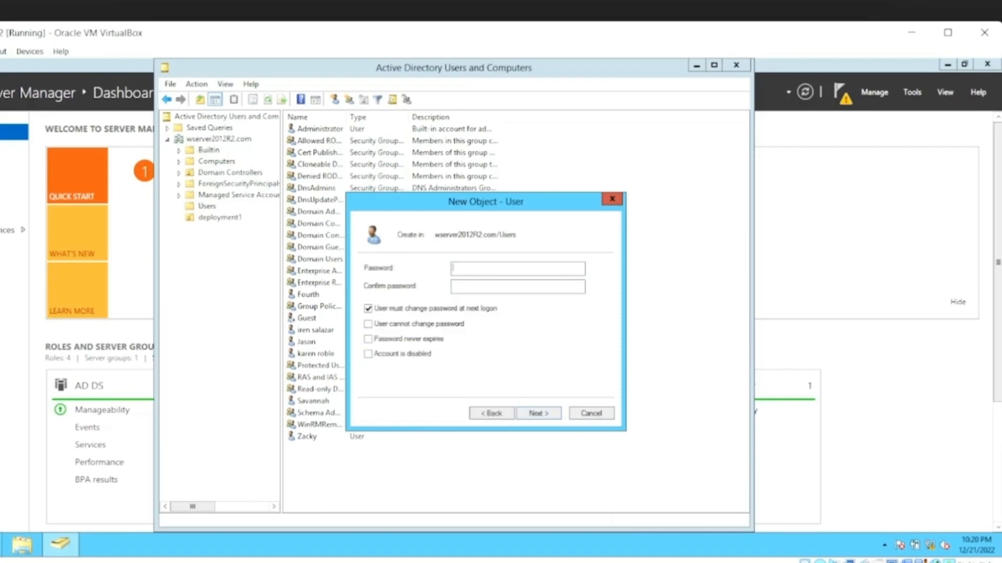
Enter and confirm the new user's account password and finish creating the account.
type("Pass")
type("****")
key("BackSpace")
key("BackSpace")
key("BackSpace")
key("BackSpace")
key("BackSpace")
key("BackSpace")
type("•••••")
key("Tab")
type("••••••••")
key("Return")
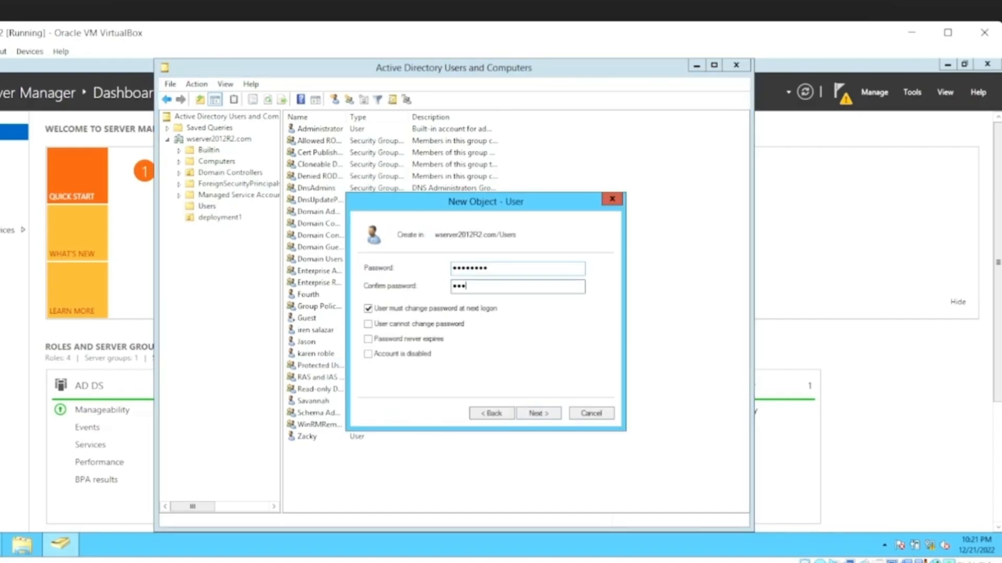
type("•")
key("Return")
key("Return")
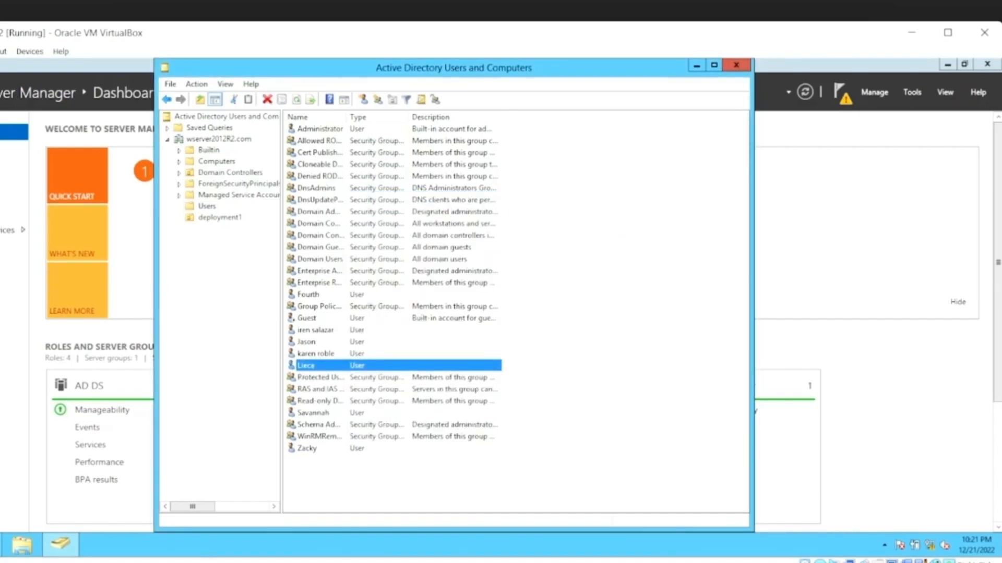
Create another user in the Users container, filling in the name and logon name and entering and confirming the account password.
right_click(536, 242)
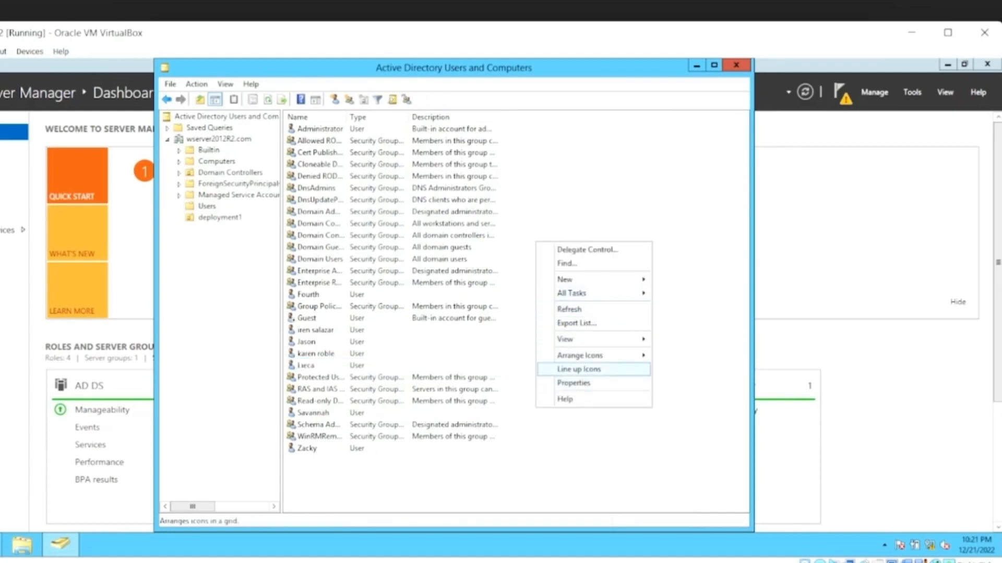
mouse_move(564, 279)
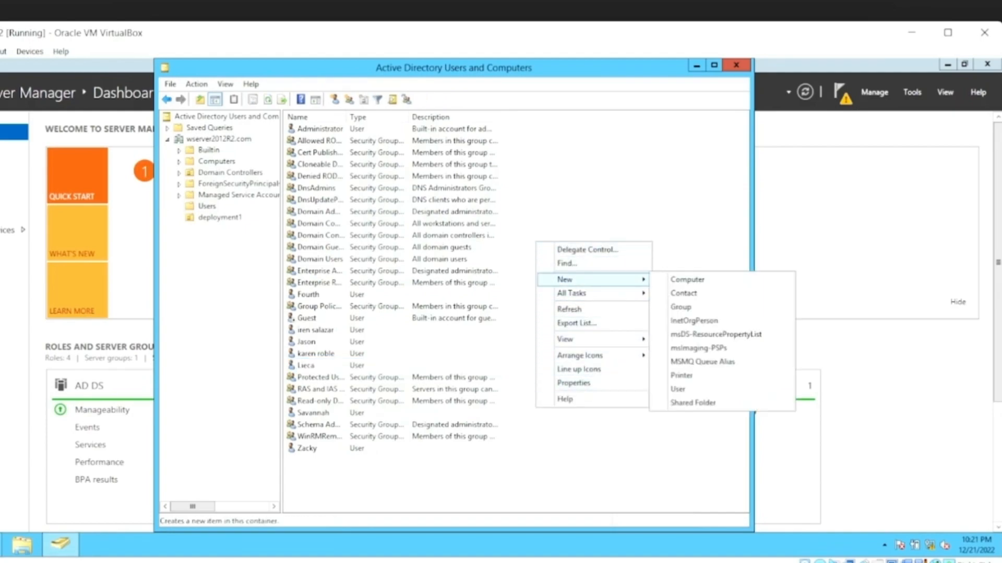
left_click(678, 389)
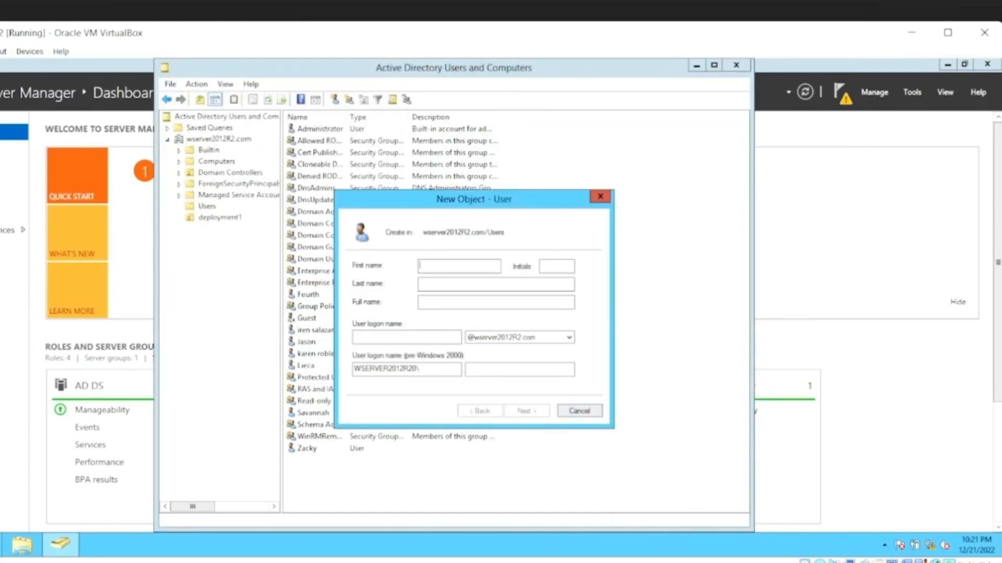
type("Michell")
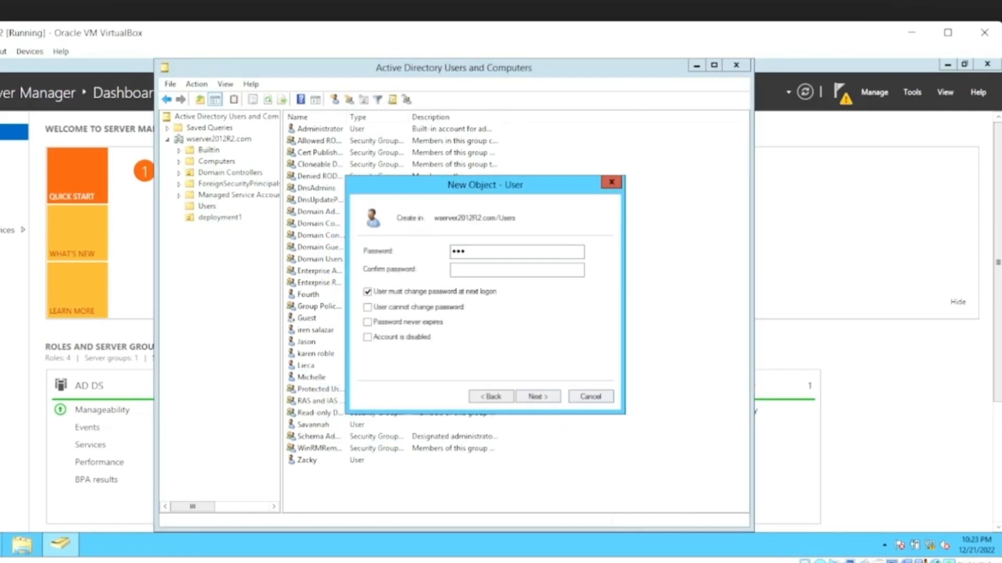
type("sword1")
key("Tab")
type("Password1")
Start one more new user account in the Users container.
right_click(539, 339)
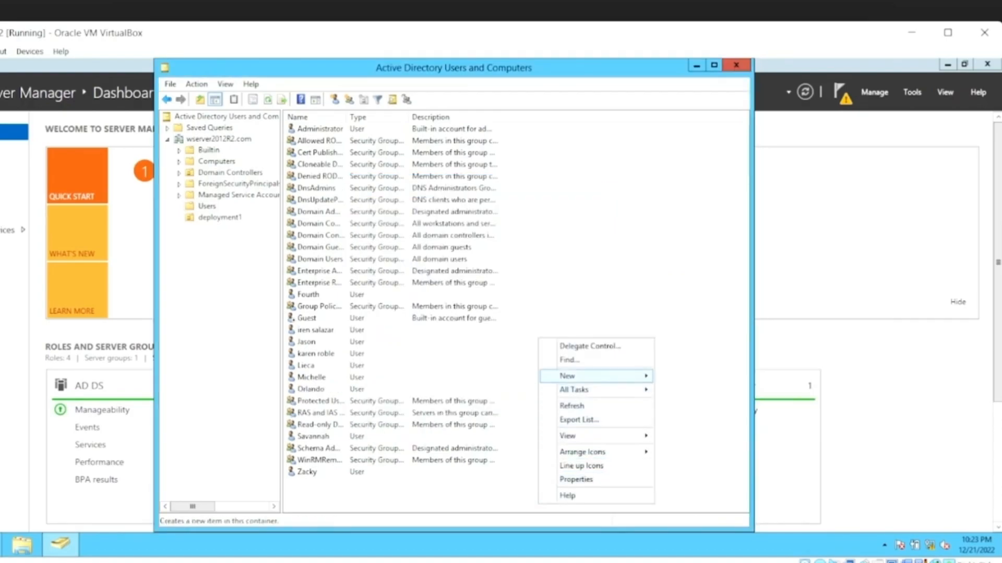
mouse_move(596, 376)
left_click(679, 485)
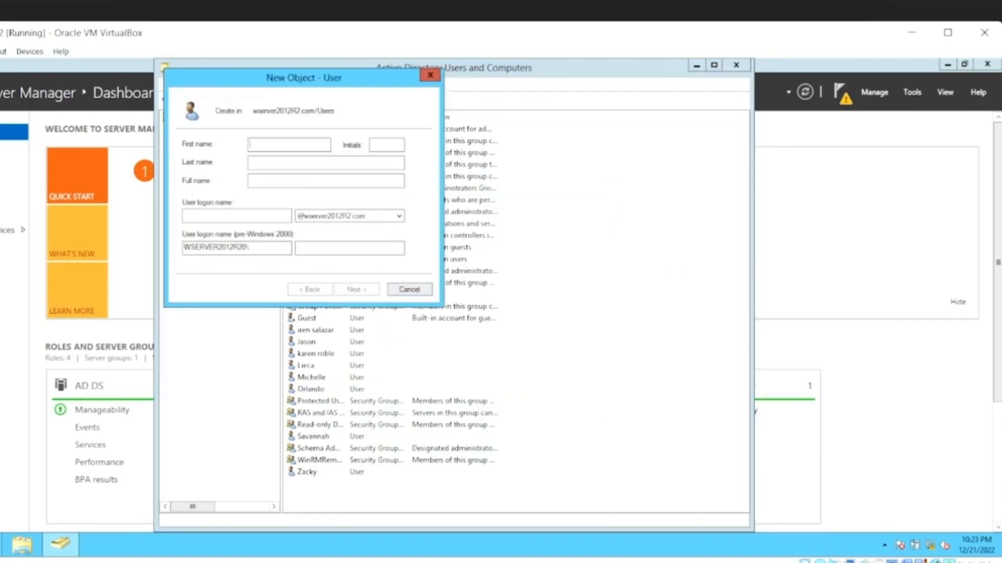
left_click_drag(302, 77, 431, 132)
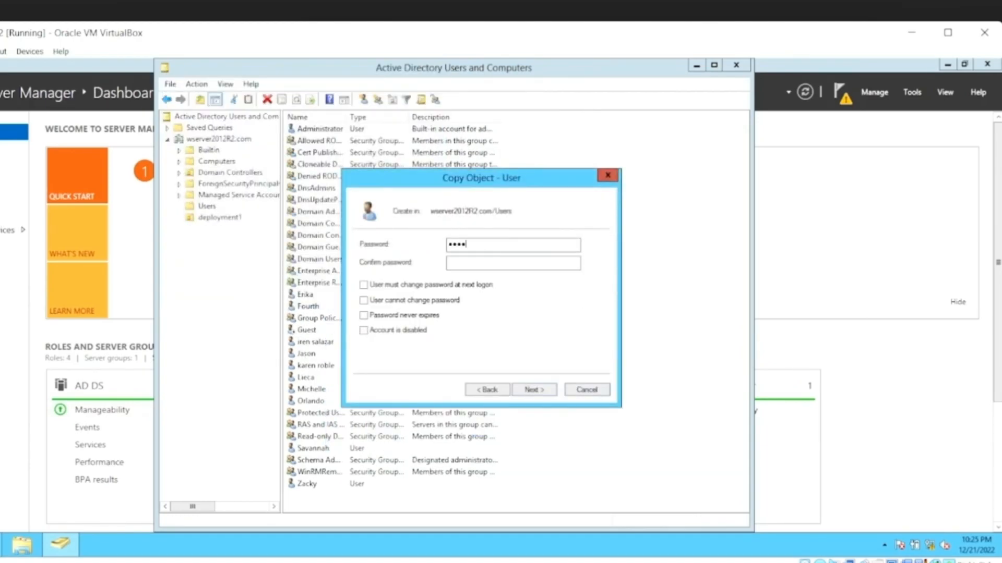
Create two more accounts by copying an existing user, entering and confirming the account password for each.
type("ord1!")
key("Tab")
type("Password1!")
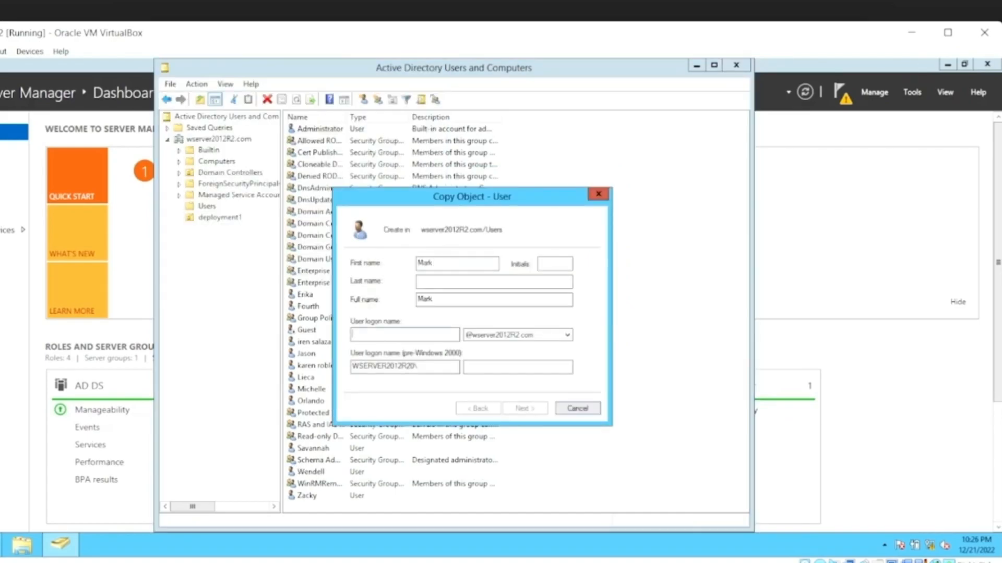
key("Return")
type("Password1!")
key("Tab")
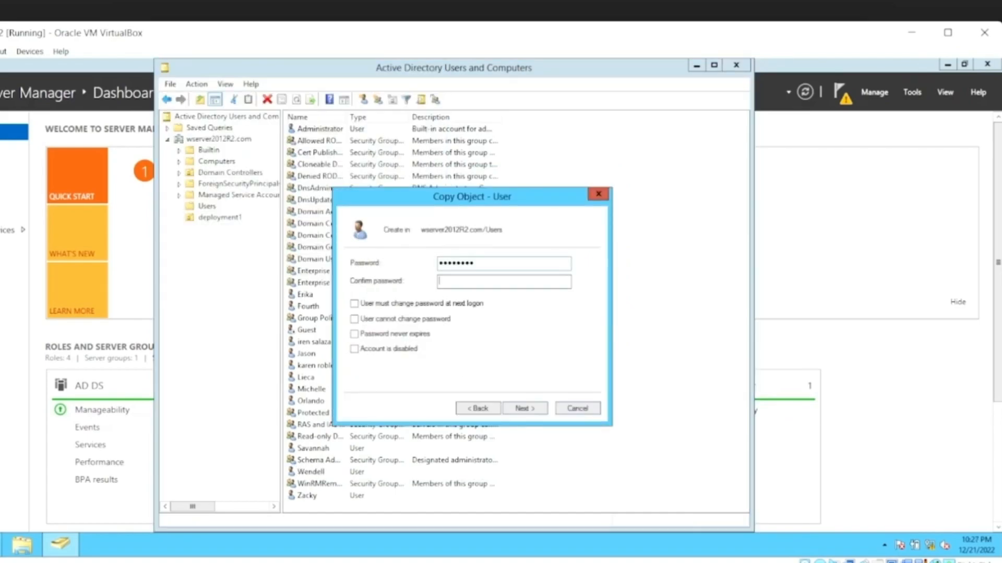
type("Password1!")
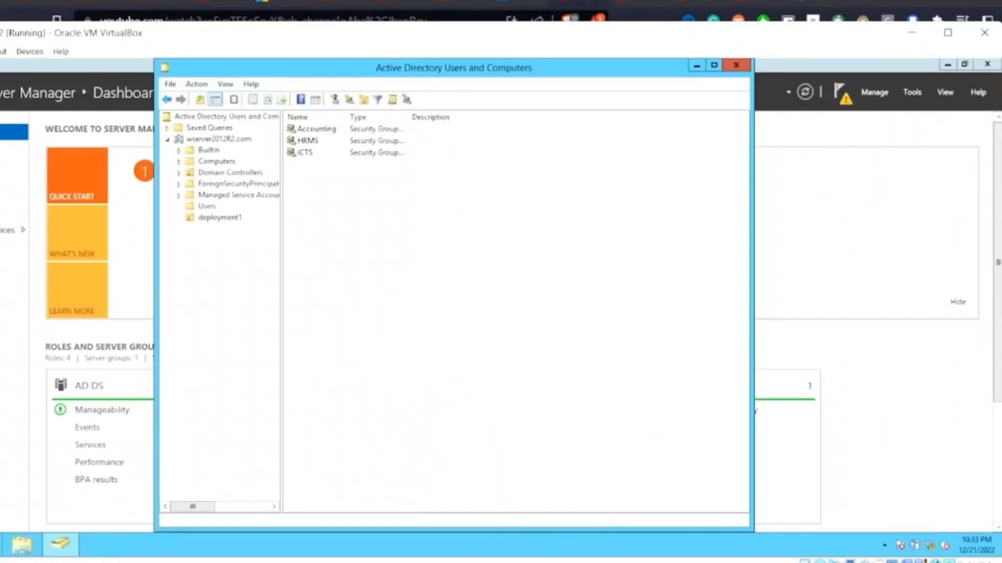
Add the first user as a member of the Accounting group, checking the entered user name against the domain, and apply the change.
double_click(316, 128)
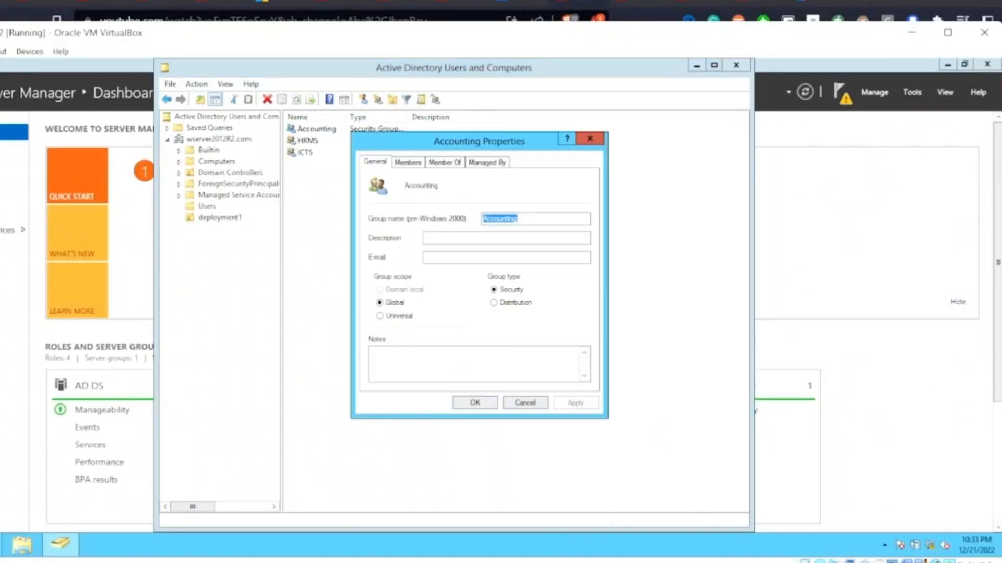
left_click(408, 162)
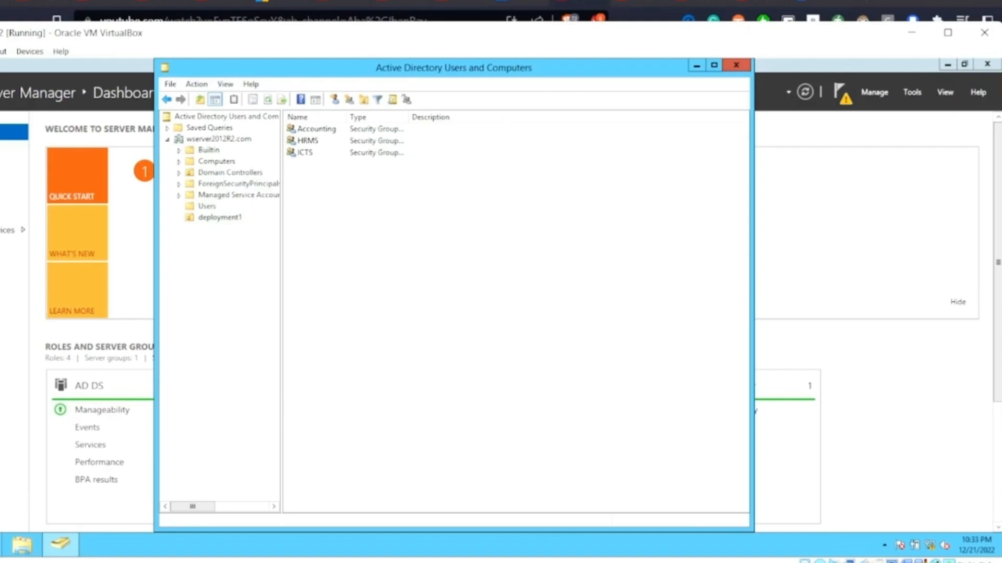
double_click(316, 129)
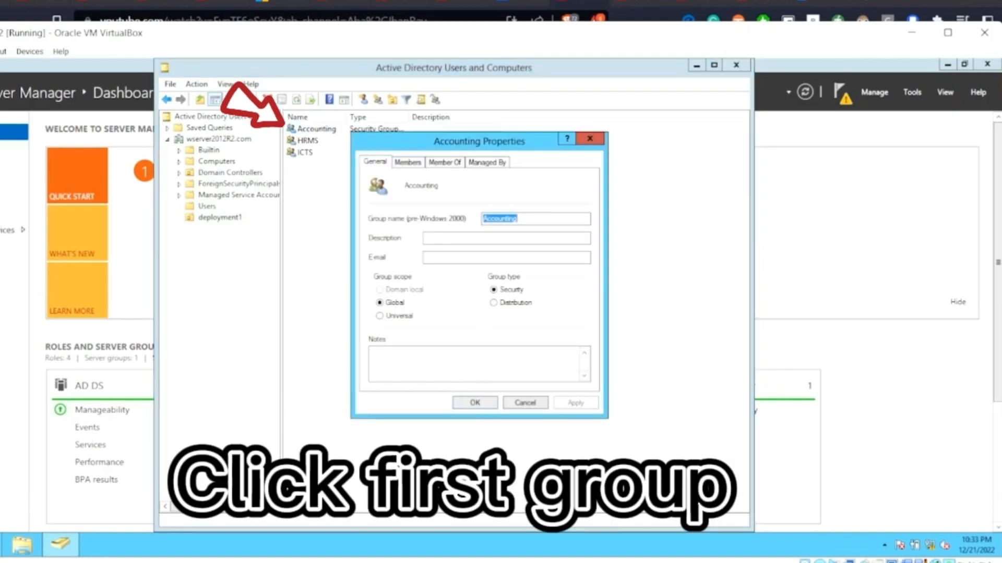
left_click(408, 163)
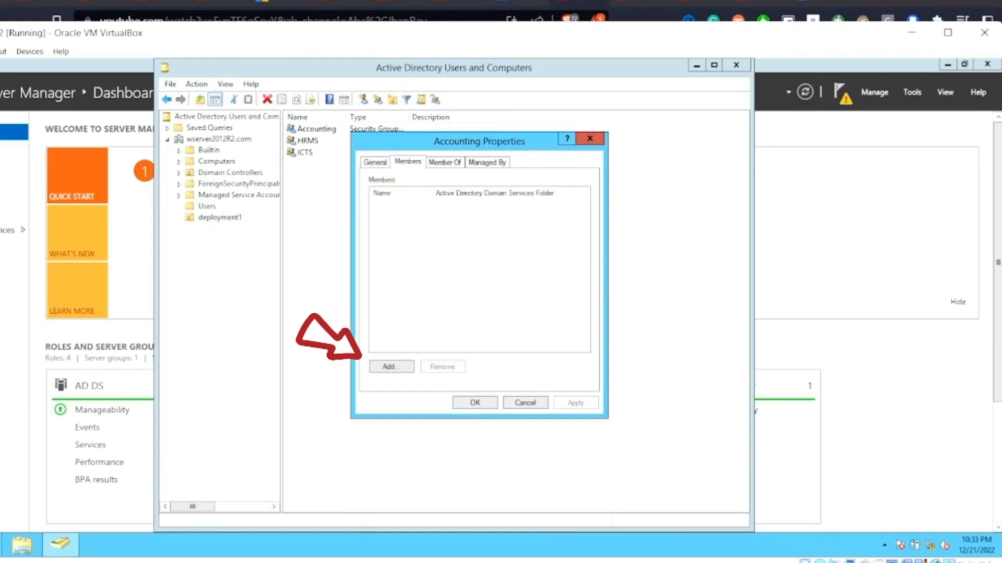
left_click(391, 366)
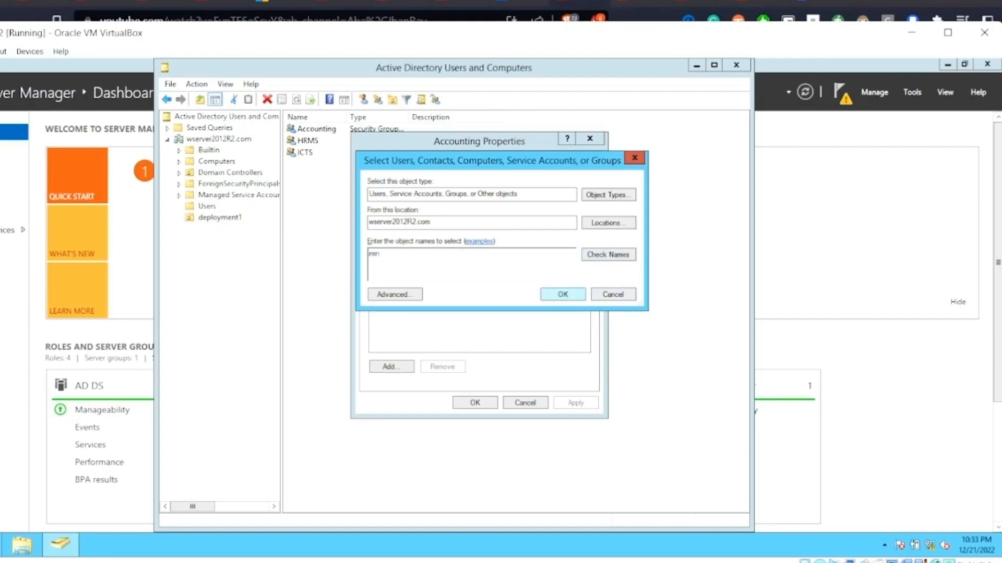
left_click(608, 254)
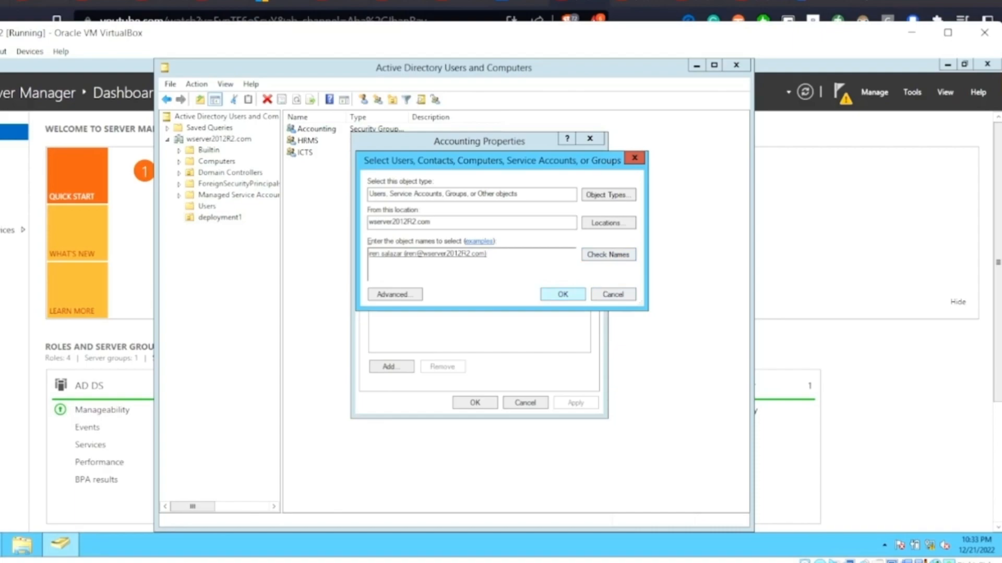
key("Return")
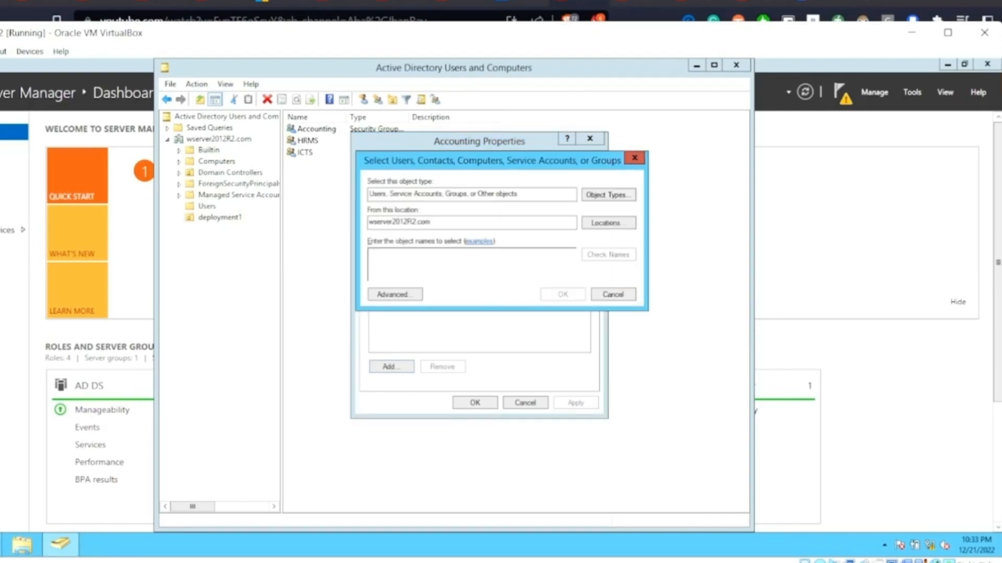
type("iren")
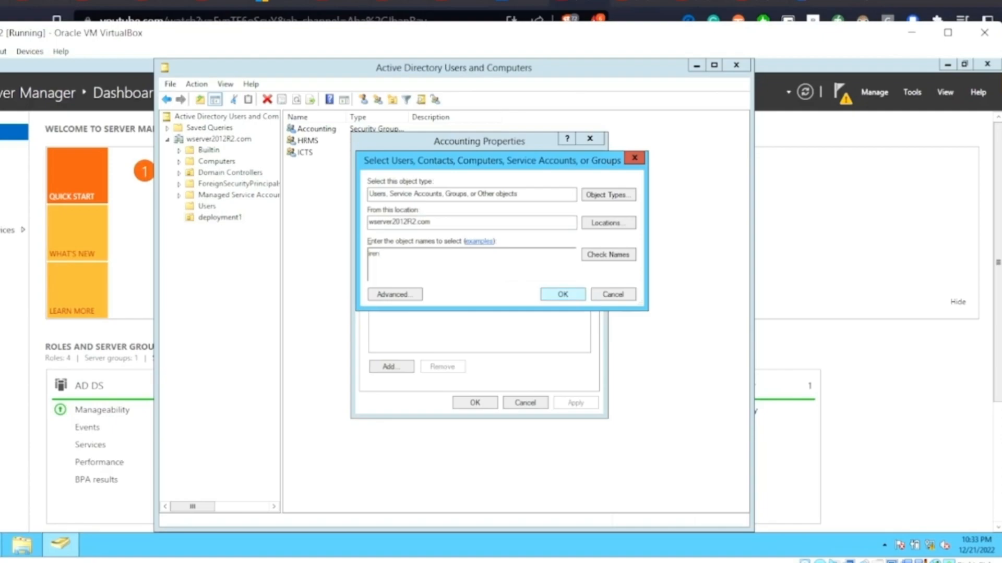
left_click(608, 255)
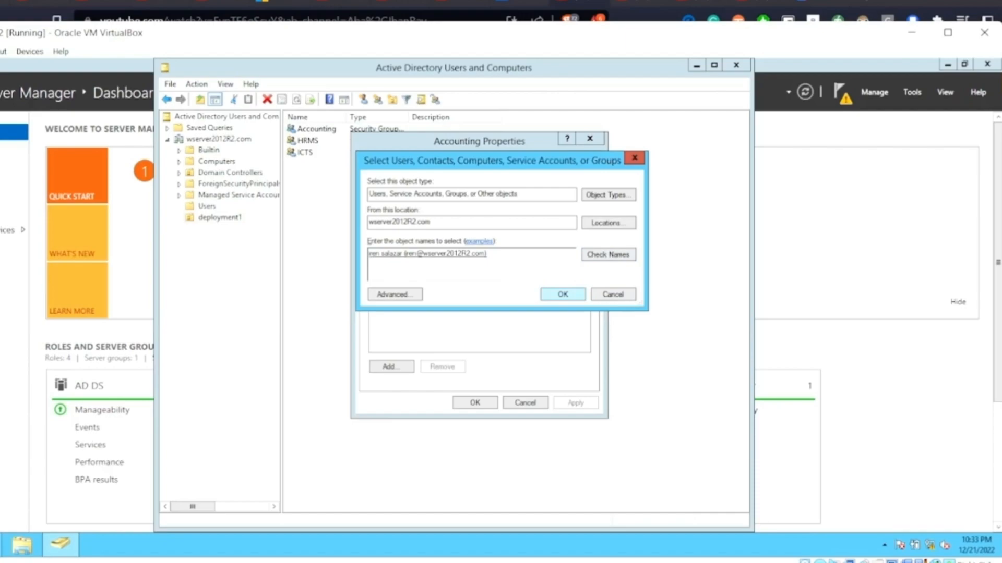
key("Return")
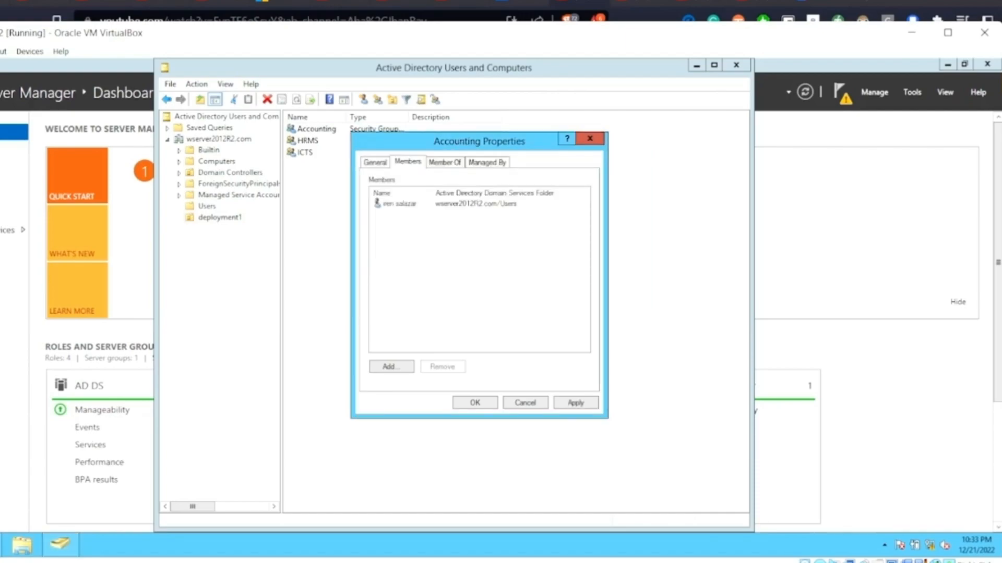
left_click(576, 403)
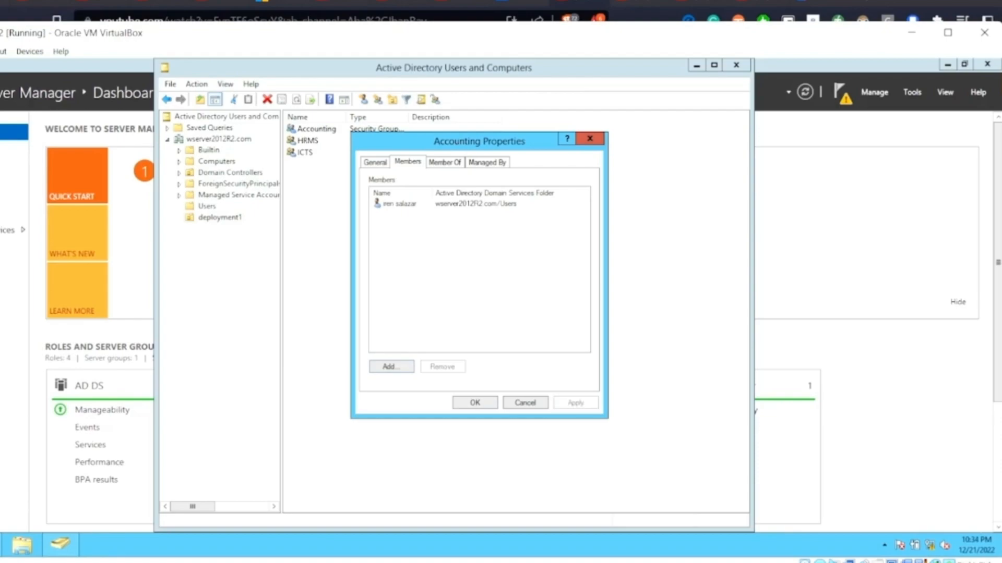
key("Return")
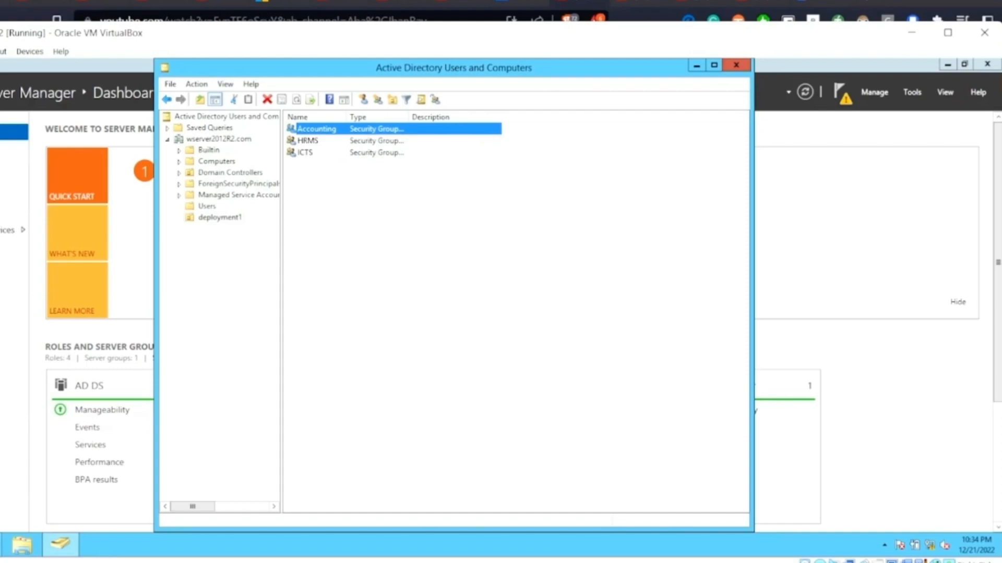
Review the member list in the Accounting group's properties and close them.
key("Return")
key("ctrl+Tab")
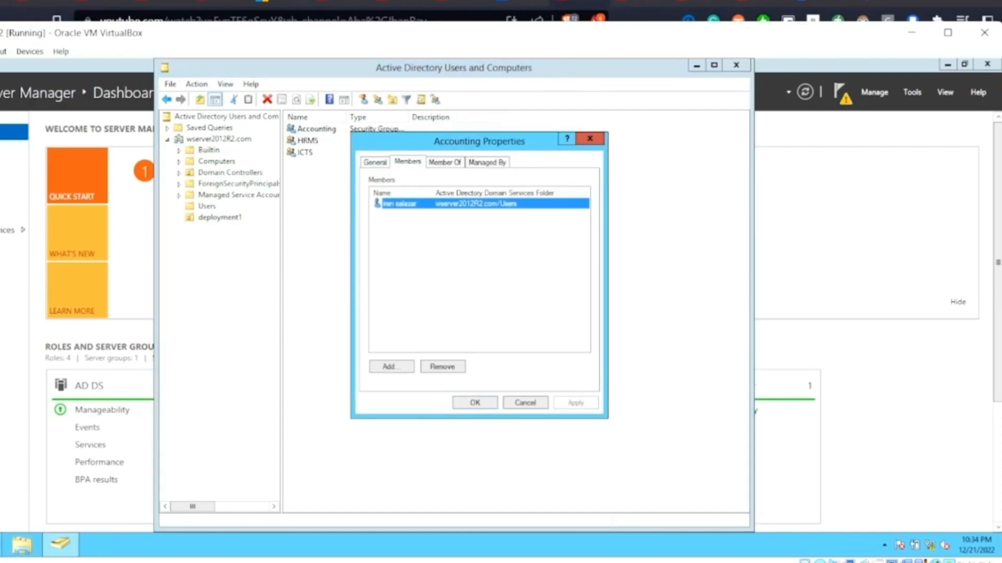
left_click(470, 260)
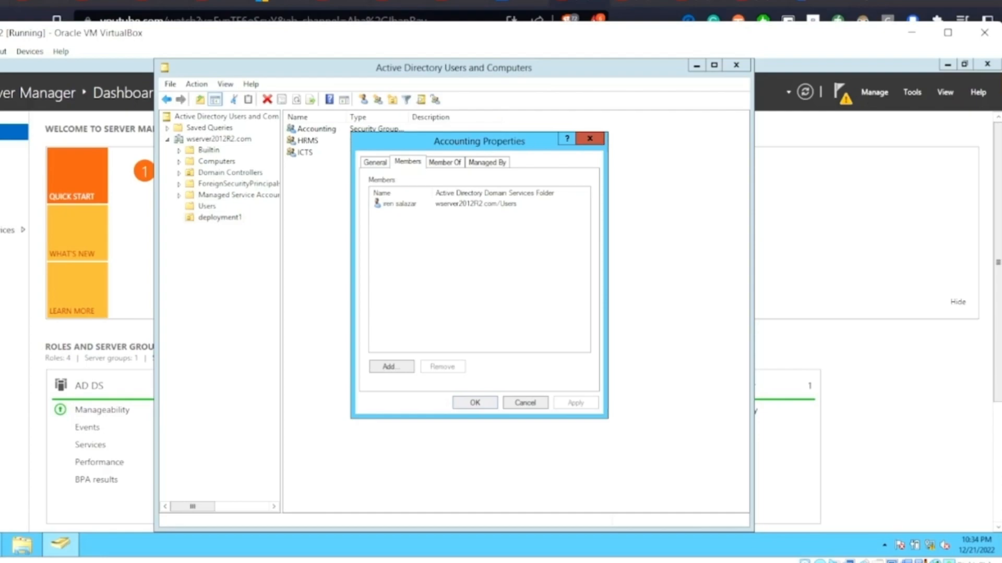
left_click(590, 139)
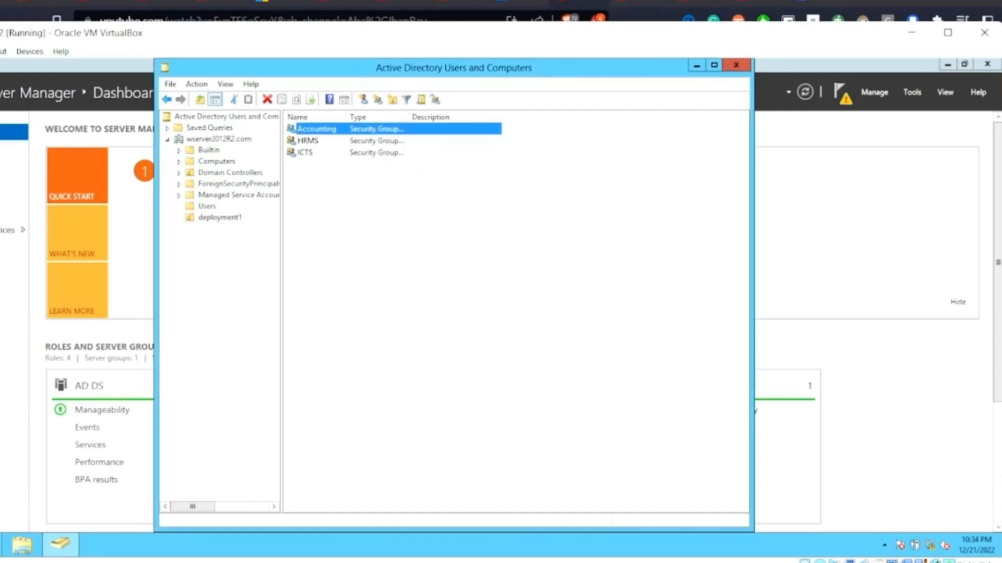
Add a second user to the Accounting group by entering the user's name and checking it against the domain.
double_click(317, 129)
left_click(408, 162)
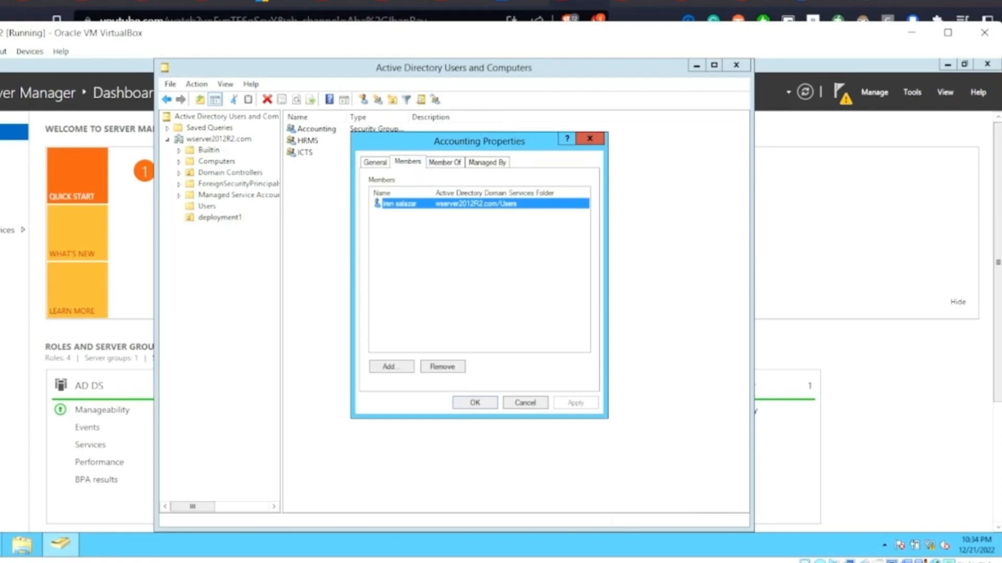
left_click(391, 367)
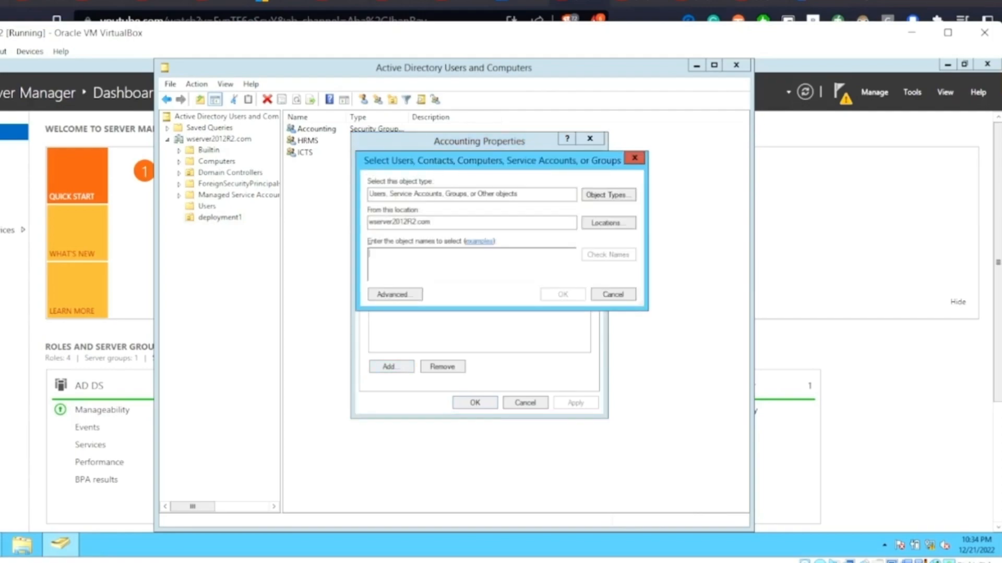
type("karen")
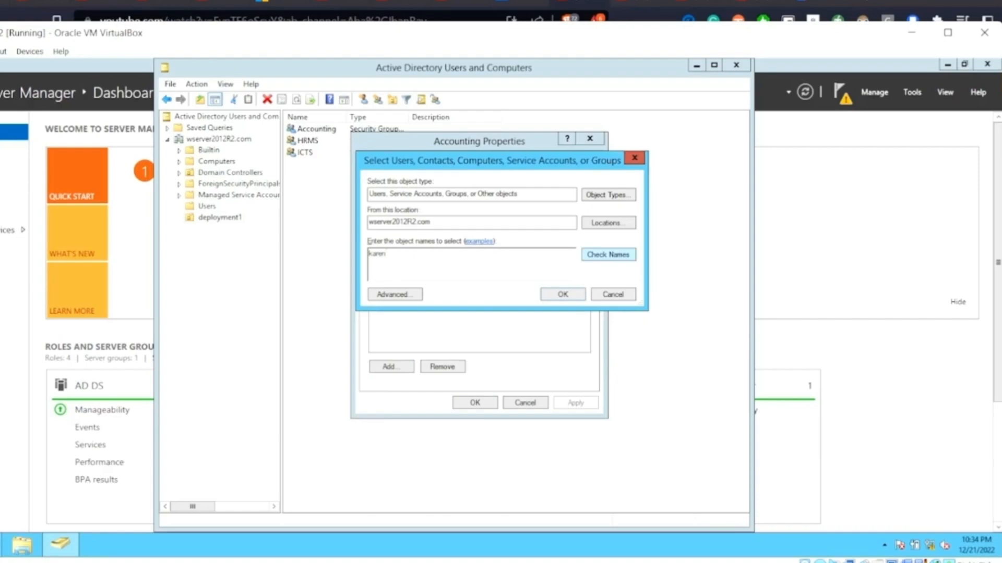
key("ctrl+k")
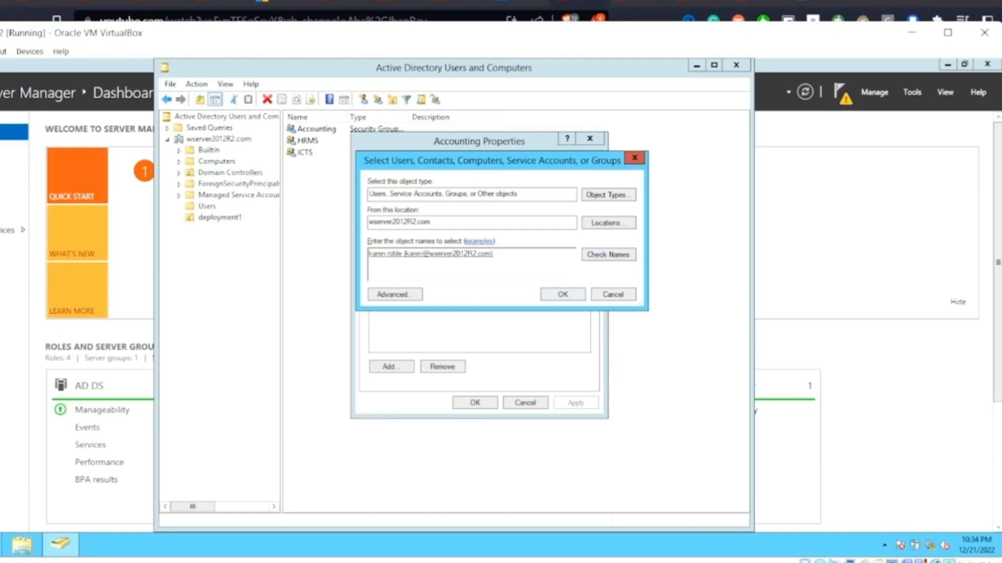
Enter the names of further users for group membership, including a new member for the HRMS group.
key("ctrl+a")
type("Jason")
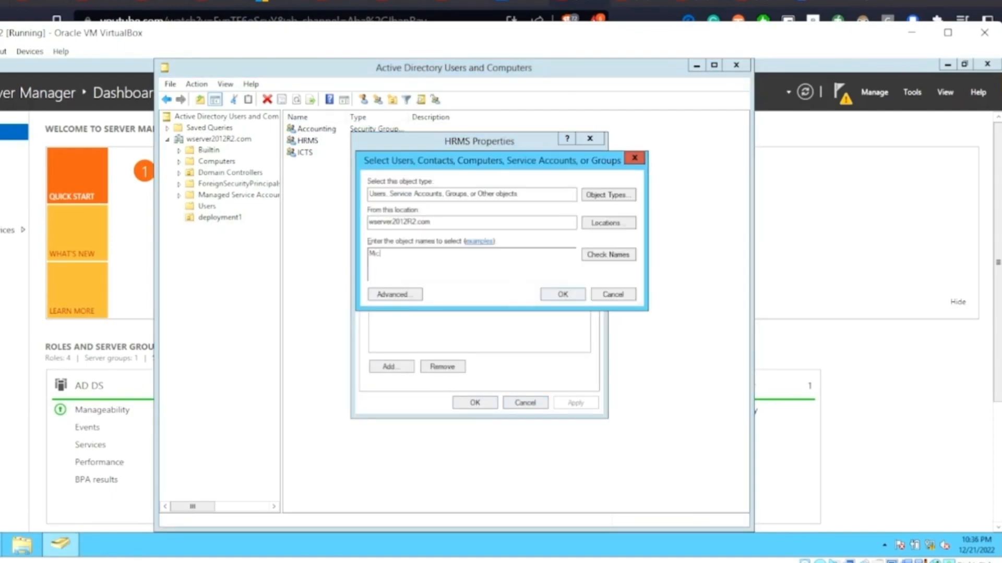
type("helle")
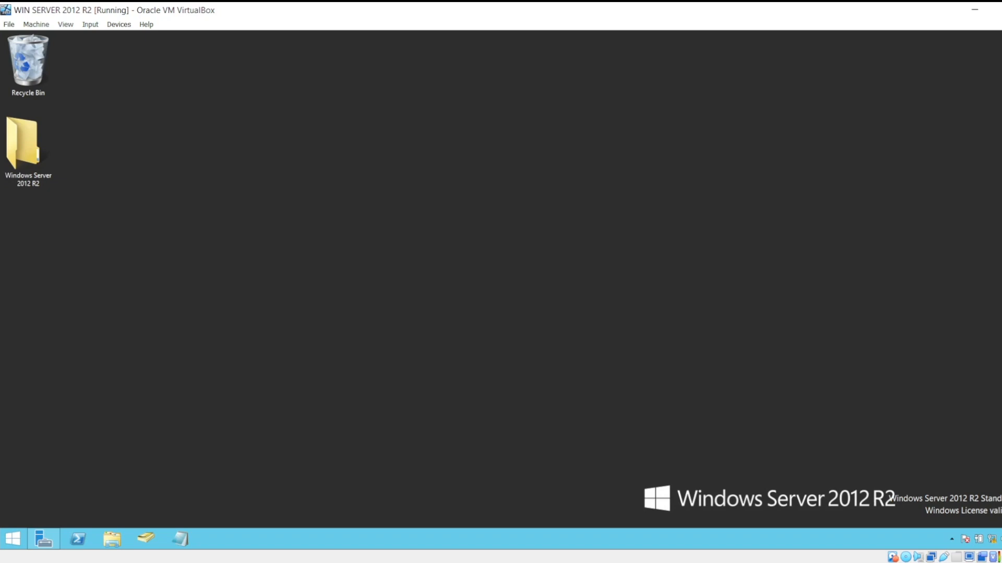
Create a new folder on the desktop and delete it again.
left_click(28, 151)
right_click(163, 143)
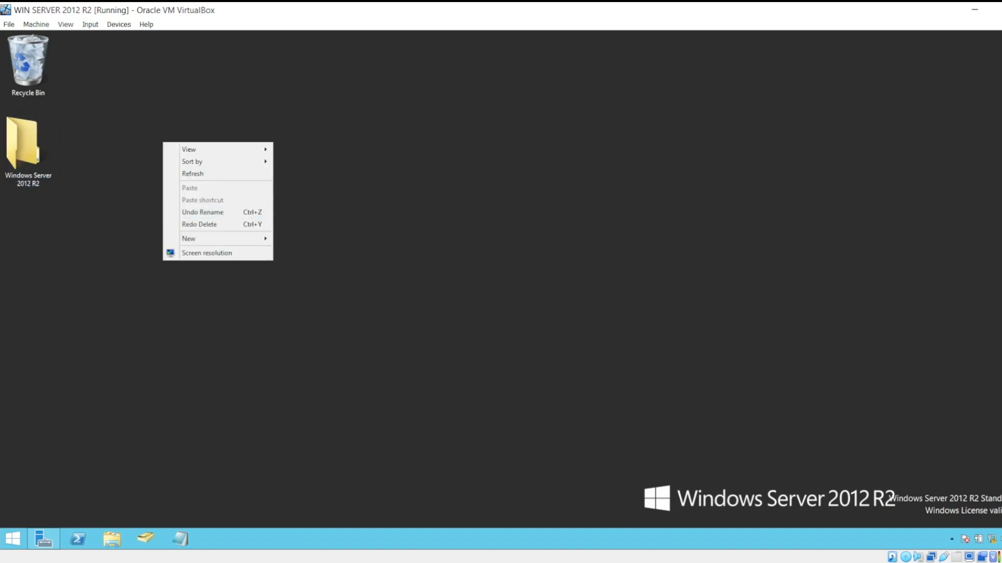
mouse_move(209, 239)
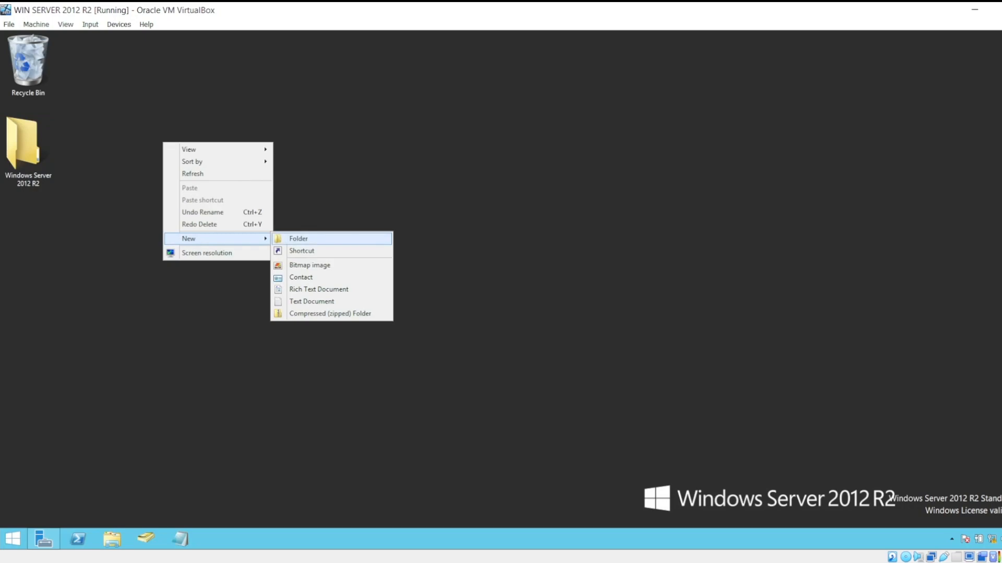
left_click(299, 239)
left_click(26, 148)
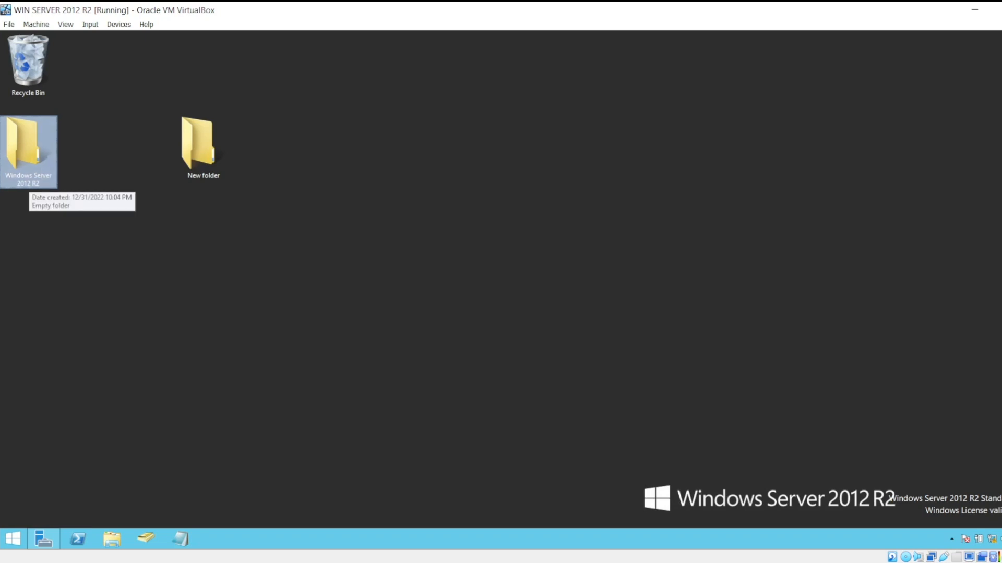
left_click_drag(257, 243, 176, 117)
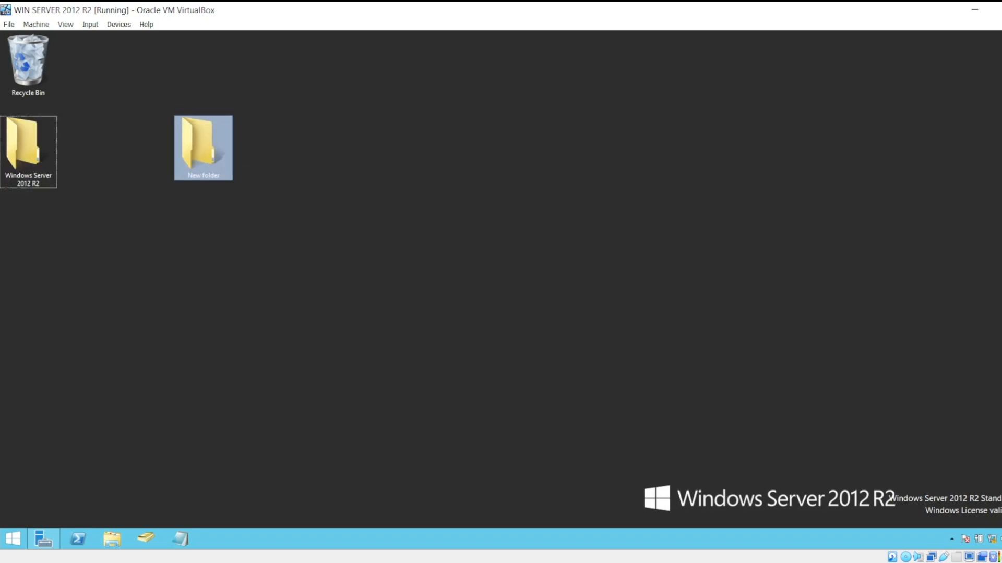
key("Delete")
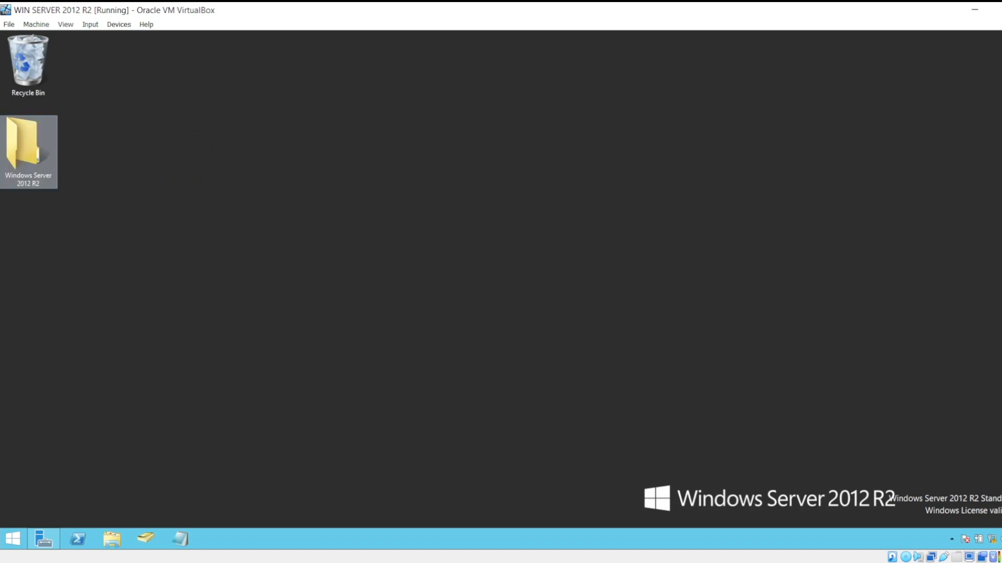
Add the ICTS group to the security permissions of the Windows Server 2012 R2 folder on the desktop, checking the group name.
right_click(41, 149)
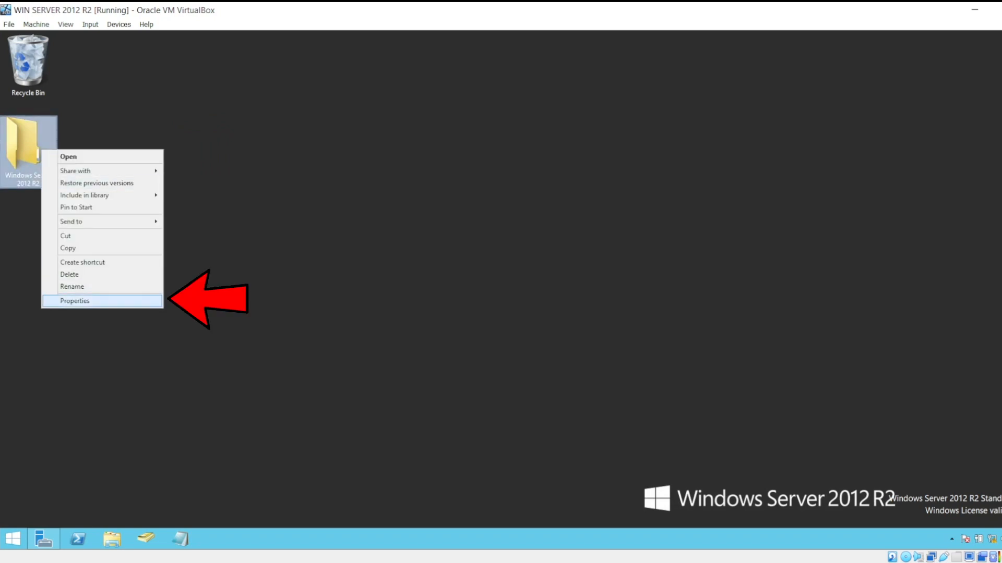
left_click(102, 301)
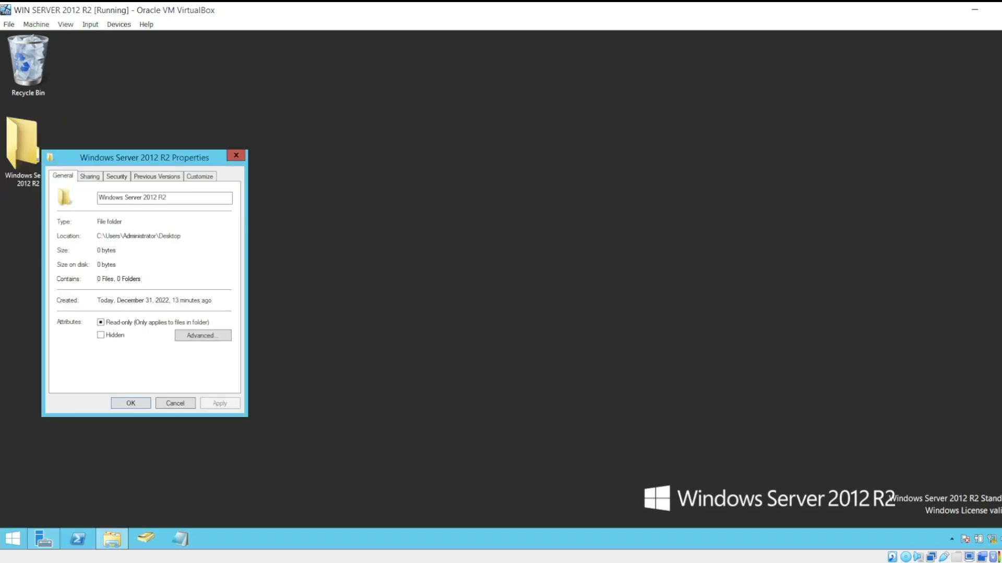
left_click_drag(168, 156, 575, 112)
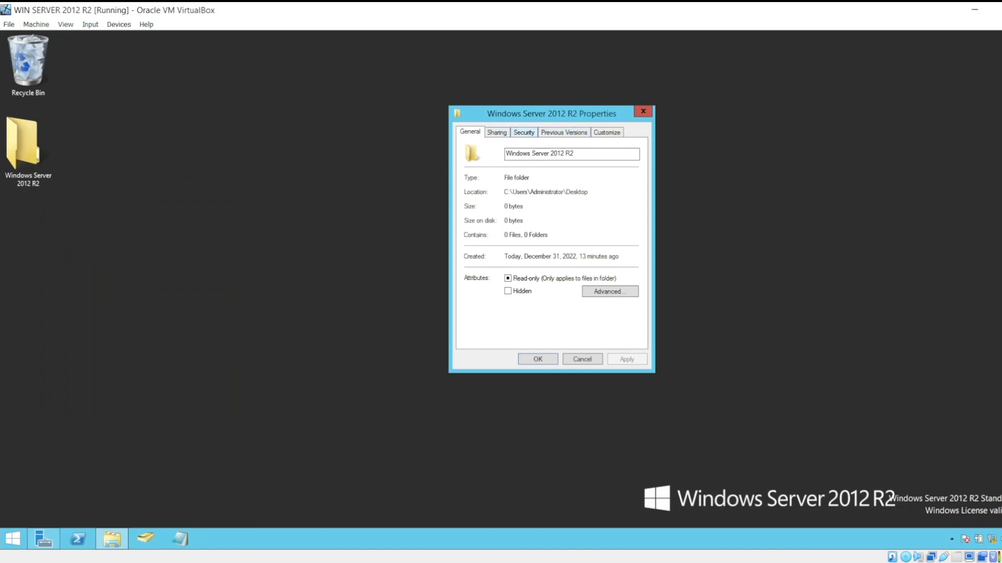
left_click(524, 132)
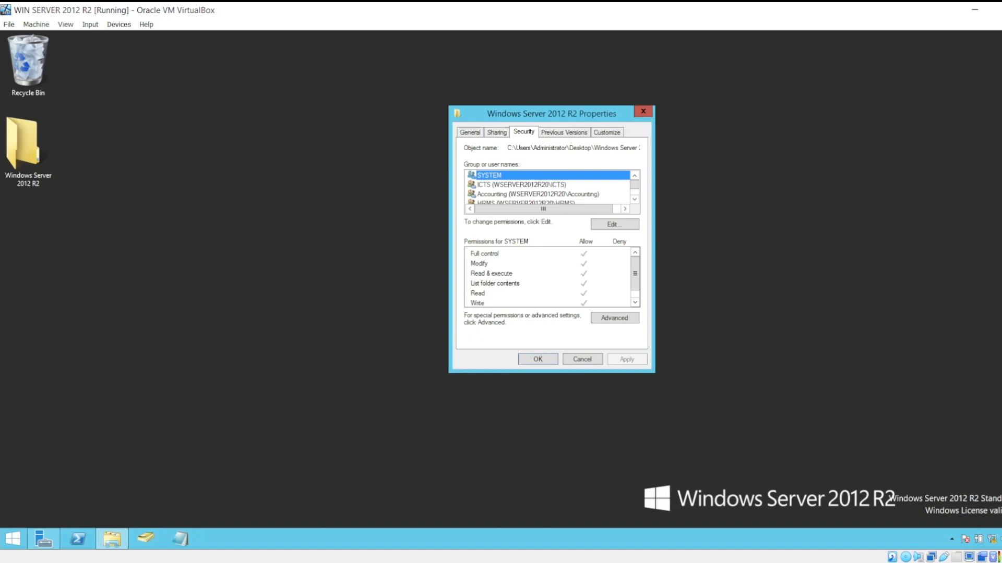
left_click(615, 225)
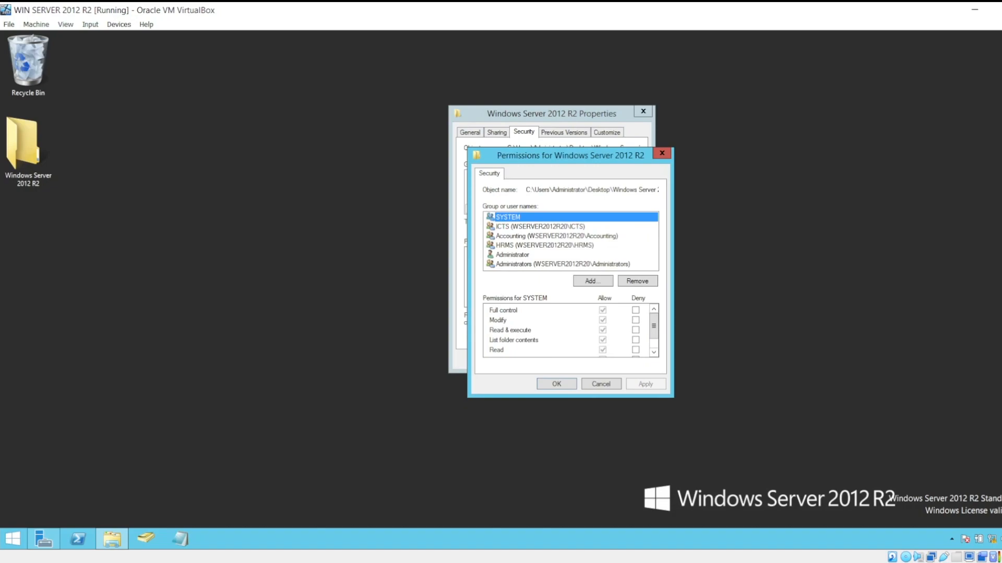
left_click(593, 281)
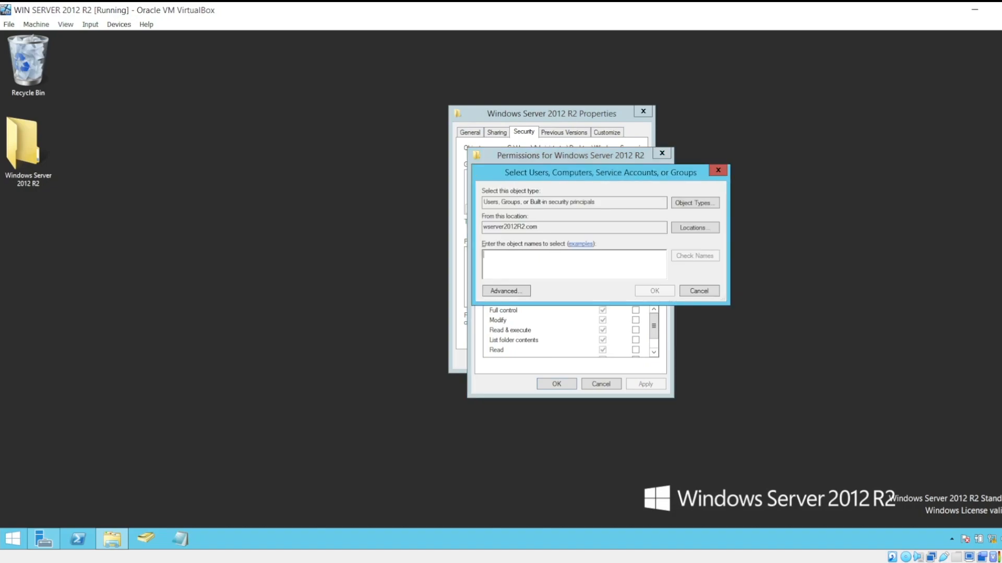
type("icts")
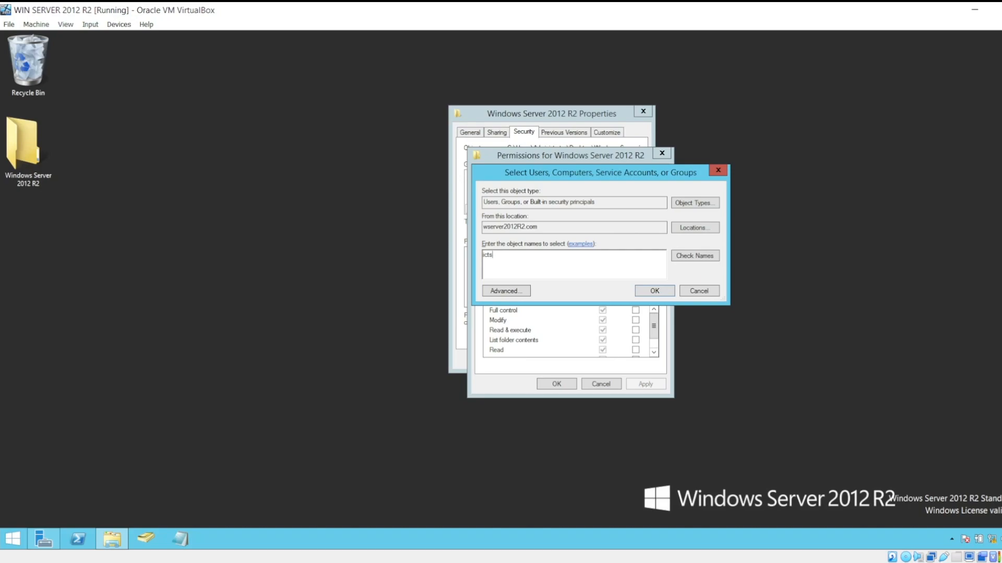
left_click(695, 256)
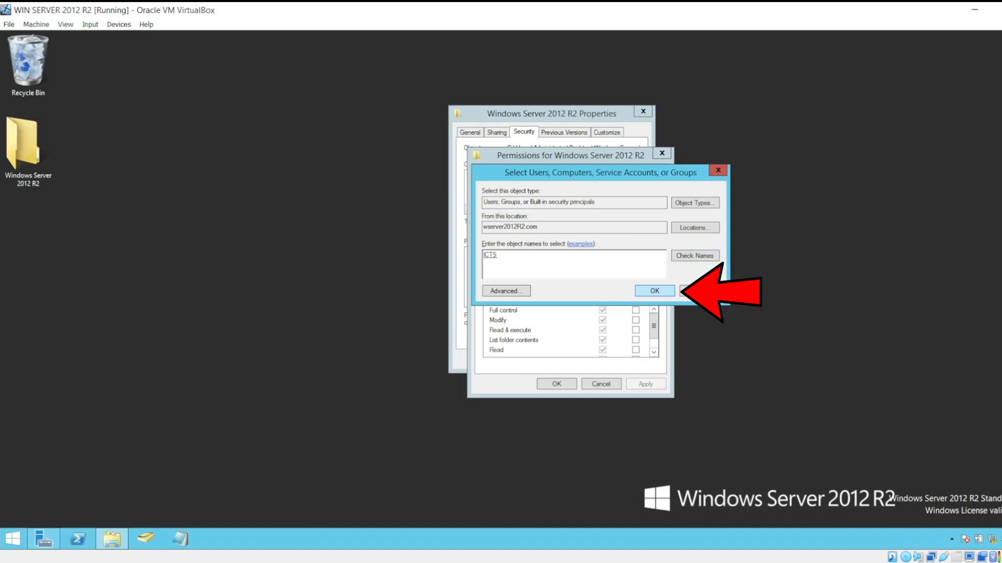
left_click(654, 291)
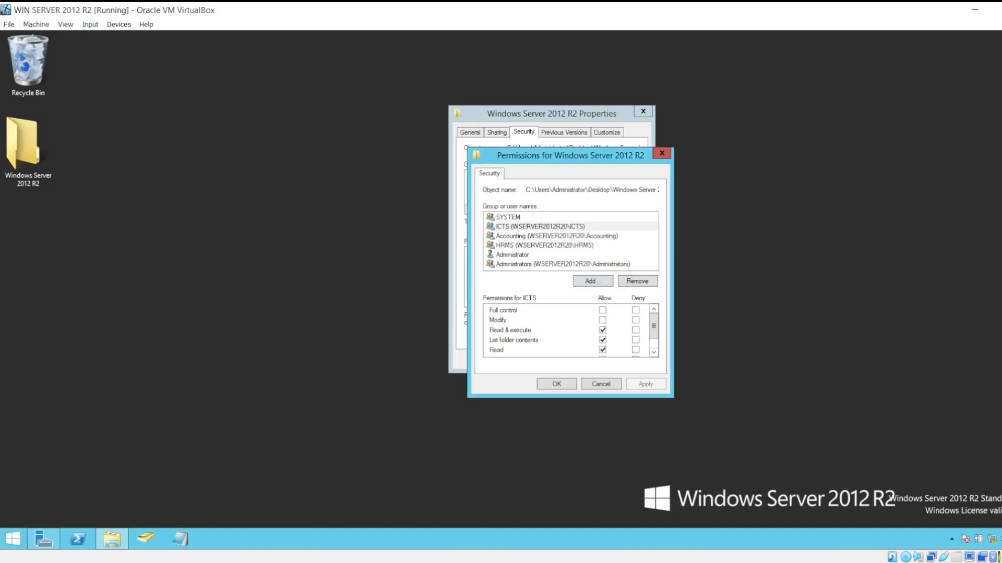
Restrict the ICTS group on the Windows Server 2012 R2 folder by removing Read & execute and Read, keeping List folder contents, and apply.
scroll(568, 331, "down", 1)
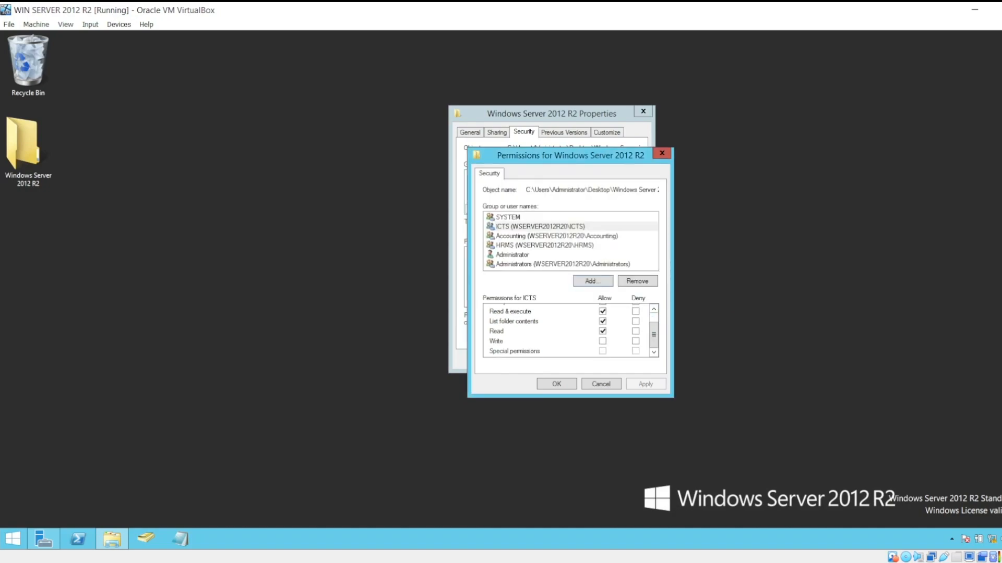
left_click(602, 311)
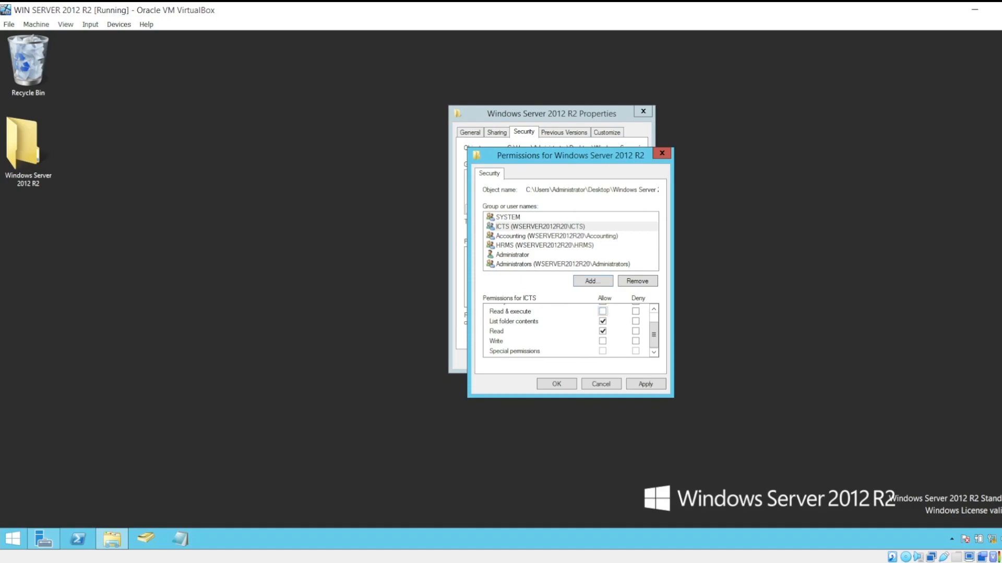
left_click(602, 331)
left_click(645, 384)
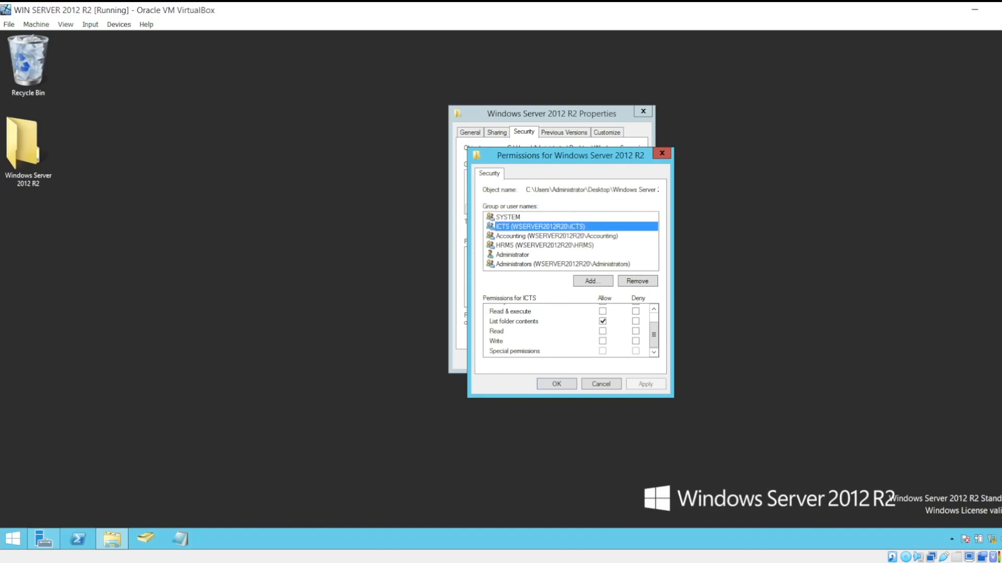
Add the Accounting group to the Windows Server 2012 R2 folder's permissions, checking the group name.
left_click(593, 281)
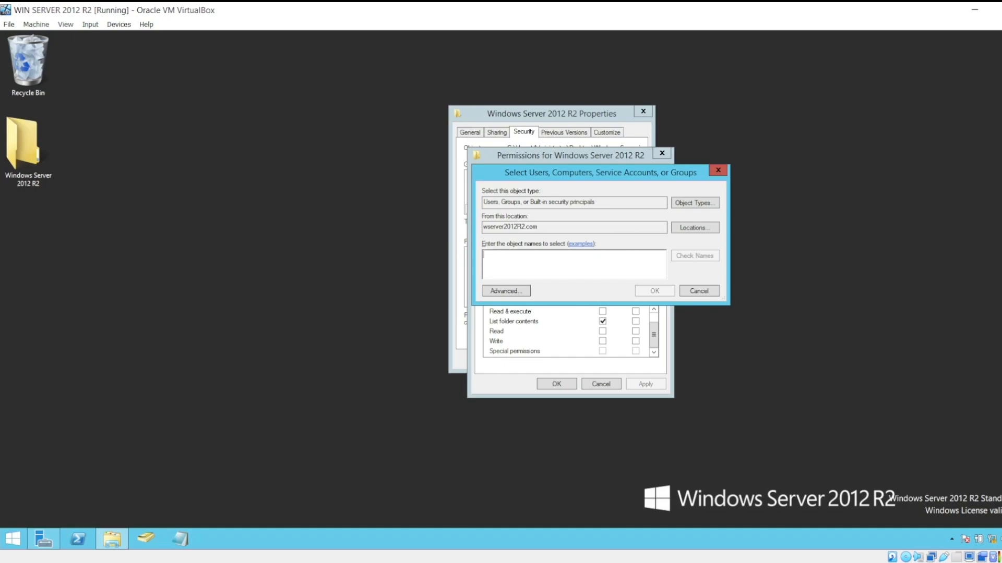
type("accou")
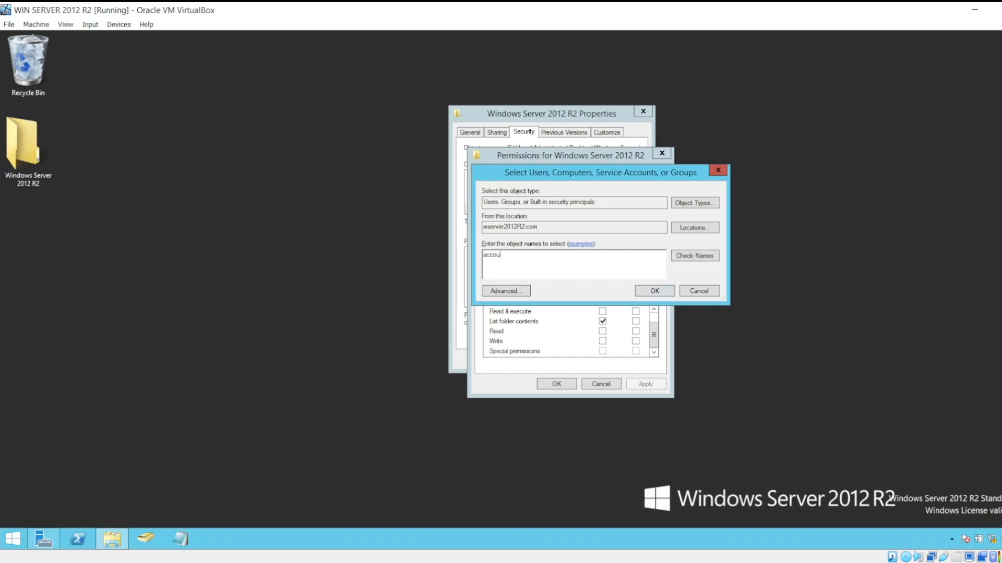
type("nting")
left_click(695, 256)
key("Return")
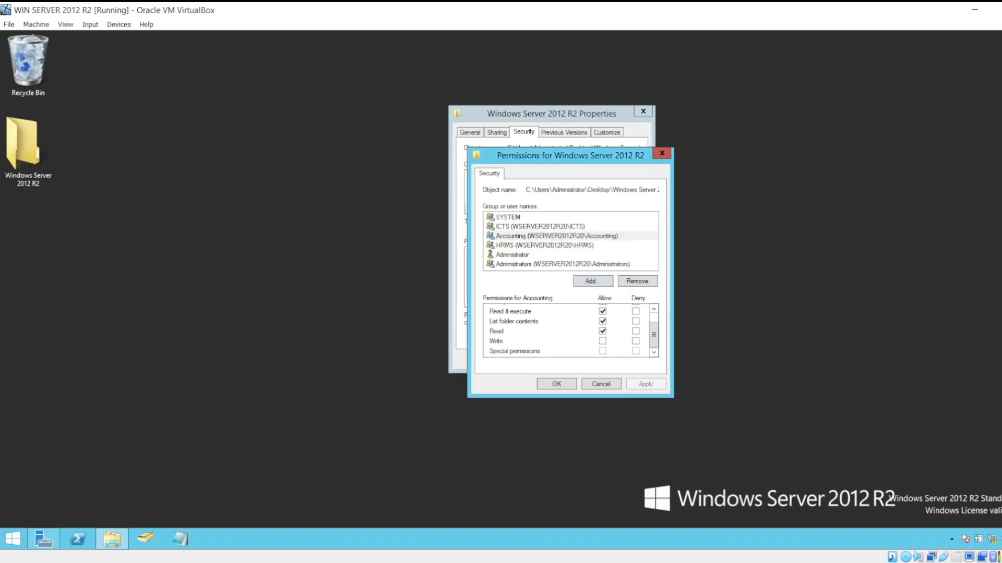
Limit the Accounting group to List folder contents by removing Read & execute and Read, and apply the change.
scroll(568, 330, "up", 2)
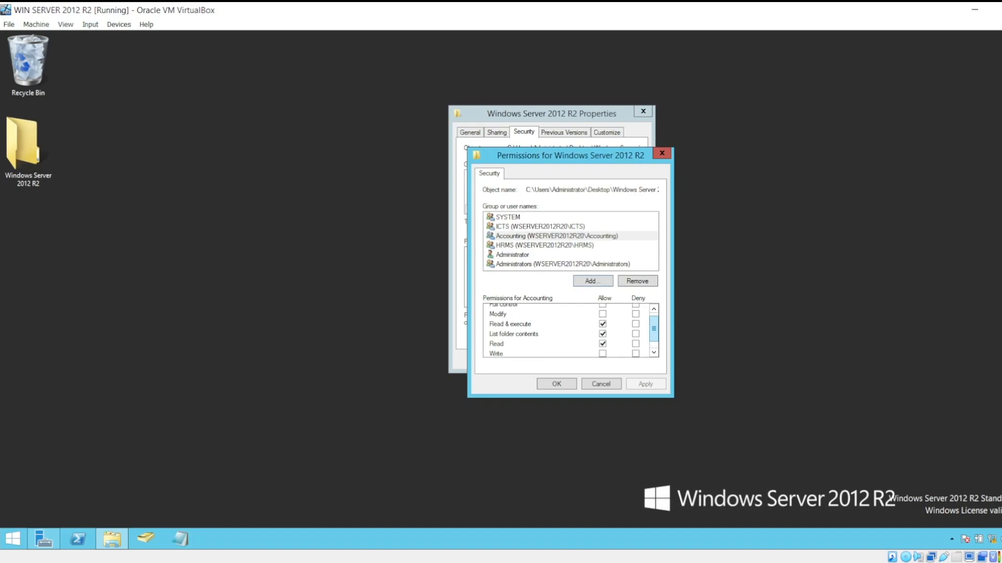
left_click(603, 324)
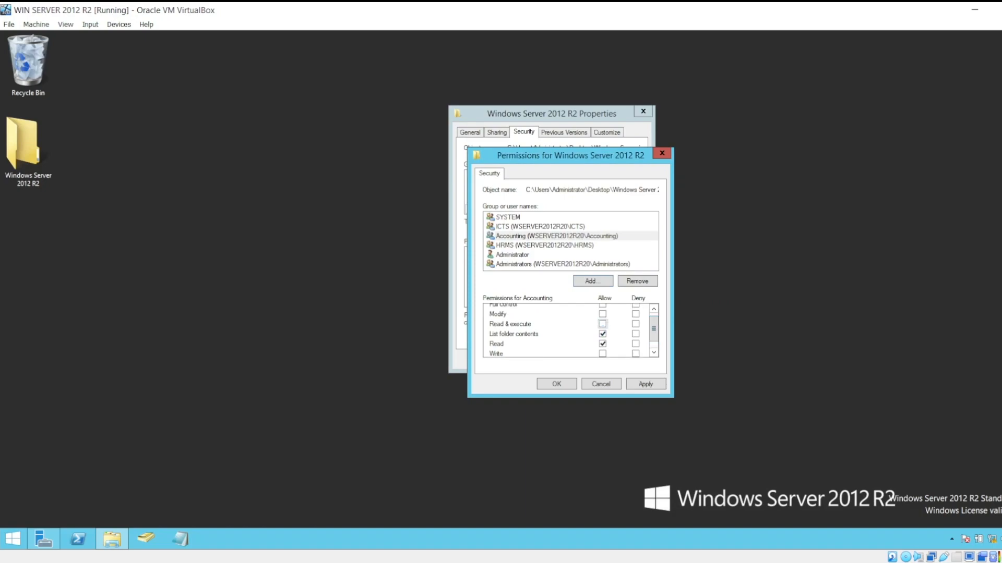
left_click(602, 344)
left_click(646, 384)
Add the HRMS group to the Windows Server 2012 R2 folder's permissions, checking the group name.
left_click(592, 281)
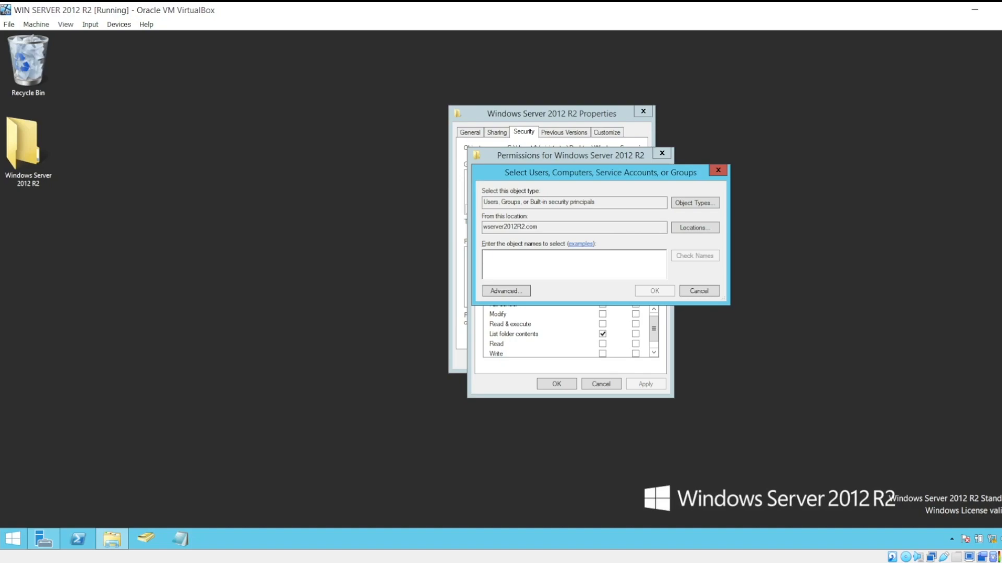
type("hrms")
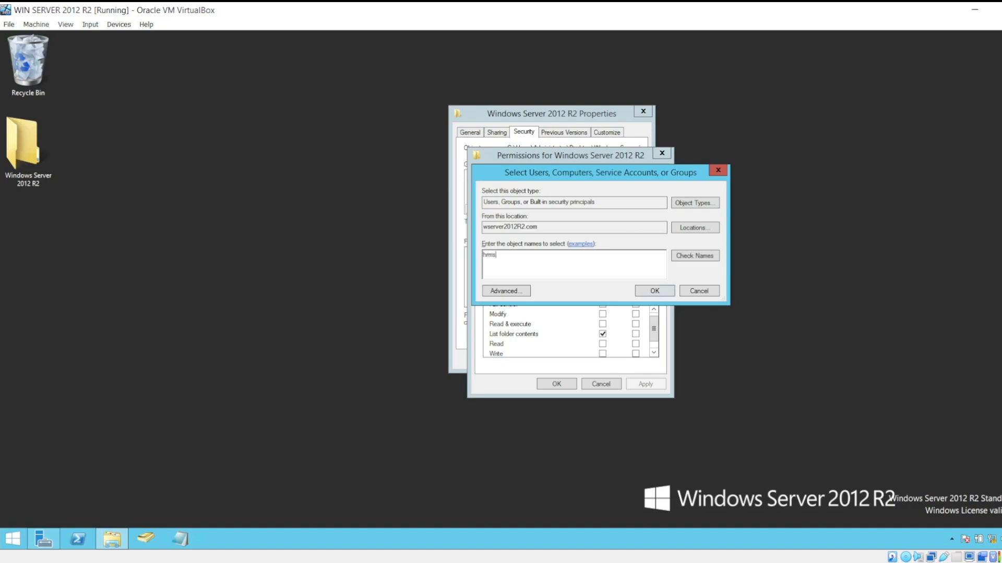
left_click(695, 256)
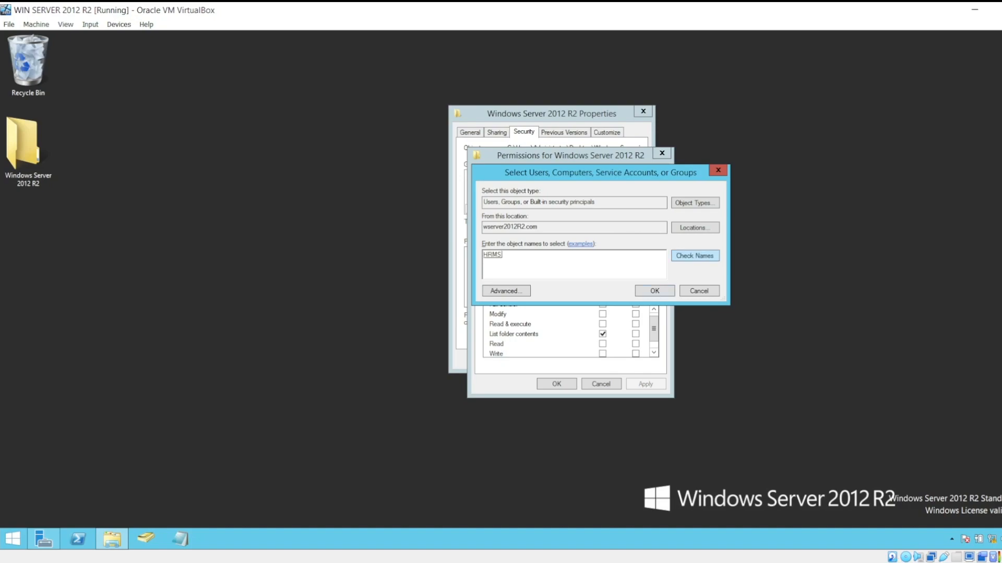
key("Return")
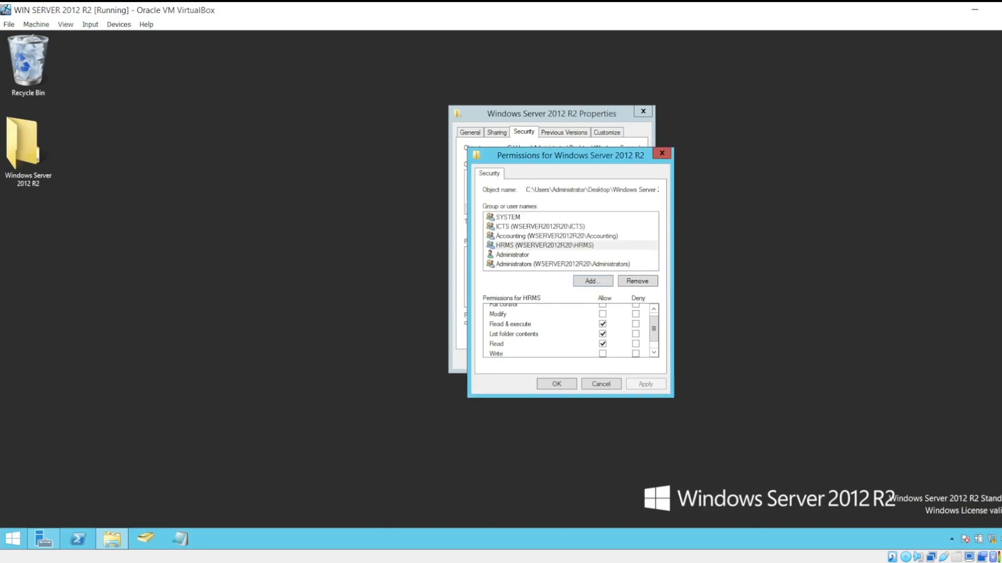
Remove Read & execute and Read from the HRMS group, keeping List folder contents, then apply and close the folder's properties.
left_click(602, 324)
left_click(603, 344)
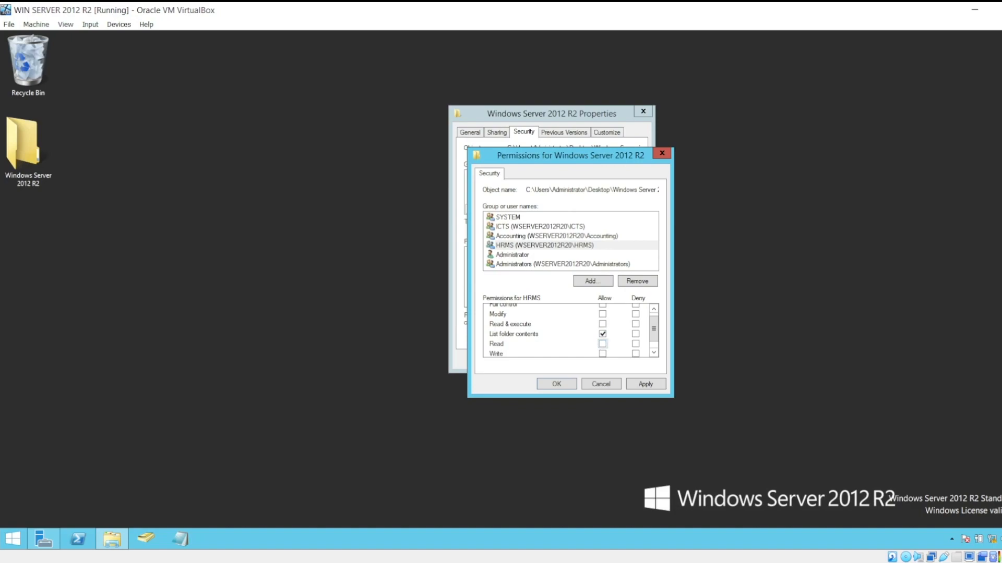
left_click(646, 384)
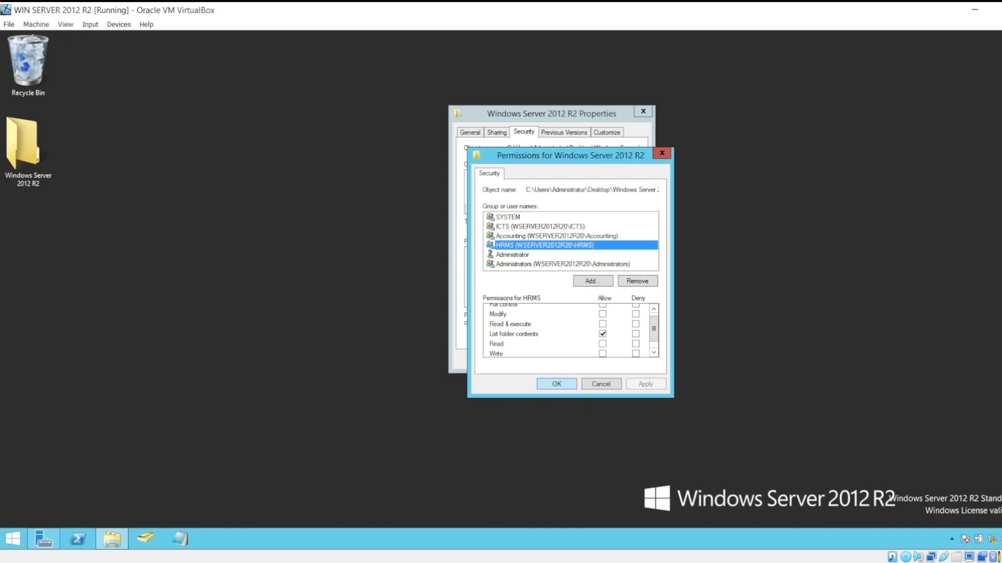
left_click(557, 384)
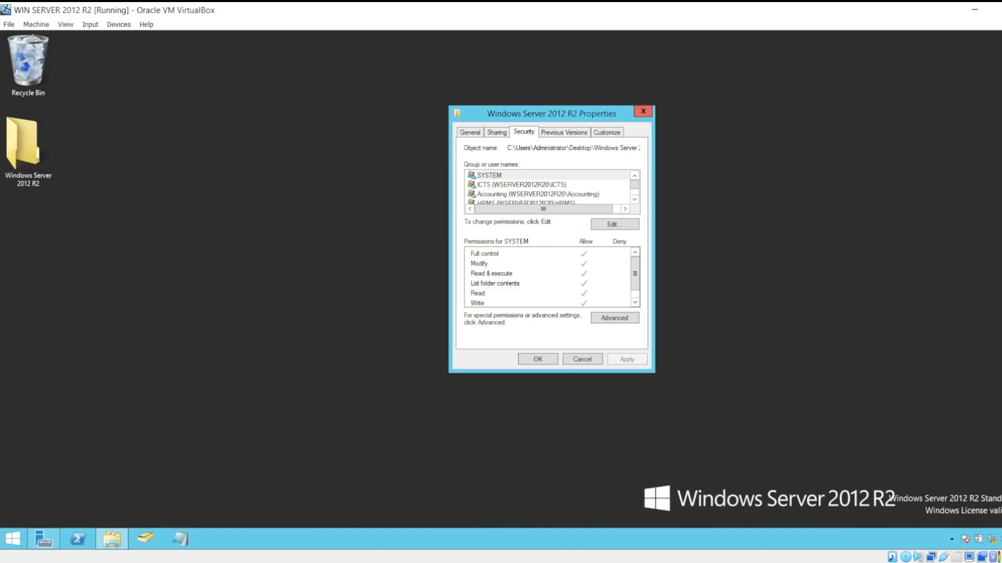
left_click(643, 111)
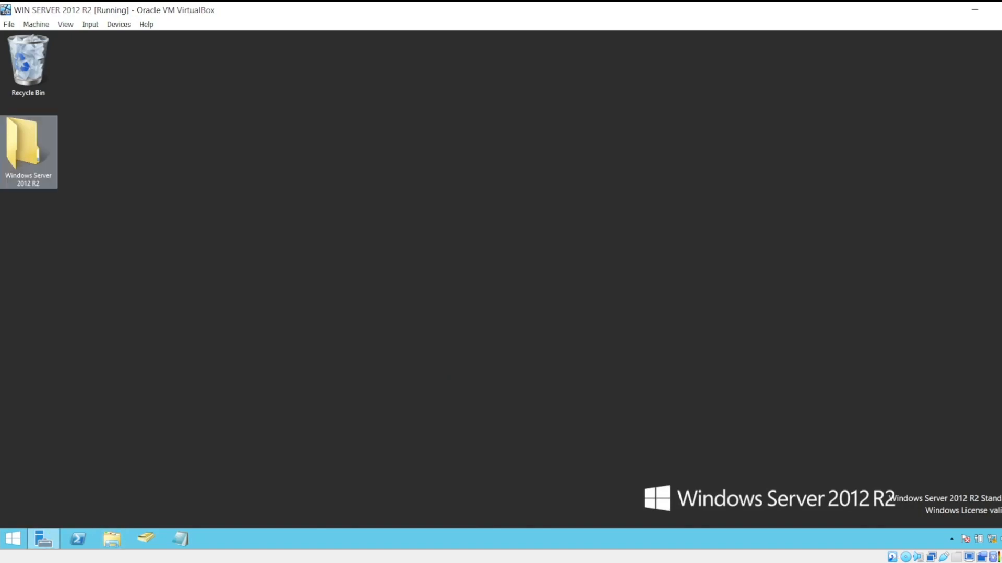
Open the advanced security settings of the ICTS subfolder inside the Windows Server 2012 R2 folder.
right_click(28, 158)
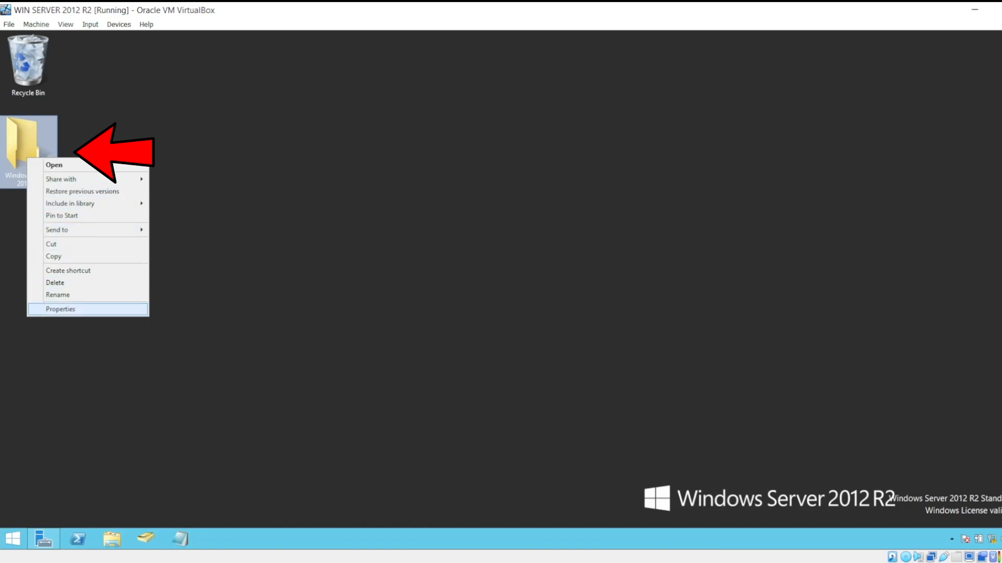
left_click(201, 284)
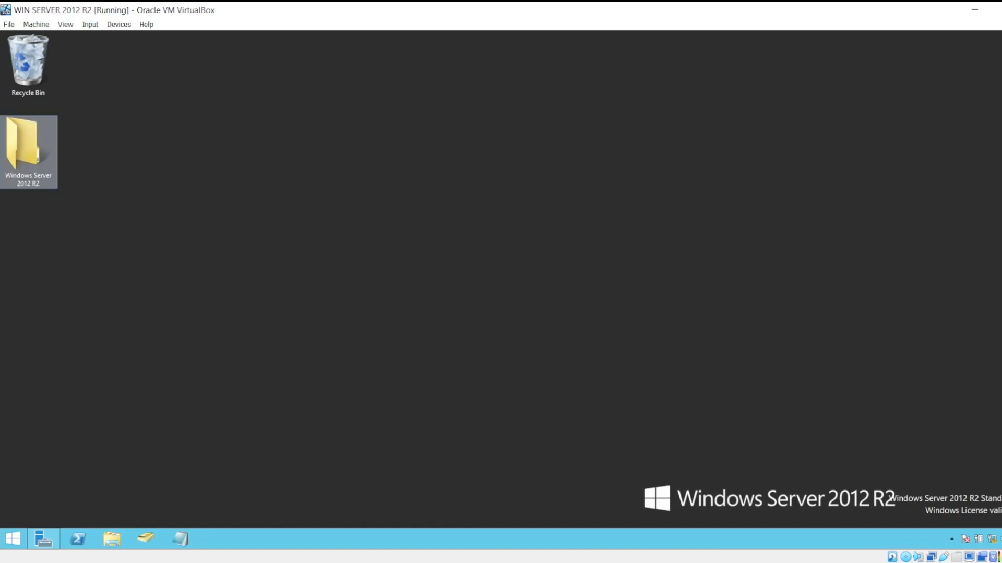
double_click(29, 151)
right_click(355, 207)
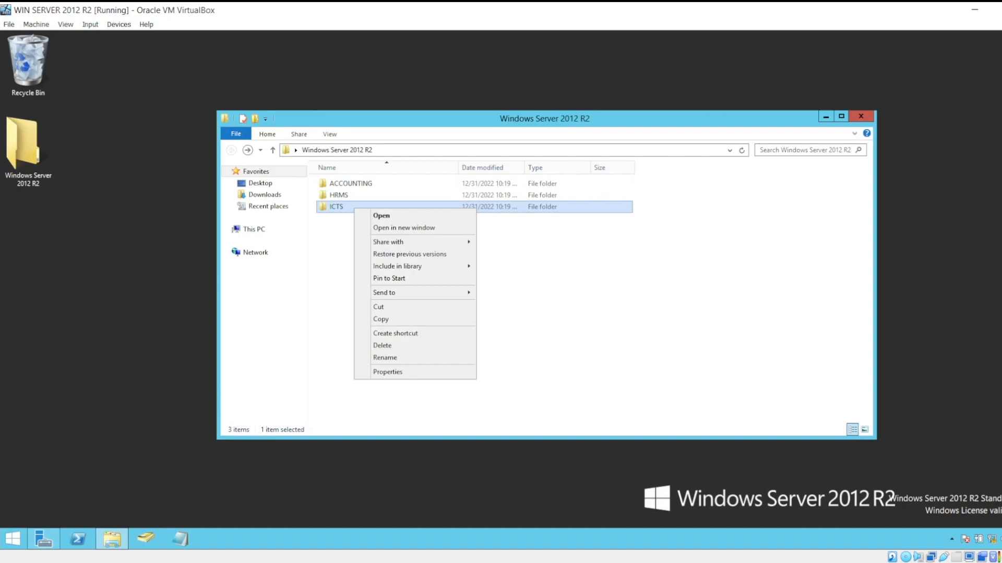
left_click(388, 372)
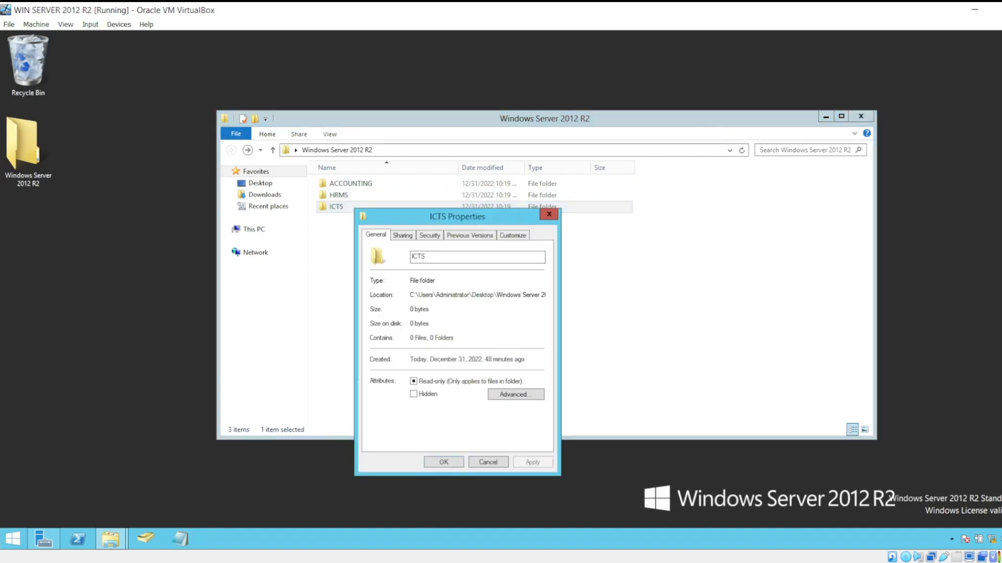
left_click(430, 235)
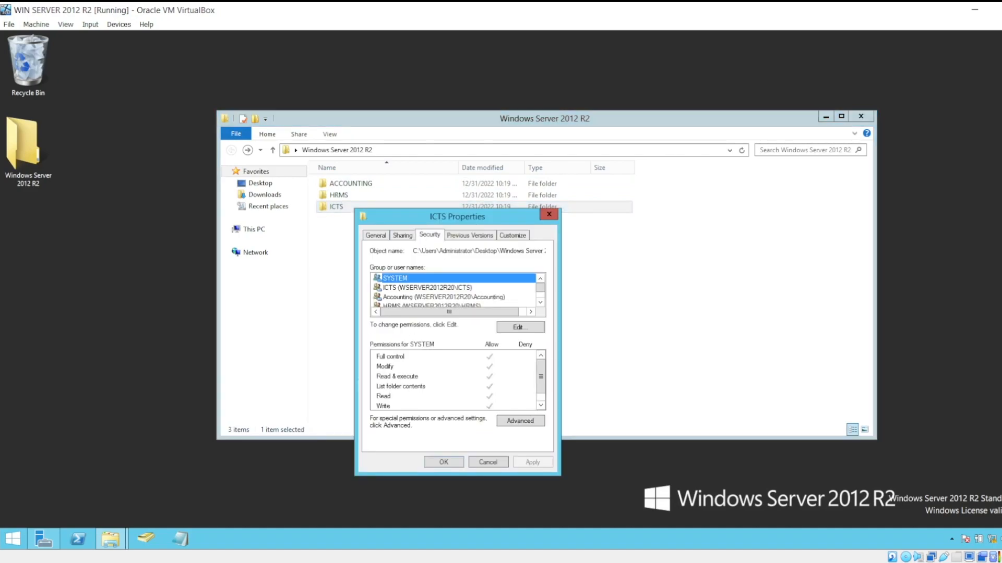
left_click(520, 421)
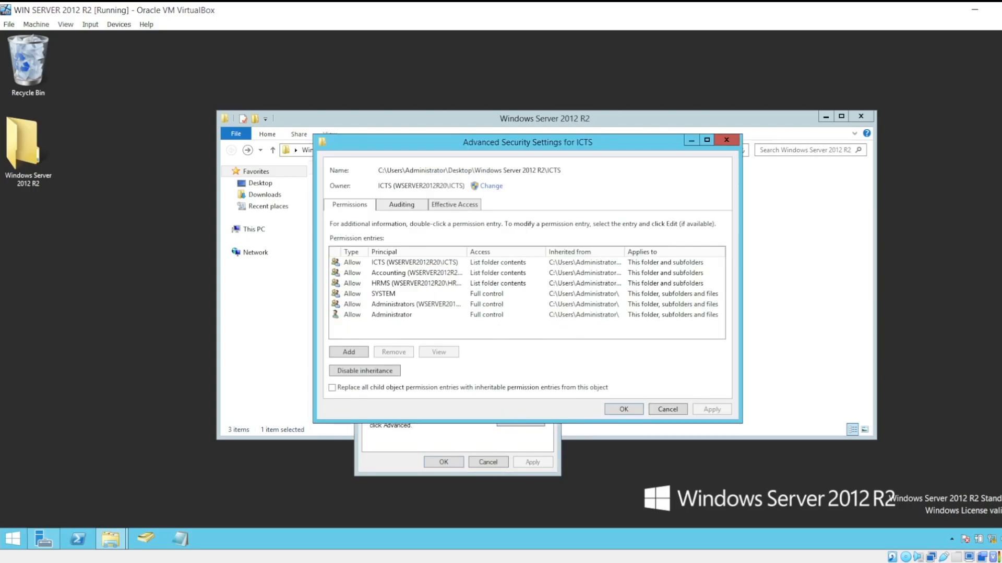
Set the ICTS group as owner of the ICTS subfolder, checking the name and applying the ownership change.
left_click(491, 186)
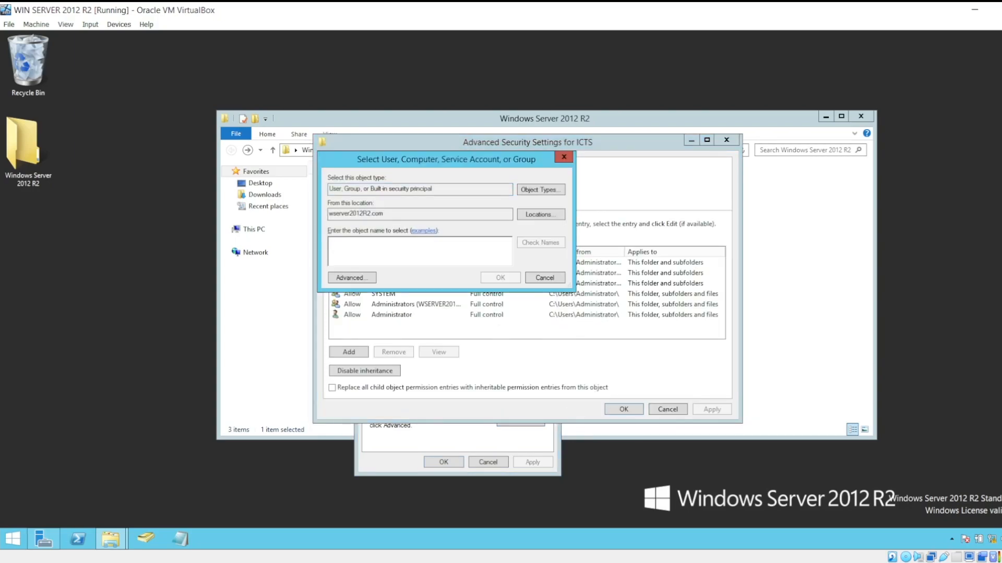
type("ic")
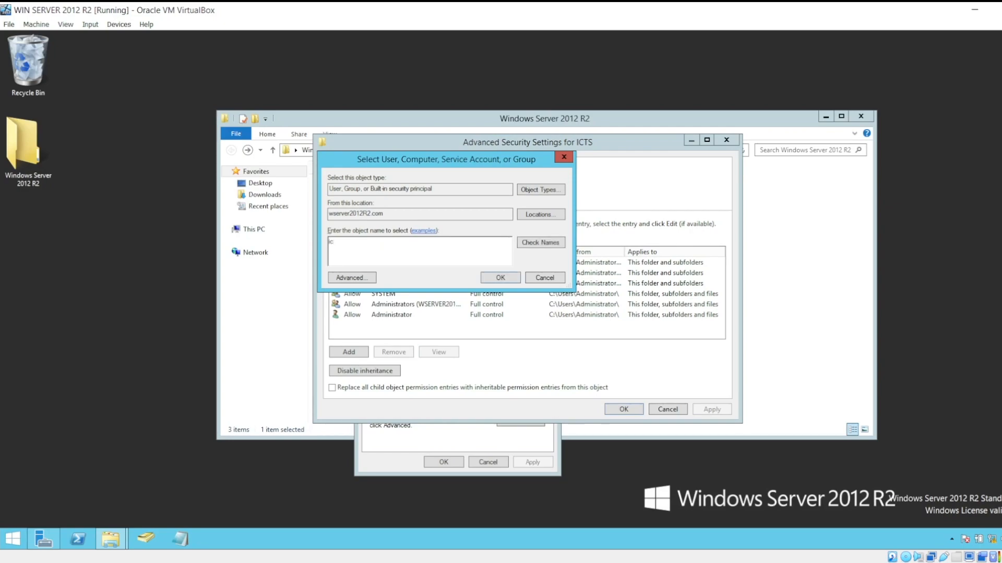
type("ts")
left_click(540, 243)
key("Return")
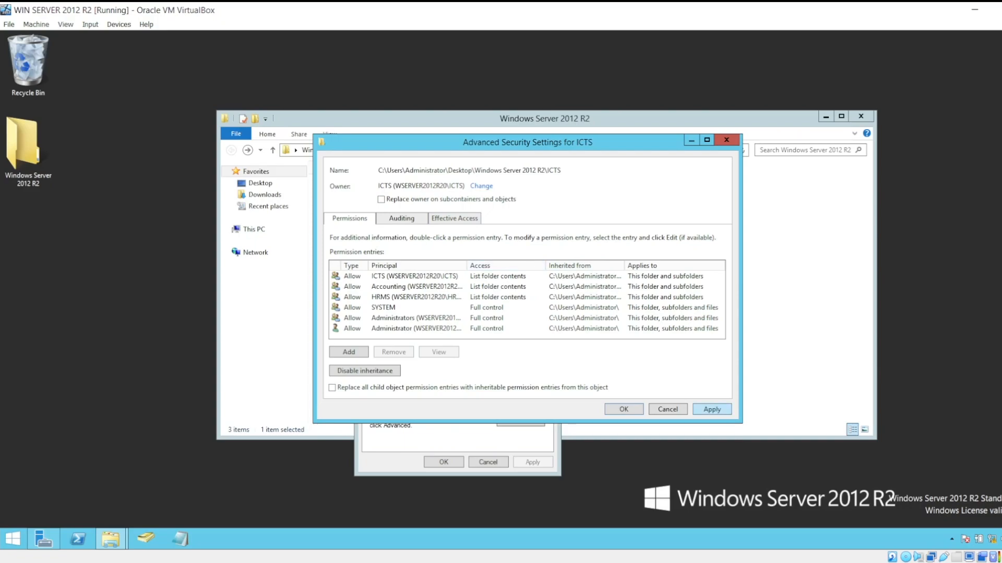
left_click(711, 409)
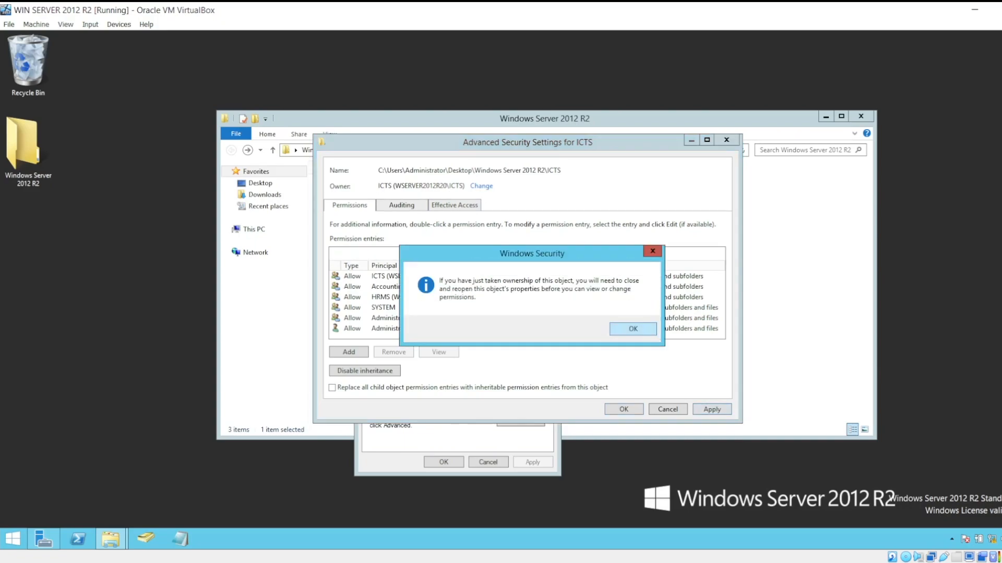
left_click(633, 329)
left_click(623, 409)
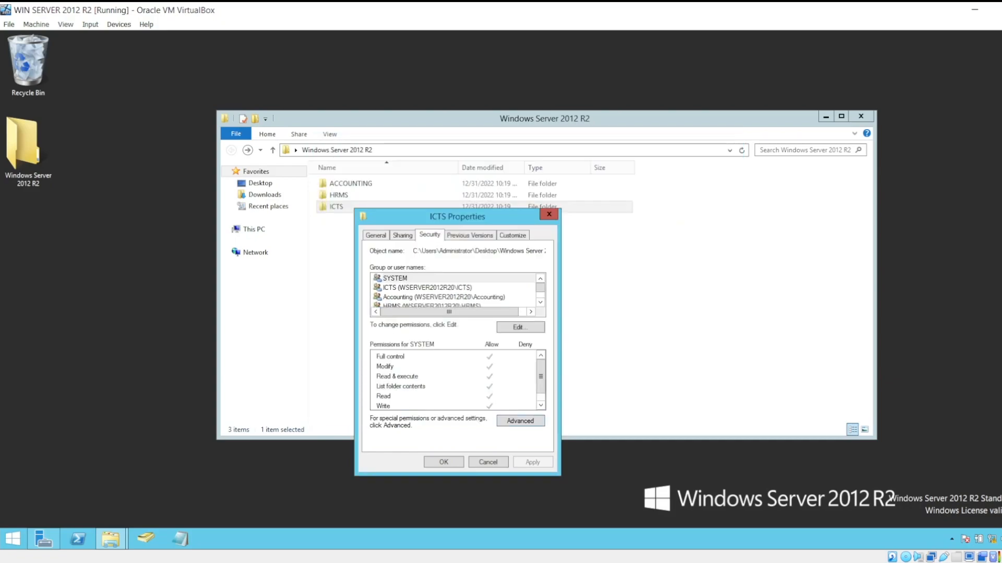
Add the ICTS group to the ICTS subfolder's permissions, checking the group name against the domain.
left_click_drag(473, 218, 550, 177)
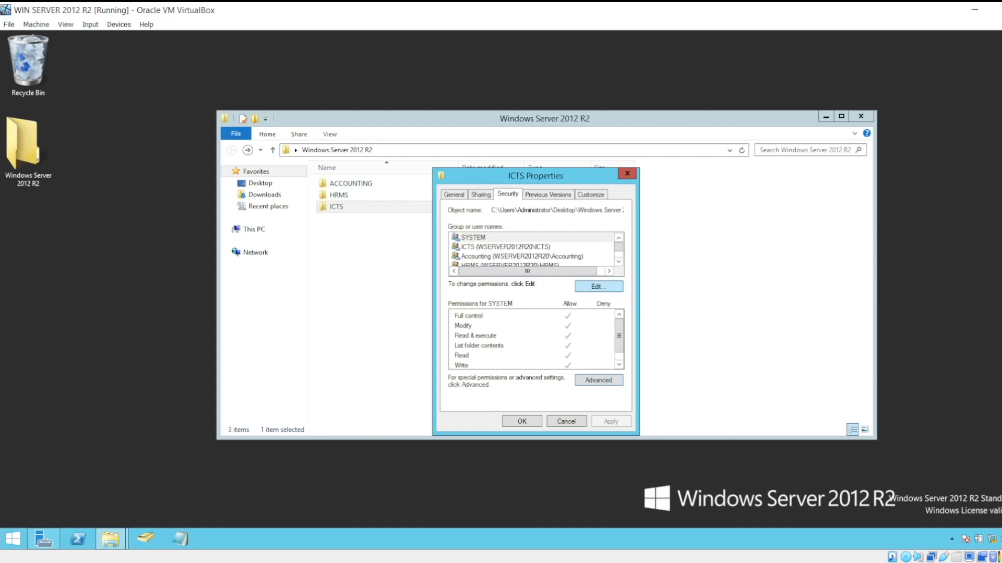
left_click(598, 287)
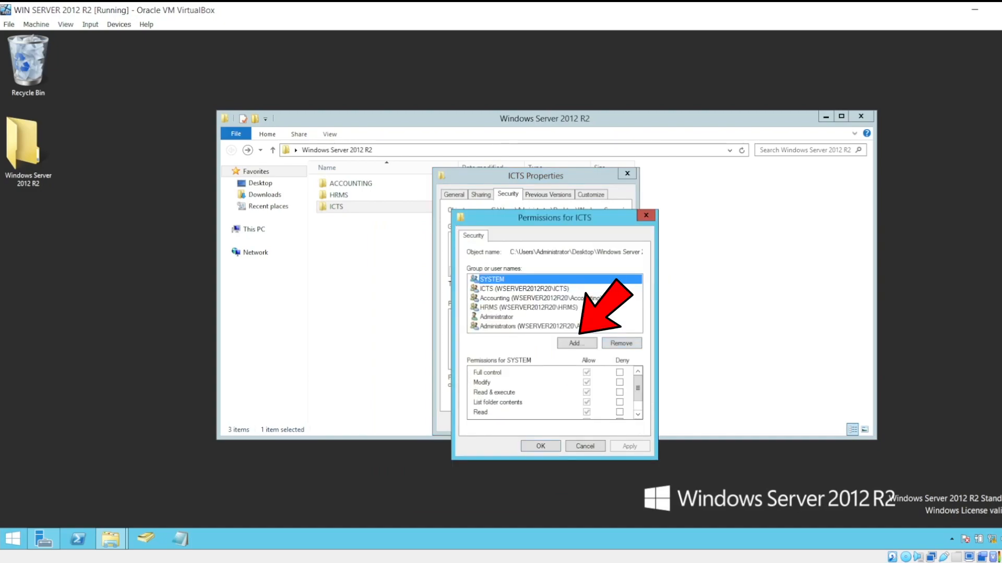
left_click(576, 343)
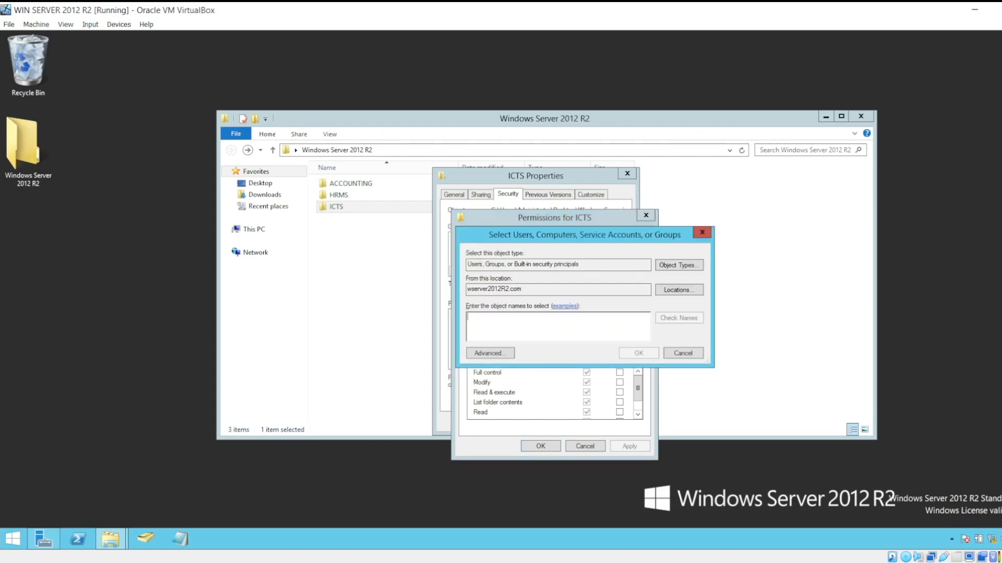
type("ict")
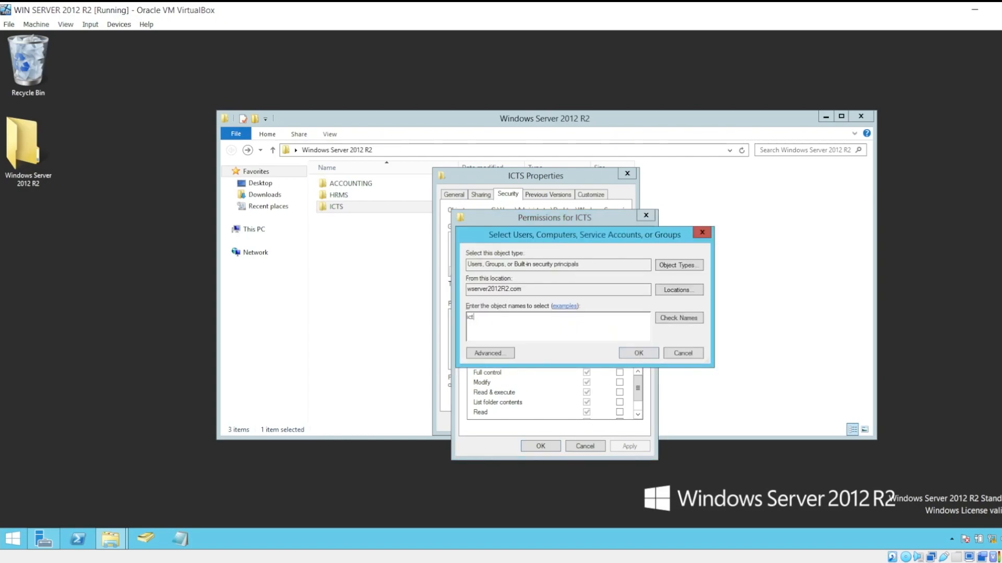
left_click(678, 318)
left_click(565, 306)
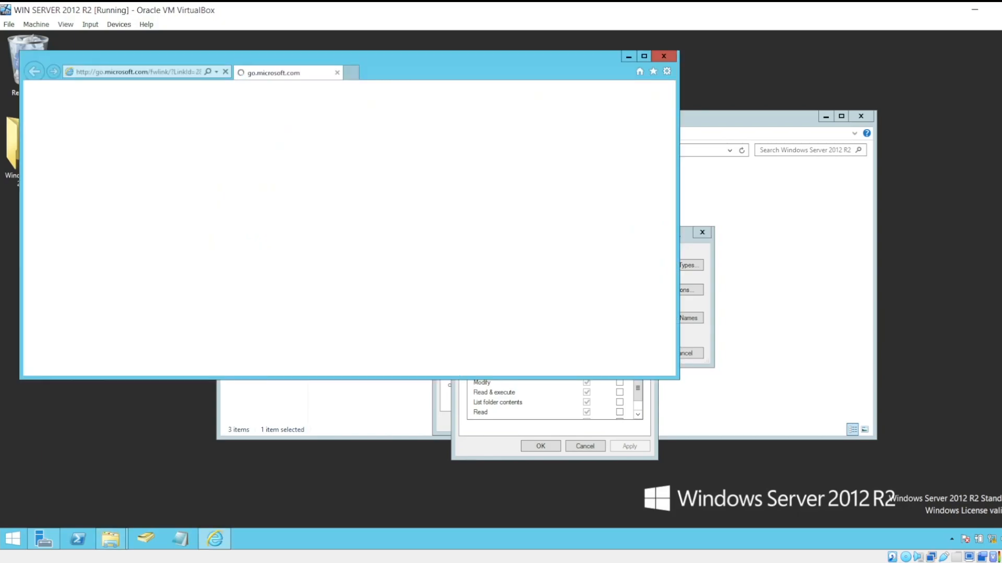
left_click(663, 56)
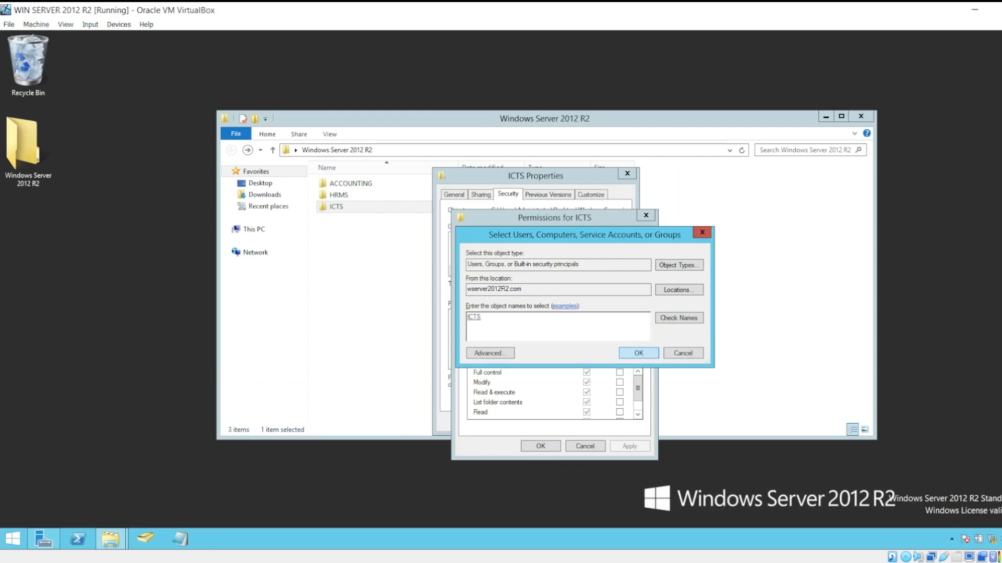
key("Return")
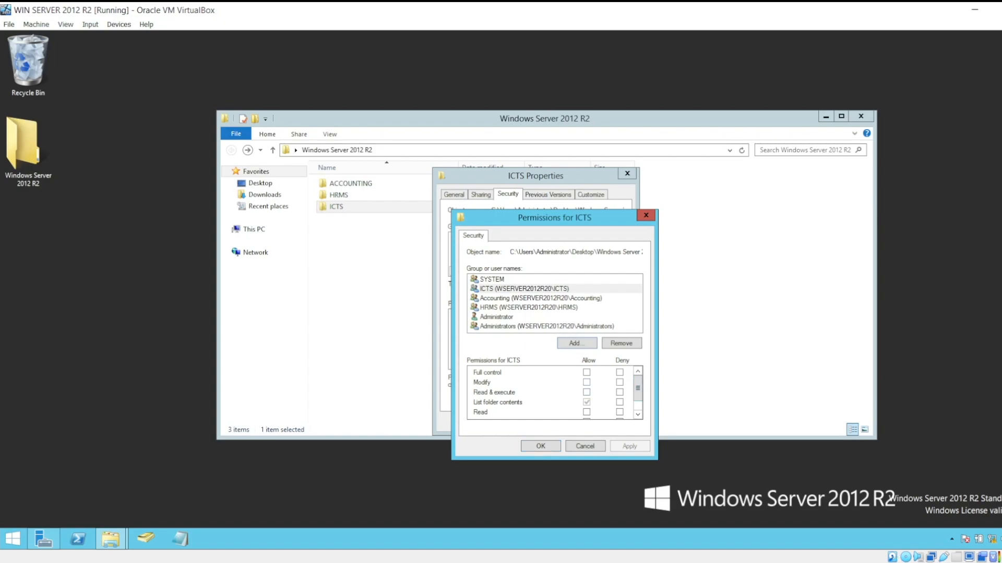
Allow the ICTS group Read & execute and Read on the ICTS subfolder, without Modify or Write.
left_click(586, 383)
scroll(586, 382, "down", 1)
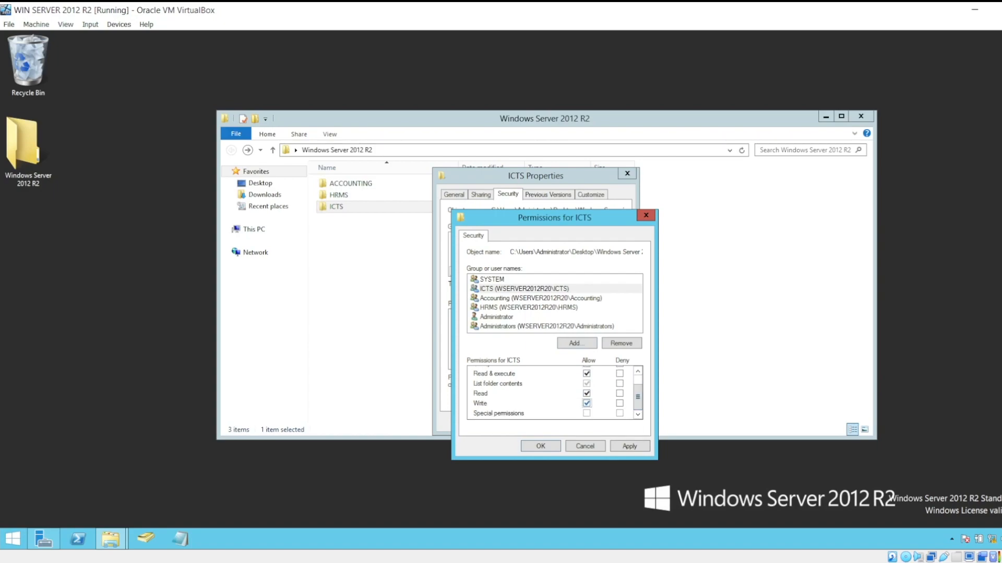
scroll(586, 404, "up", 1)
scroll(586, 404, "down", 2)
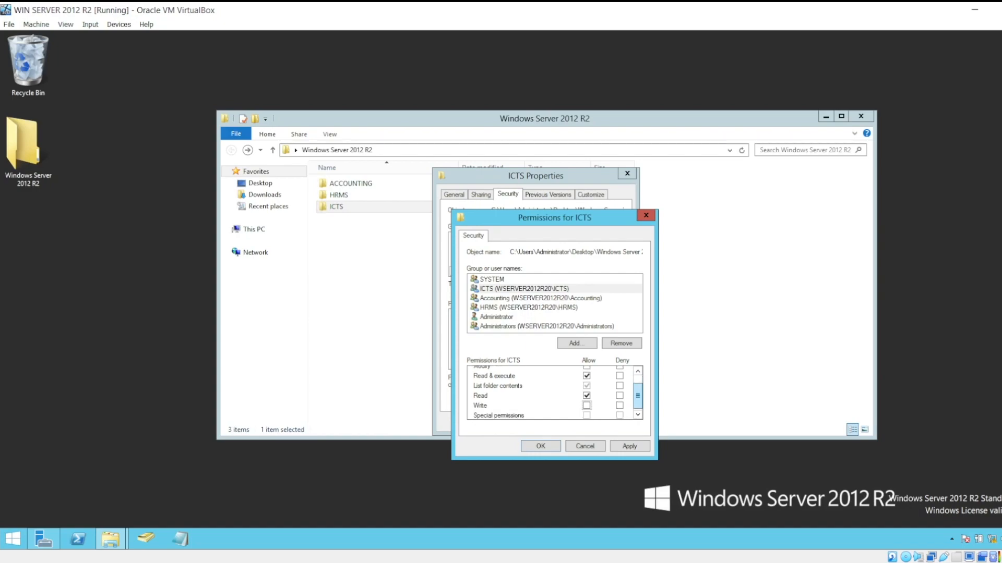
scroll(586, 404, "up", 2)
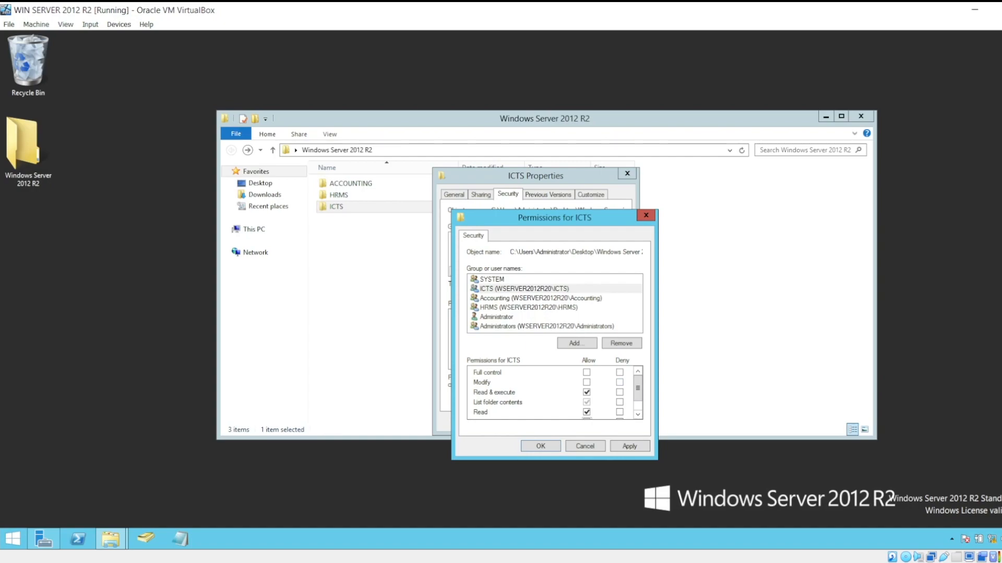
scroll(553, 393, "down", 1)
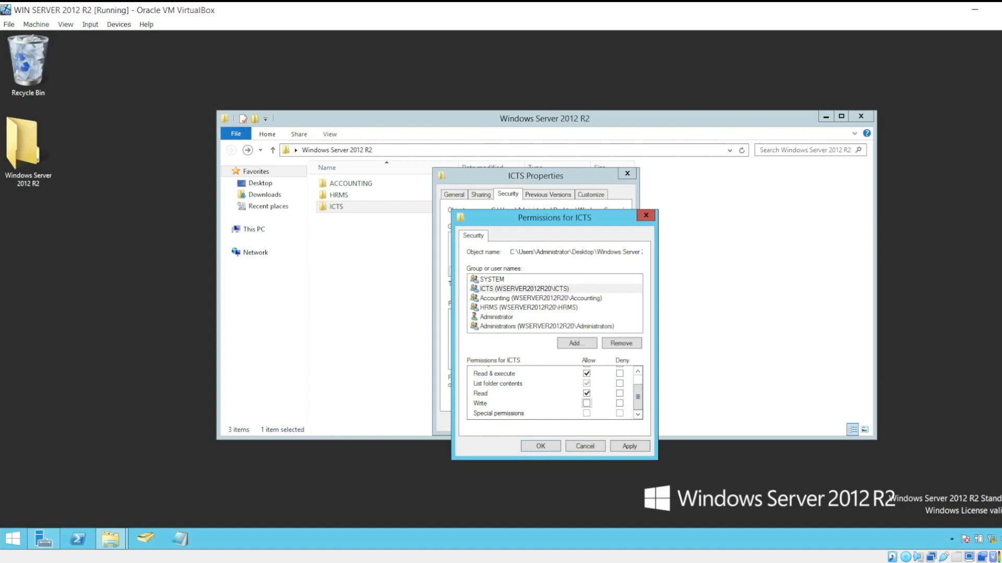
scroll(553, 394, "up", 1)
left_click(586, 383)
scroll(553, 392, "down", 1)
left_click(586, 404)
scroll(553, 393, "up", 1)
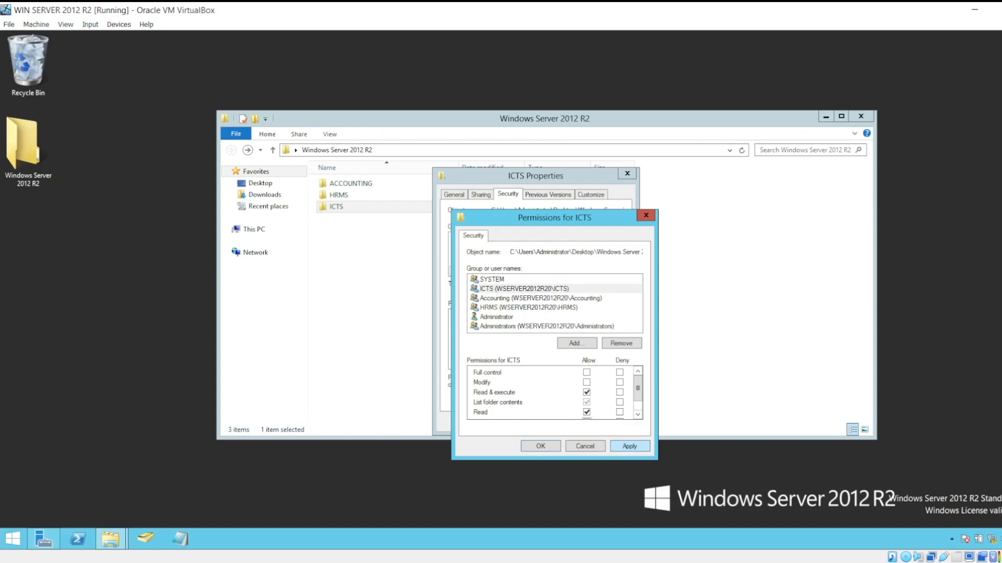
Apply the ICTS subfolder's permission changes and close its permissions and properties.
left_click(629, 446)
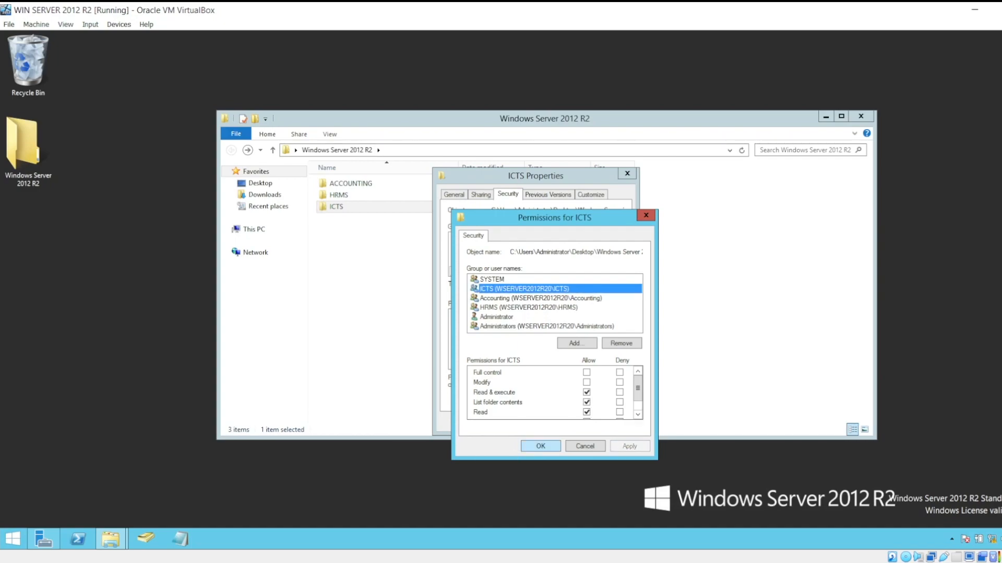
left_click(540, 447)
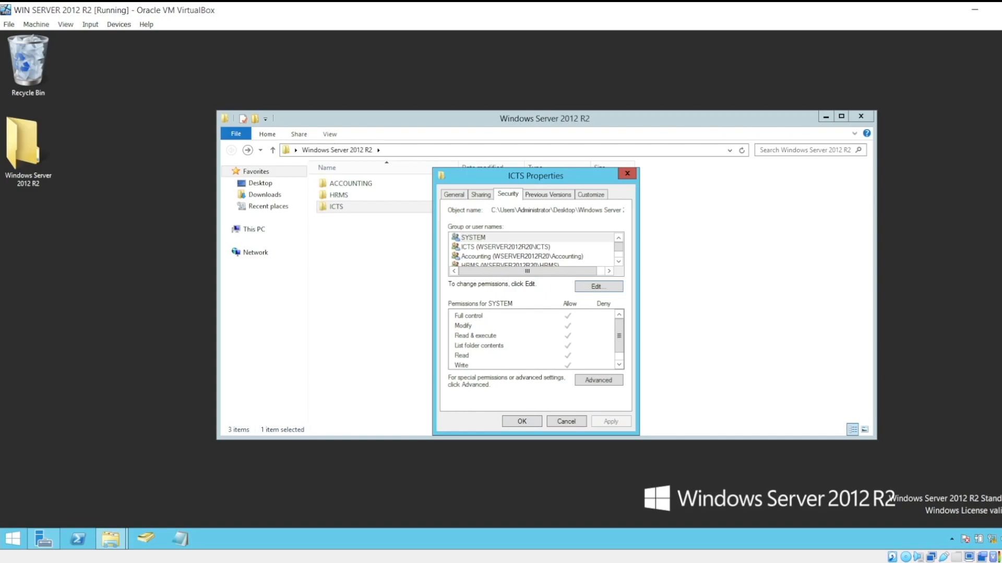
left_click(521, 422)
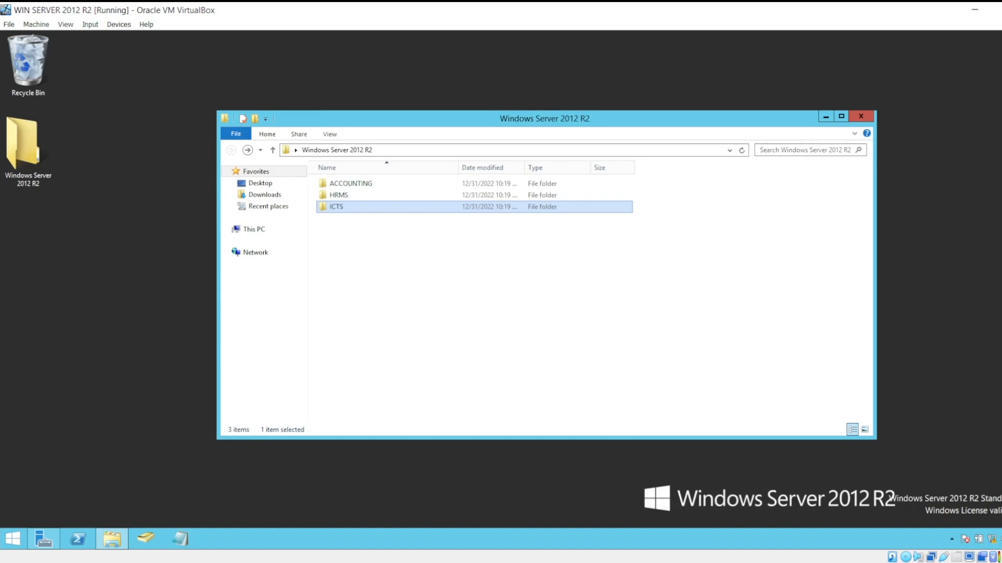
Open the advanced security settings of the HRMS subfolder.
left_click(351, 184)
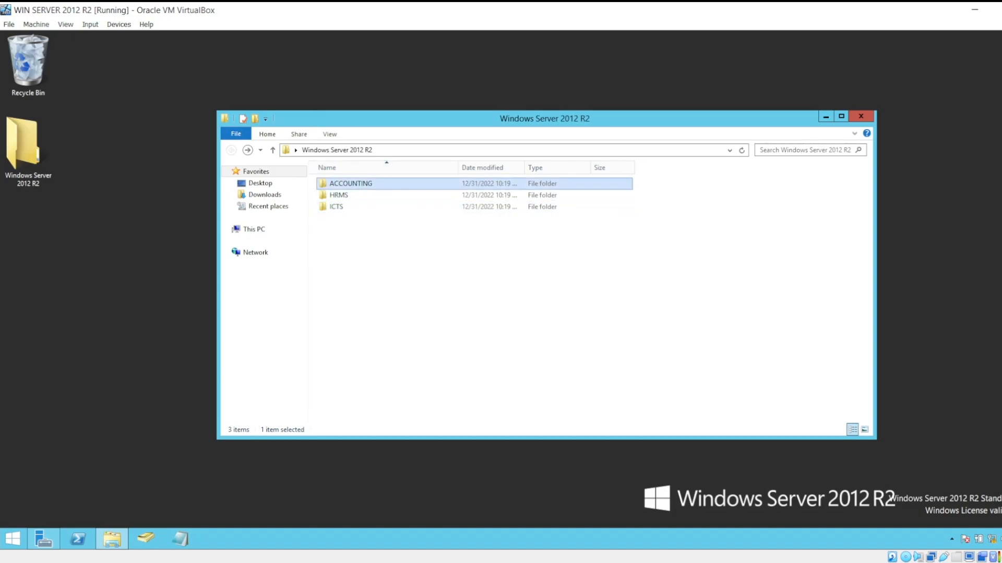
left_click(339, 195)
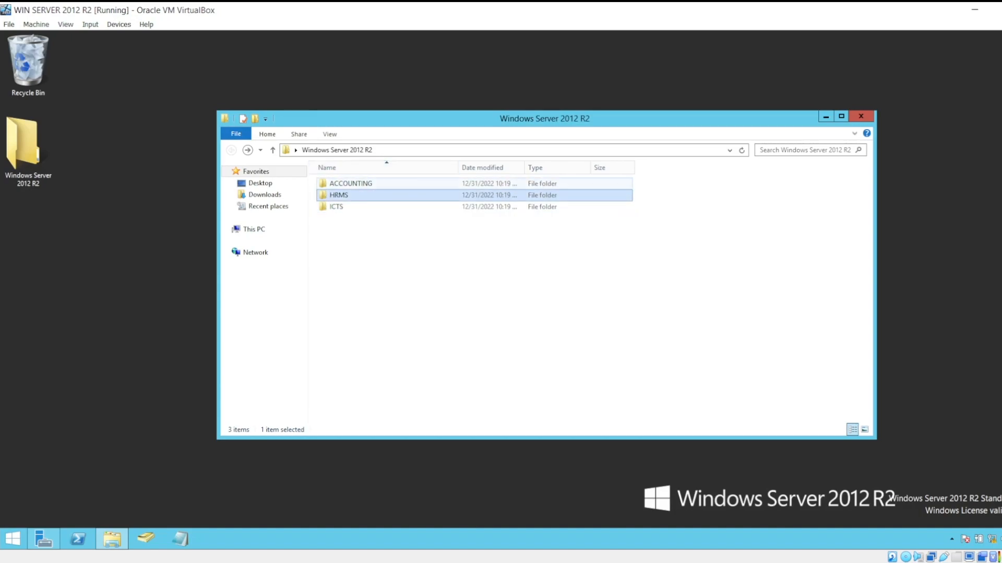
right_click(366, 195)
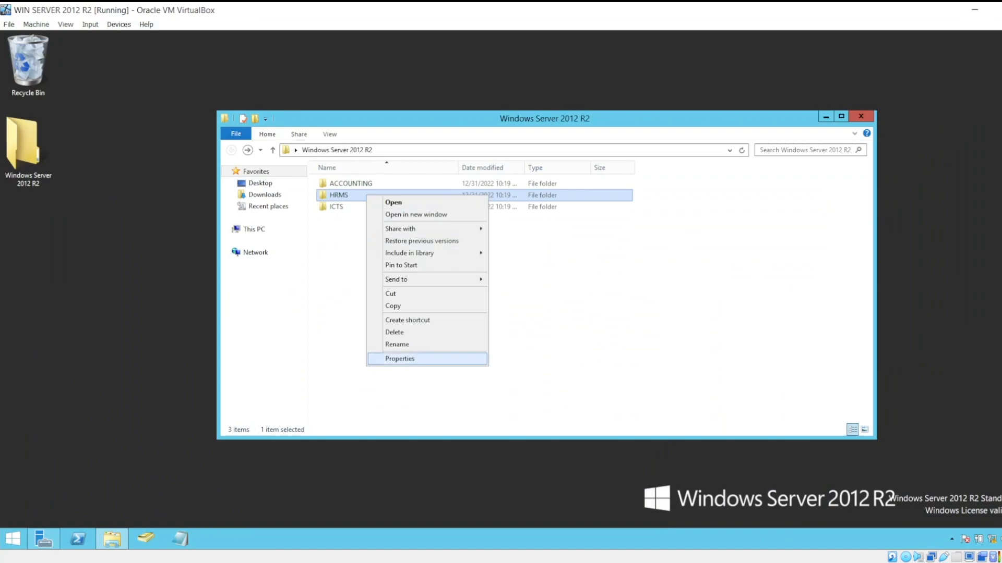
left_click(400, 359)
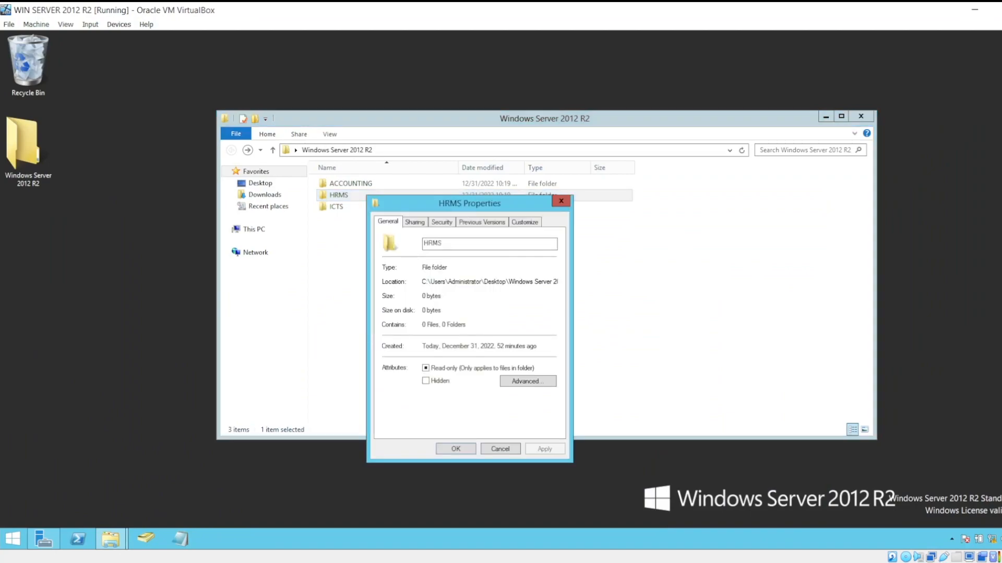
left_click(442, 222)
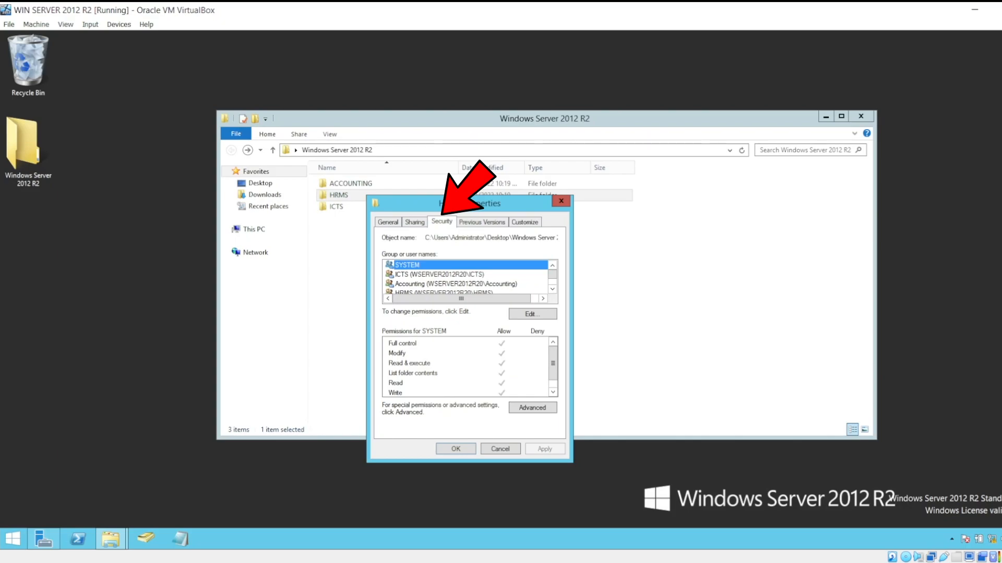
left_click(532, 407)
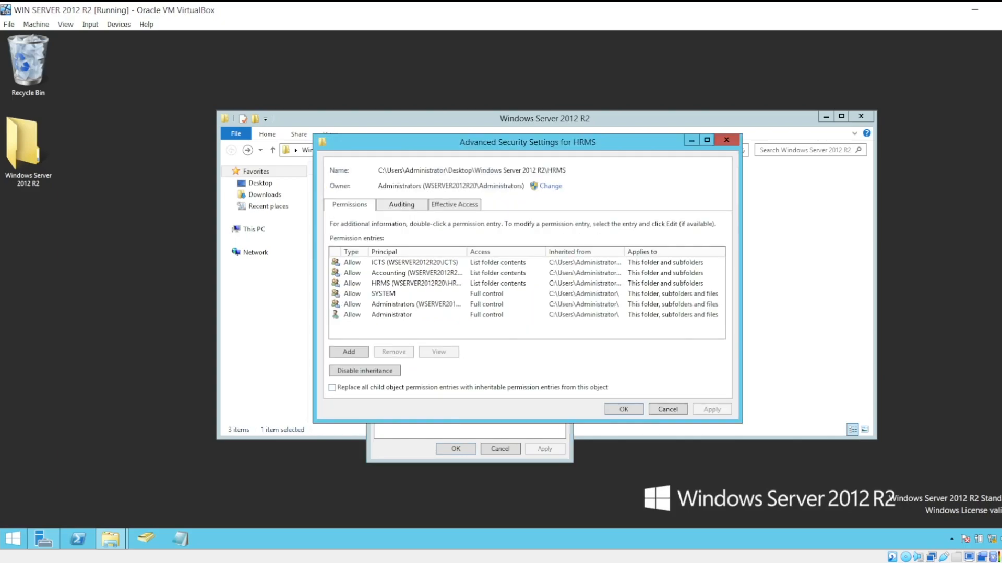
Set the HRMS group as owner of the HRMS subfolder, checking the name, then apply and close the advanced security settings.
left_click(550, 186)
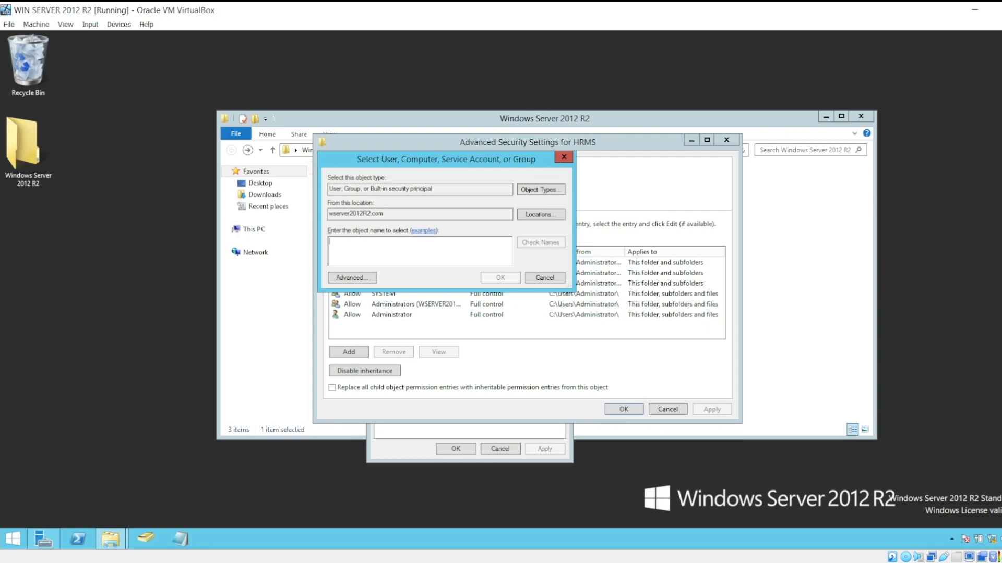
type("h")
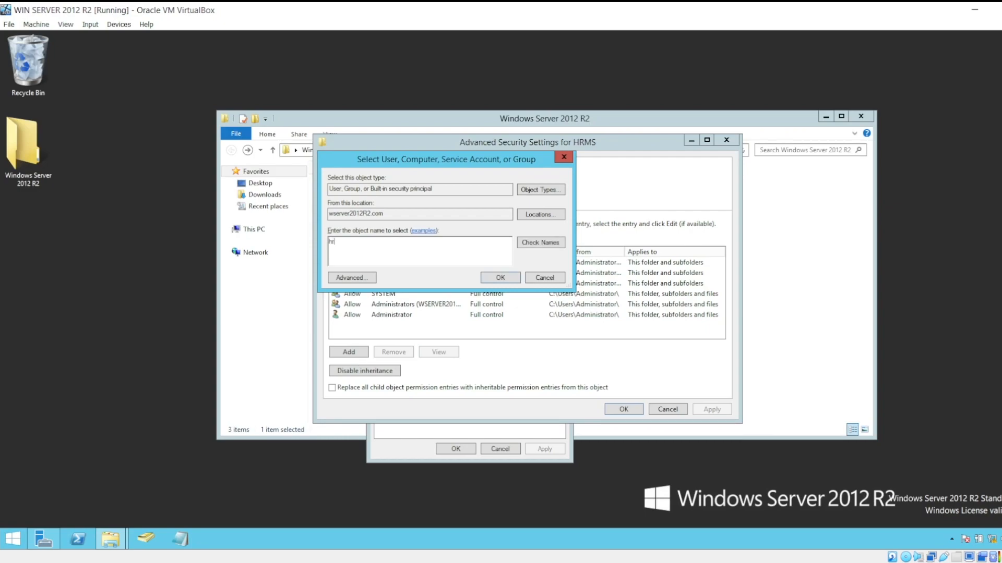
type("rms")
left_click_drag(434, 163, 498, 179)
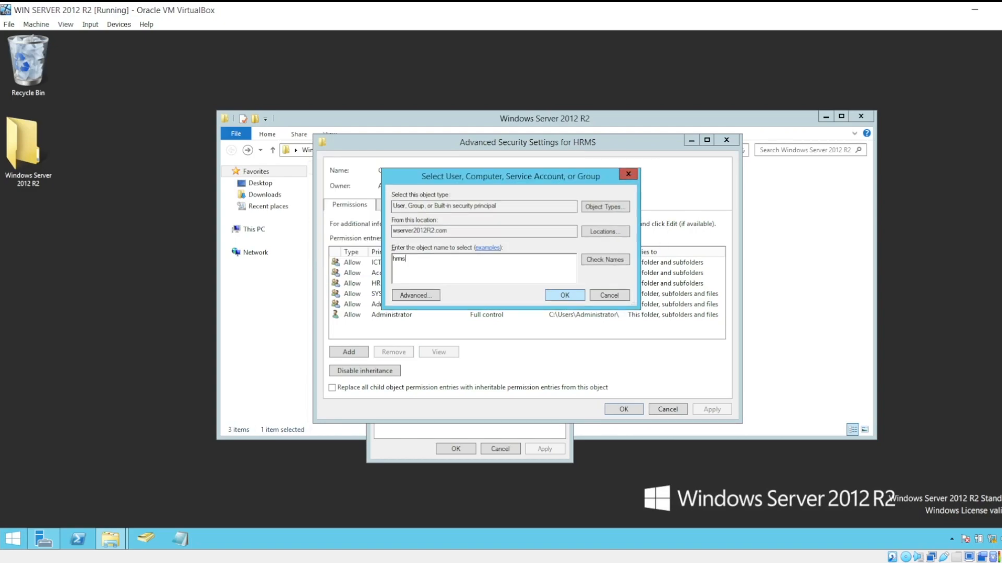
key("alt+k")
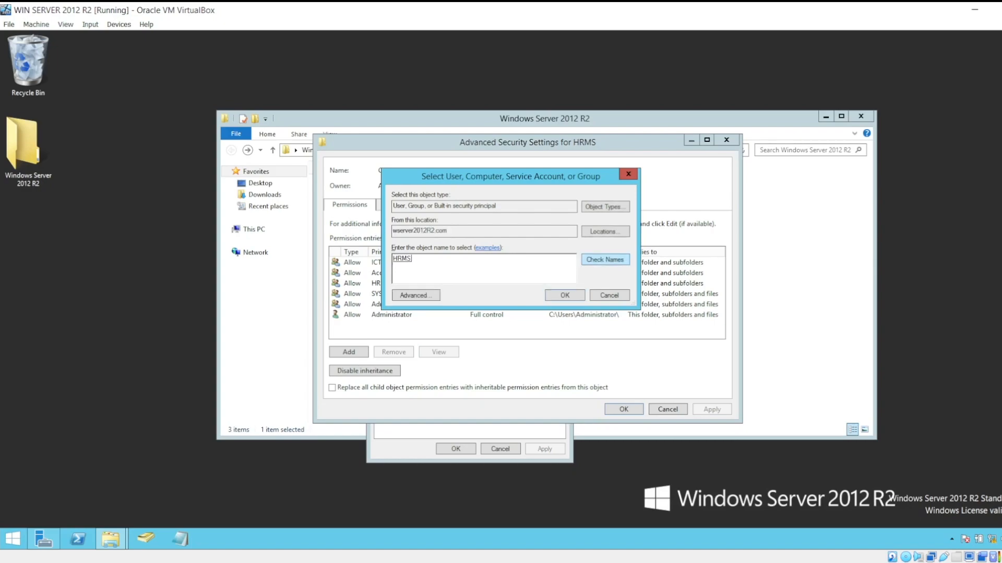
key("Return")
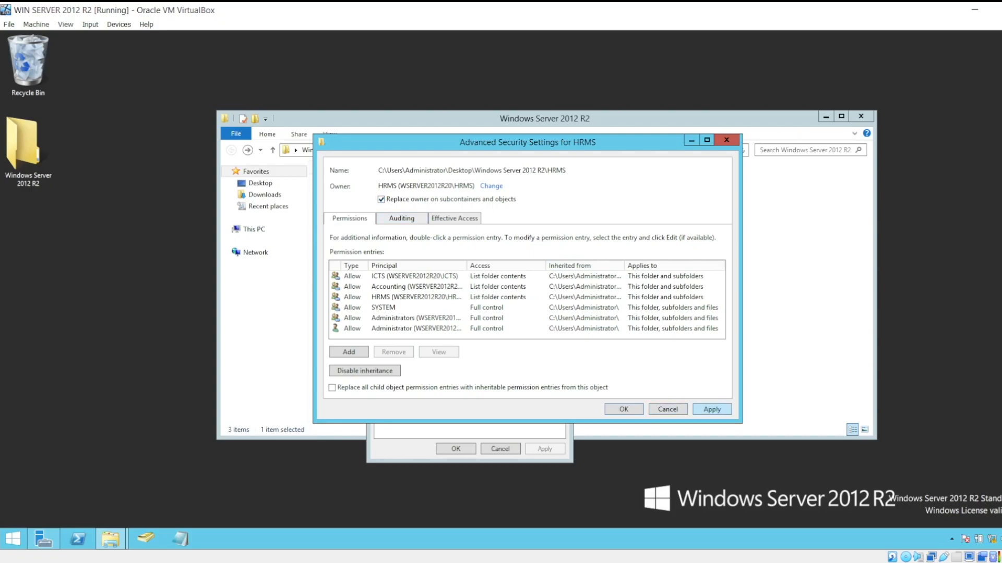
left_click(711, 410)
key("Return")
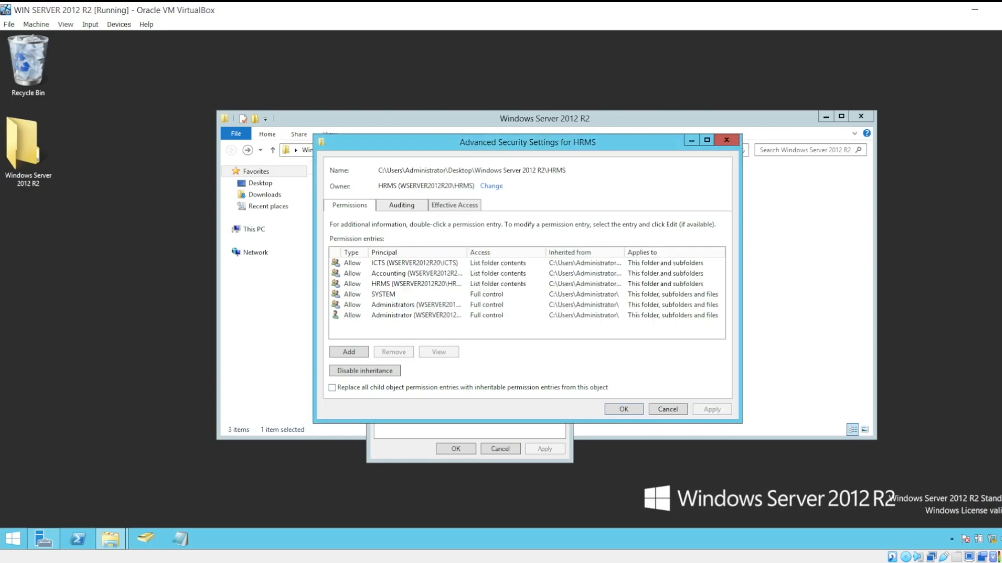
key("Return")
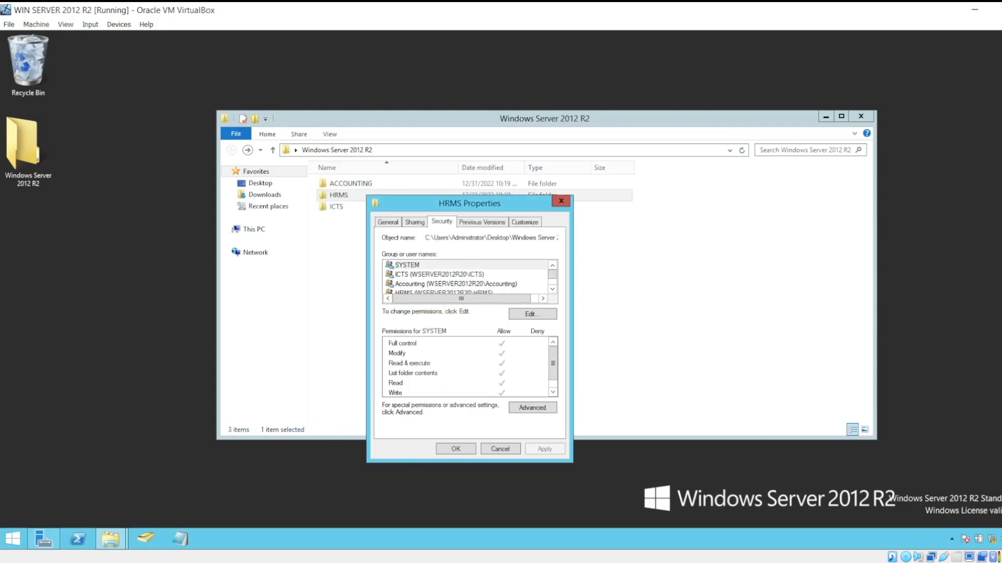
Add the ICTS group to the HRMS subfolder's permissions, checking the group name against the domain.
left_click_drag(469, 203, 530, 167)
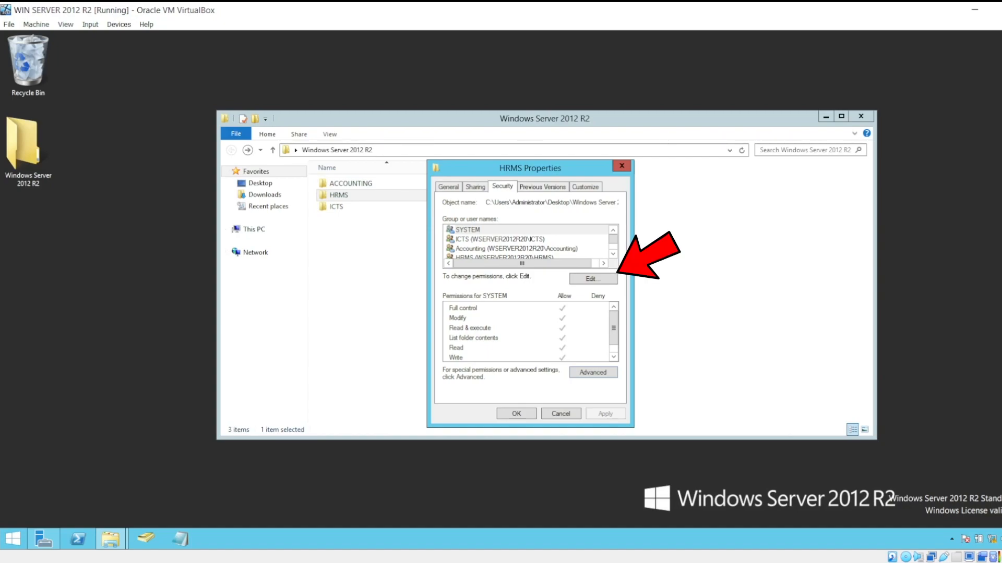
left_click(592, 279)
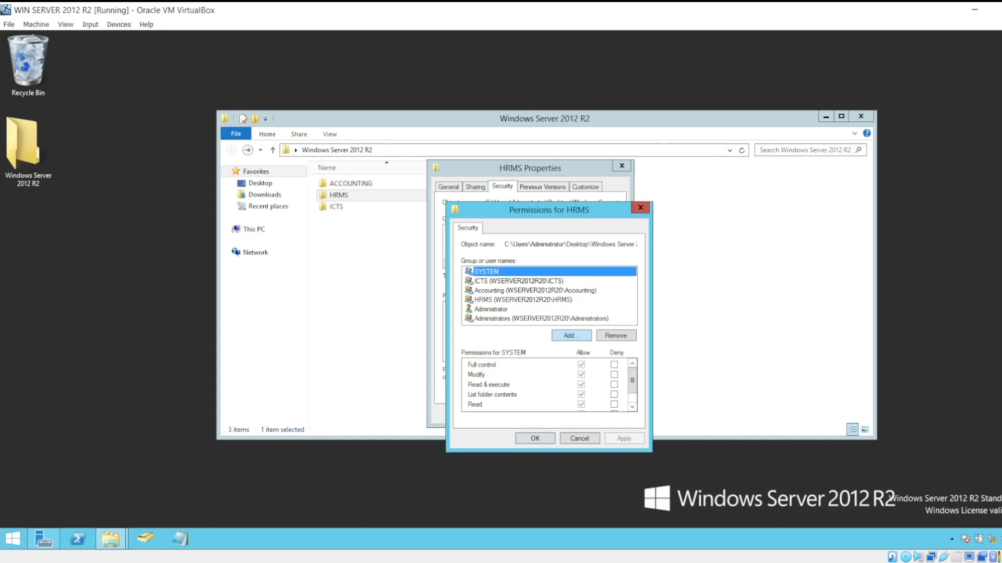
left_click(571, 335)
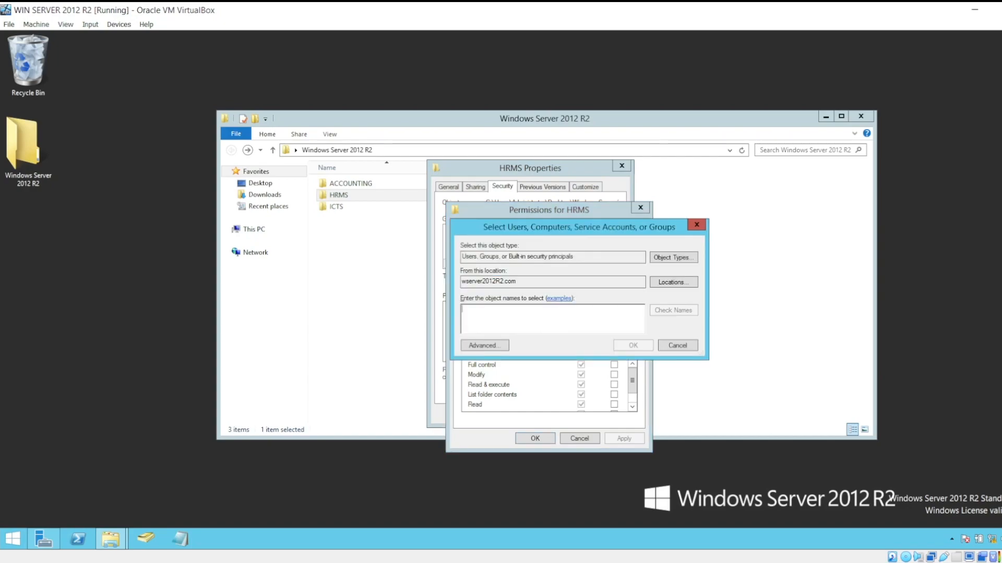
type("ict")
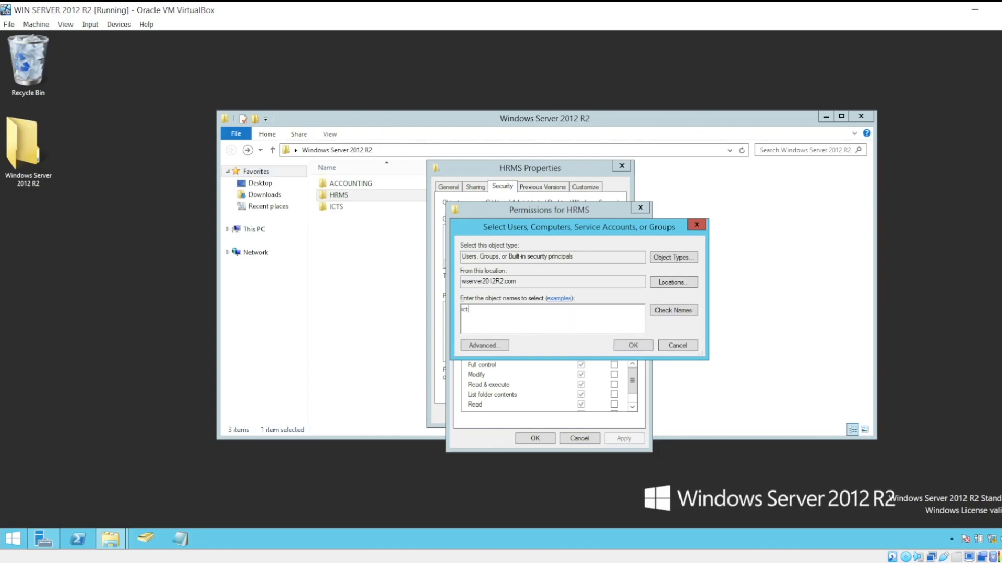
key("ctrl+k")
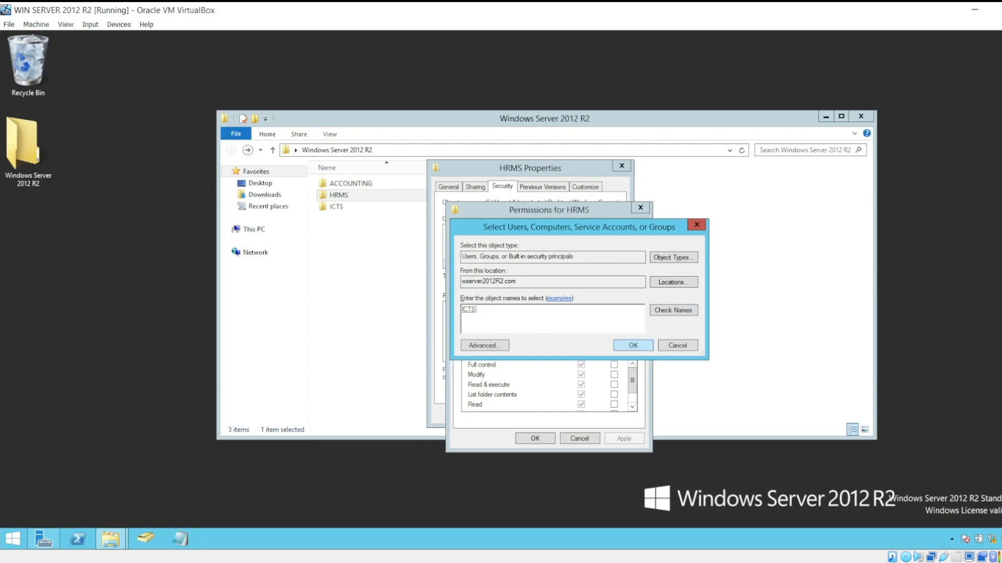
key("Return")
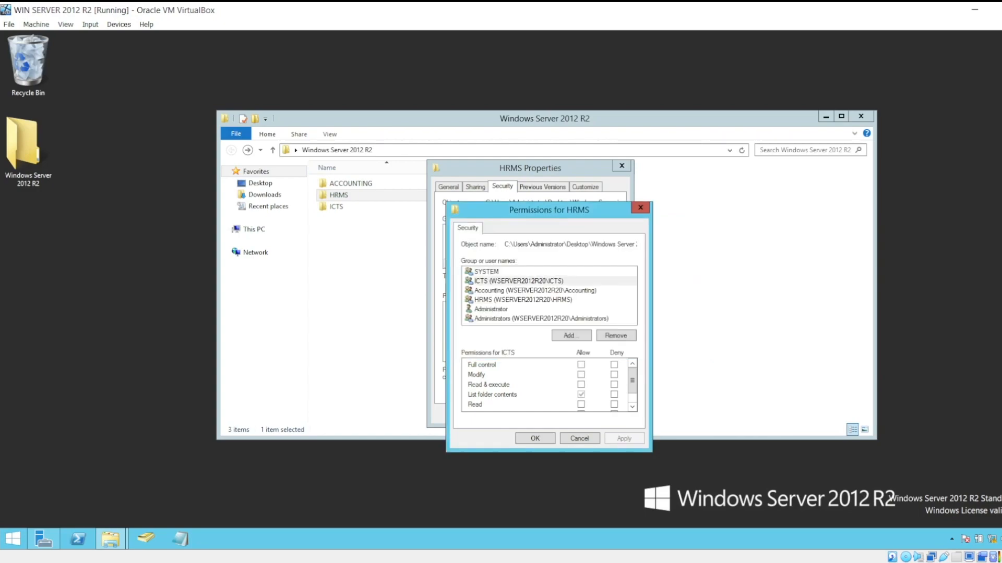
Allow the ICTS group Read & execute and Read on the HRMS subfolder, without Write, and apply the change.
left_click_drag(572, 214, 583, 184)
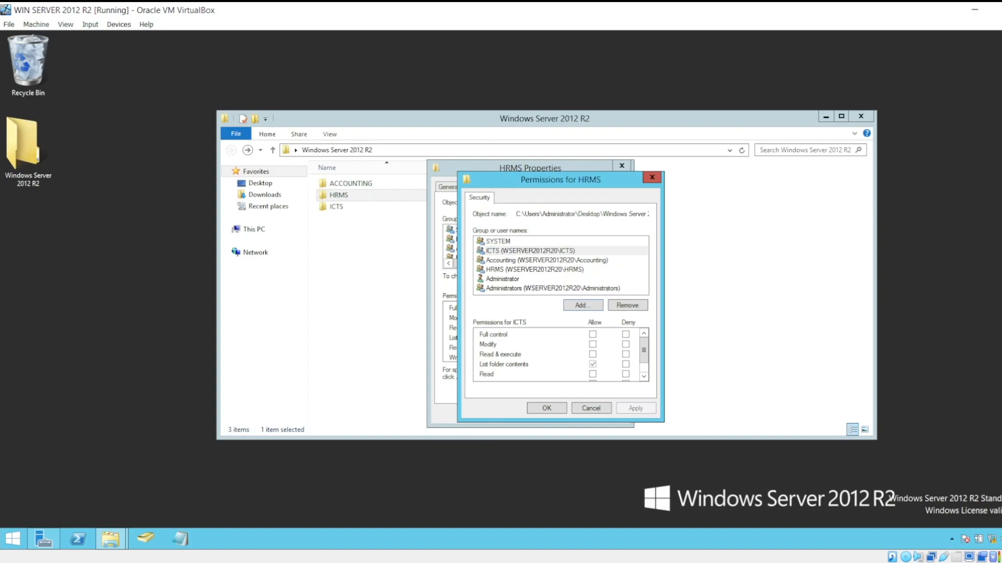
mouse_move(643, 350)
left_mouse_down()
mouse_move(643, 361)
mouse_move(644, 350)
left_mouse_up()
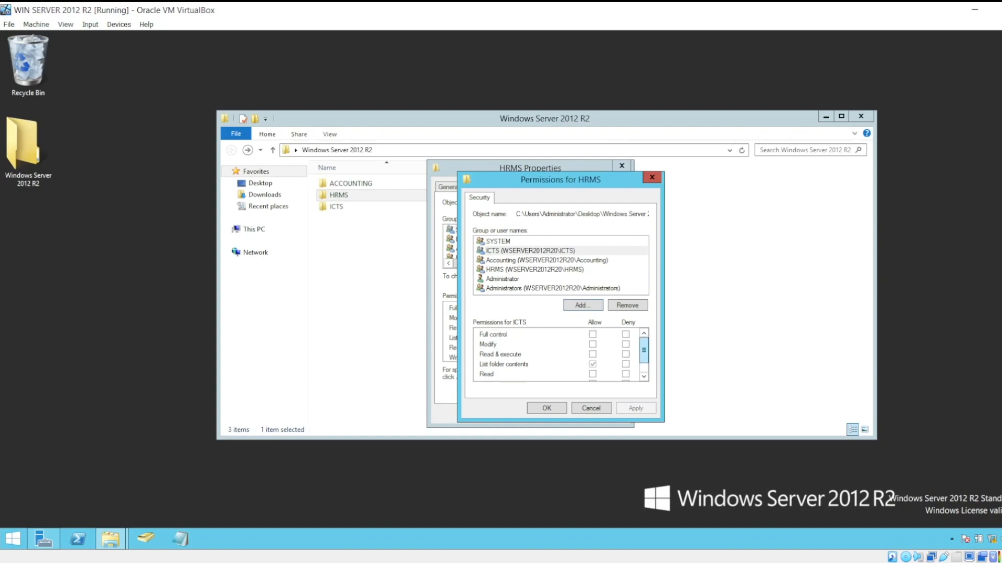
left_click(593, 345)
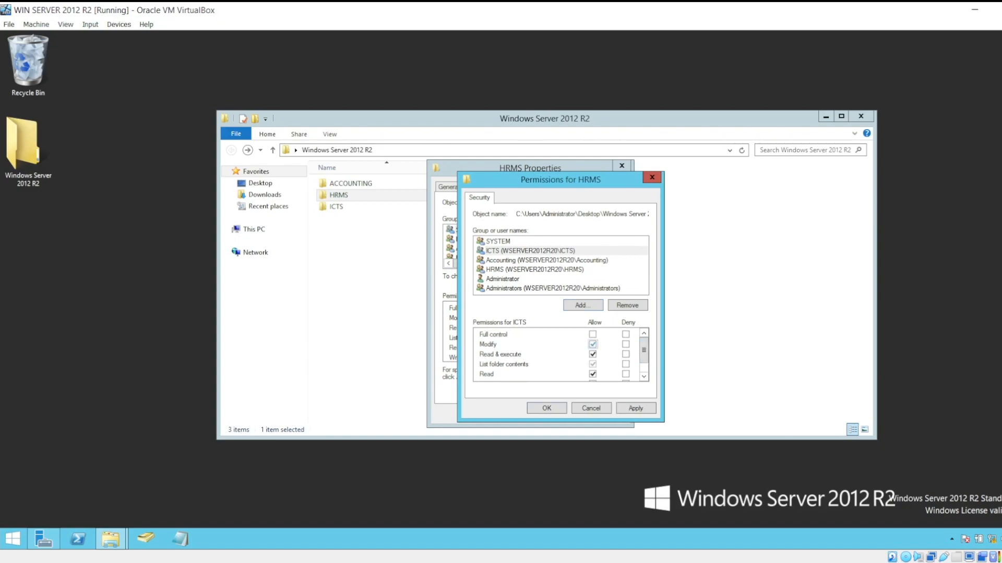
scroll(558, 355, "down", 2)
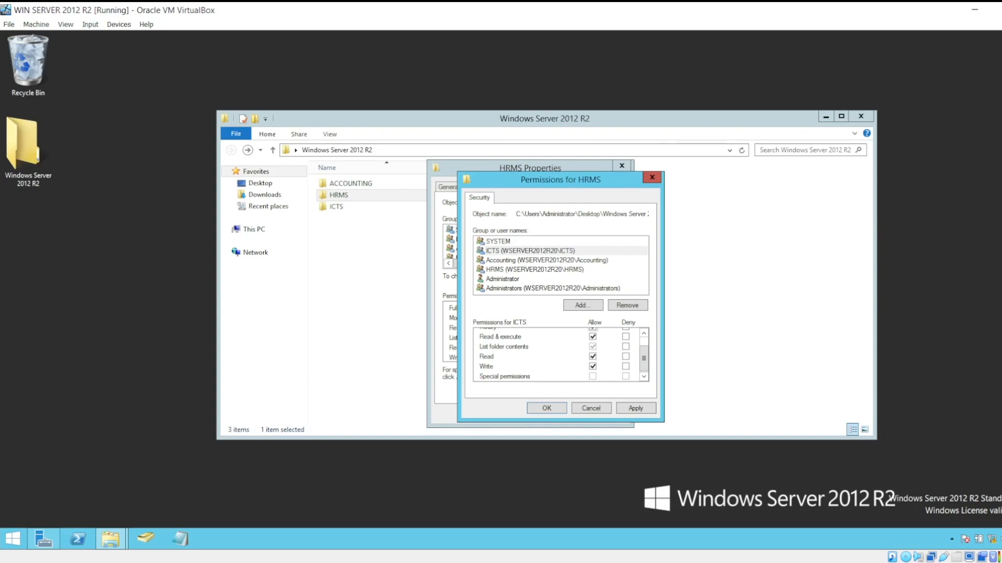
left_click(592, 366)
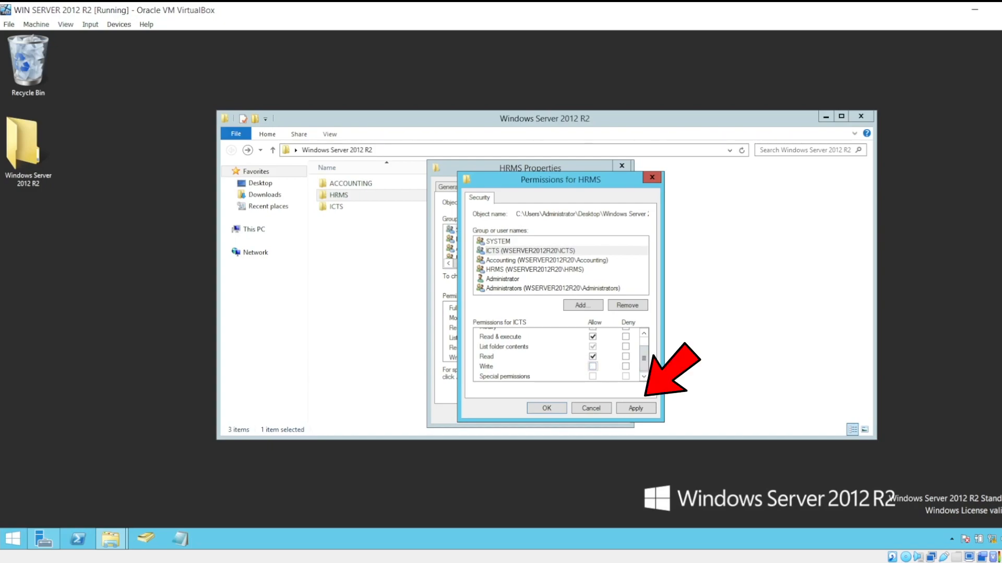
left_click(636, 408)
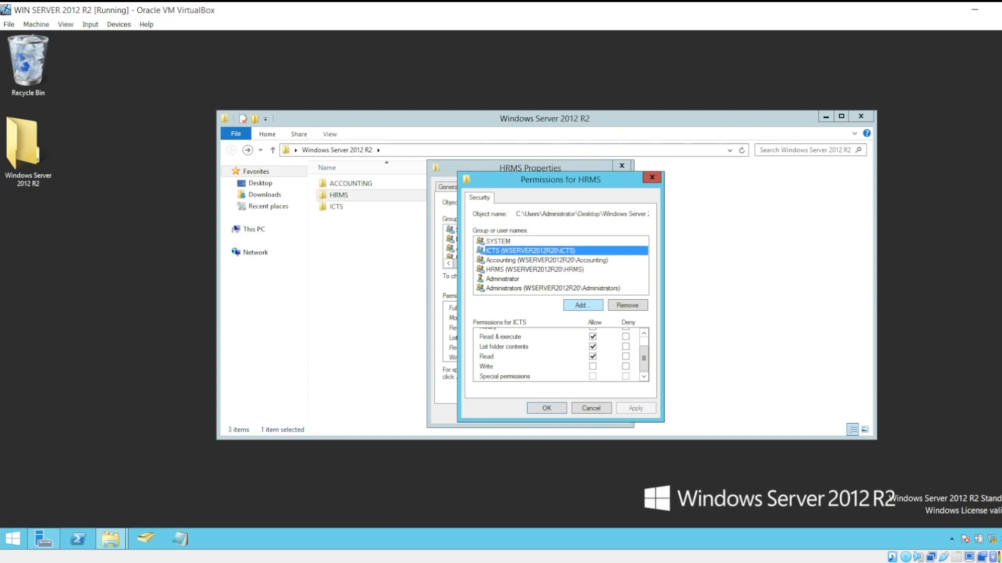
Add the HRMS group to the HRMS subfolder's permissions, checking the group name against the domain.
left_click(582, 306)
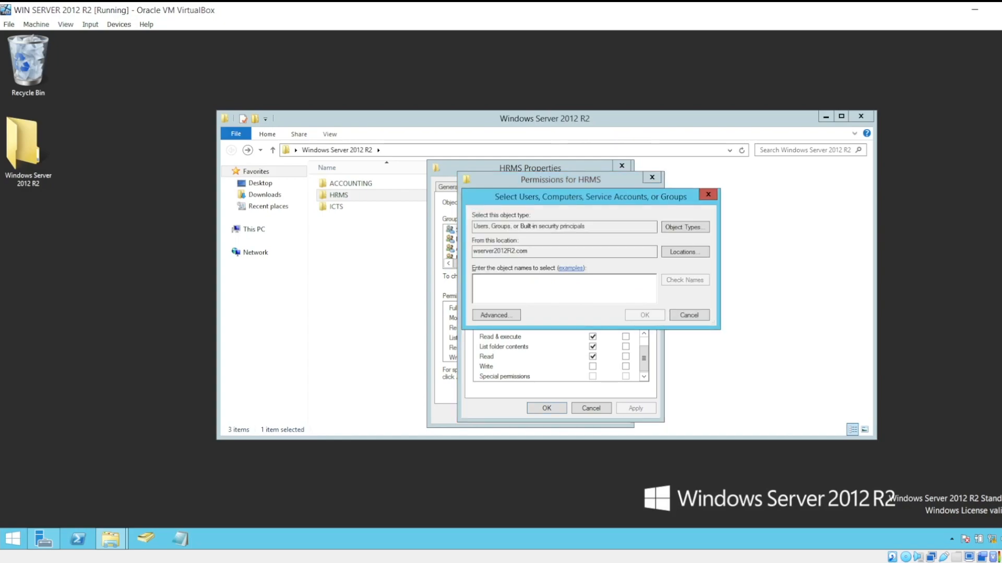
type("hrms")
left_click(685, 280)
key("Return")
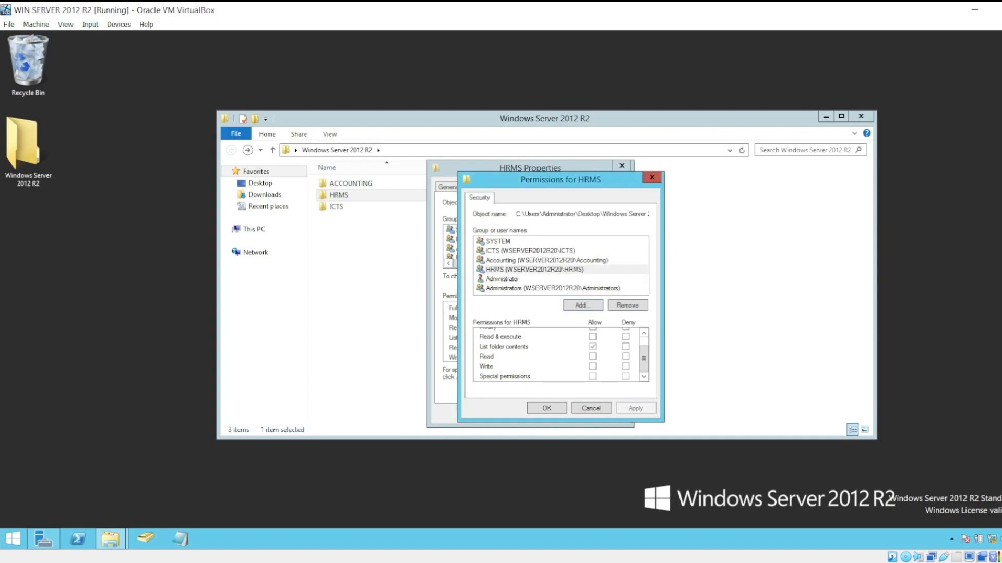
Allow the HRMS group Read & execute and Read on the HRMS subfolder, without Write, then apply and close the subfolder's properties.
scroll(558, 355, "up", 1)
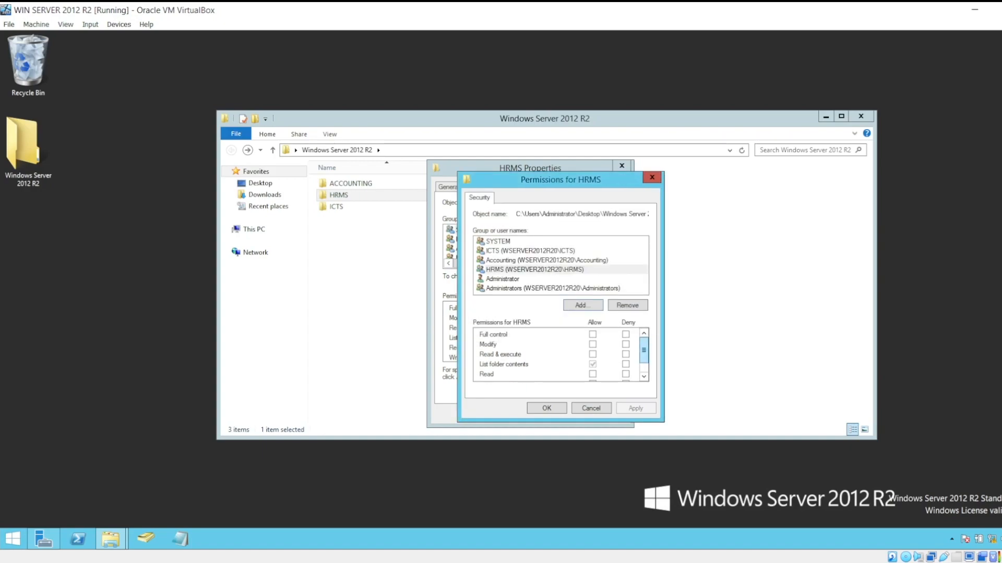
left_click(592, 344)
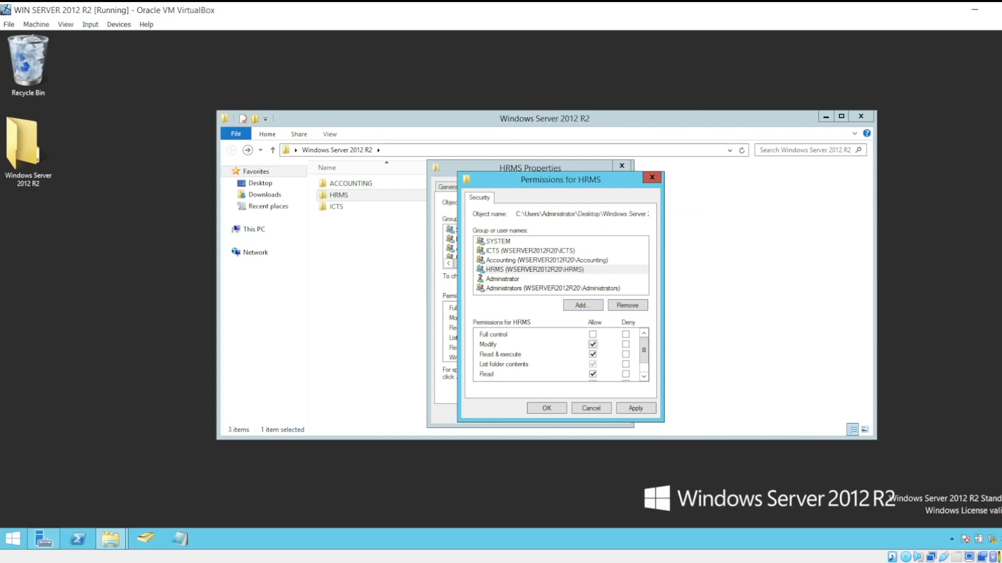
scroll(558, 355, "down", 1)
scroll(558, 354, "down", 2)
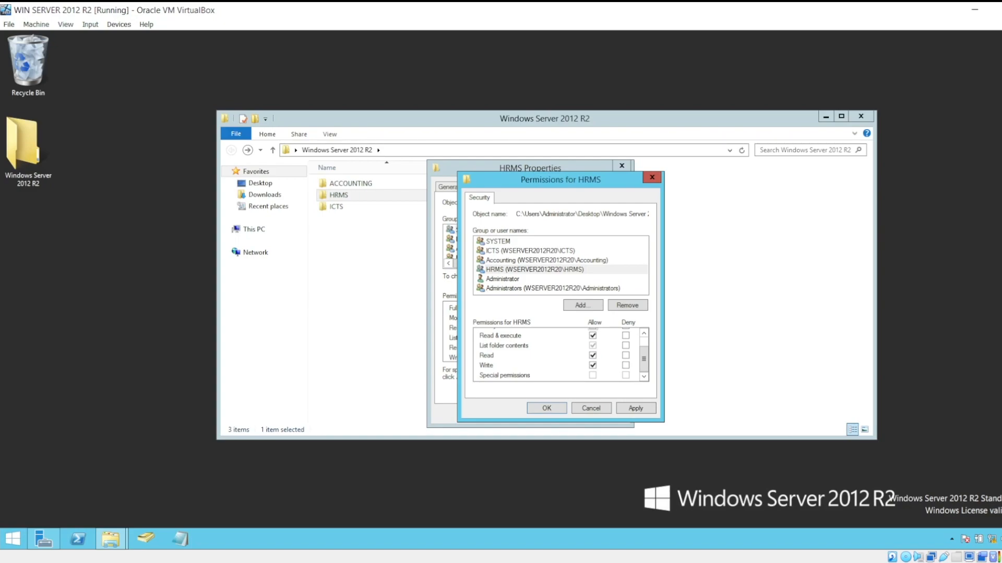
left_click(592, 366)
left_click(635, 408)
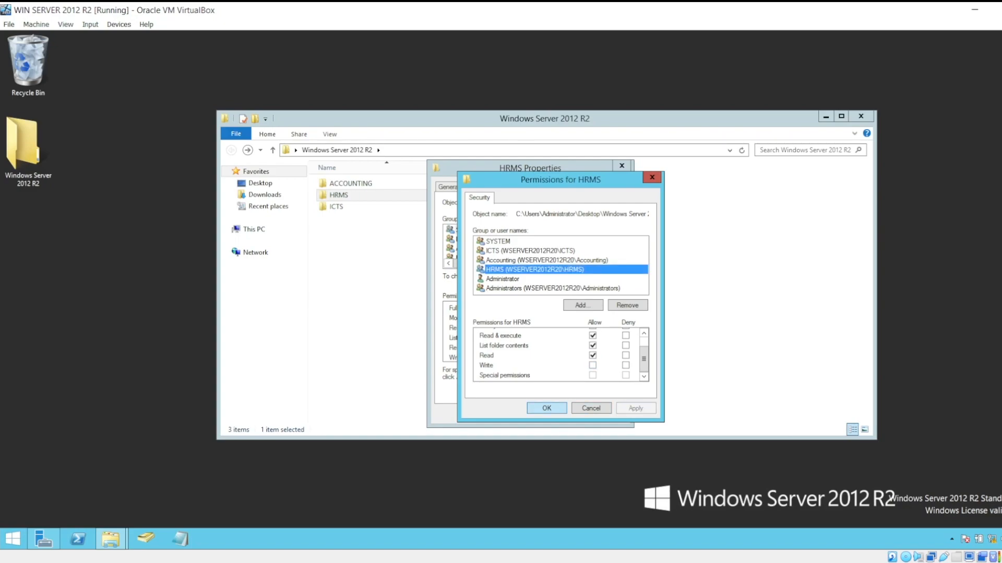
left_click(547, 408)
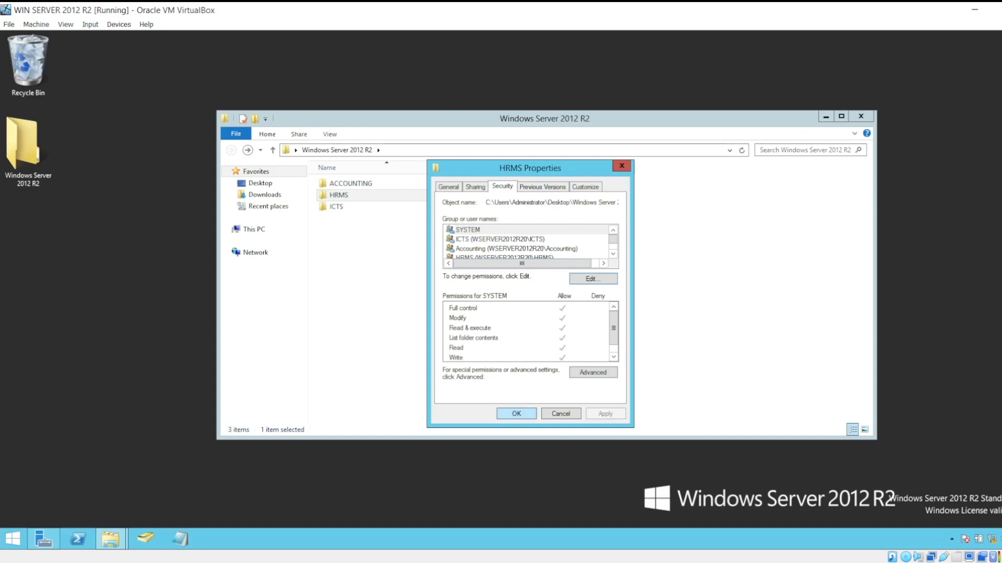
left_click(516, 414)
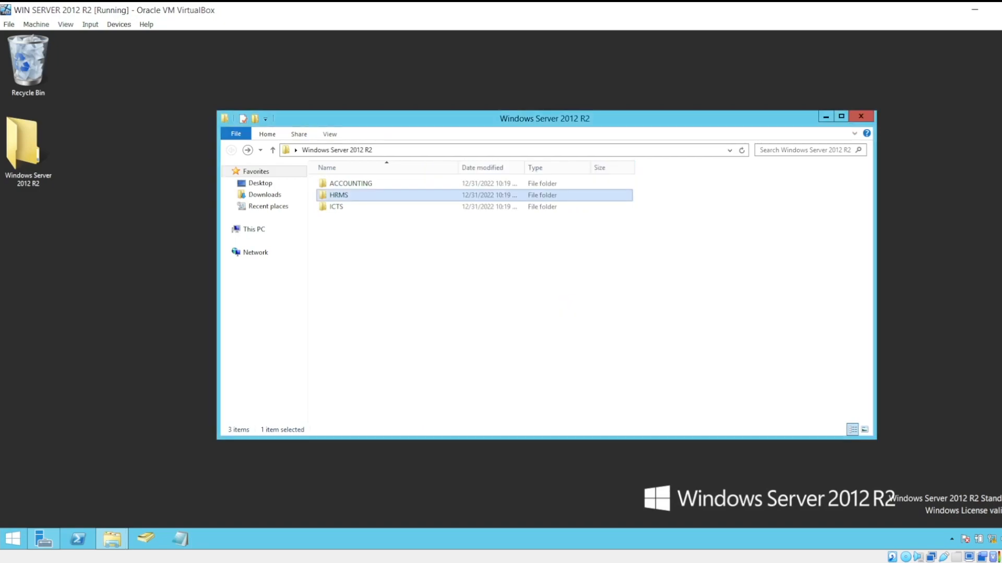
Refresh the folder contents and reopen the advanced security settings of the HRMS subfolder.
left_click(741, 150)
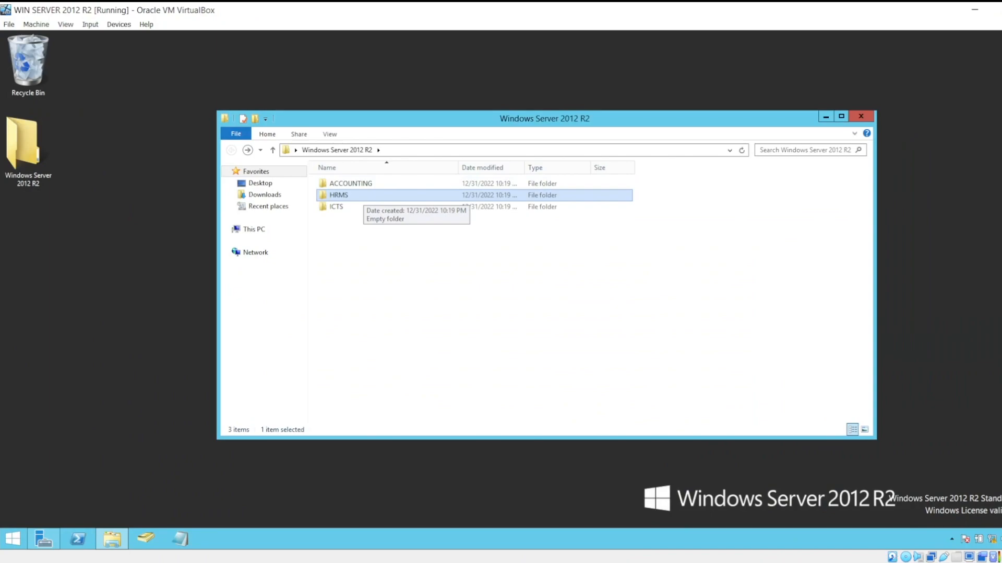
right_click(363, 196)
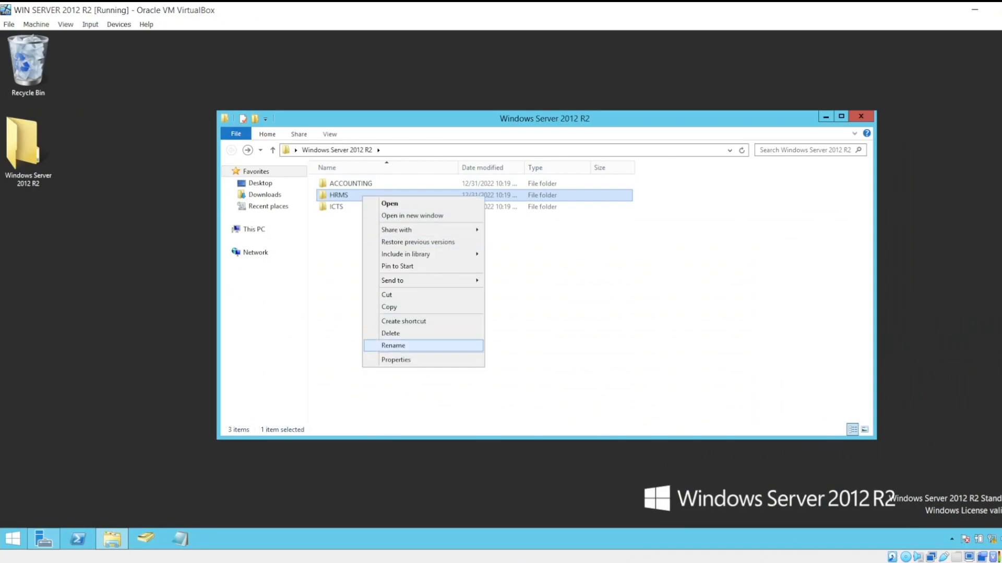
left_click(527, 263)
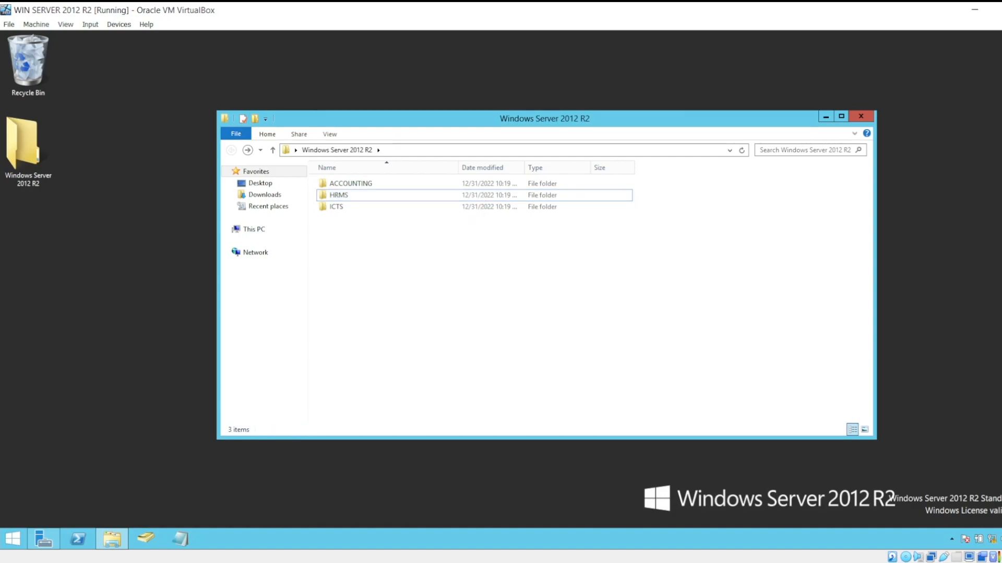
left_click(372, 195)
right_click(373, 195)
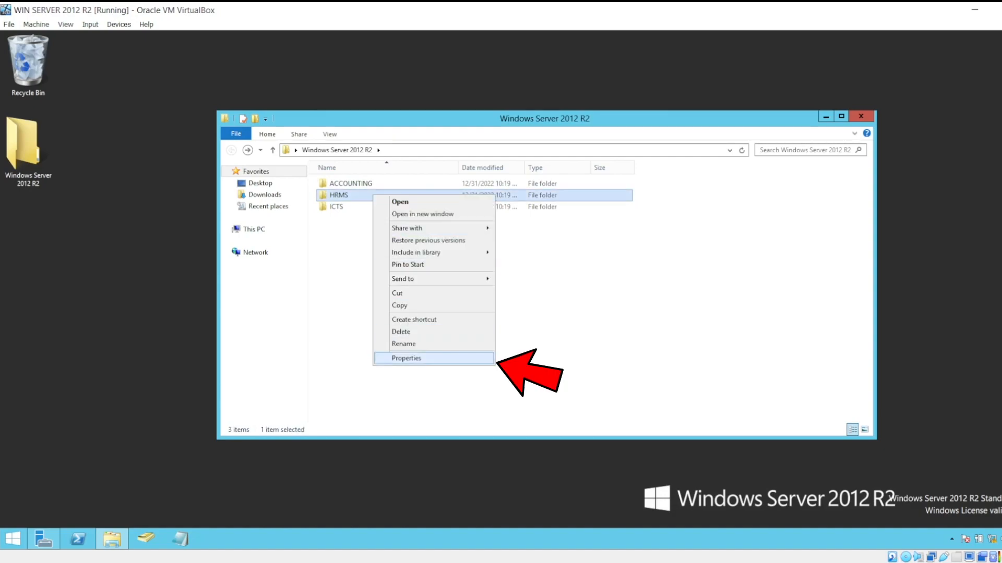
left_click(407, 358)
left_click(448, 221)
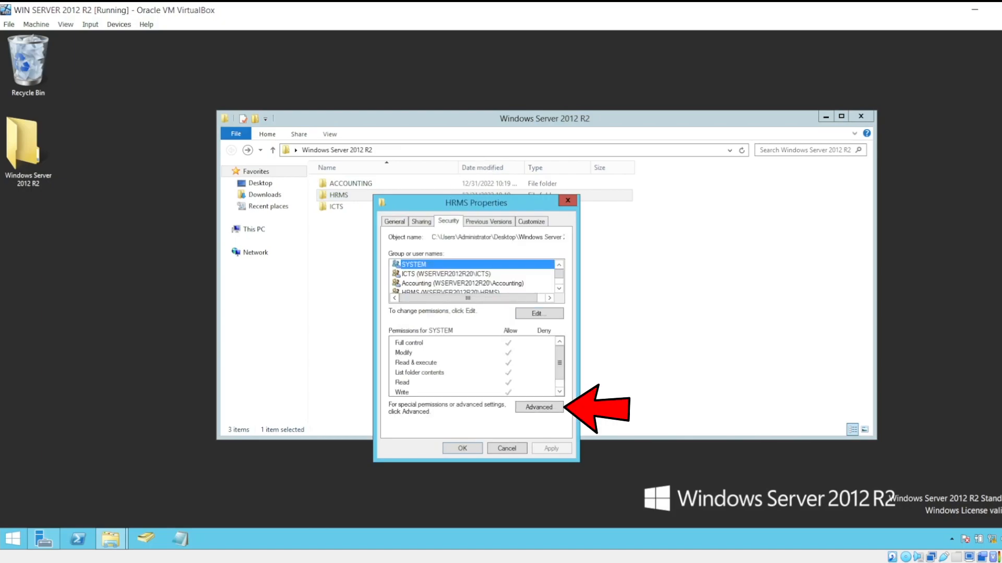
left_click(539, 407)
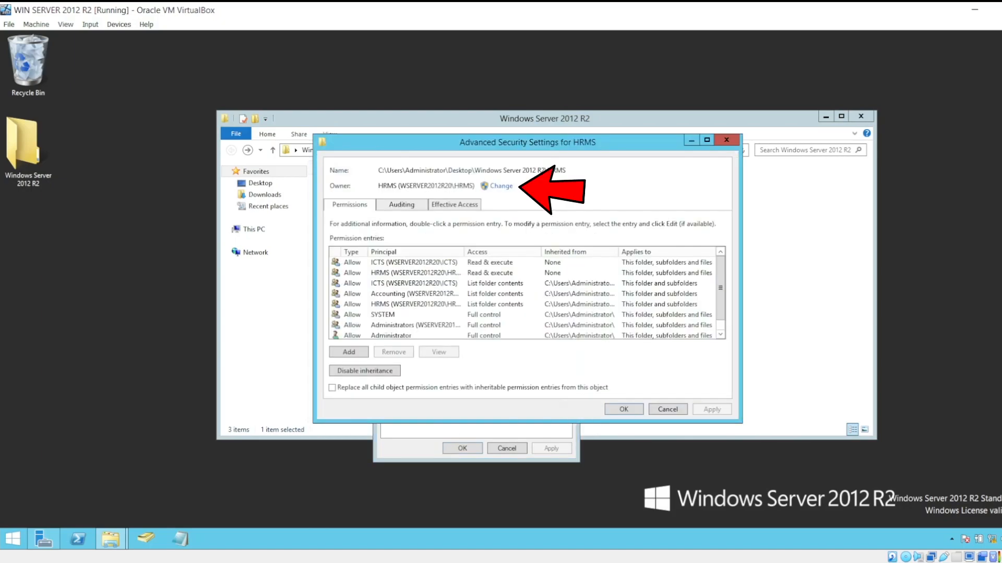
Set the HRMS group as the subfolder's owner again, replacing the owner on subcontainers and objects, then apply and close the advanced security settings.
left_click(501, 185)
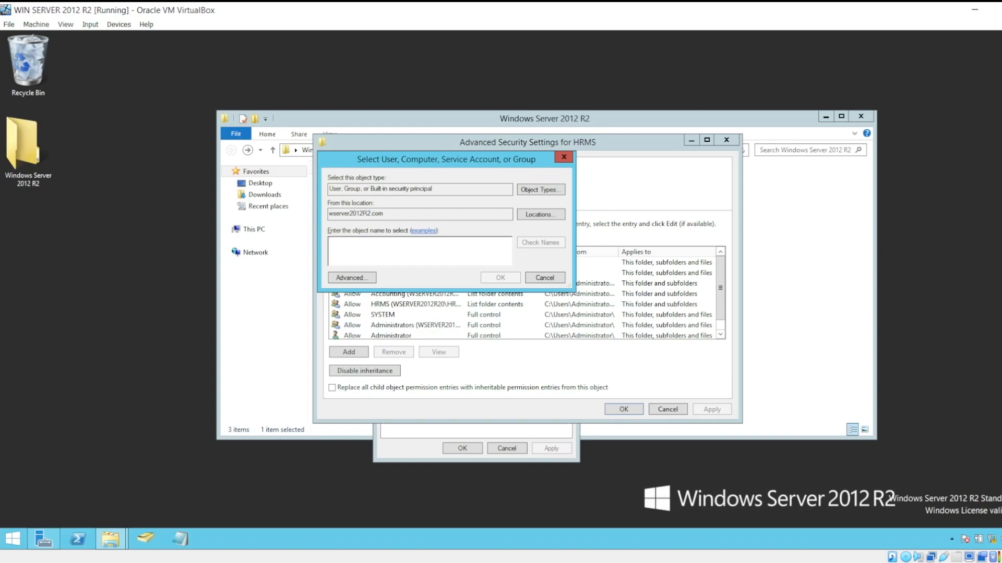
type("i")
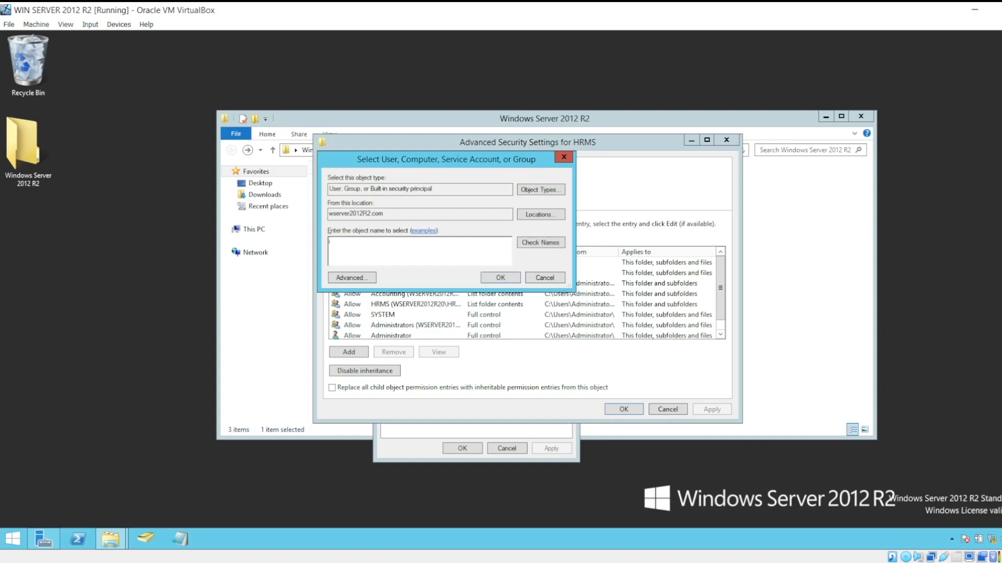
key("BackSpace")
type("ic")
key("BackSpace")
key("BackSpace")
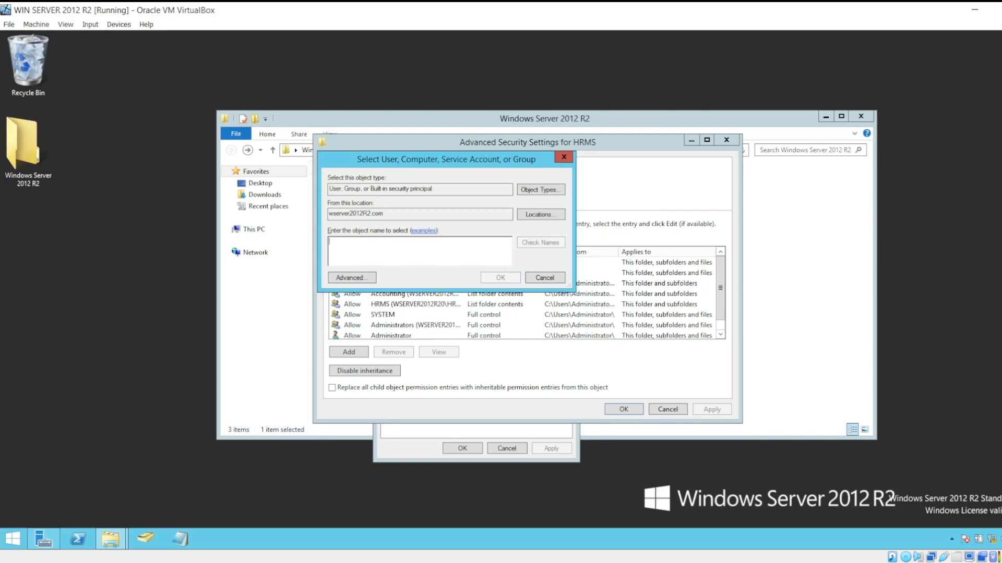
type("hrms")
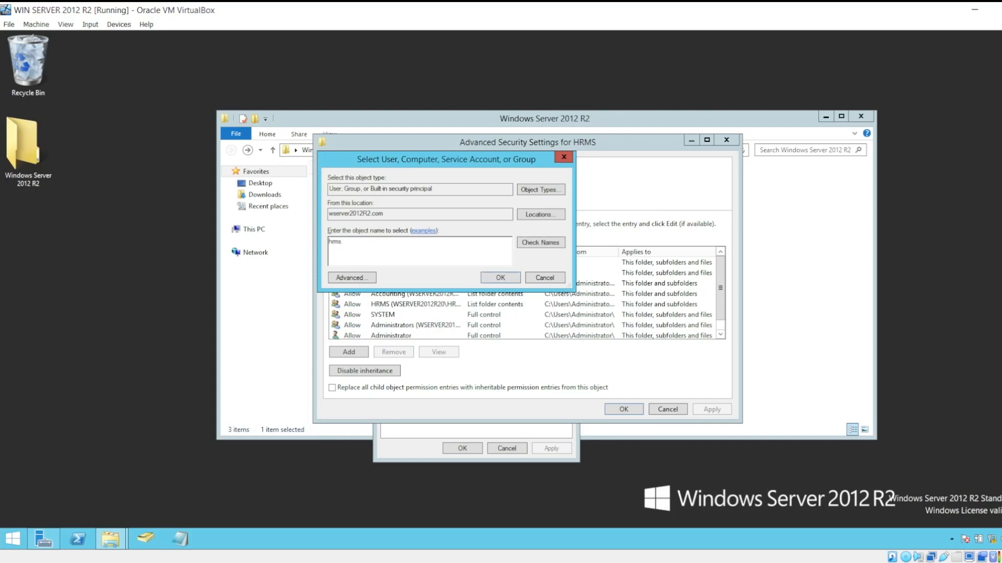
left_click(540, 243)
left_click(500, 278)
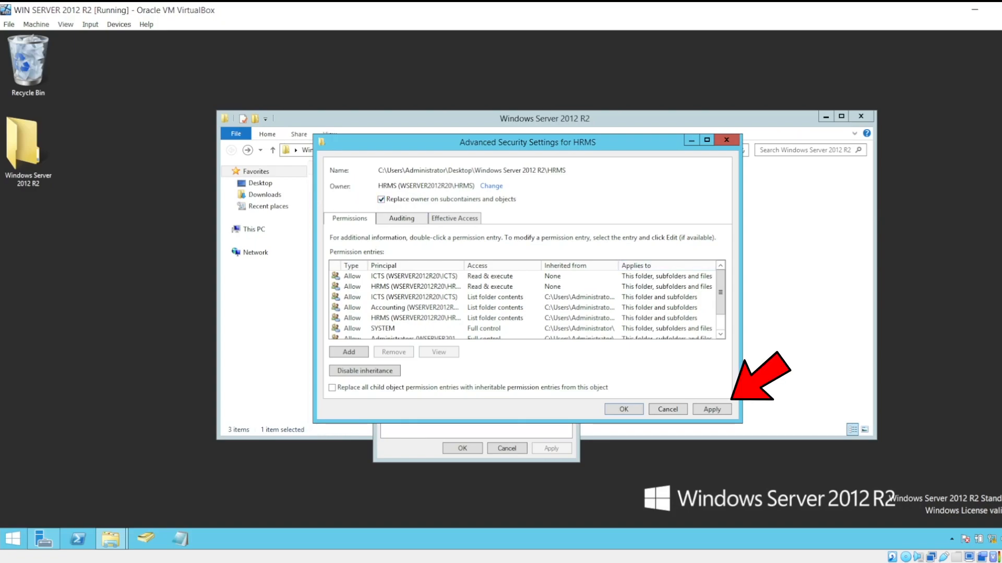
left_click(711, 409)
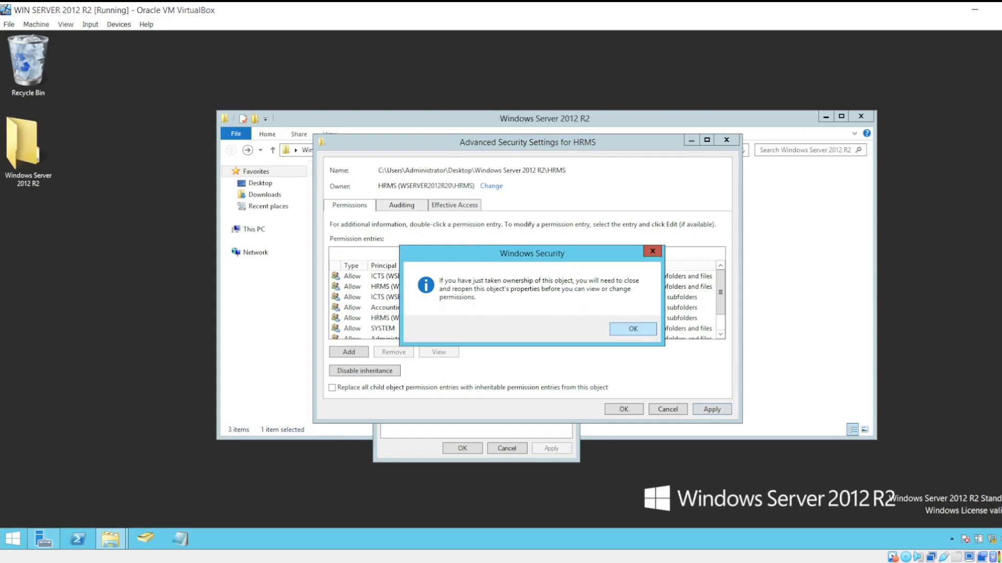
key("Return")
key("Return")
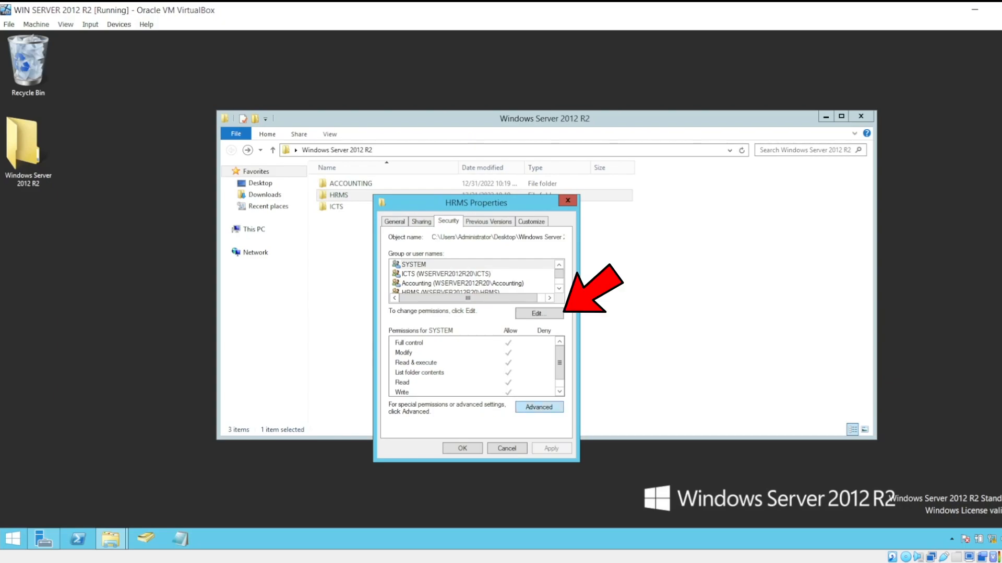
Add the ICTS group in the HRMS subfolder's permissions, checking the group name against the domain.
left_click(539, 314)
left_click_drag(495, 245, 535, 173)
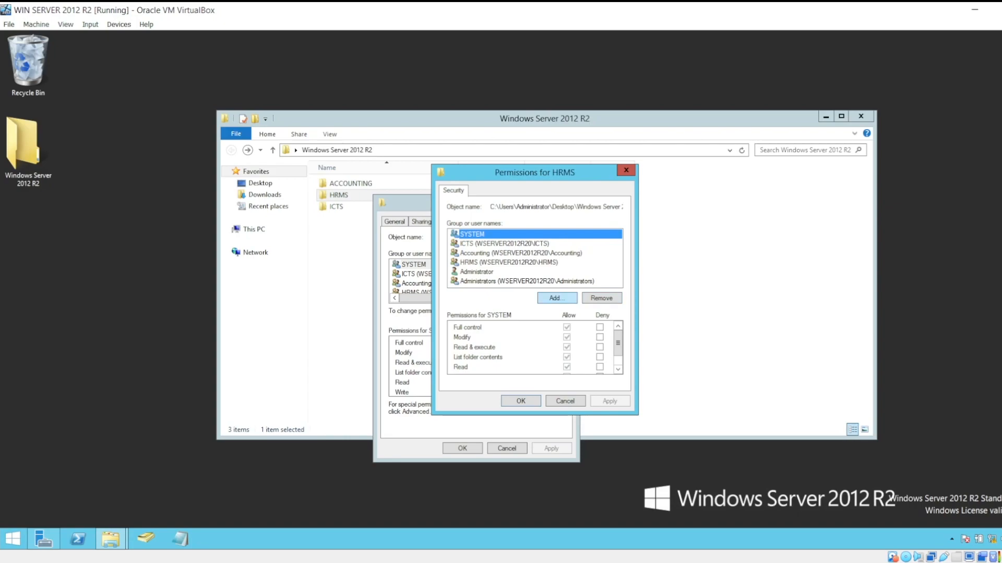
left_click(556, 299)
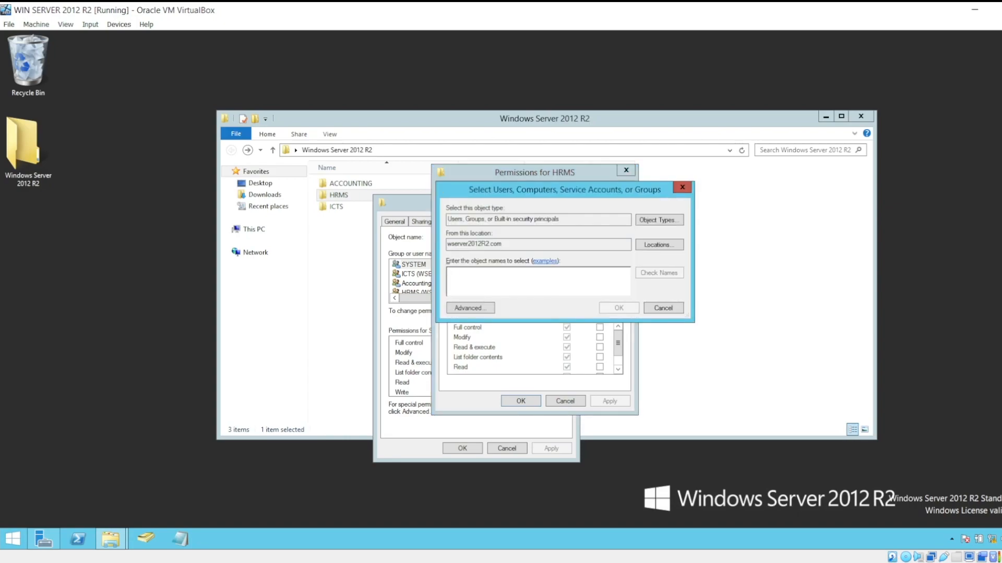
type("ict")
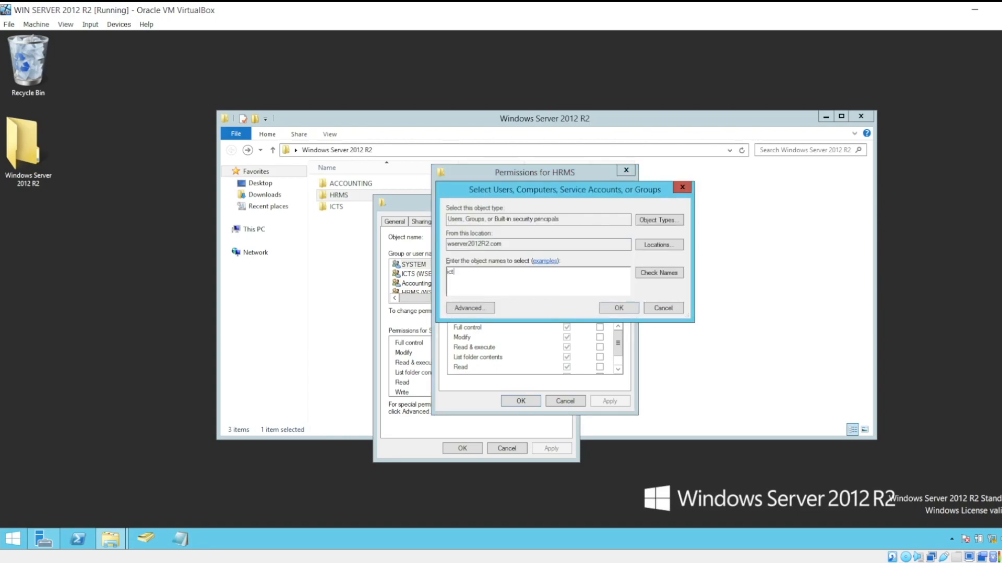
key("ctrl+k")
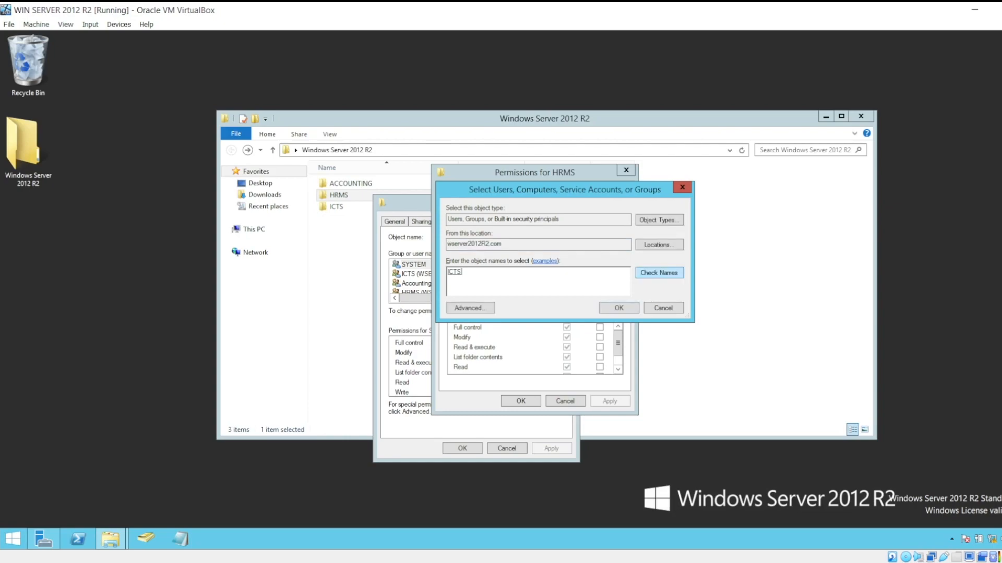
key("Return")
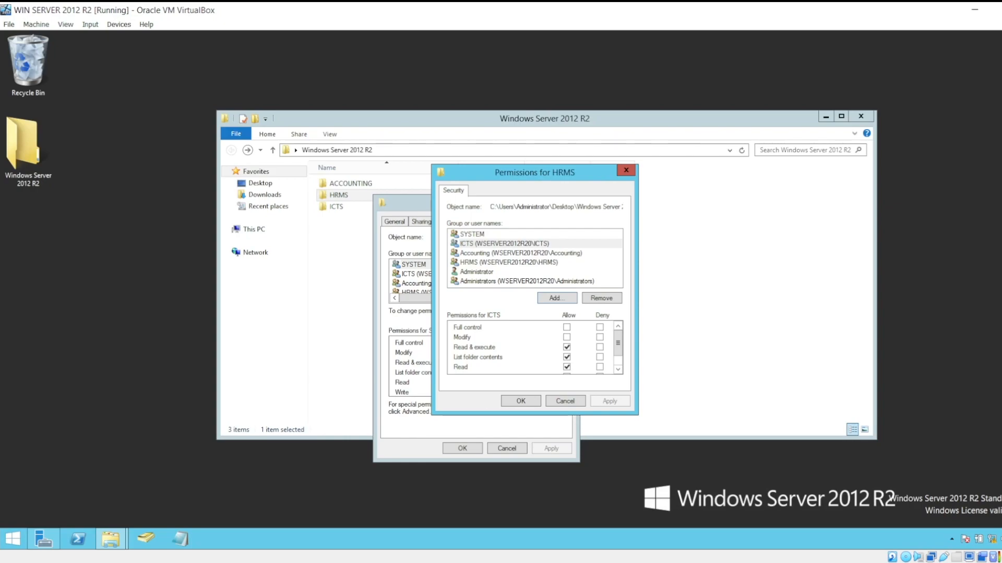
Allow the ICTS group Modify on the HRMS subfolder and apply the change.
scroll(532, 347, "down", 1)
scroll(532, 347, "up", 1)
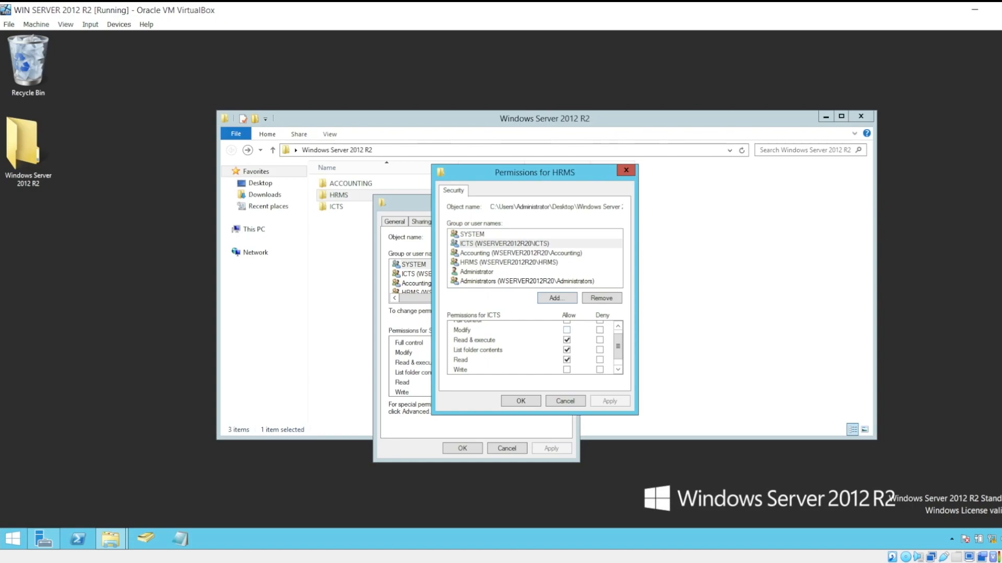
left_click(567, 330)
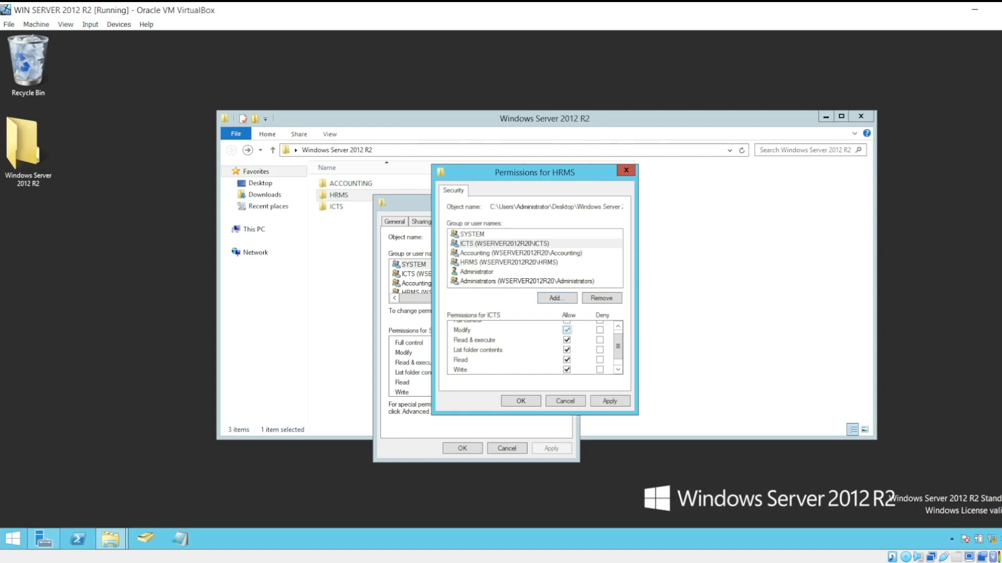
left_click_drag(618, 347, 618, 352)
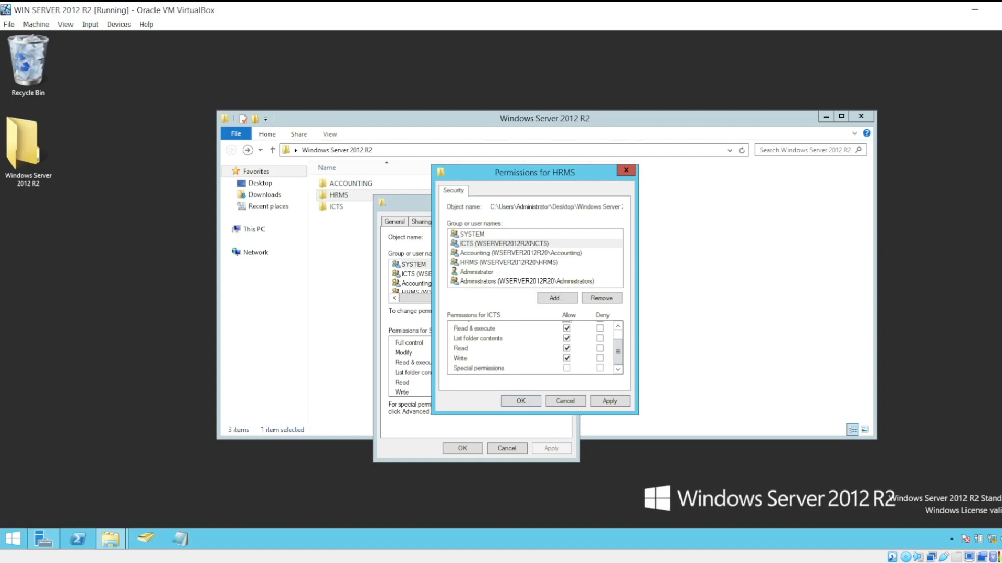
left_click(566, 358)
left_click_drag(618, 352, 618, 343)
left_click(567, 338)
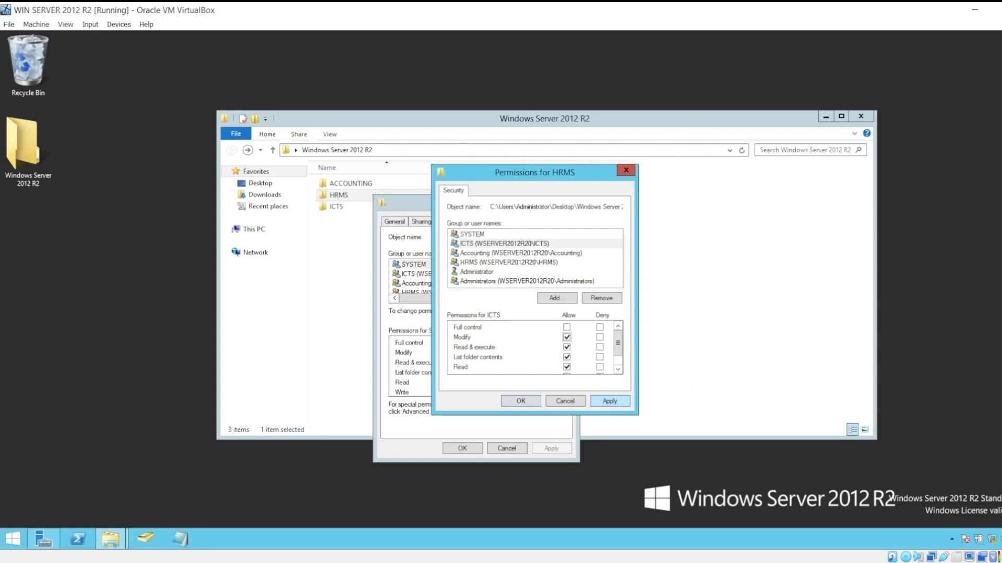
left_click(609, 401)
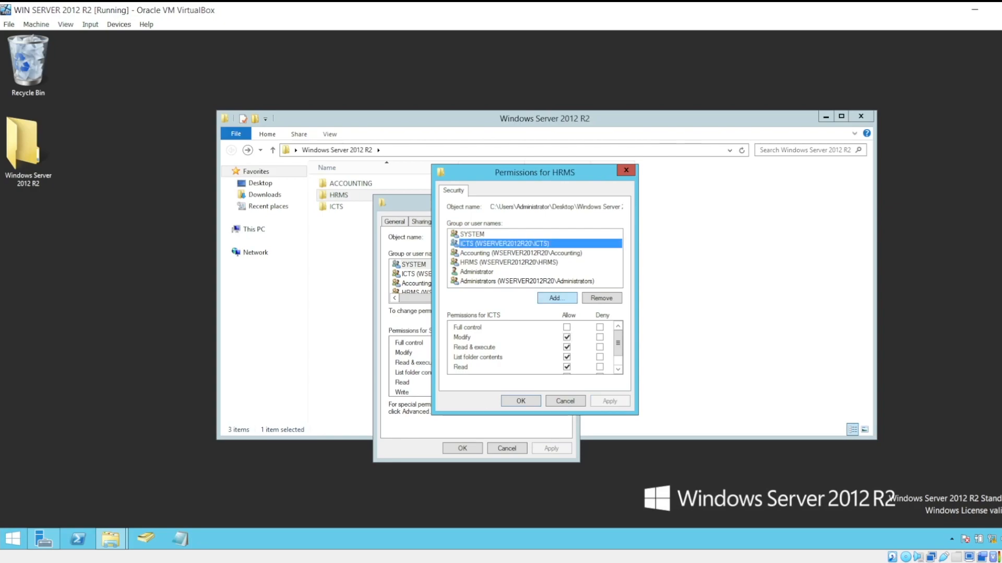
Add the HRMS group in the HRMS subfolder's permissions, checking the group name against the domain.
left_click(557, 298)
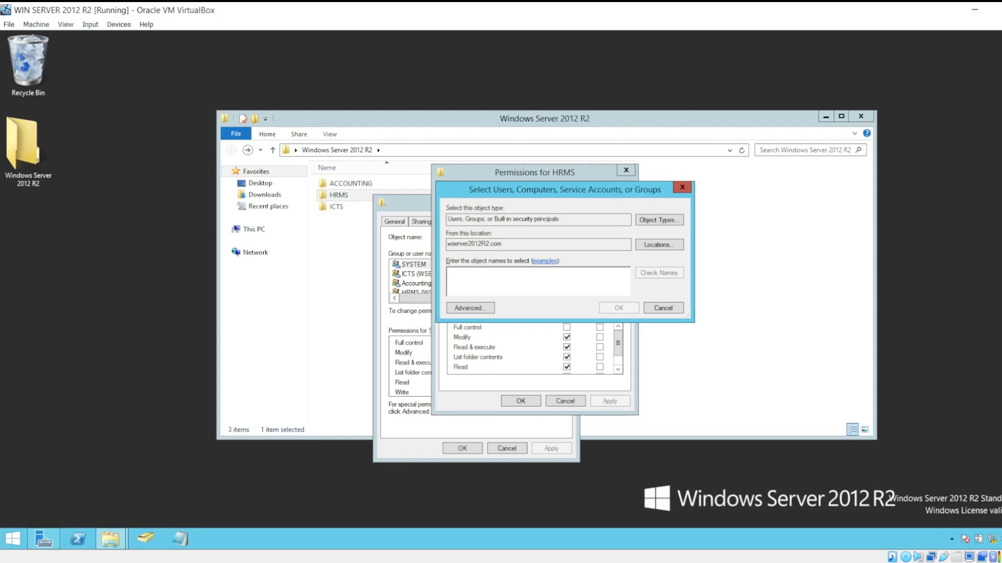
type("hrms")
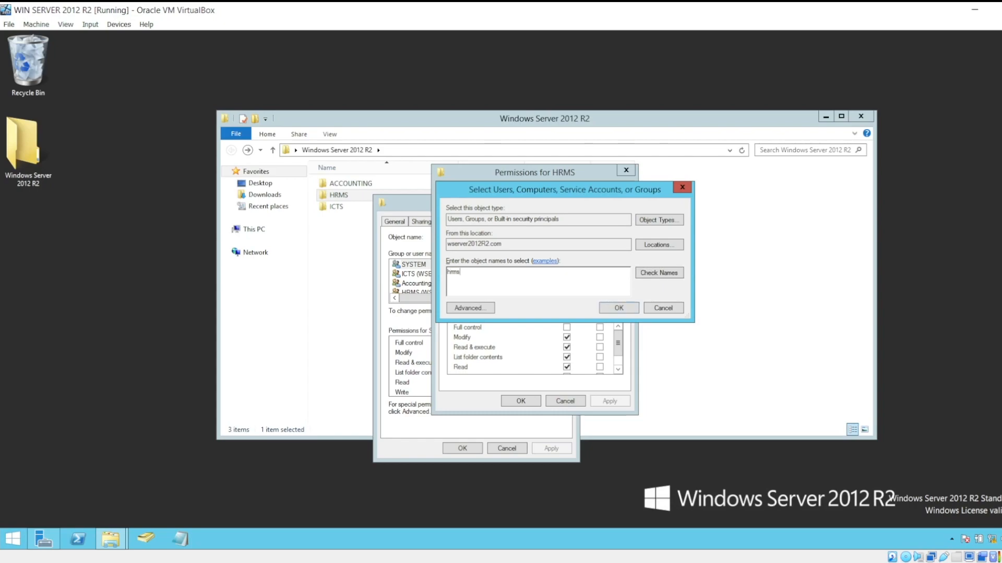
left_click(659, 273)
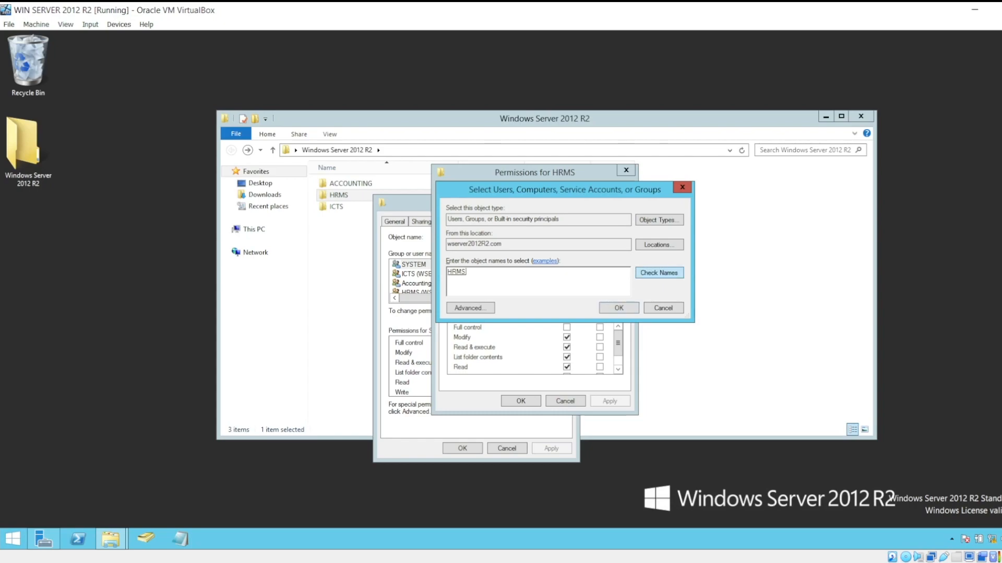
key("Return")
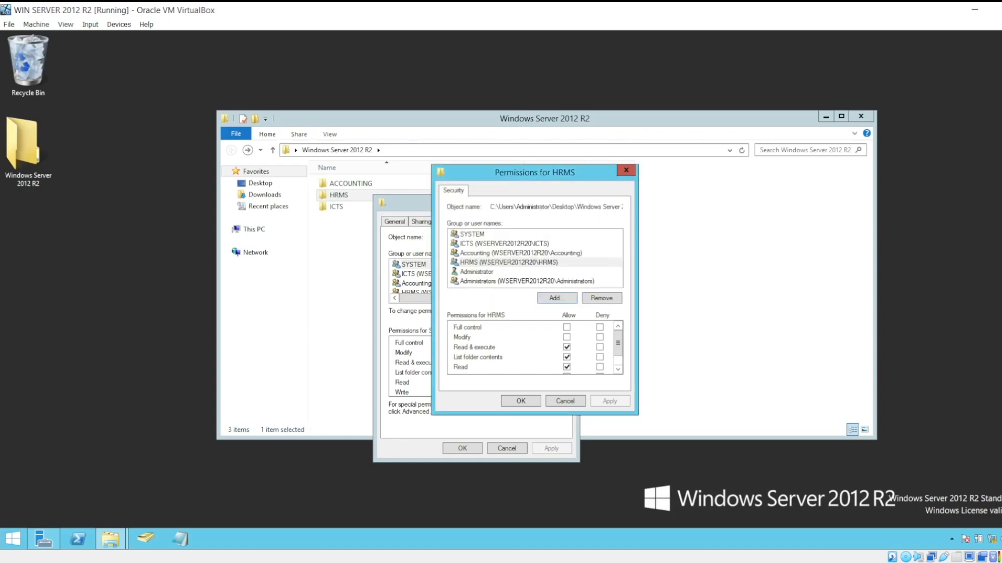
Allow the HRMS group Modify on the HRMS subfolder and apply the change.
left_click(566, 337)
scroll(532, 348, "down", 1)
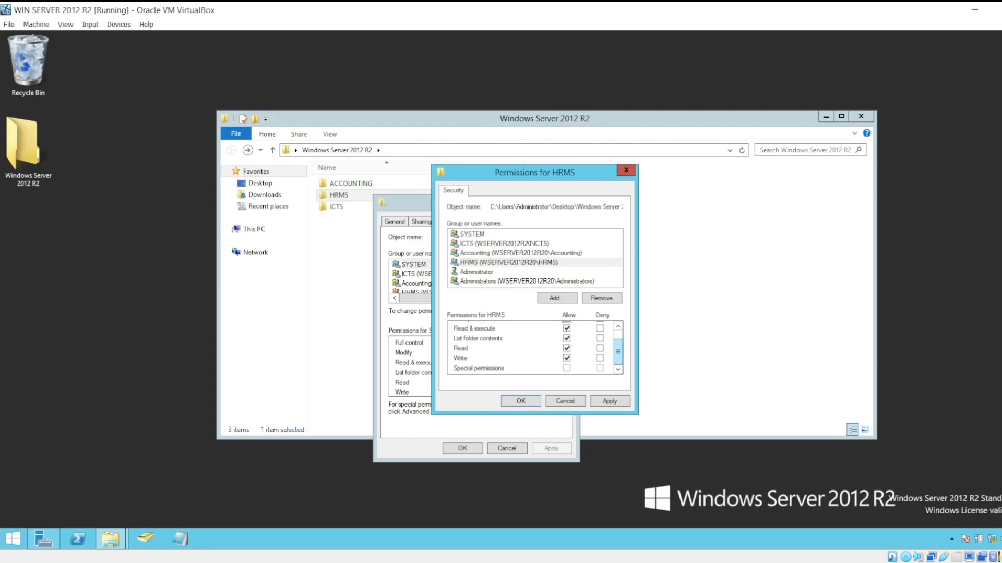
scroll(532, 347, "up", 1)
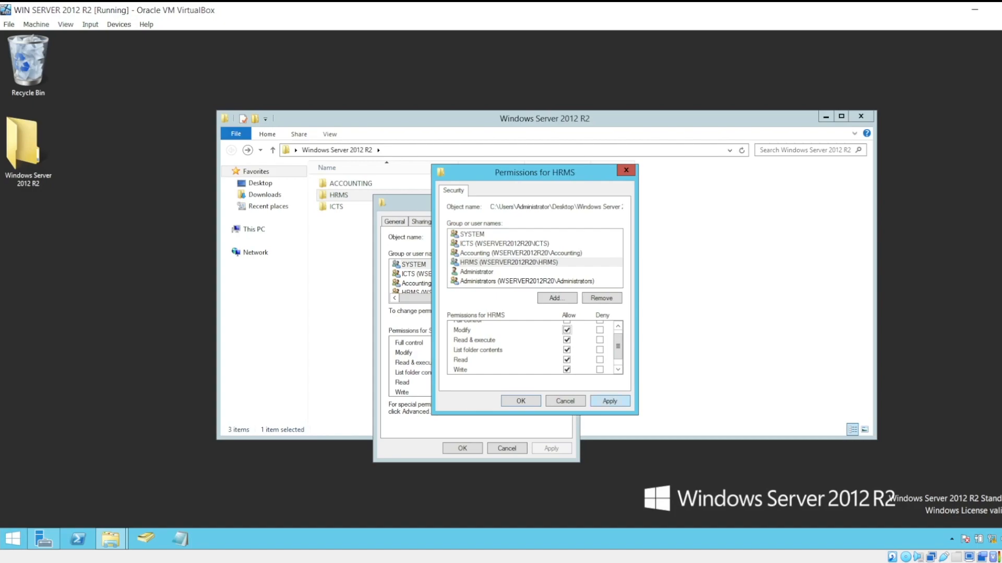
left_click(609, 401)
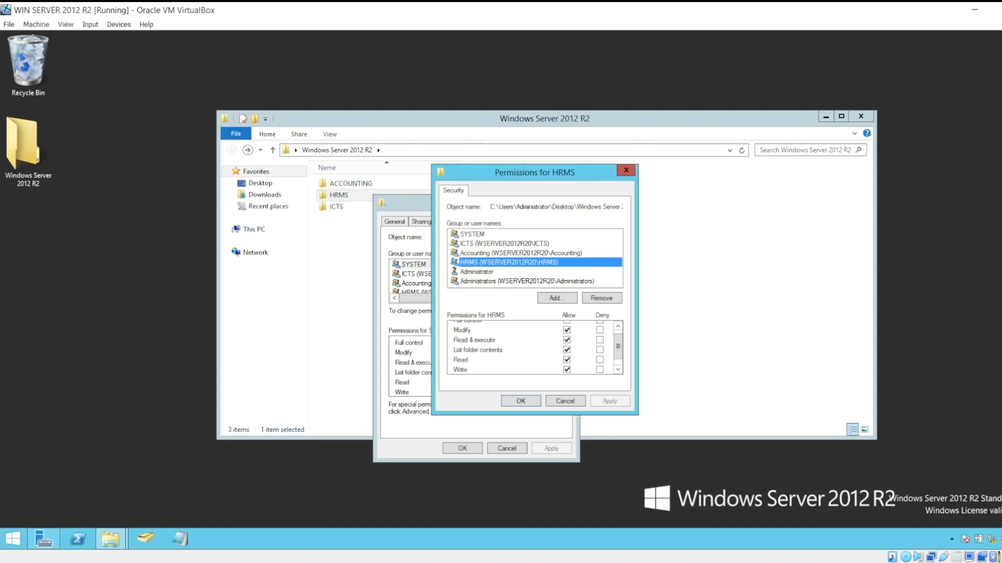
Add the Accounting group in the HRMS subfolder's permissions, checking the group name against the domain.
left_click(556, 298)
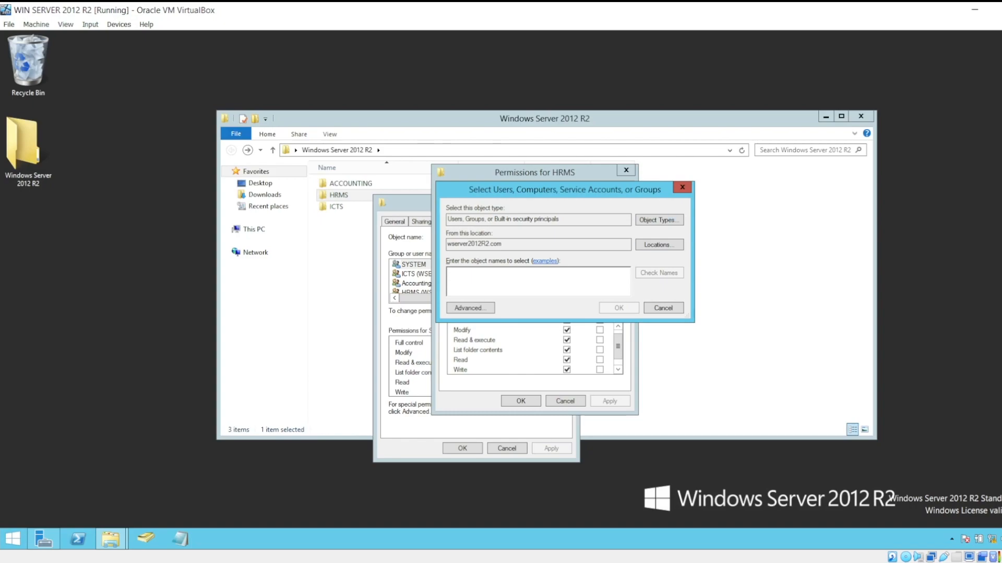
type("accounting")
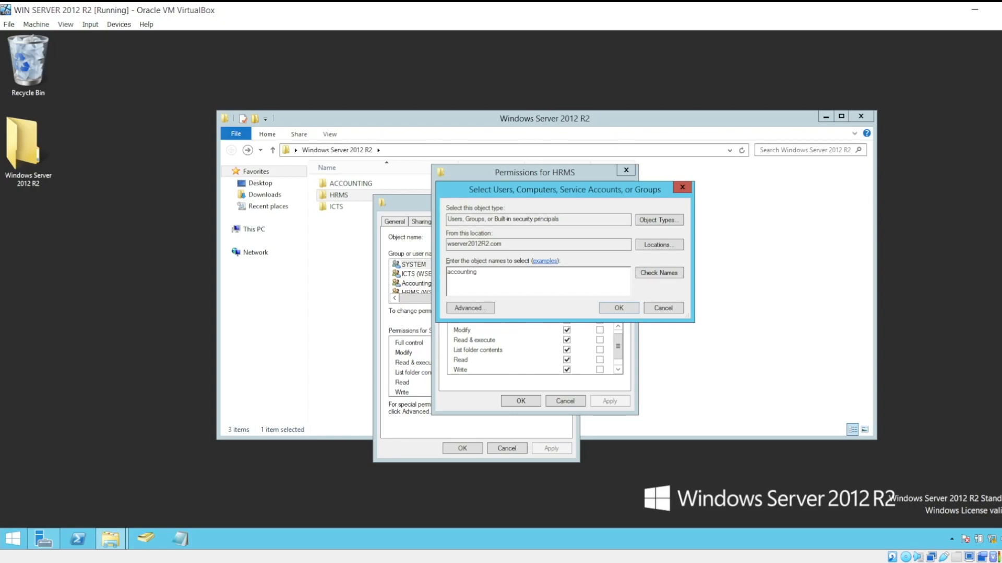
key("alt+k")
key("Return")
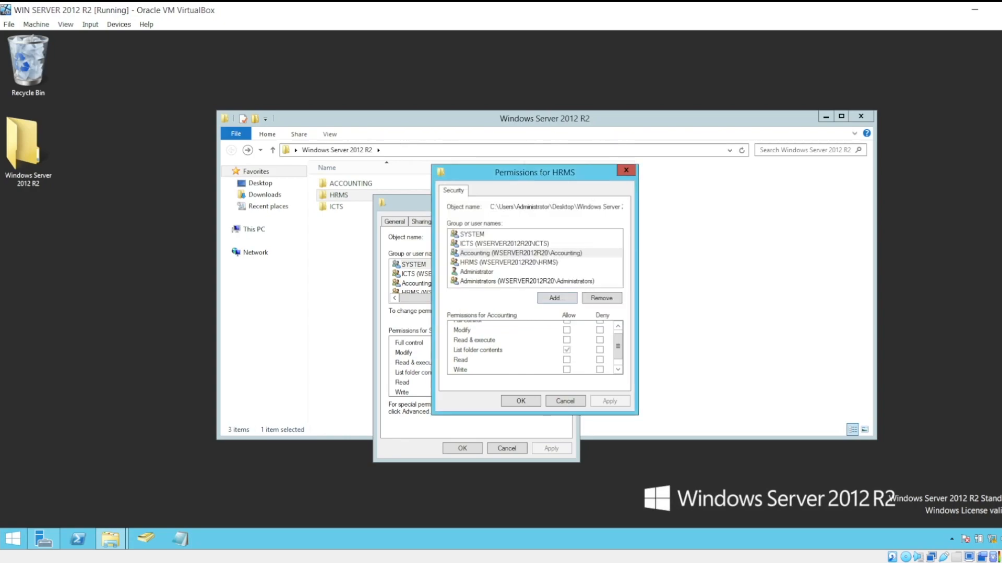
Allow the Accounting group Modify on the HRMS subfolder, apply the change and close the subfolder's properties.
left_click_drag(618, 347, 618, 342)
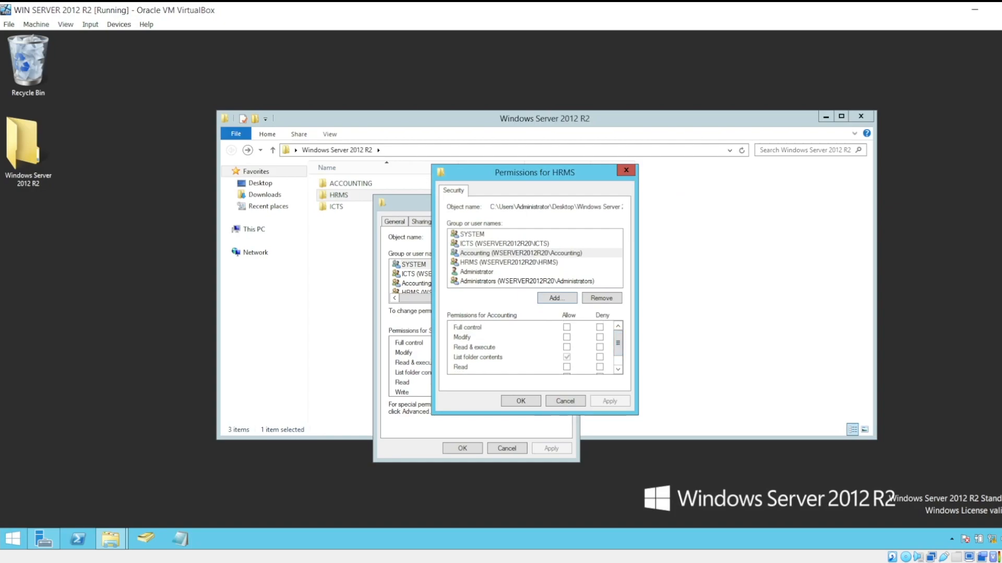
left_click(566, 337)
scroll(532, 347, "down", 1)
left_click(567, 358)
scroll(533, 347, "up", 1)
left_click(567, 337)
scroll(532, 347, "down", 1)
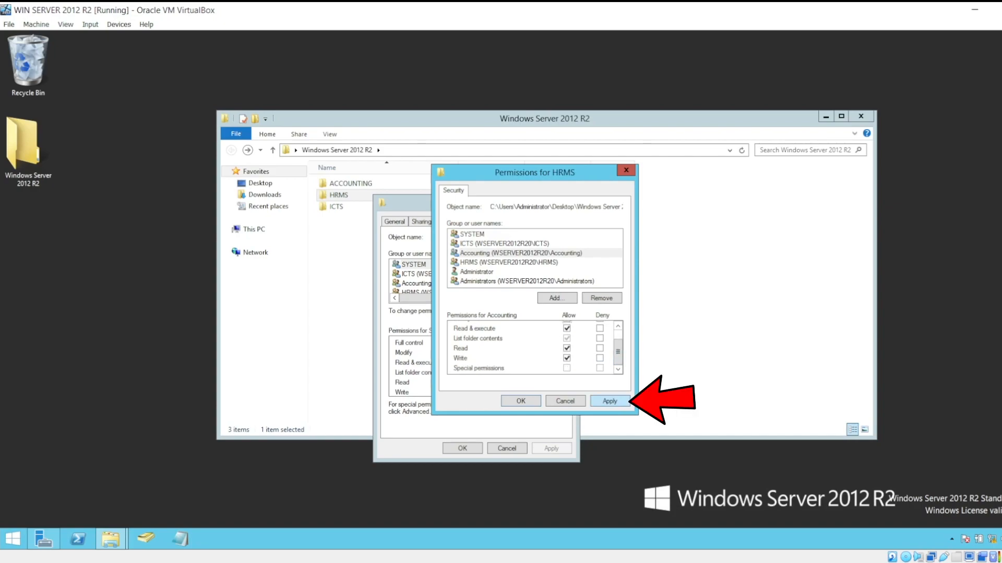
left_click(609, 401)
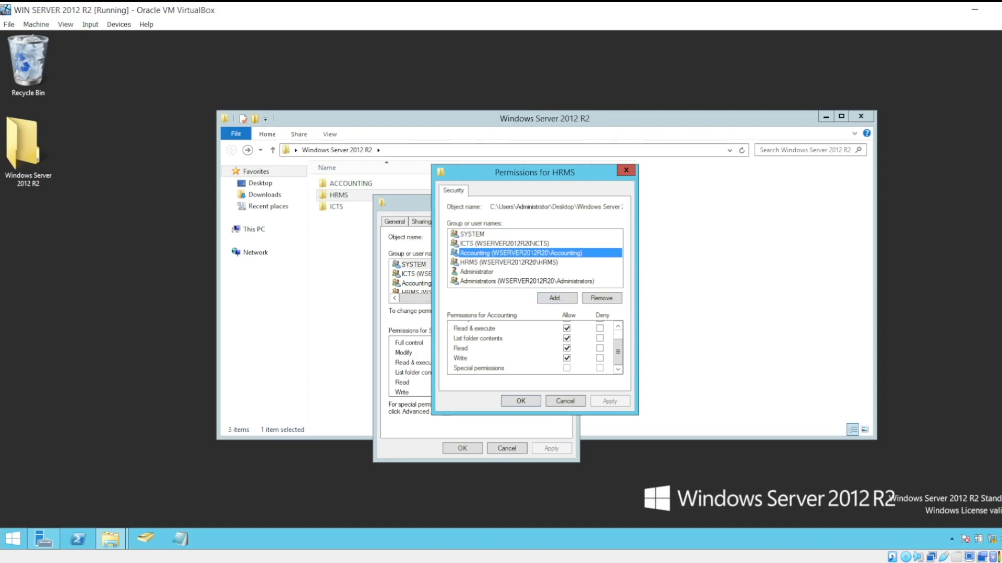
key("Return")
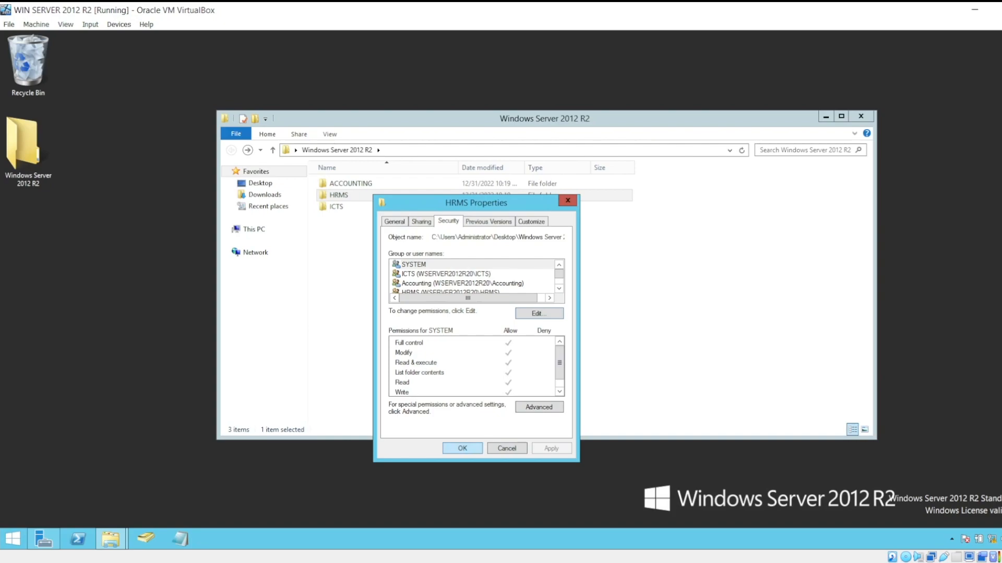
left_click(462, 448)
Open the advanced security settings of the ACCOUNTING subfolder.
right_click(371, 182)
left_click(527, 256)
right_click(360, 186)
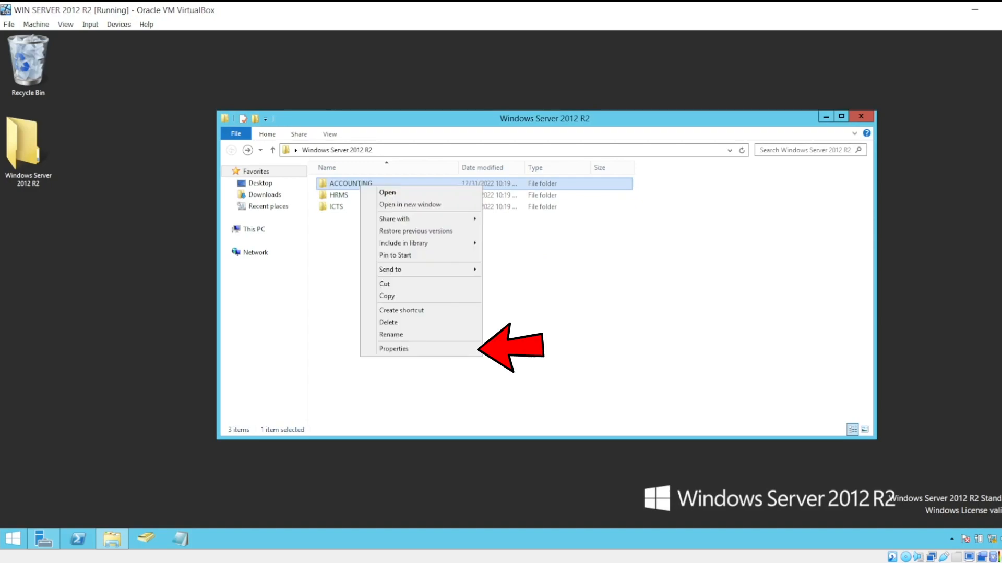
left_click(393, 349)
left_click_drag(487, 190, 565, 150)
left_click(514, 172)
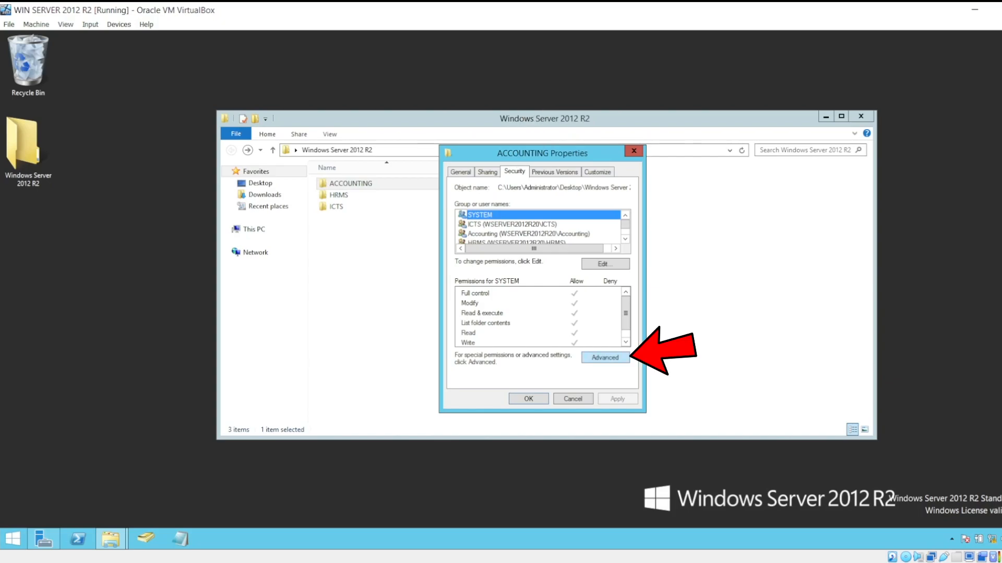
left_click(605, 357)
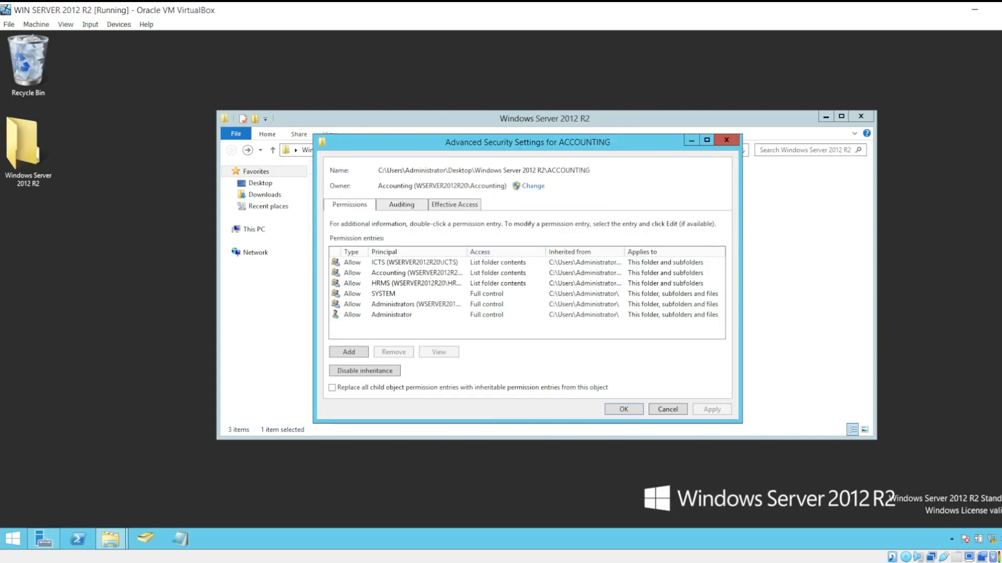
Start changing the ACCOUNTING subfolder's owner, entering "accou" as the object name.
left_click(533, 186)
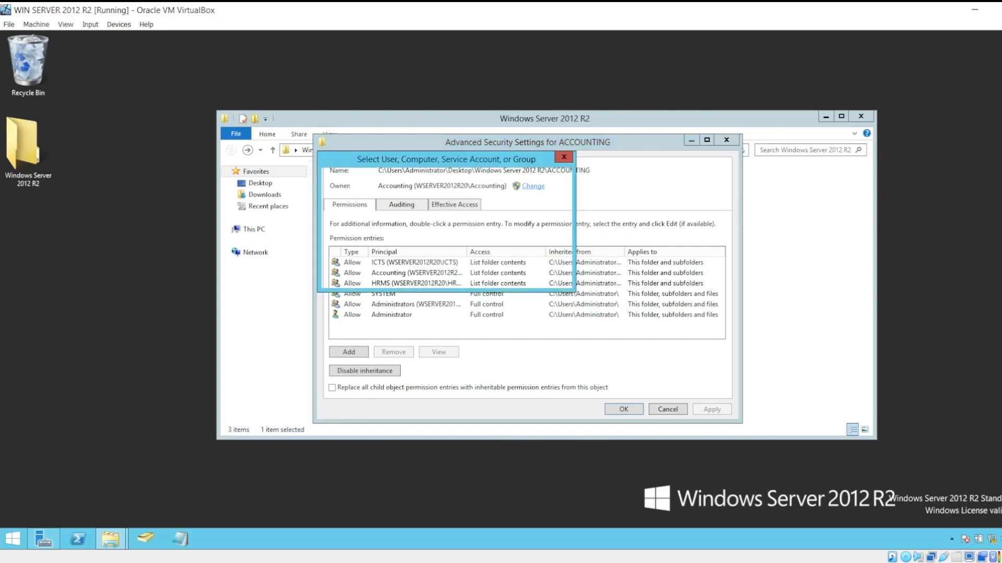
left_click_drag(522, 194, 562, 221)
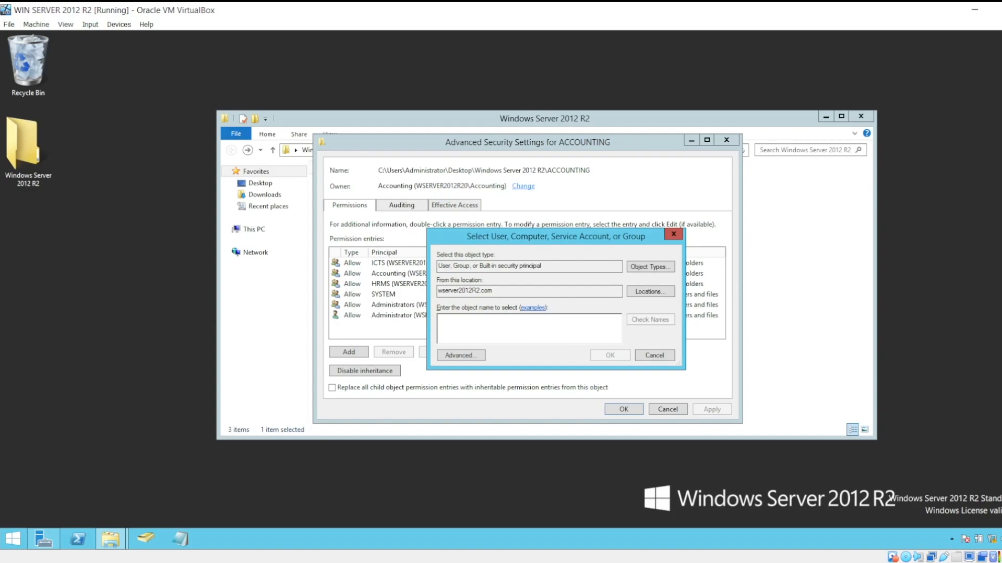
type("acco")
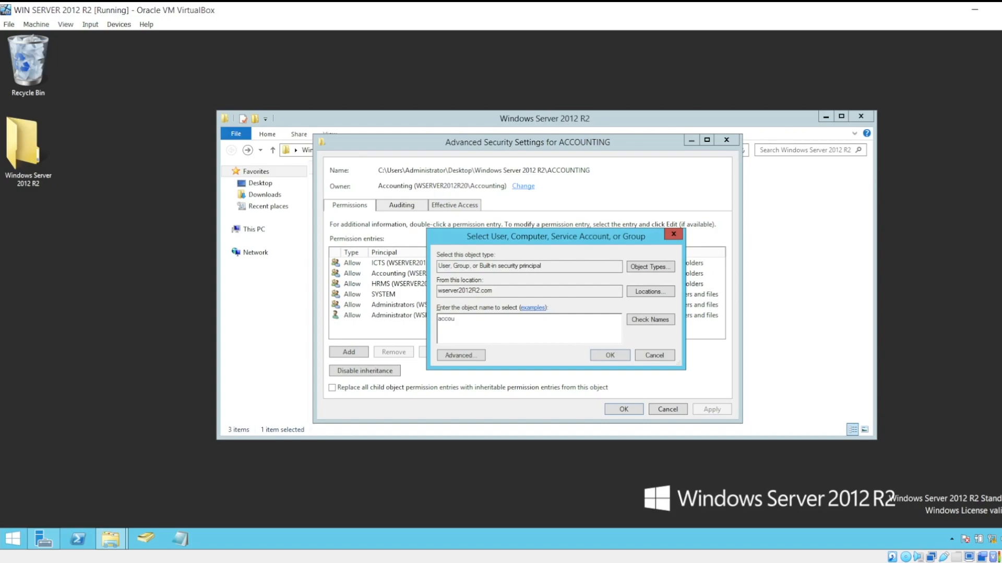
type("u")
left_click(650, 319)
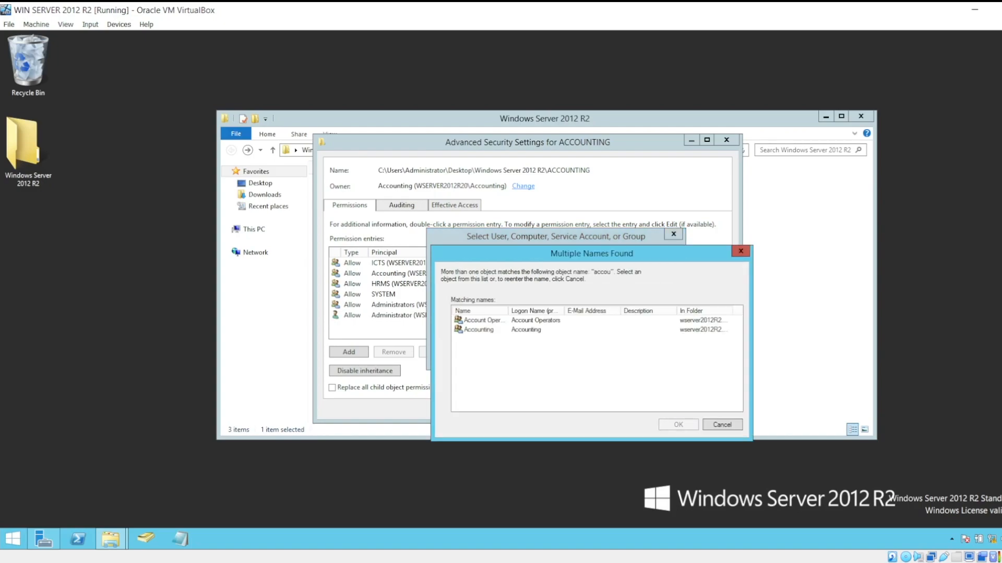
key("Escape")
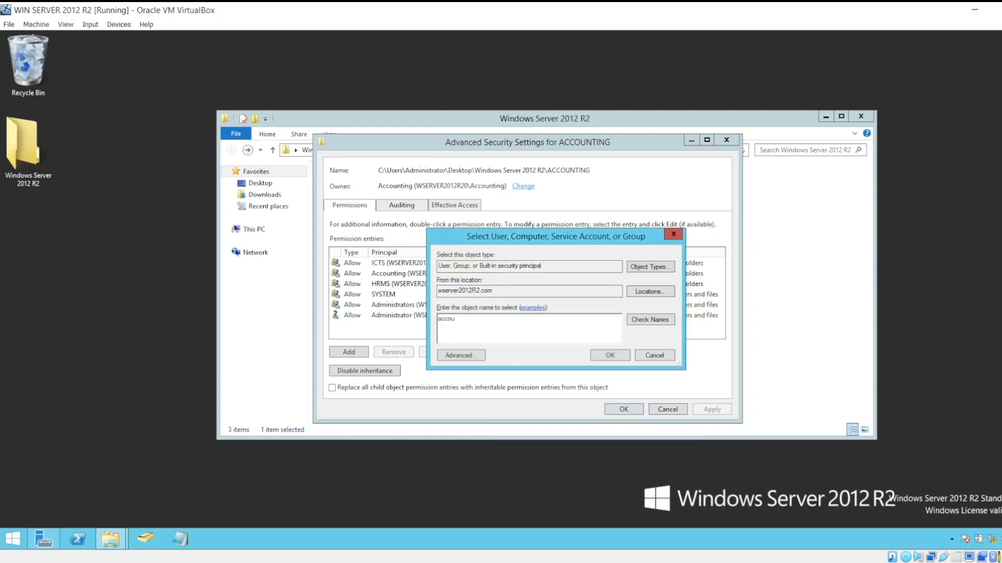
left_click(650, 319)
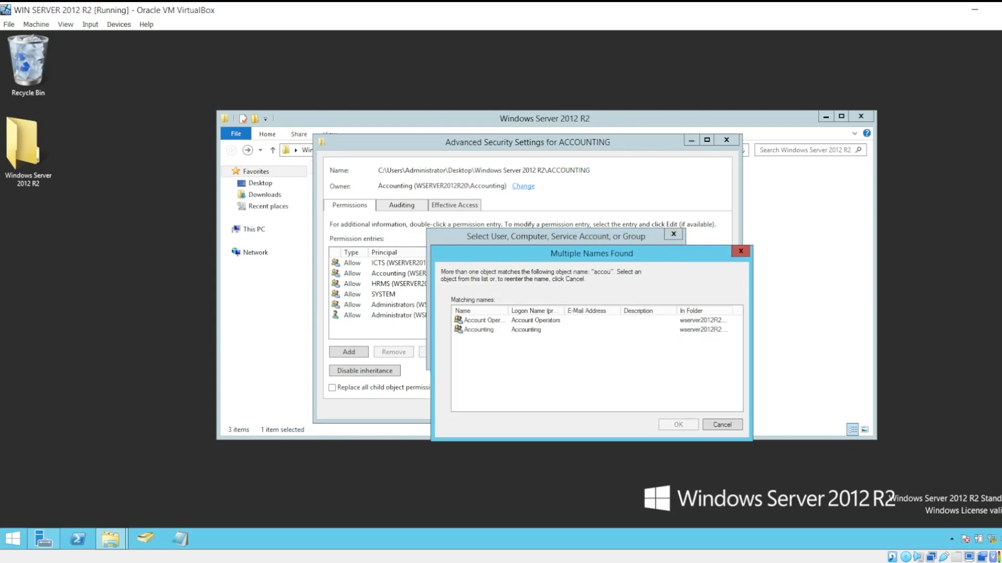
left_click(478, 330)
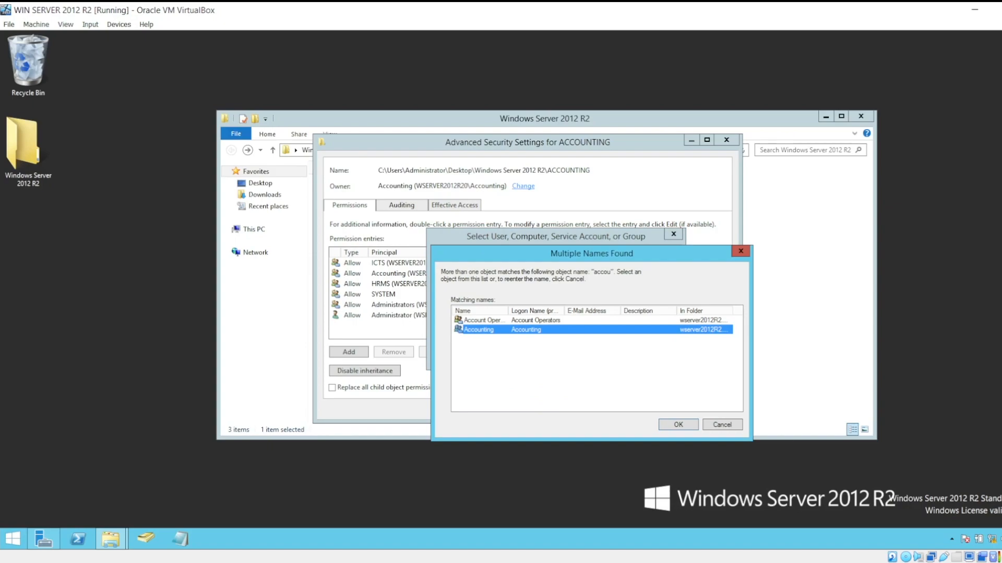
left_click(741, 251)
Complete the owner name as accounting, check it against the domain and accept the Accounting group as owner.
type("ntu")
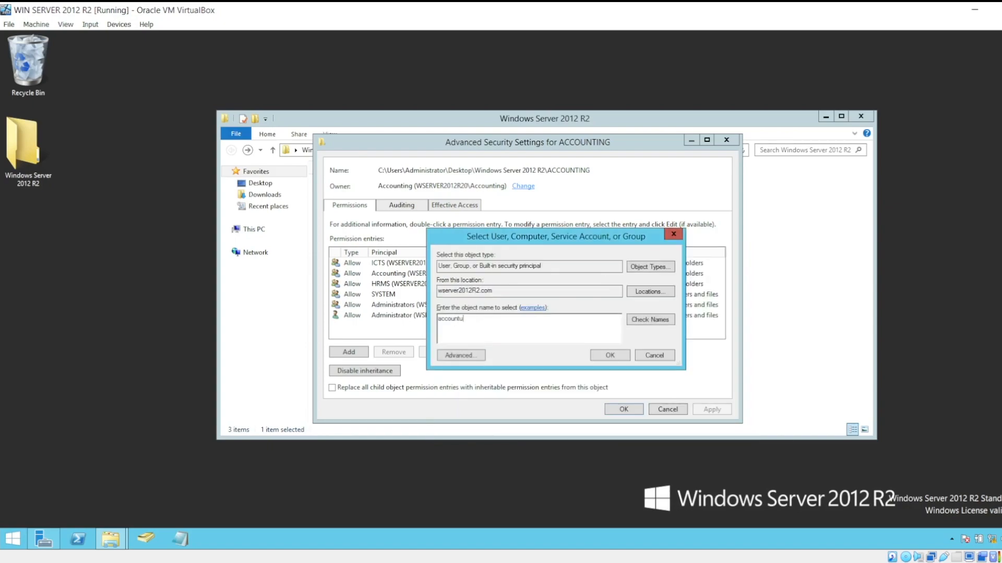
key("BackSpace")
type("ing")
left_click(650, 320)
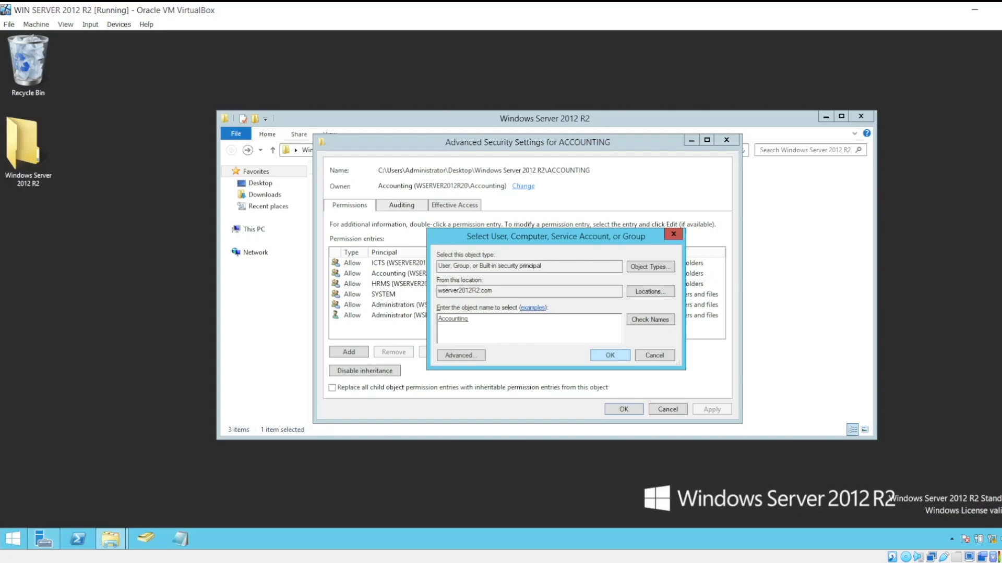
key("Return")
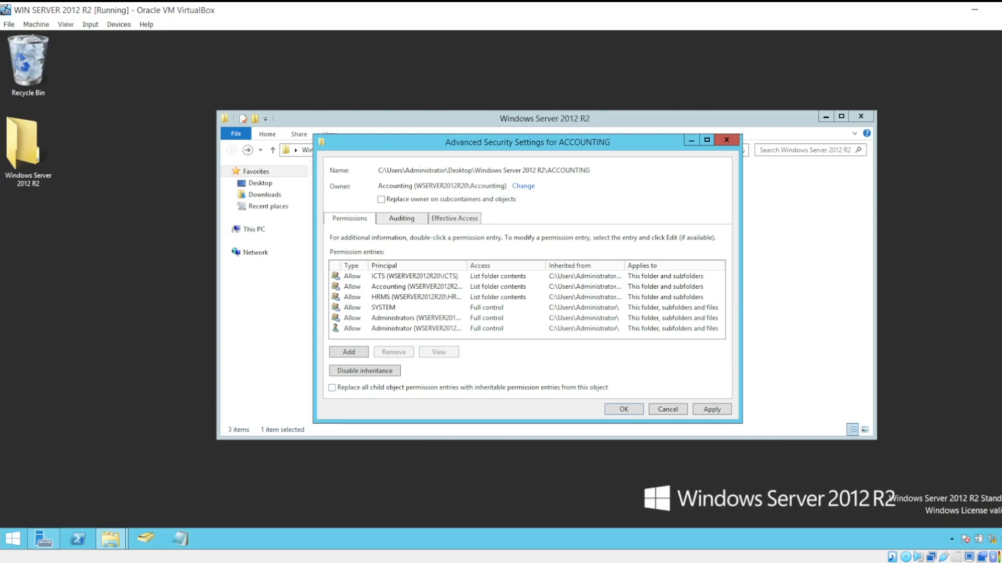
Replace the owner on subcontainers and objects of the ACCOUNTING subfolder, apply the change and close the advanced security settings.
left_click(382, 199)
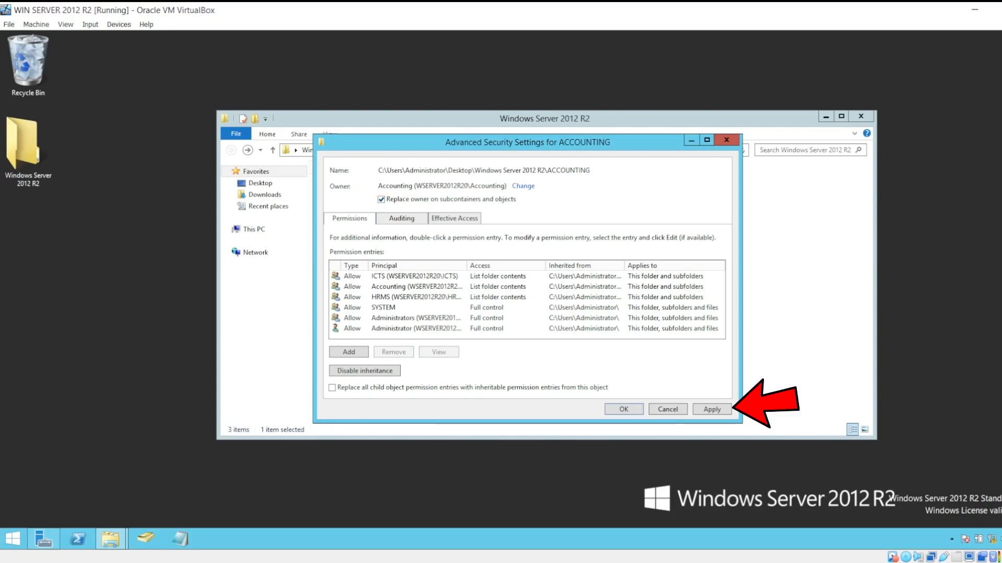
left_click(711, 409)
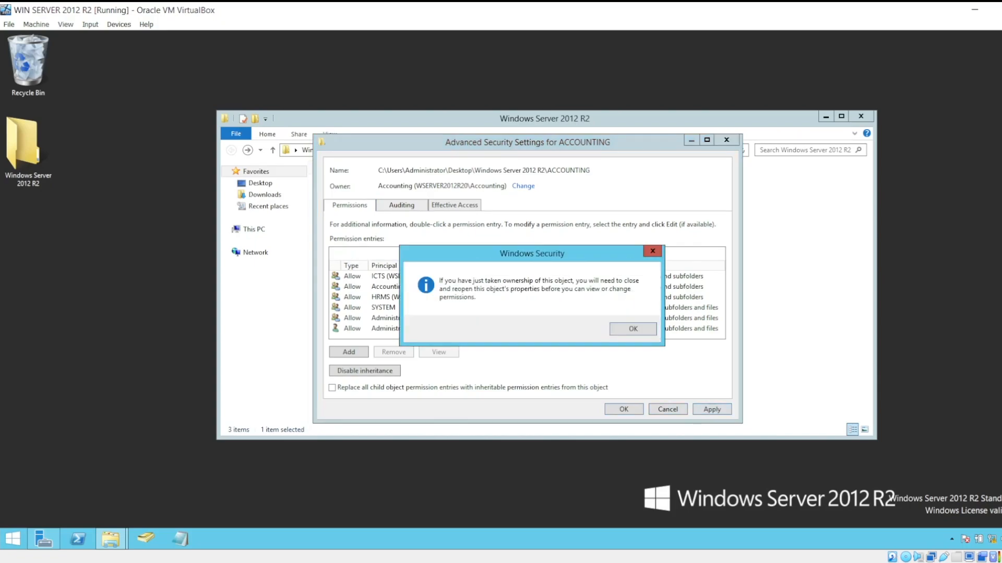
left_click(633, 328)
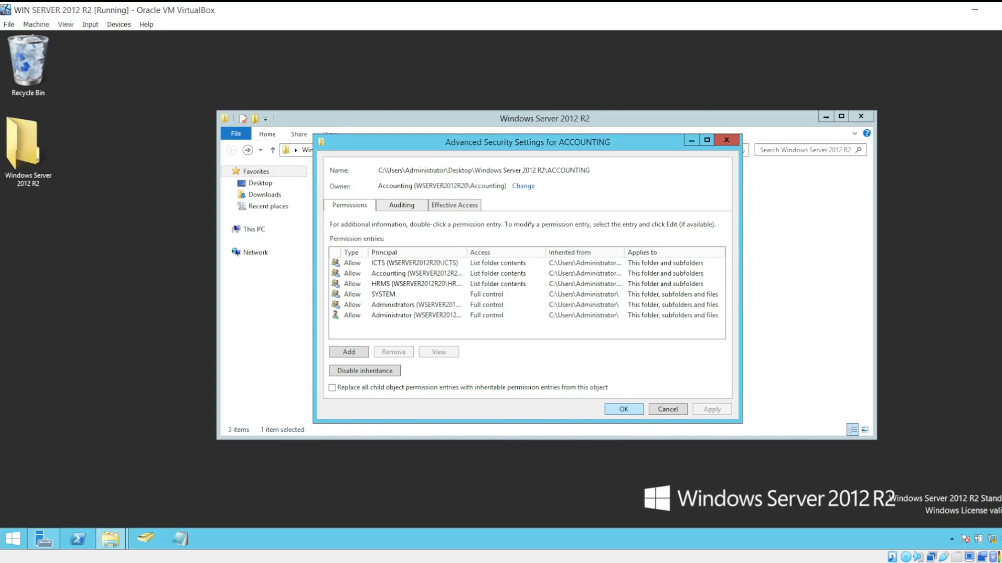
left_click(726, 139)
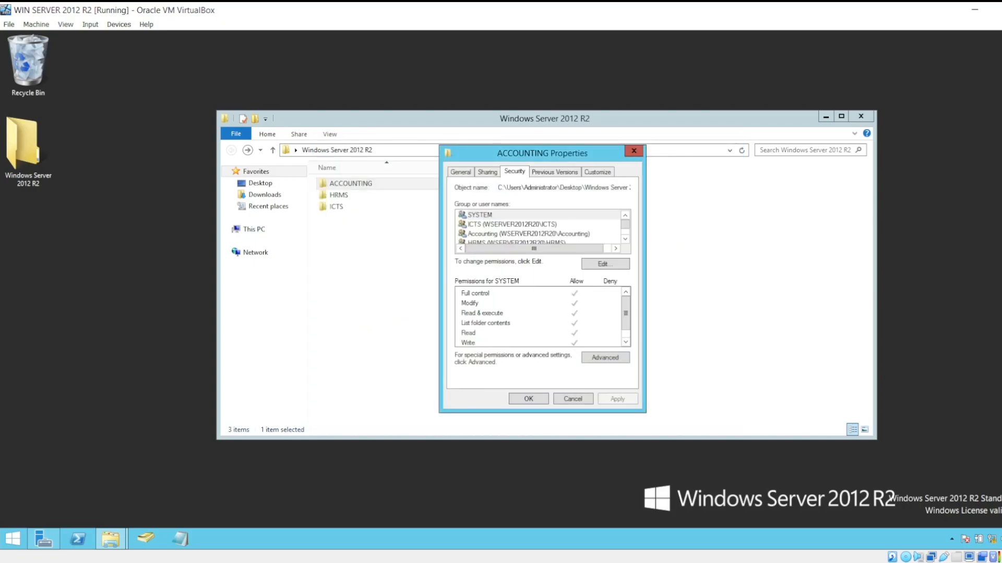
Add the ICTS group in the ACCOUNTING subfolder's permissions, checking the group name against the domain.
left_click(605, 263)
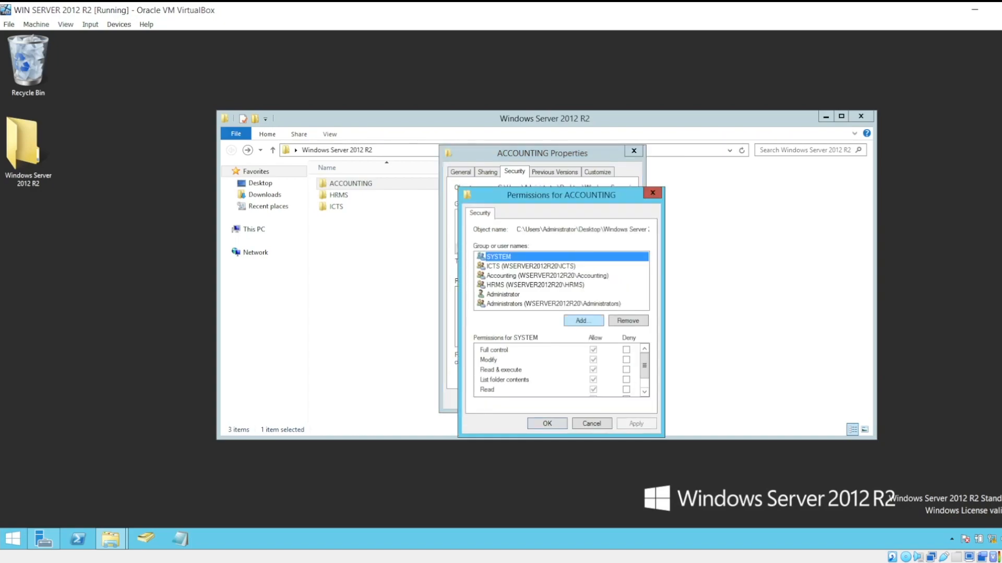
left_click(583, 320)
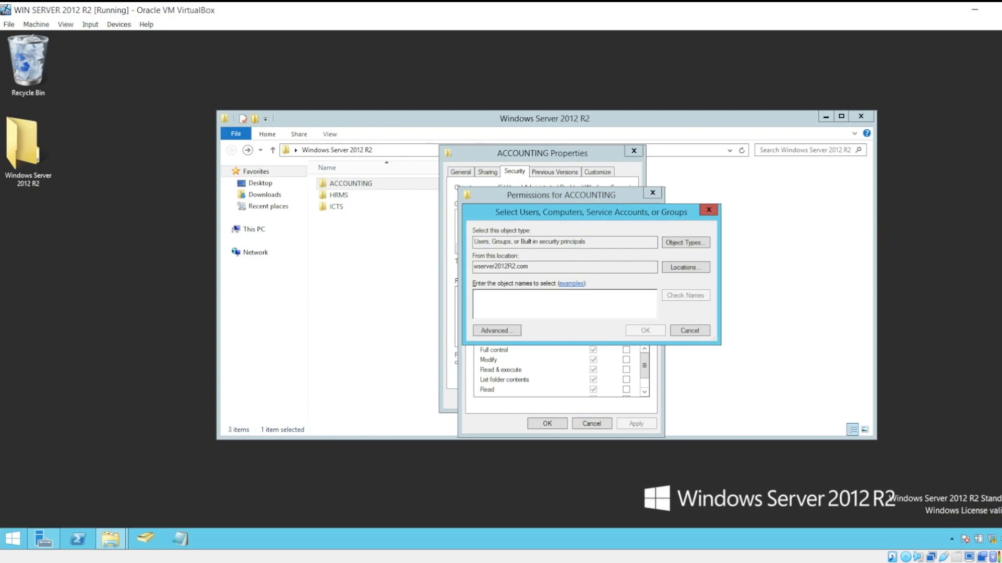
type("ict")
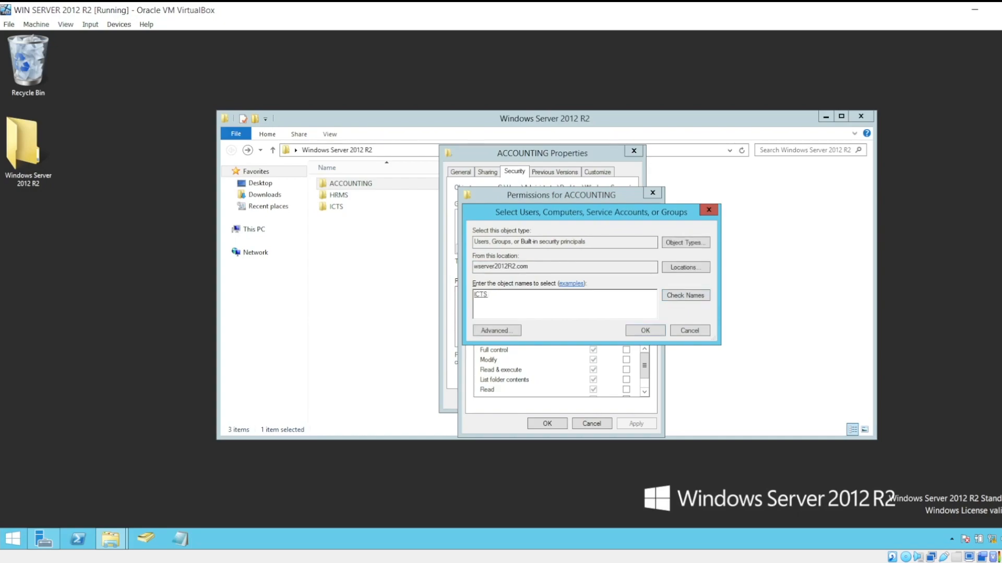
key("Return")
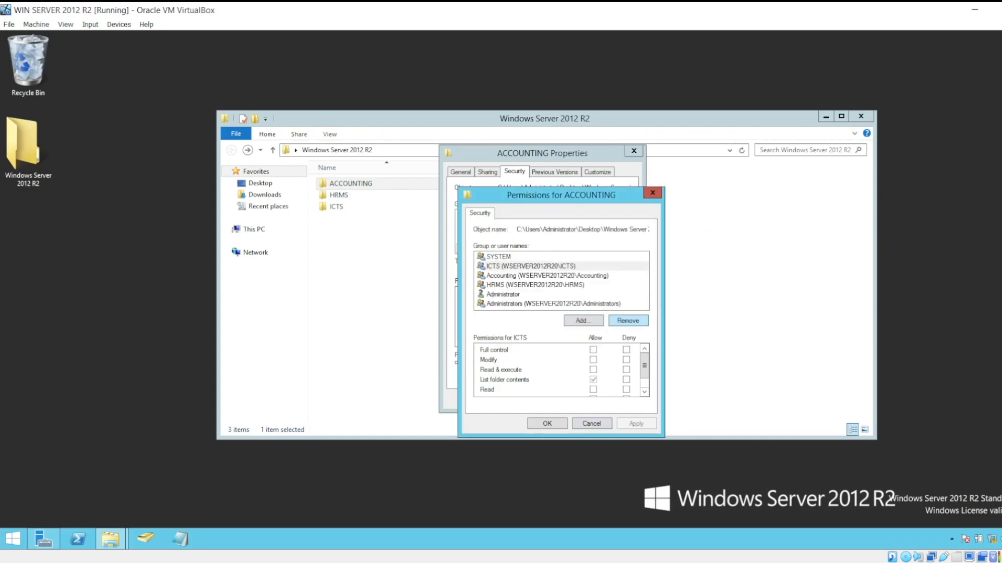
Allow the ICTS group Read and Write on the ACCOUNTING subfolder and apply the change.
left_click_drag(571, 196, 577, 163)
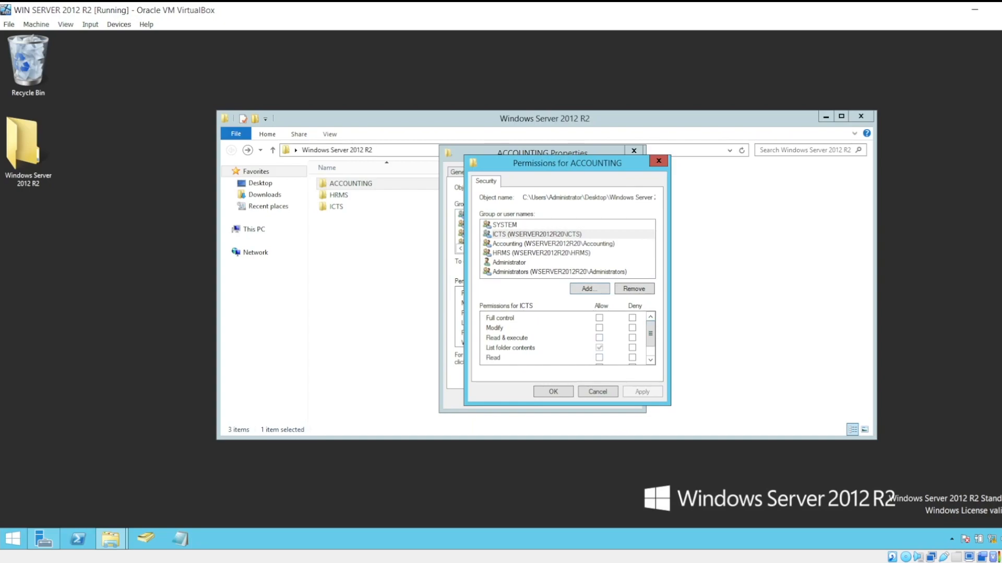
left_click(599, 358)
left_click_drag(650, 334, 650, 345)
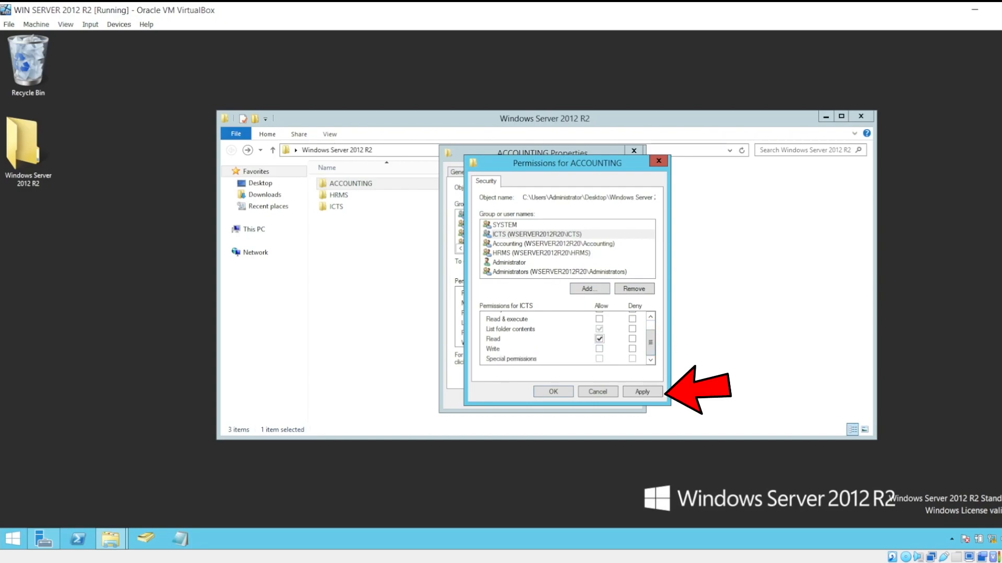
left_click(598, 349)
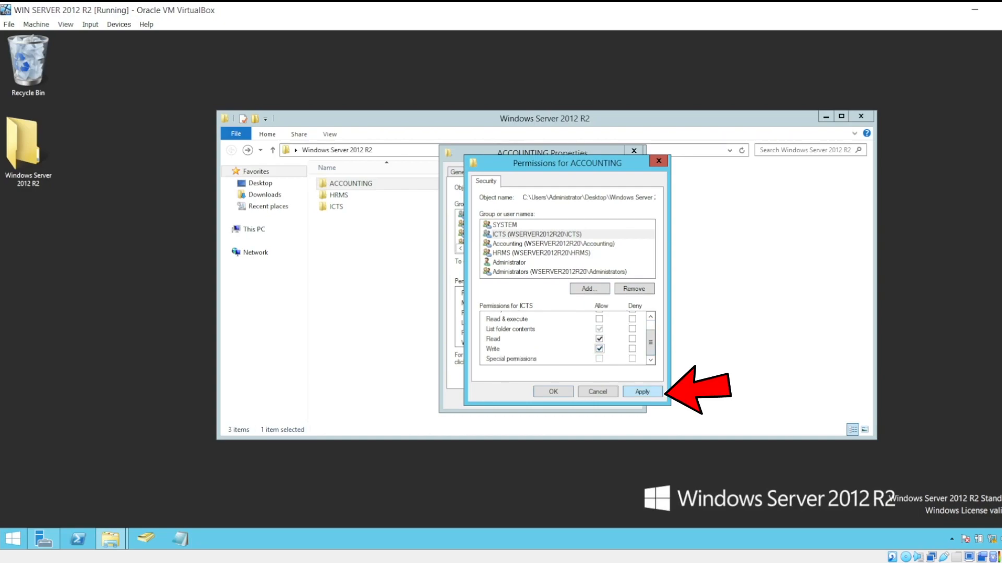
left_click(643, 392)
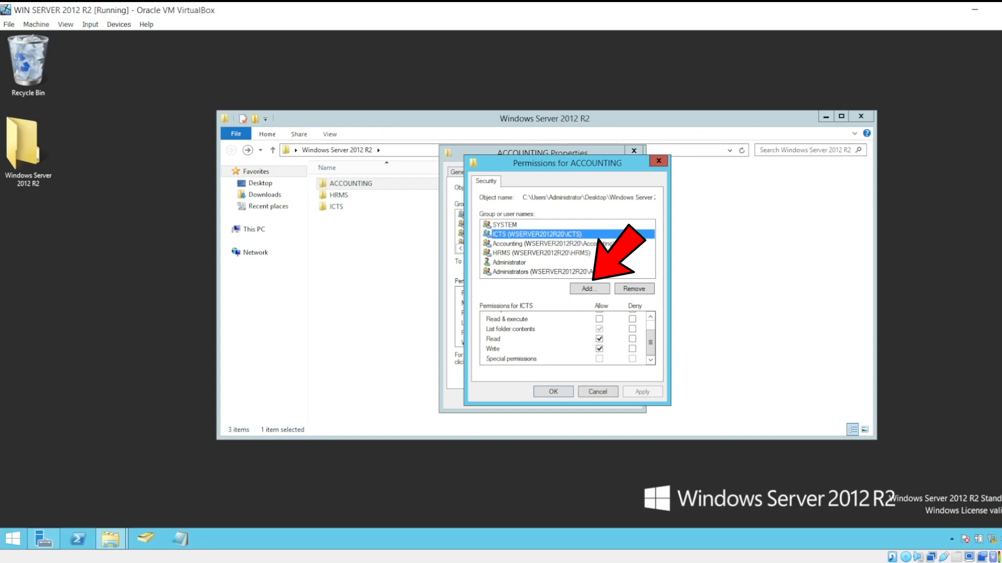
Add the Accounting group in the ACCOUNTING subfolder's permissions, checking the group name against the domain.
left_click(589, 288)
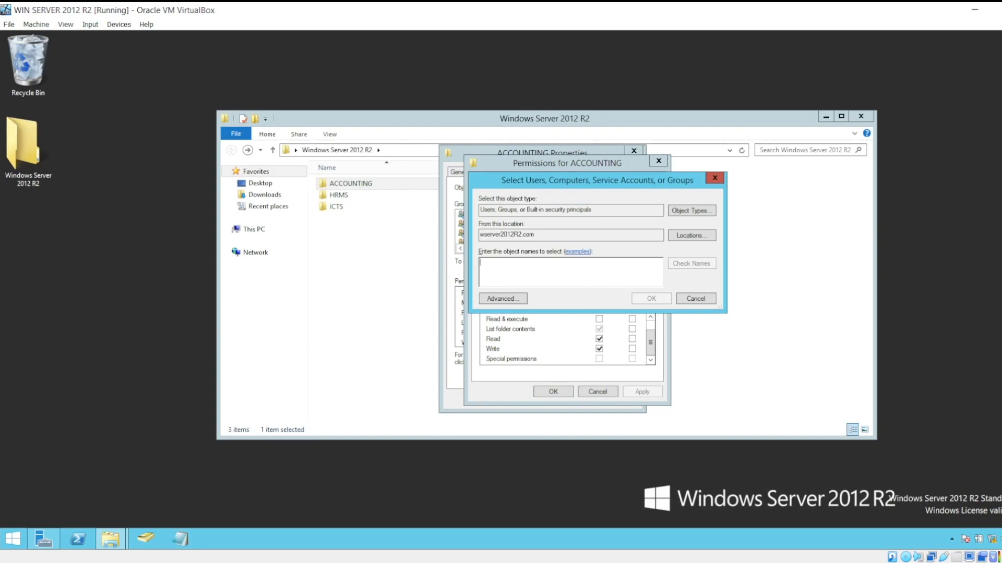
type("accounting")
left_click(692, 264)
key("Return")
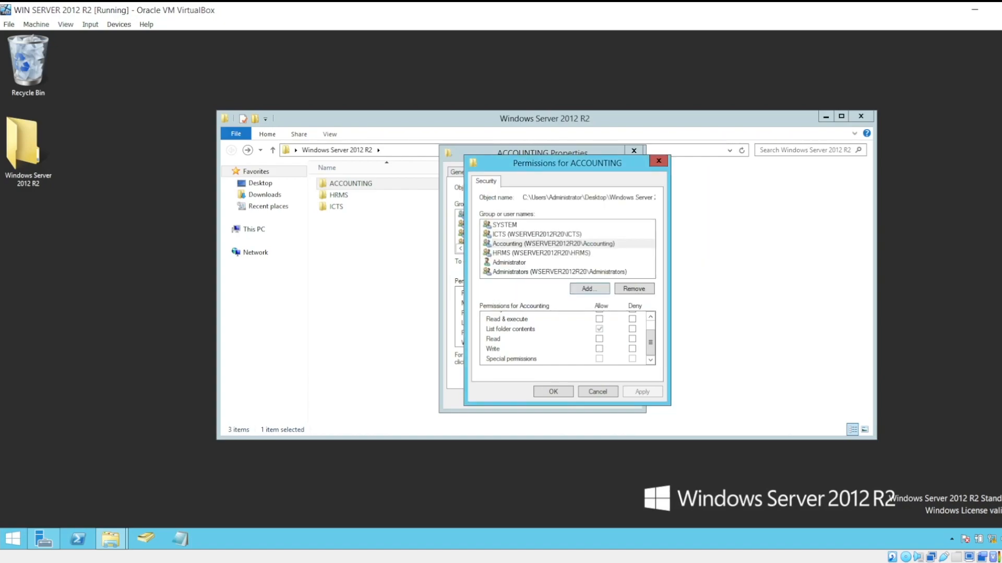
Allow the Accounting group Read and Write on the ACCOUNTING subfolder, apply the change and close the subfolder's properties.
left_click(599, 339)
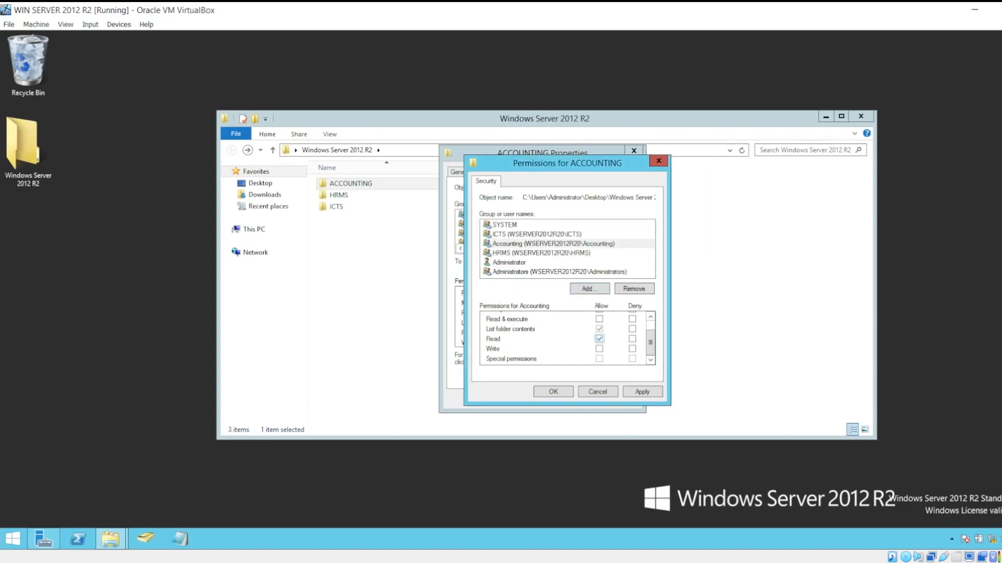
left_click(599, 349)
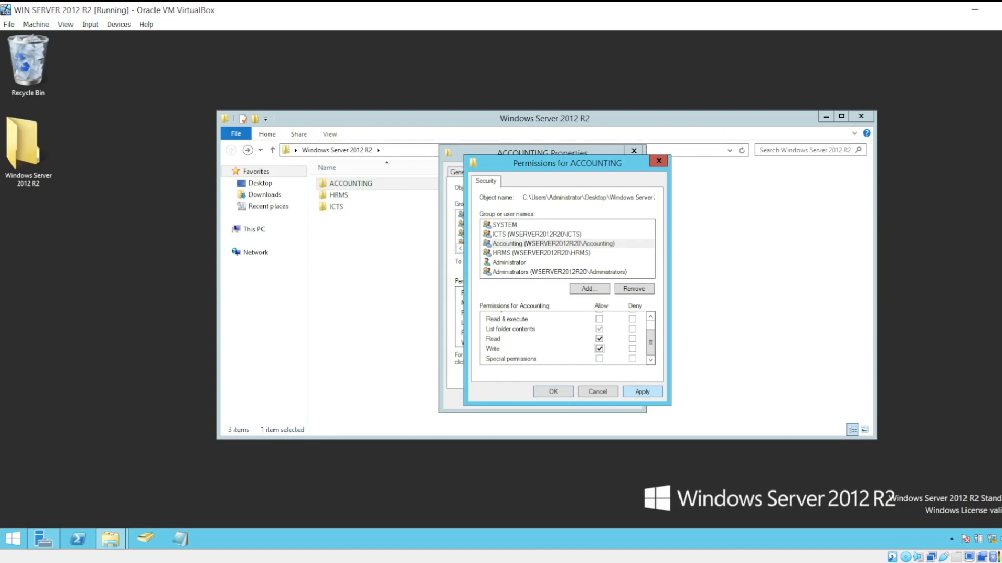
left_click(642, 392)
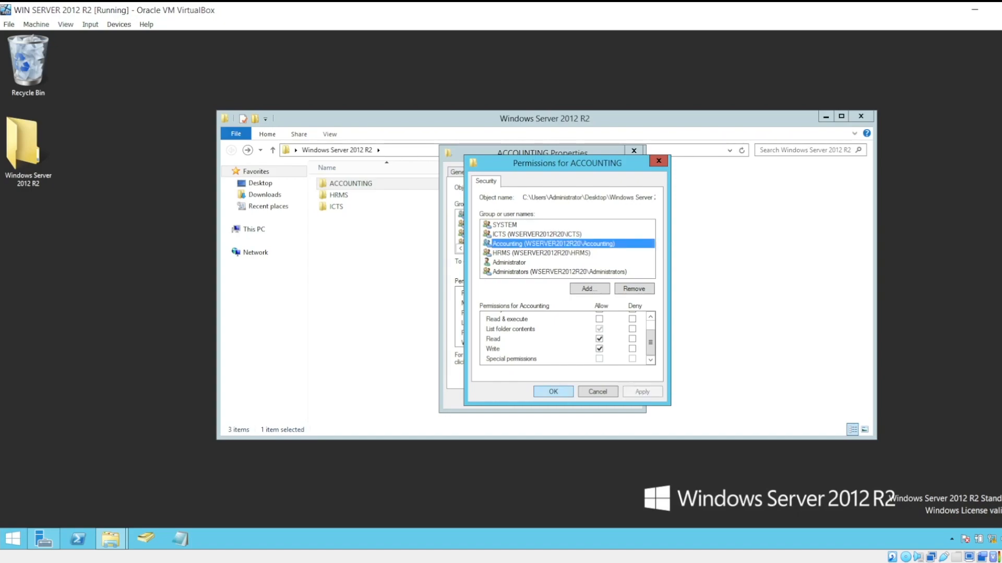
left_click(553, 392)
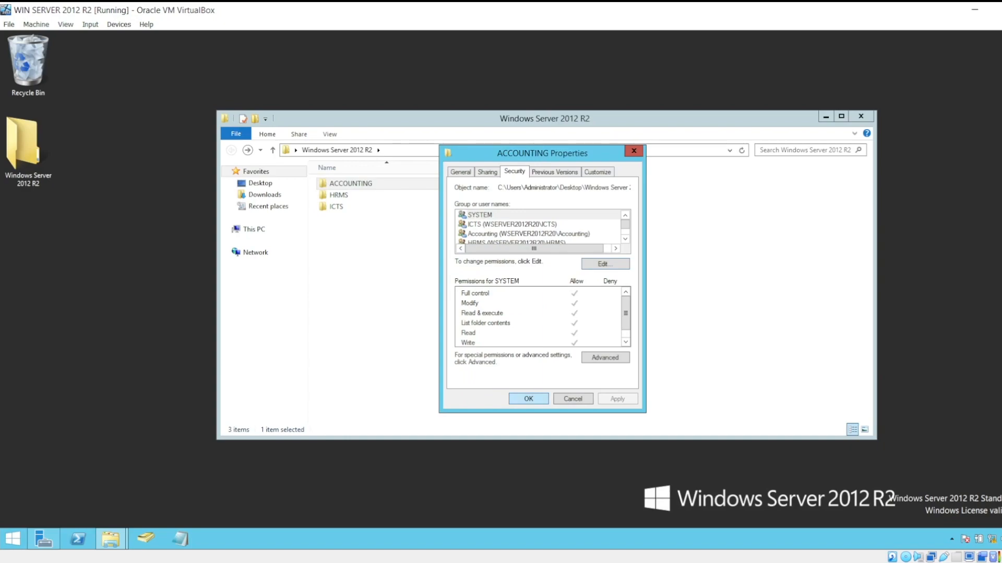
key("Return")
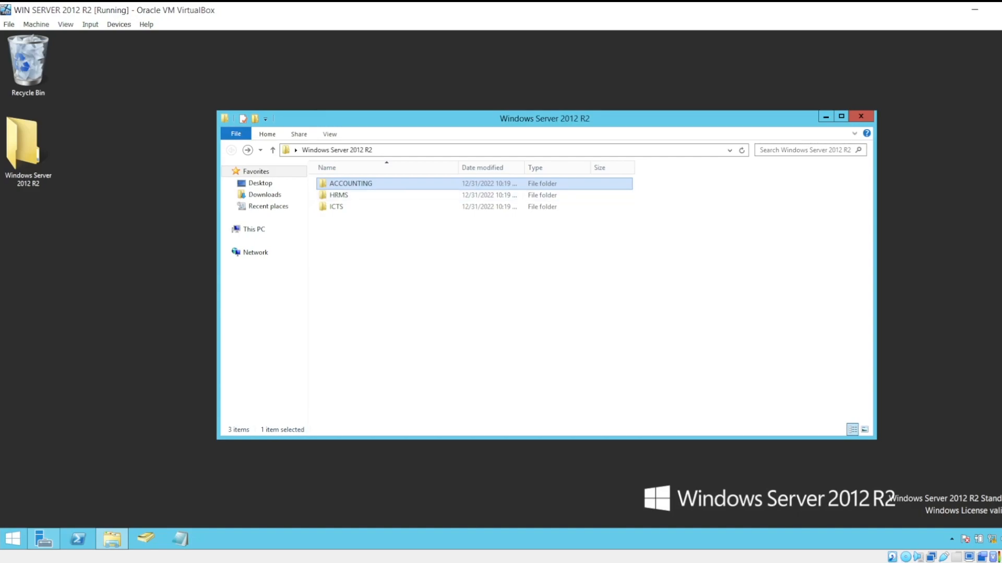
left_click_drag(545, 299, 396, 182)
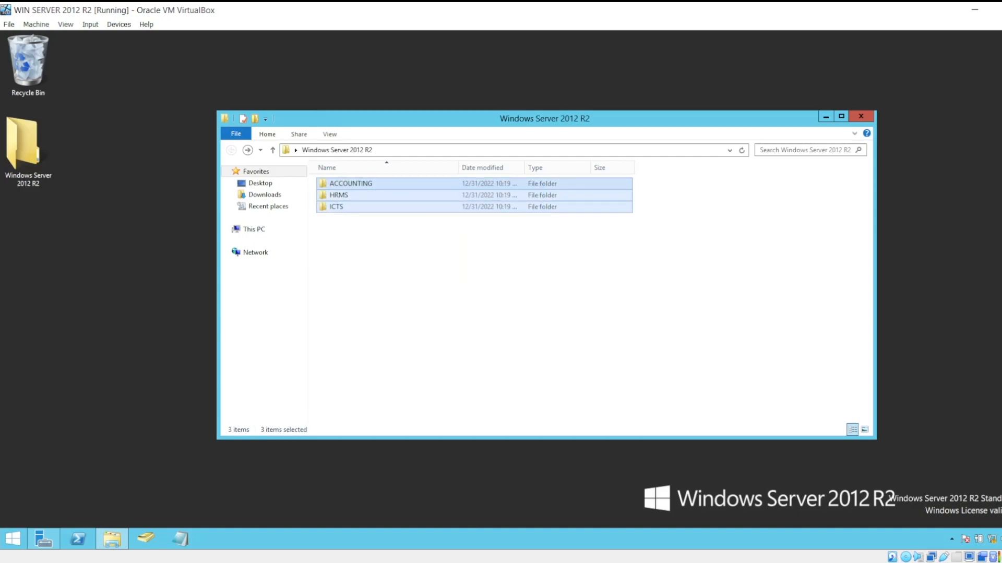
left_click(463, 261)
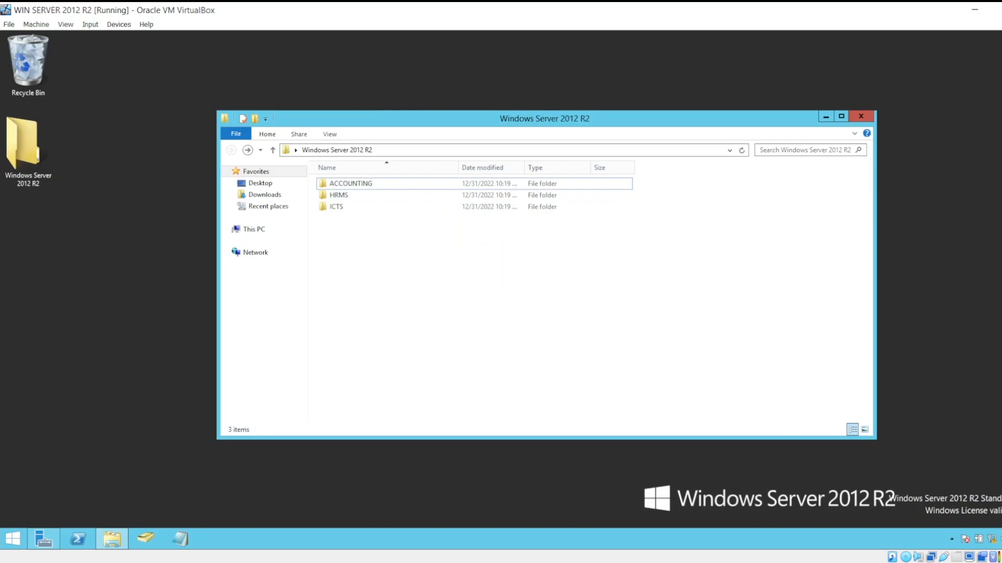